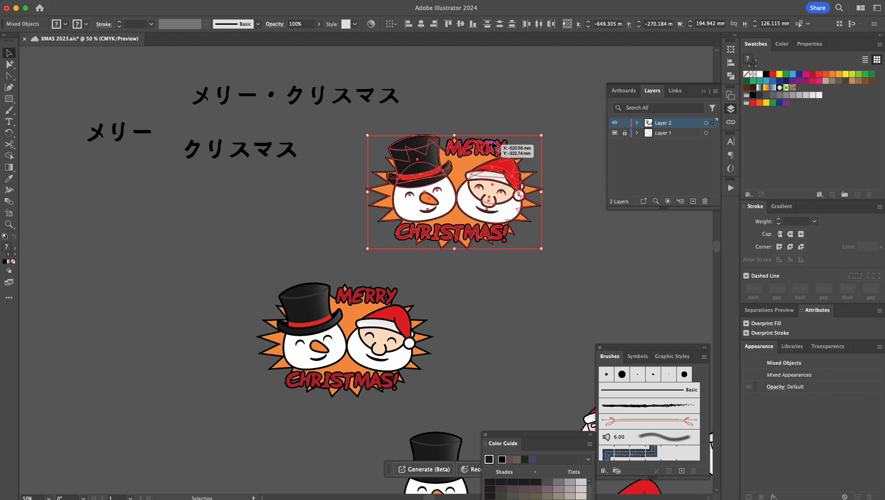
- Deselect the artwork and examine the upper snowman-and-Santa Merry Christmas design up close
left_click(154, 203)
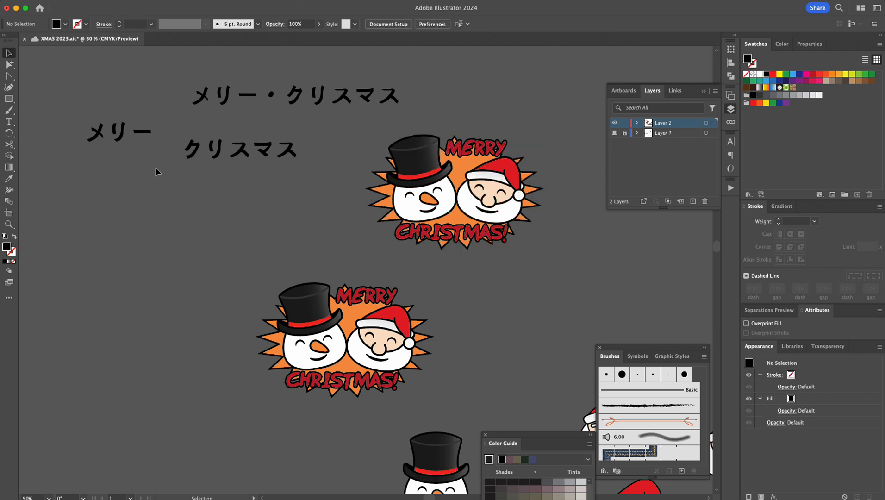
key("z")
left_click(454, 186, "alt")
left_click(331, 268, "alt")
left_click(394, 266)
left_click(377, 285)
left_click(379, 290)
left_click(357, 263)
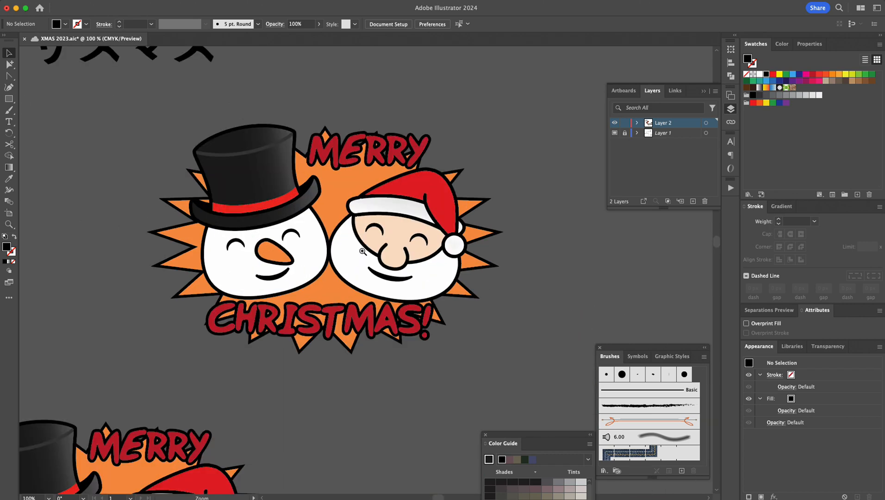
left_click(363, 252)
key("space")
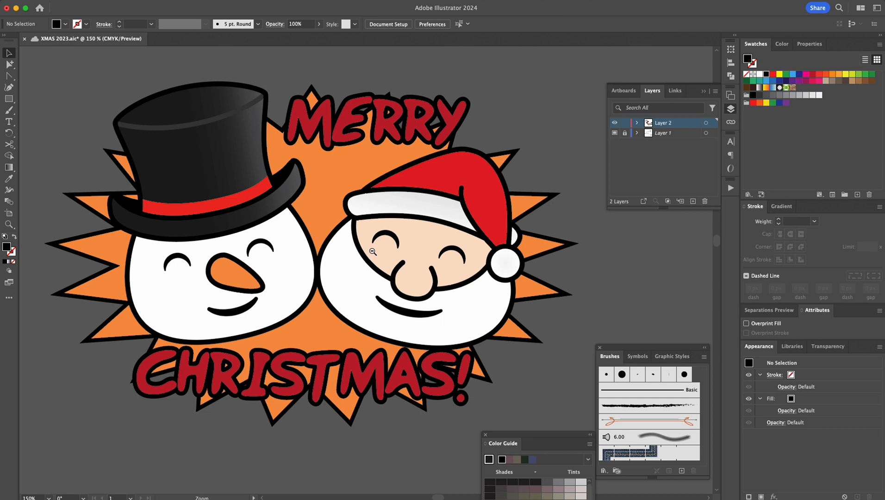
scroll(371, 253, "down", 1)
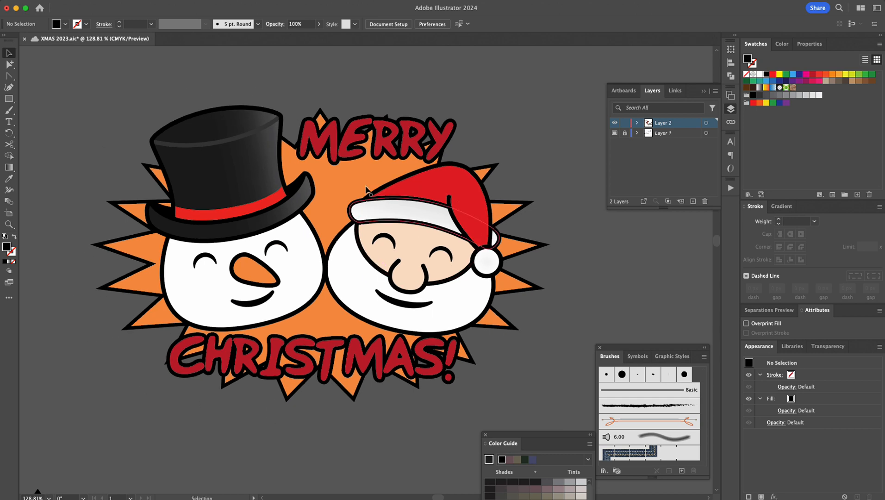
- Isolate the Santa group and fill both red pieces of his hat with a linear white-to-black gradient
left_click(480, 204)
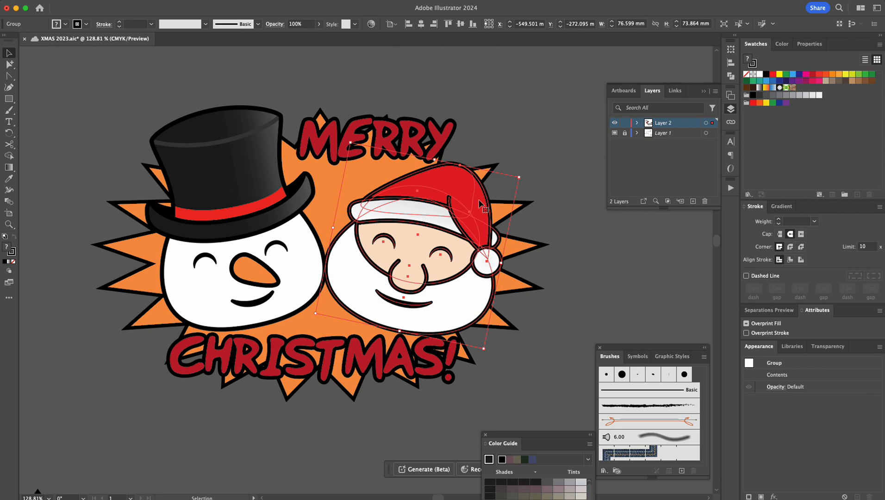
double_click(481, 204)
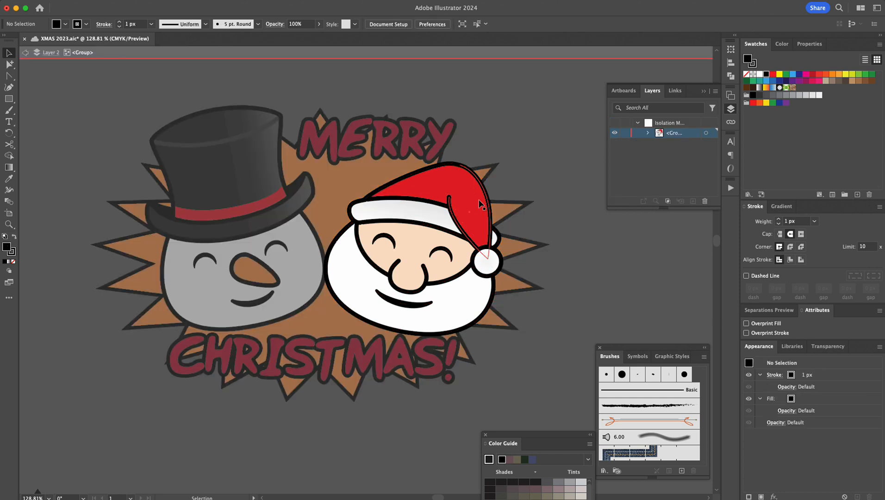
left_click(439, 175)
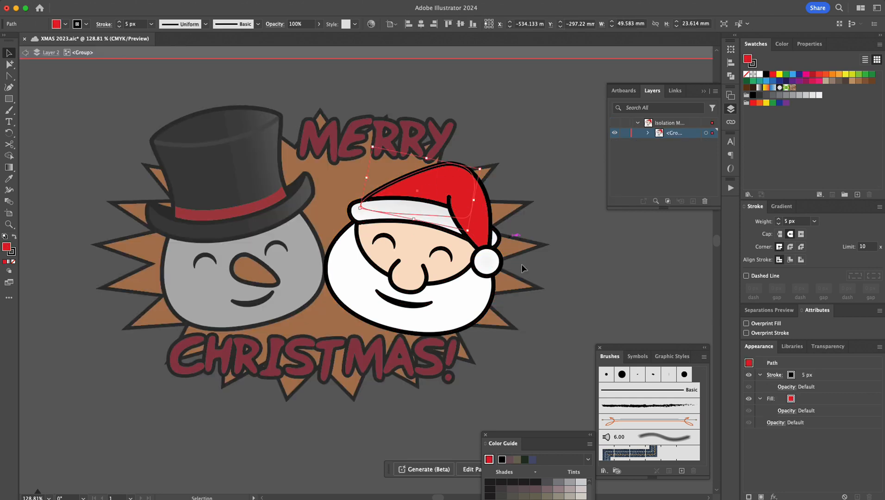
left_click(9, 63)
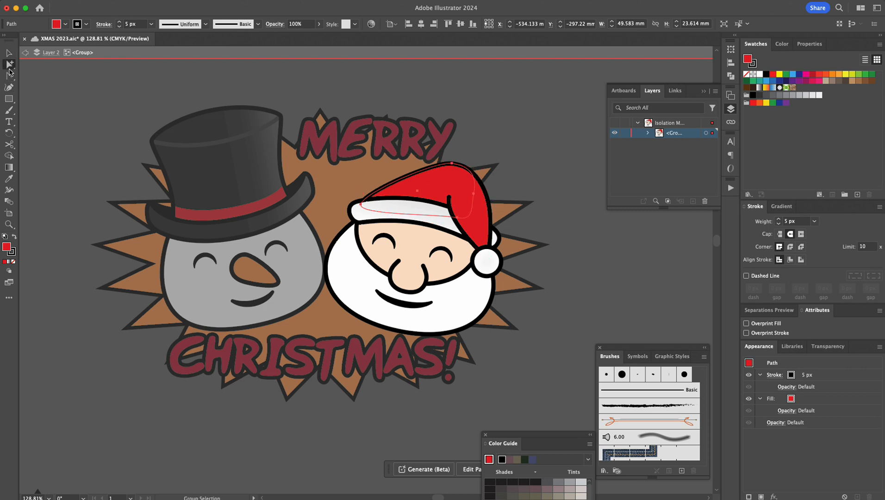
left_click(474, 187, "shift")
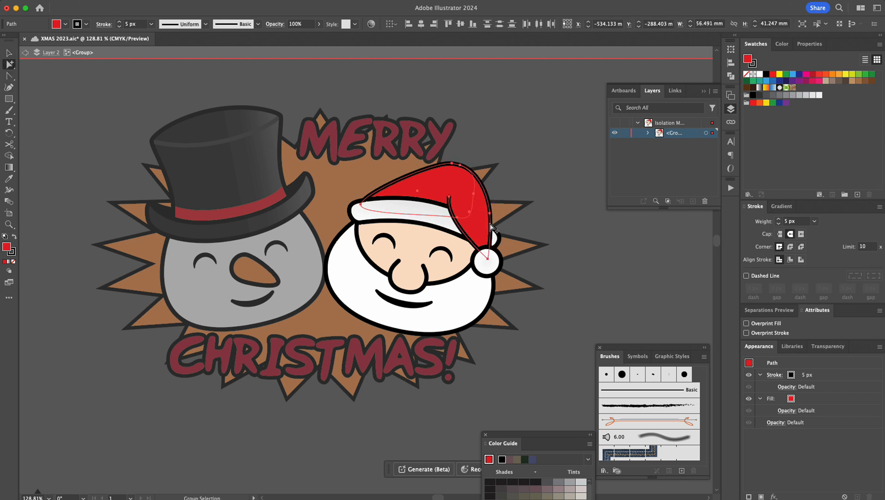
left_click(785, 208)
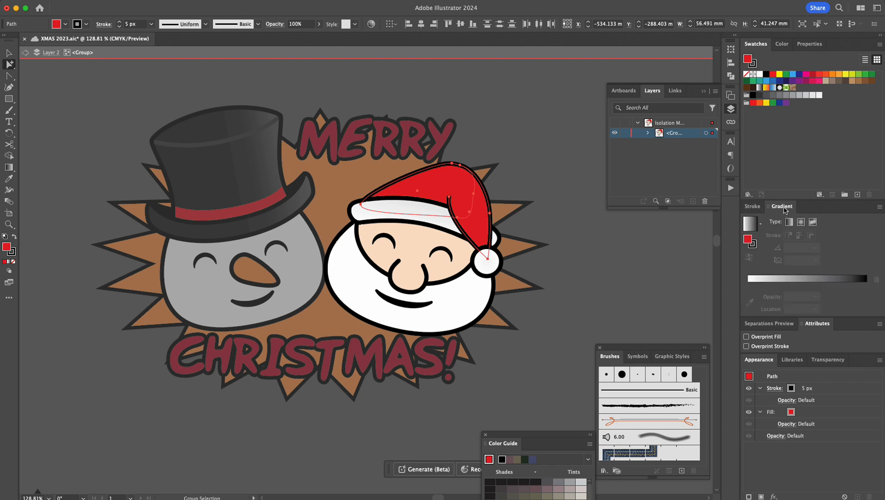
left_click(748, 225)
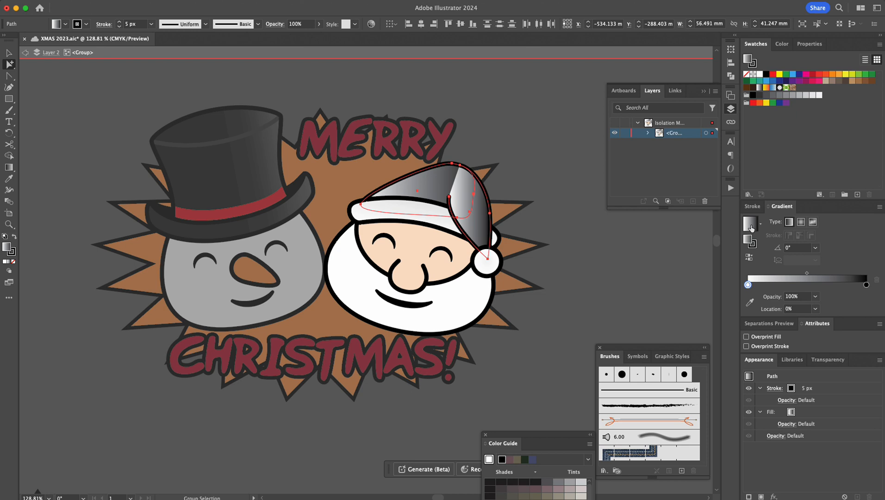
- Exit the isolated group and reverse the gradient on the hat's drooping tip to black-to-white, with the midpoint at about 87%
left_click(422, 187)
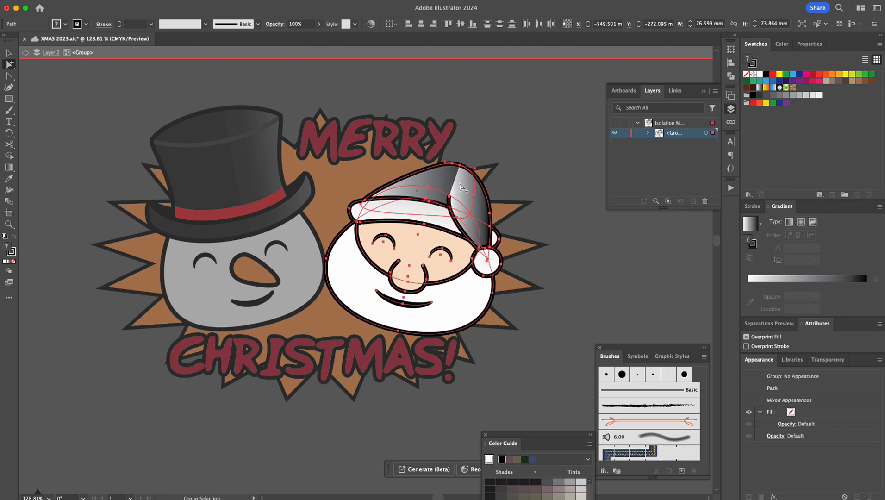
left_click(528, 172)
double_click(528, 172)
left_click(464, 204)
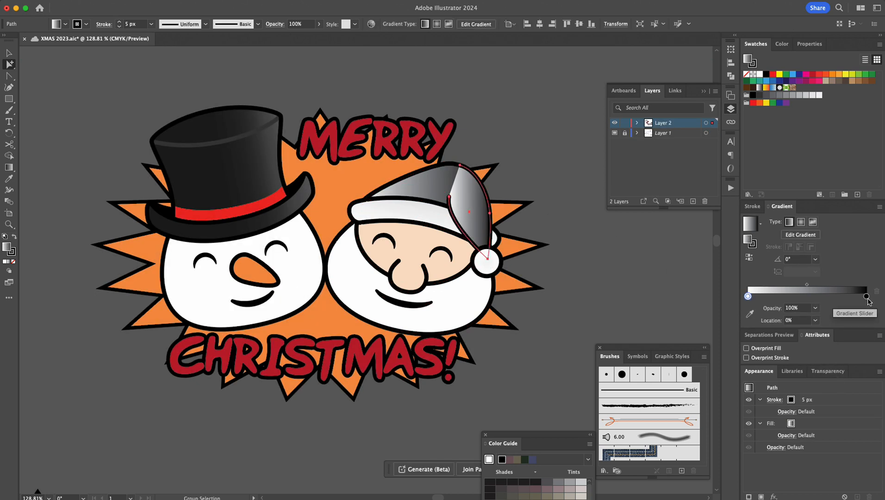
left_click_drag(866, 296, 837, 297)
mouse_move(748, 296)
left_mouse_down()
mouse_move(869, 297)
mouse_move(761, 296)
left_mouse_up()
left_click_drag(814, 286, 857, 286)
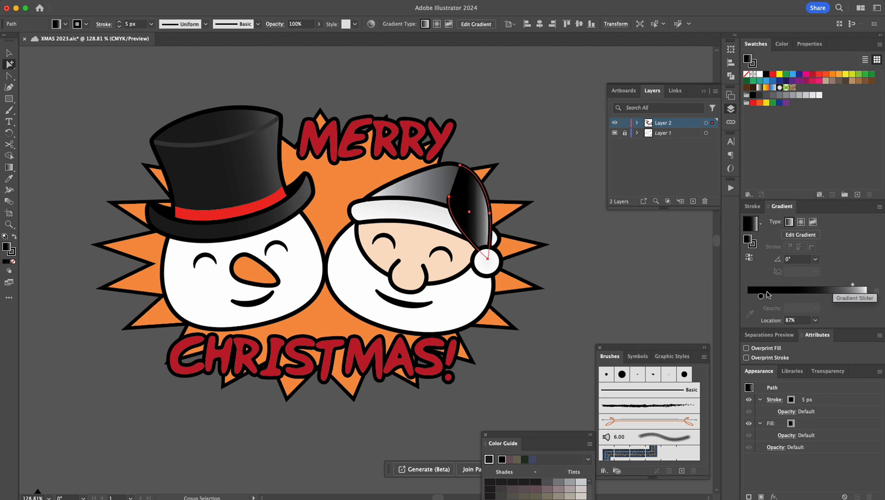
left_click_drag(761, 297, 749, 298)
- Recolor the black starting stop of the hat tip's gradient with the dark red swatch
double_click(749, 298)
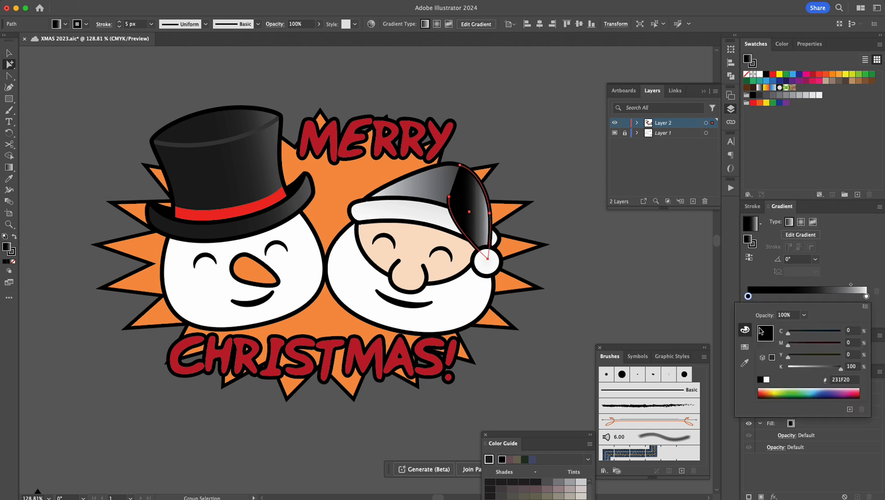
left_click(745, 347)
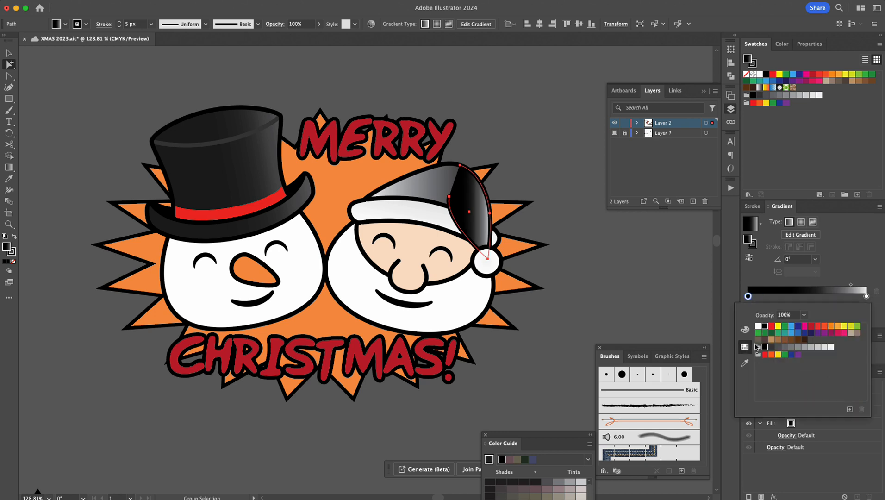
left_click(811, 328)
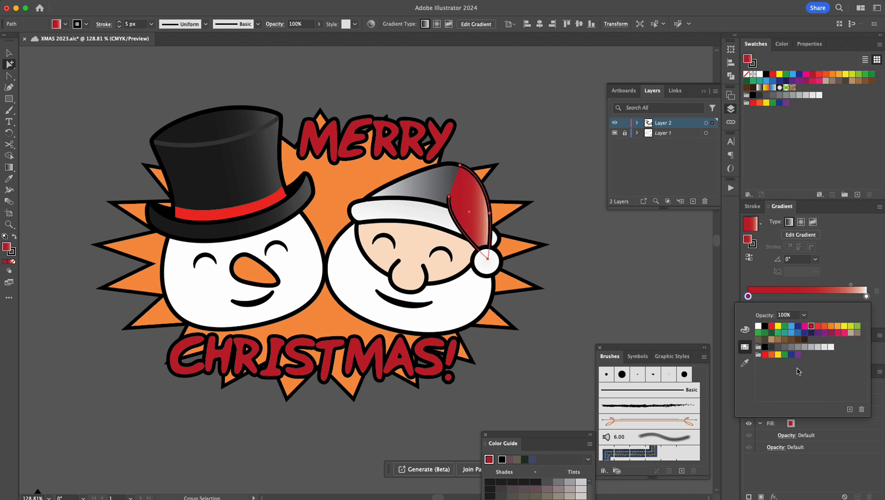
- Try moving the gradient's dark red stop to about 74% along the ramp
left_click(834, 290)
left_click(835, 295)
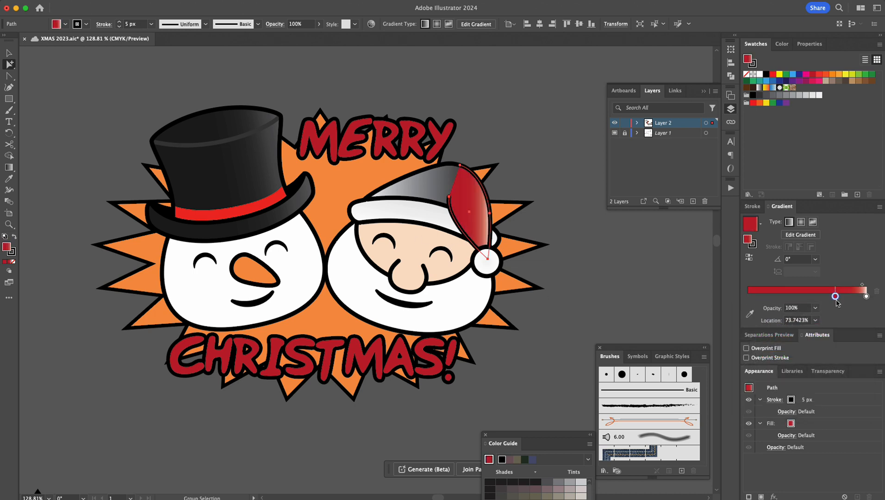
left_click(865, 298)
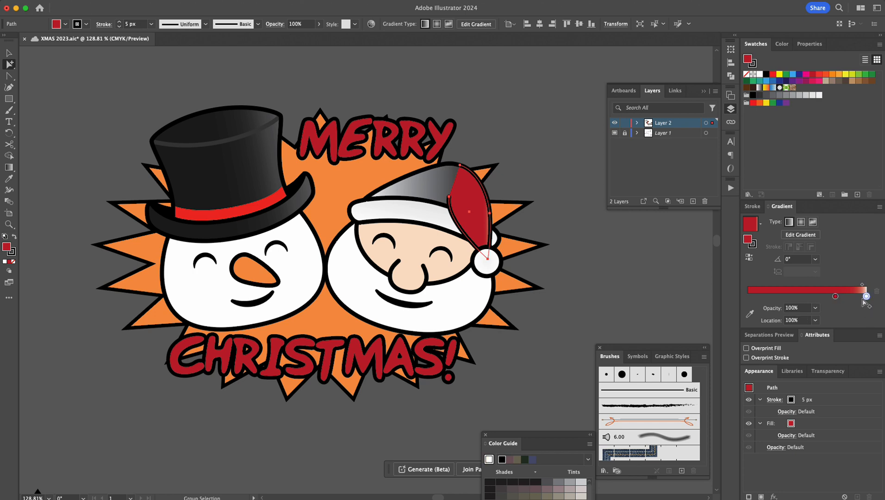
left_click_drag(836, 296, 836, 307)
left_click(748, 297)
left_click(837, 296)
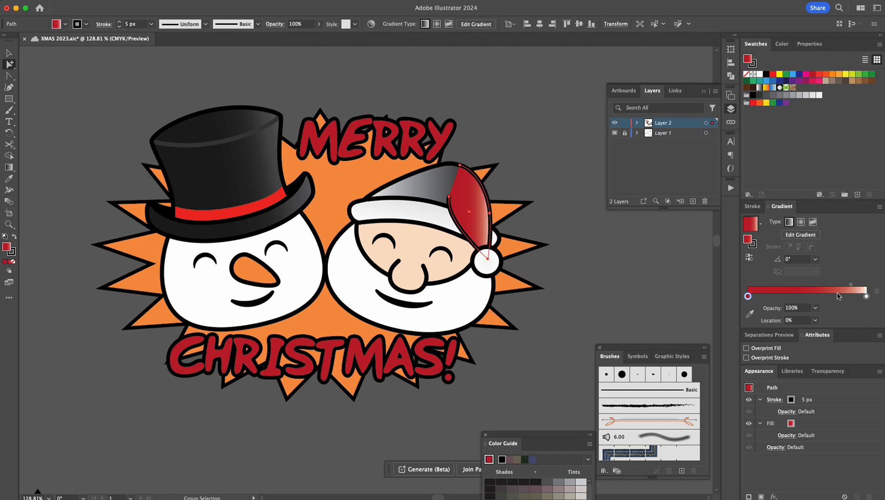
- Refine the hat tip's gradient with a lighter red end stop, an angle of about 15° and a midpoint at about 68%
mouse_move(867, 296)
left_mouse_down()
mouse_move(855, 306)
mouse_move(869, 297)
left_mouse_up()
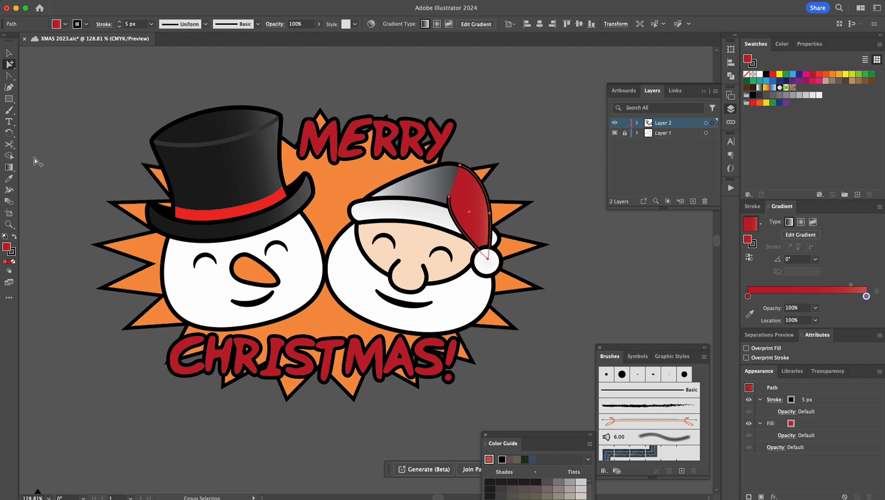
left_click(9, 167)
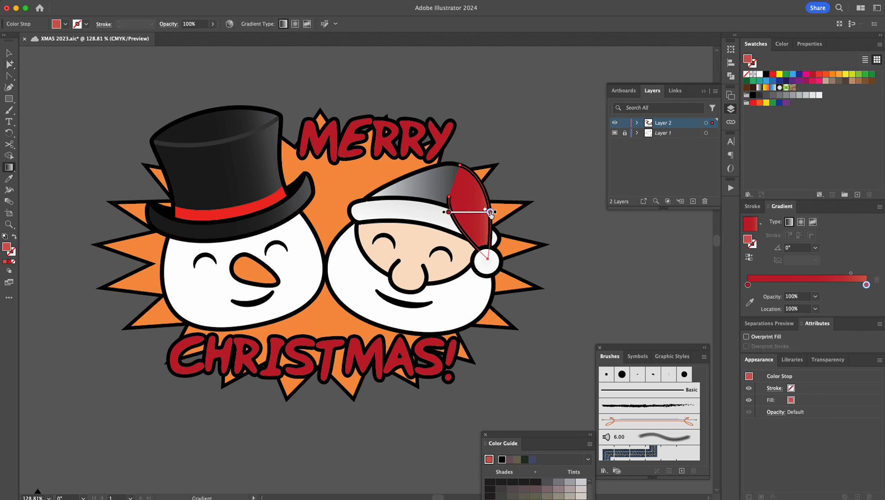
left_click_drag(491, 213, 495, 198)
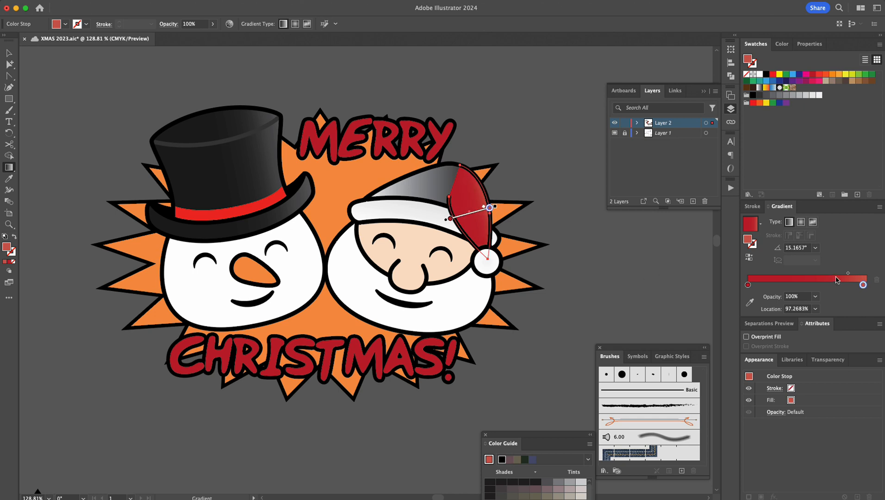
left_click_drag(863, 285, 830, 275)
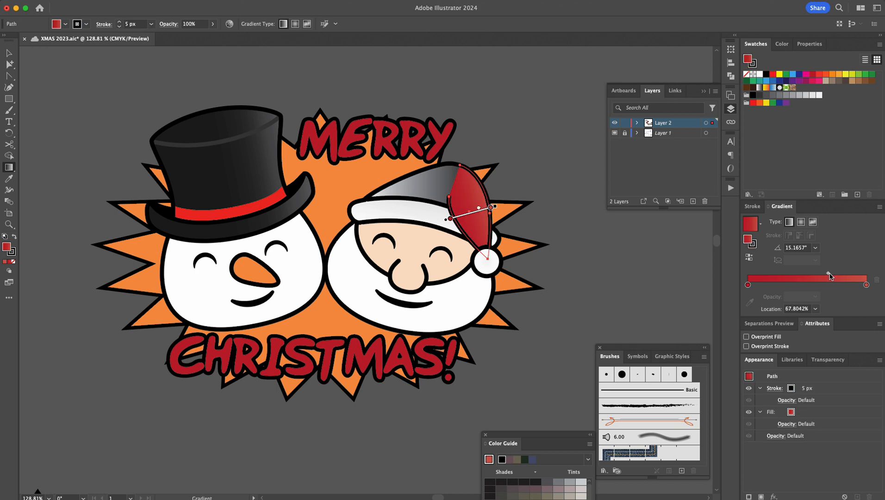
- Lighten the end stop of the hat tip's gradient by setting its magenta to 64% and its black to 0%
left_click(866, 285)
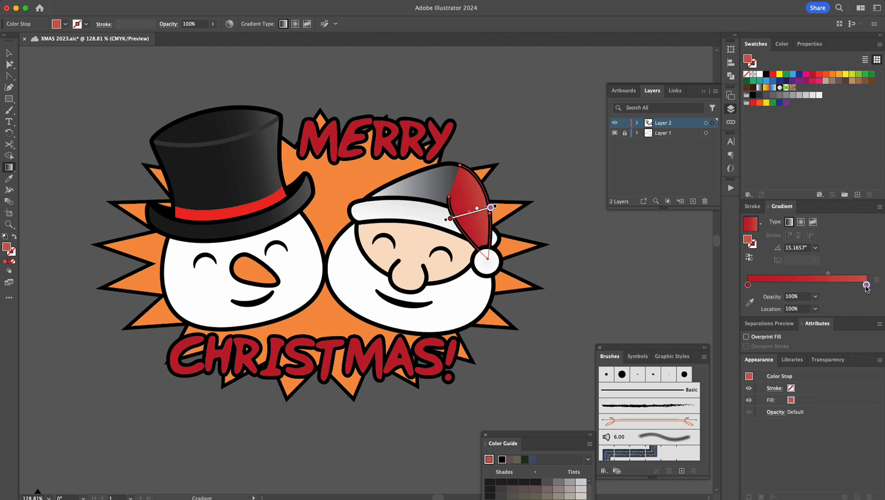
double_click(866, 285)
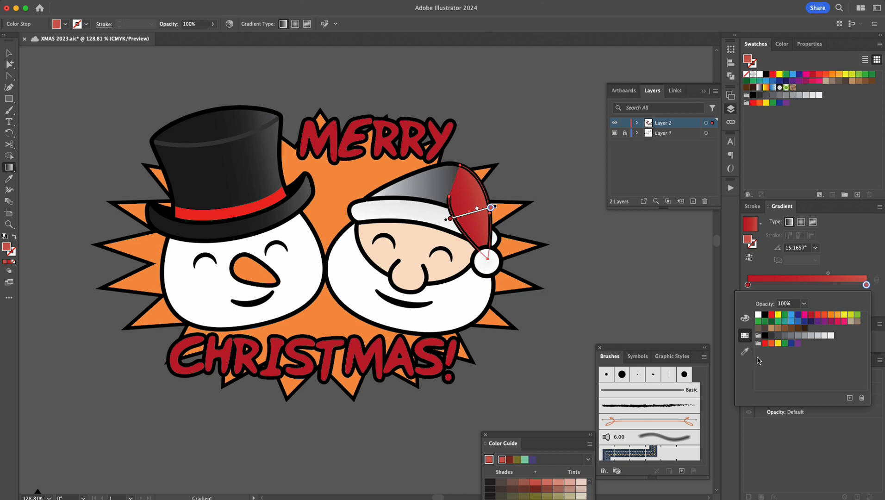
left_click(867, 286)
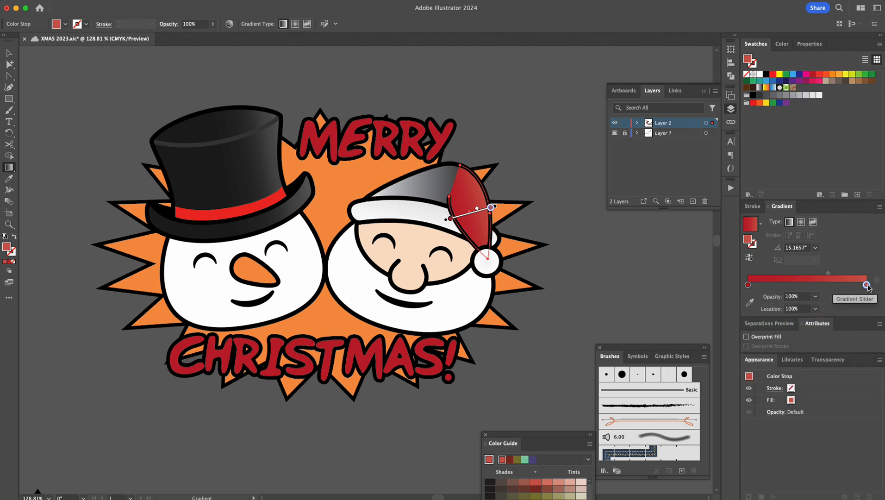
double_click(866, 285)
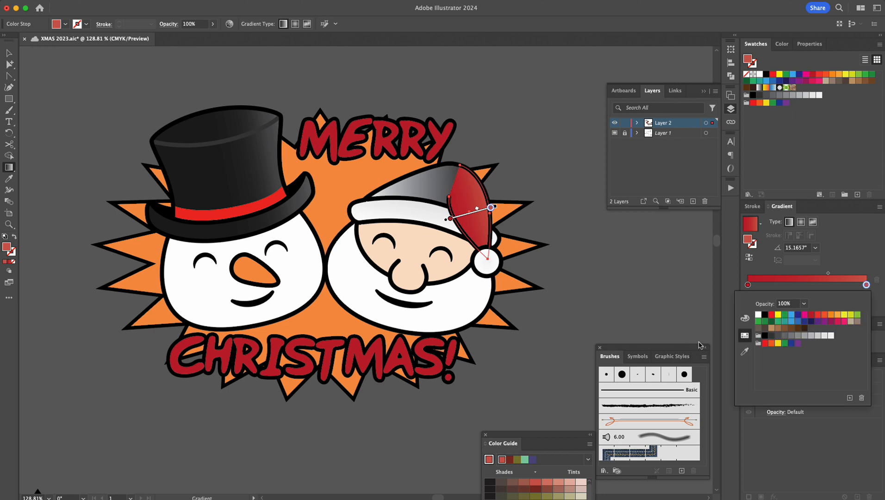
left_click(745, 318)
left_click_drag(792, 359, 770, 361)
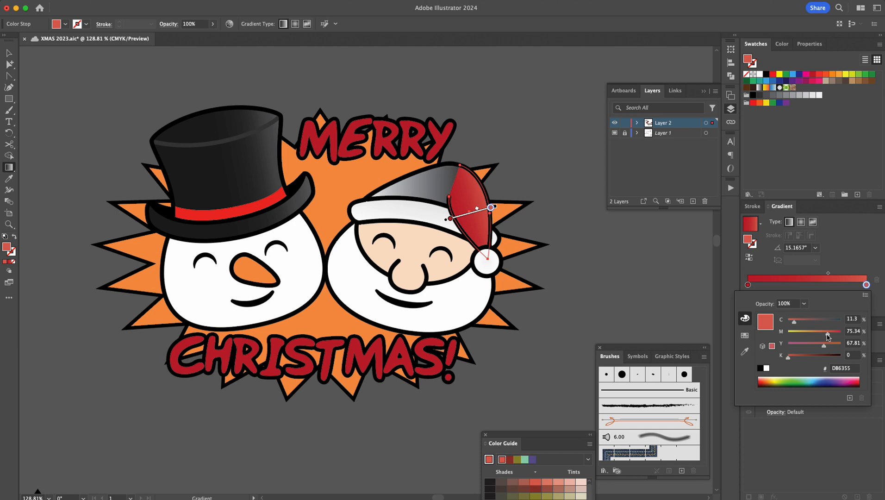
left_click_drag(827, 334, 821, 334)
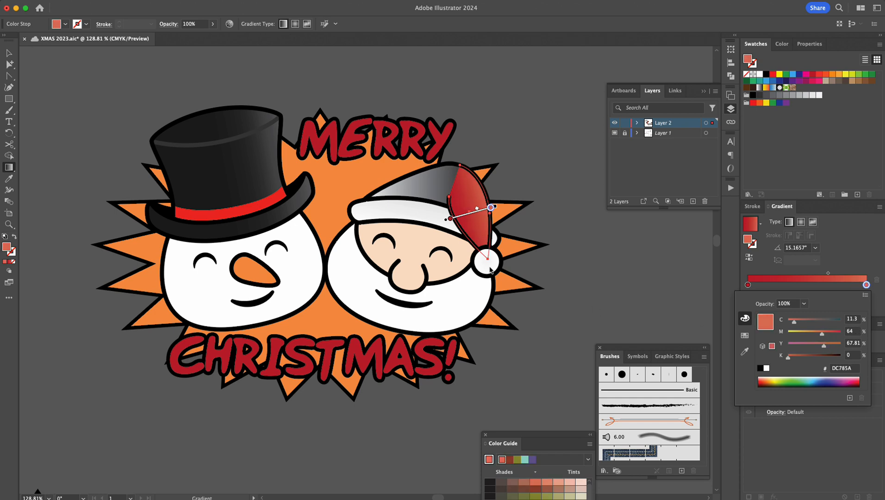
left_click(559, 262)
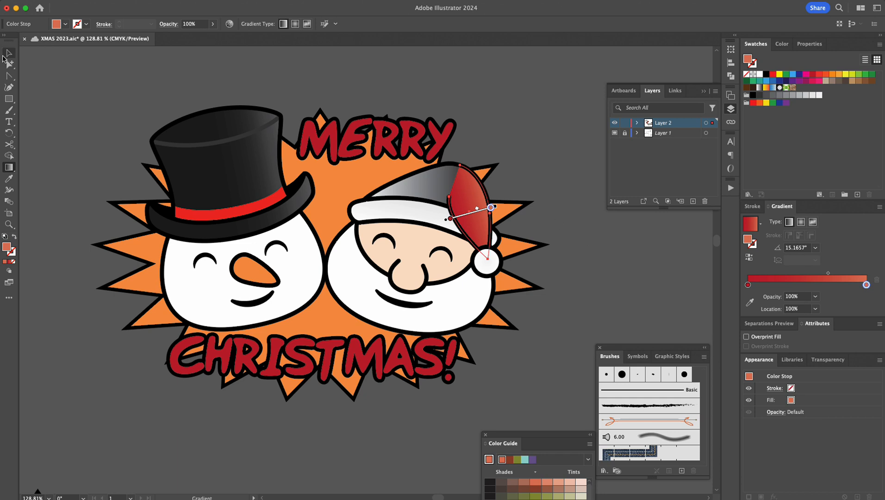
- Select the hat's main grey gradient piece and copy the red gradient onto it from the tip with the Eyedropper
left_click(10, 54)
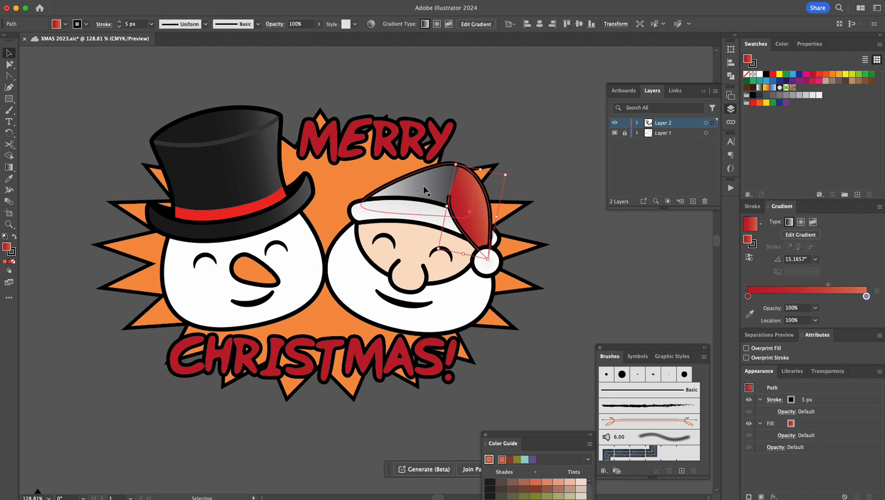
left_click(423, 185)
left_click(9, 63)
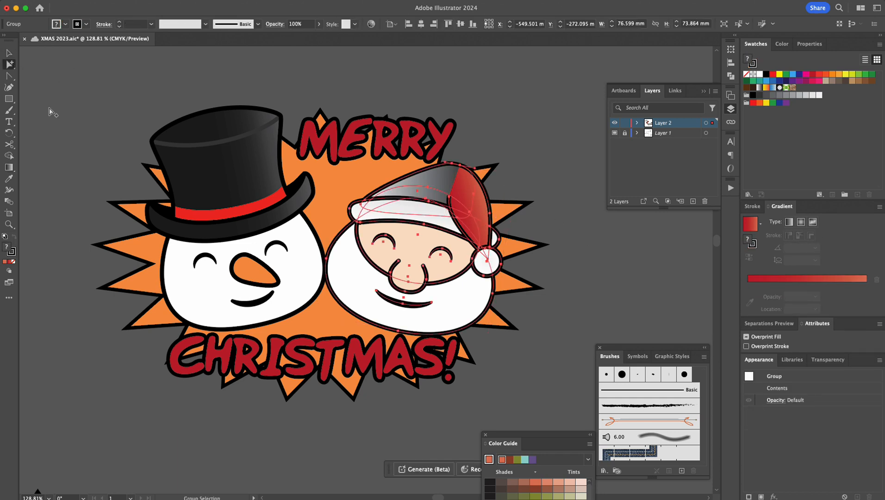
left_click(423, 189)
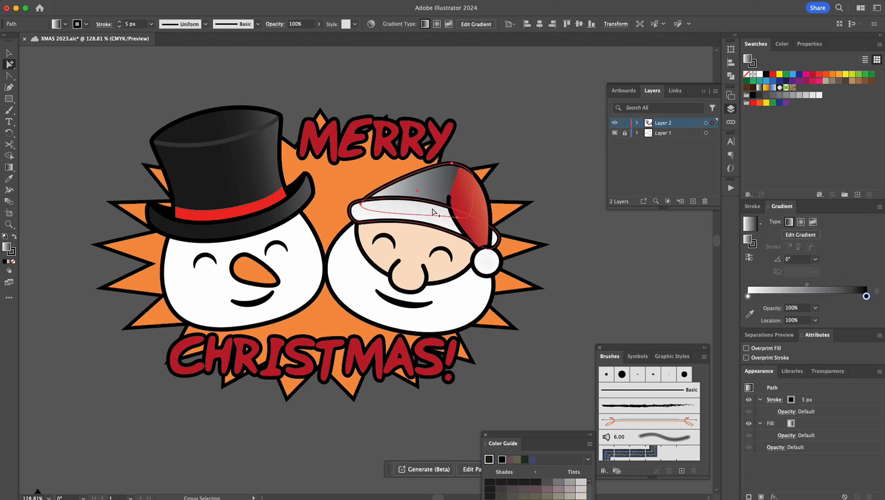
key("i")
left_click(480, 215)
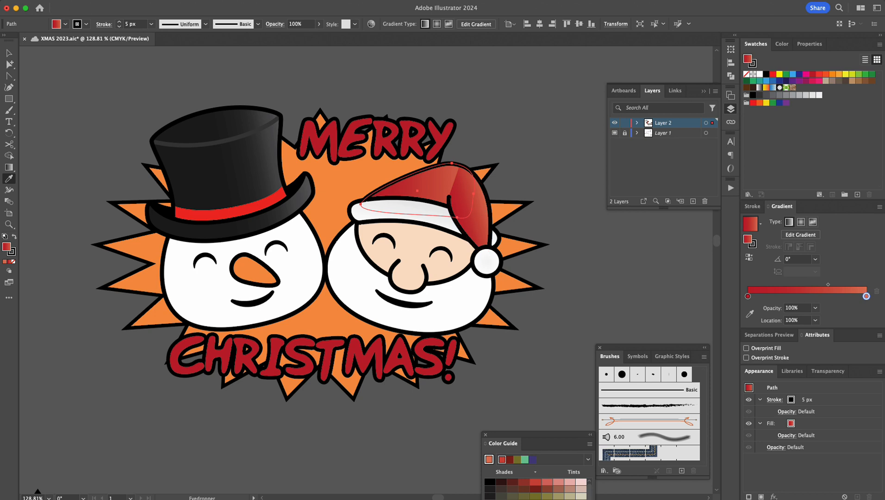
- Draw a diagonal gradient at about 135° on the main piece of Santa's hat with the Gradient tool
left_click(10, 50)
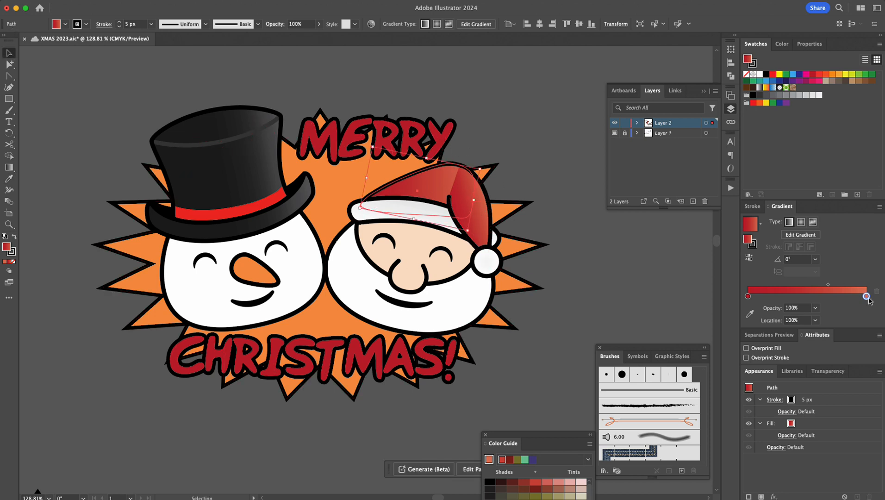
left_click(9, 167)
mouse_move(482, 191)
left_mouse_down()
mouse_move(472, 157)
mouse_move(348, 75)
mouse_move(296, 84)
mouse_move(313, 146)
left_mouse_up()
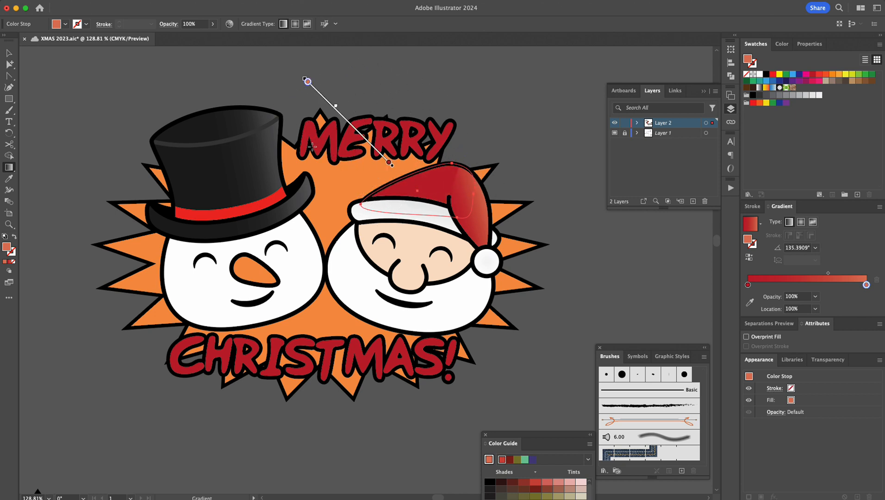
- Move the main hat piece's gradient down over the hat and shorten it so the lighter red starts at its upper edge, then deselect
mouse_move(347, 123)
left_mouse_down()
mouse_move(430, 191)
mouse_move(418, 181)
left_mouse_up()
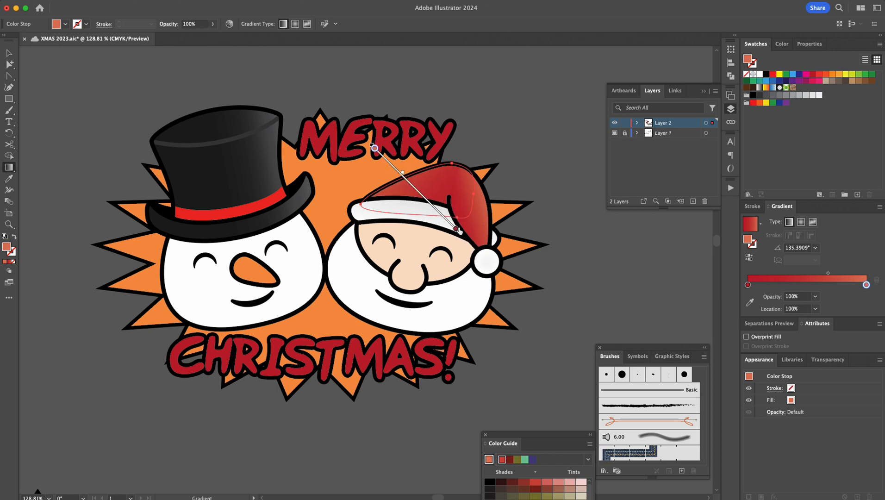
mouse_move(459, 232)
left_mouse_down()
mouse_move(444, 217)
mouse_move(454, 212)
mouse_move(446, 219)
left_mouse_up()
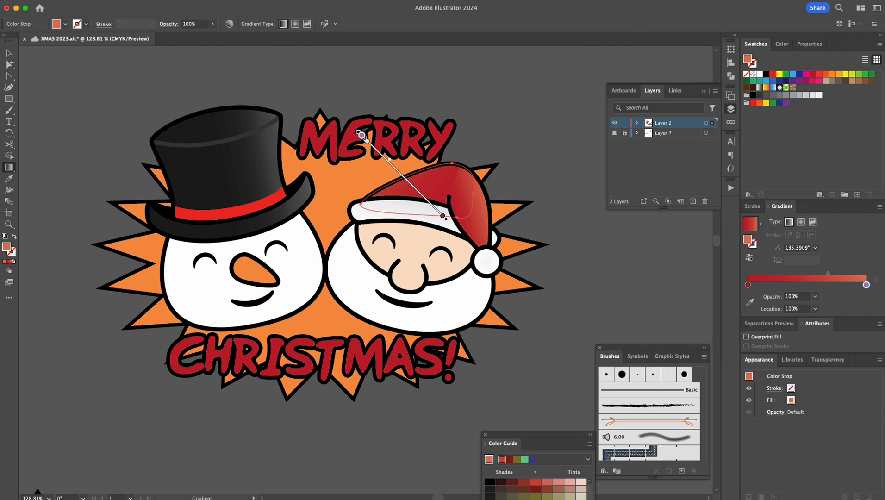
left_click_drag(362, 136, 393, 165)
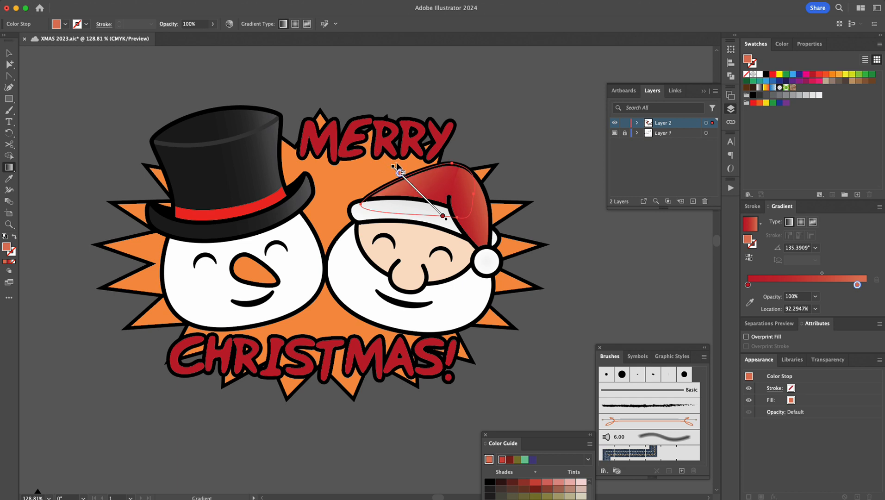
left_click_drag(401, 176, 392, 167)
left_click(8, 53)
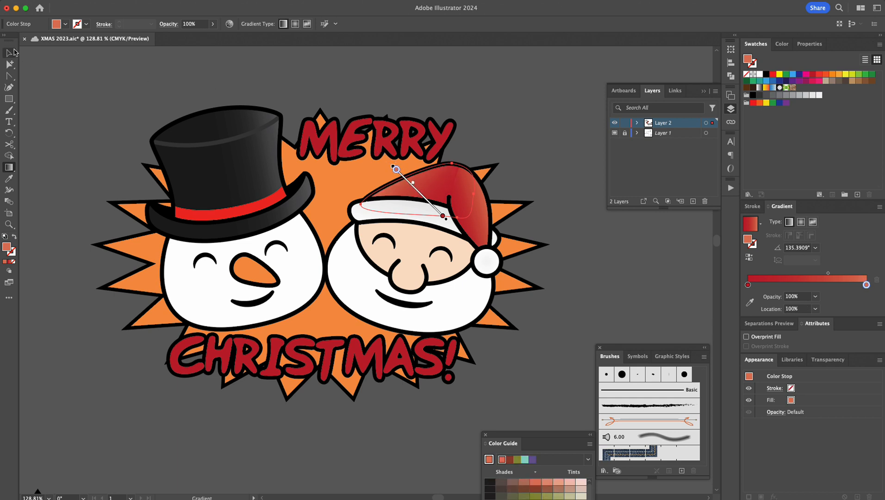
left_click(92, 152)
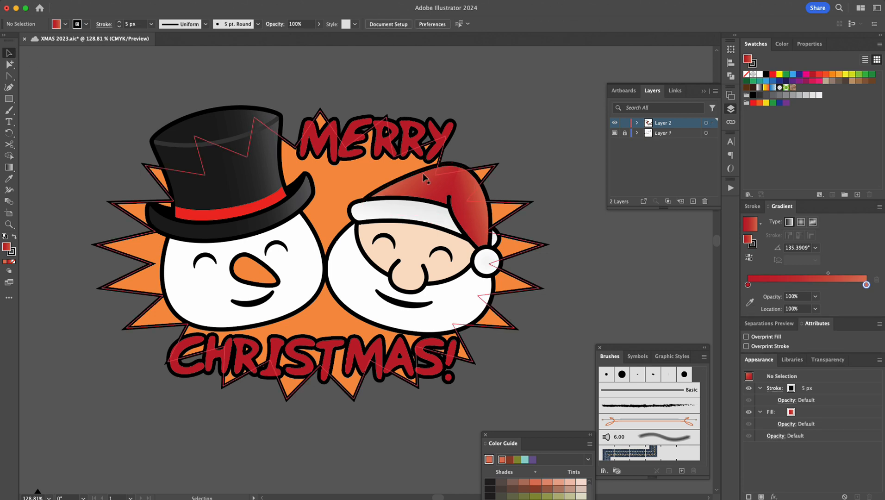
left_click(452, 169)
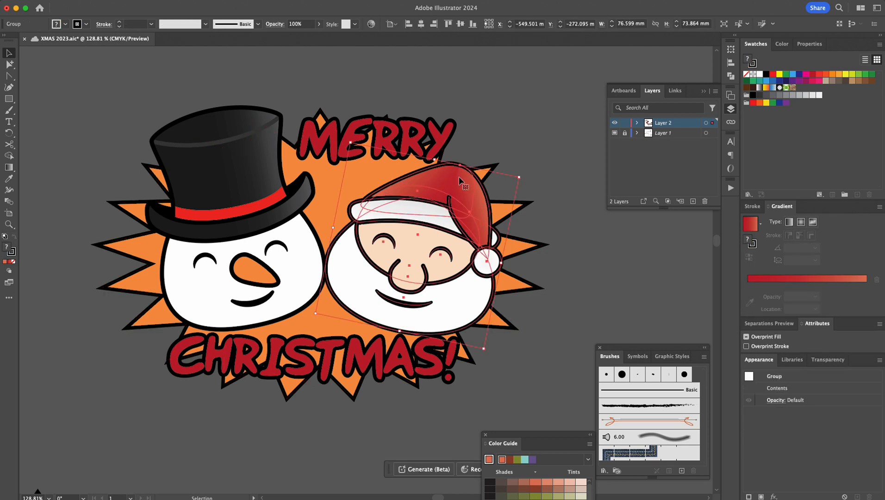
left_click(68, 99)
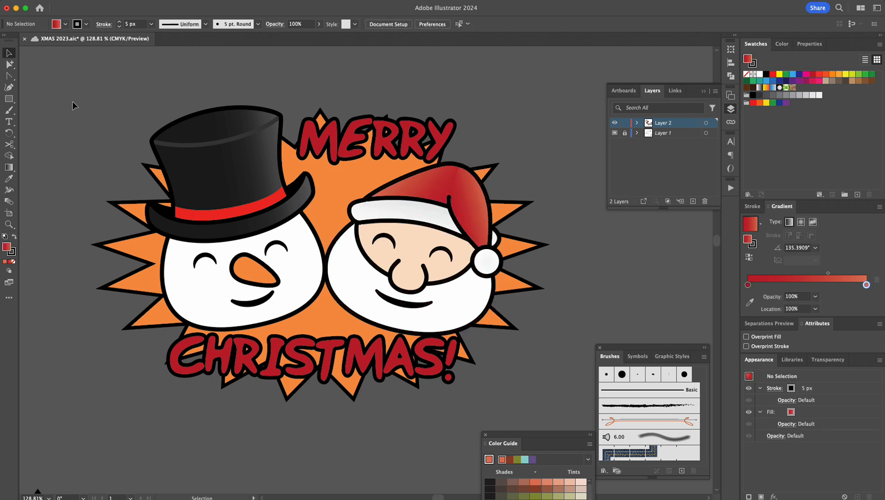
- Select the hat's tip piece and move its gradient's dark red stop to about 29% along the ramp
left_click(449, 185, "super")
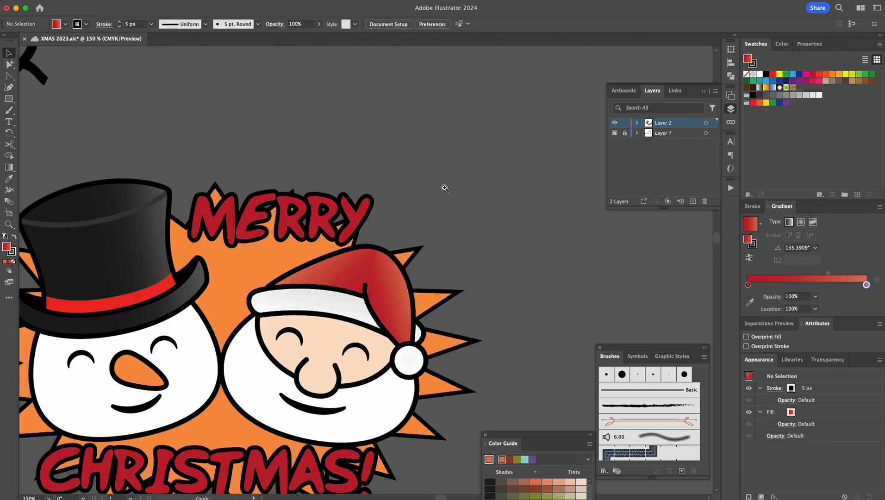
left_click(370, 296, "super")
scroll(380, 268, "up", 6)
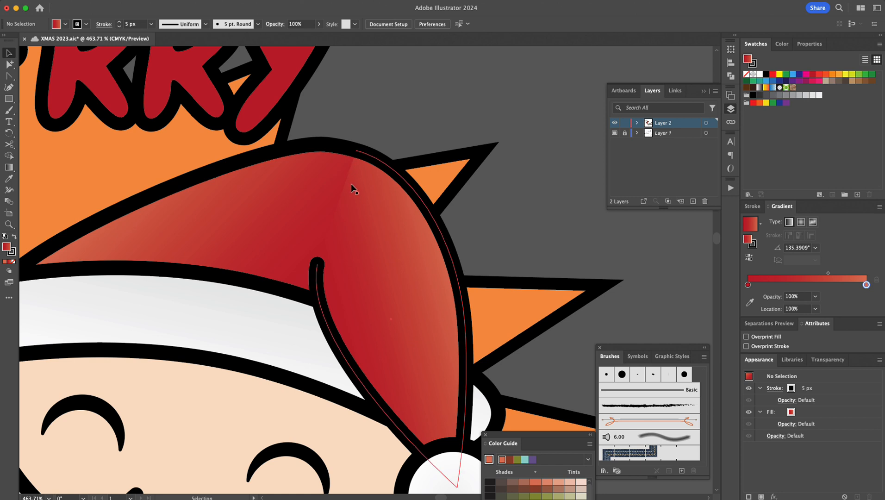
left_click(428, 346)
left_click(9, 64)
left_click(522, 87)
left_click(409, 326)
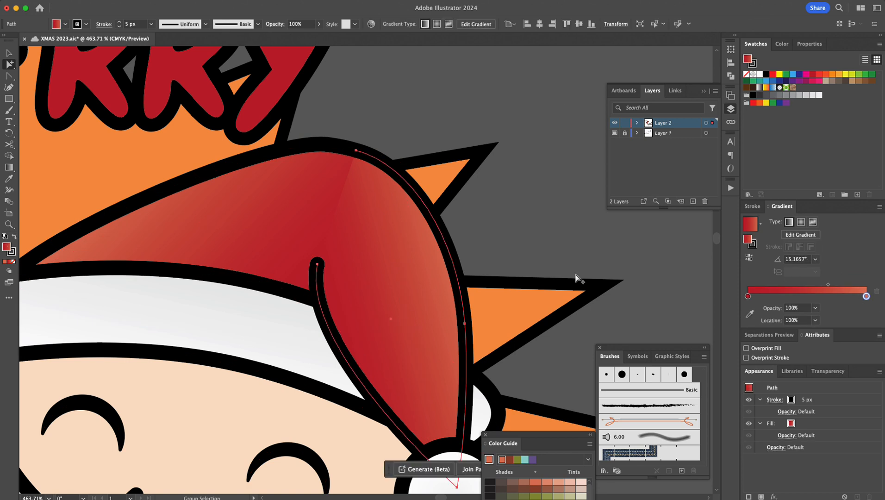
left_click(9, 167)
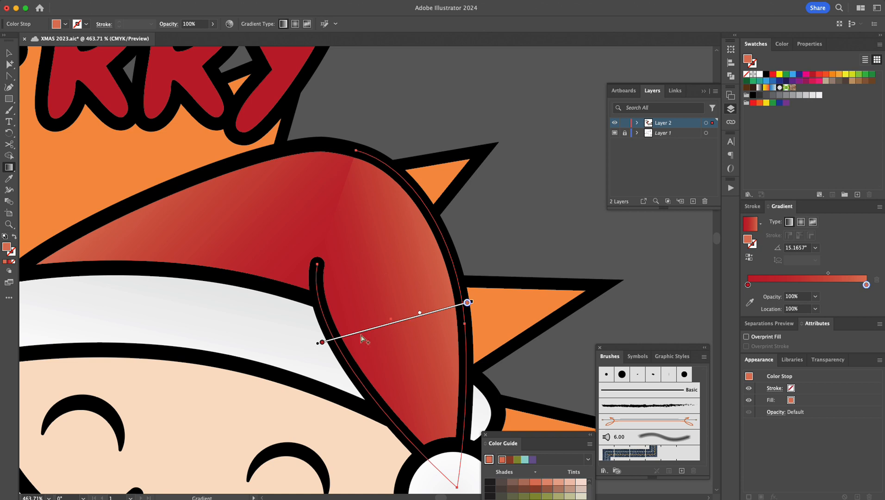
left_click_drag(324, 344, 365, 328)
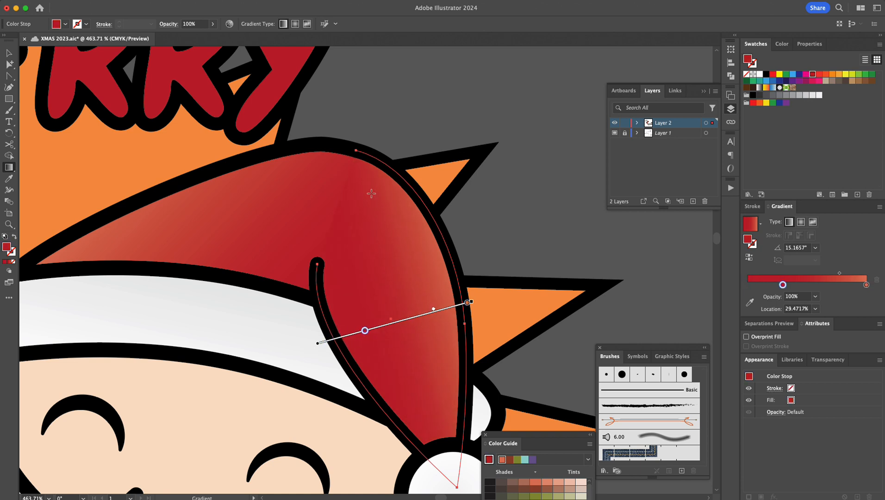
left_click(9, 52)
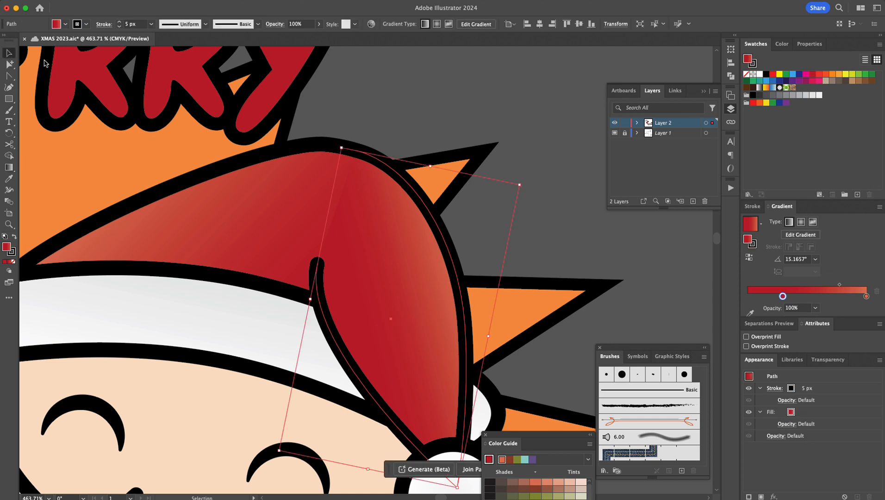
left_click(392, 87)
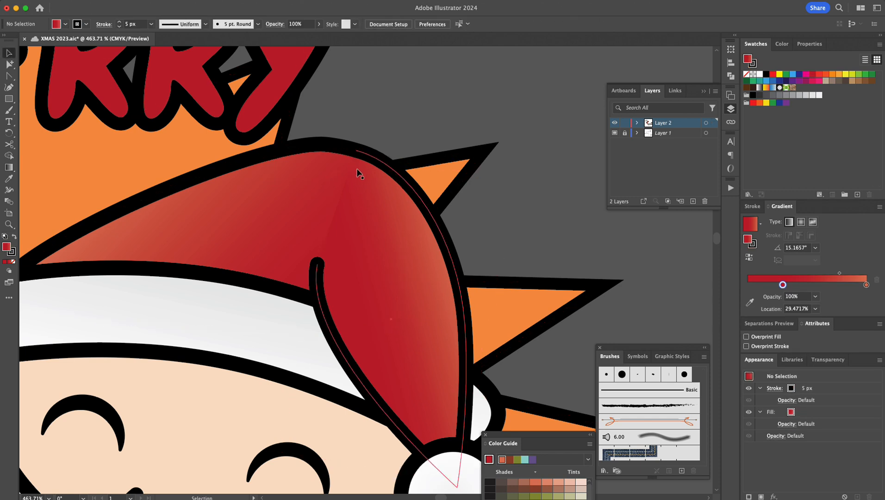
- Select the main hat piece and move its gradient's dark red stop to about 39% and its light stop to about 93%
left_click(251, 221)
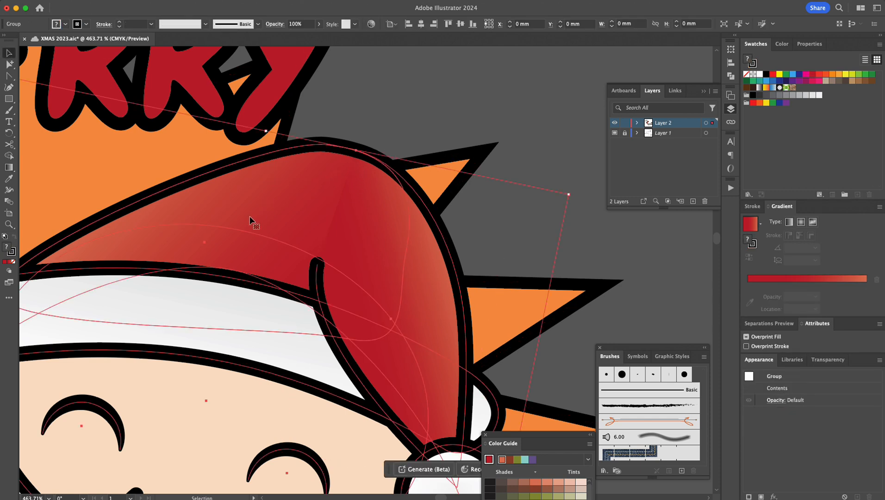
left_click(317, 87)
left_click(9, 65)
left_click(271, 197)
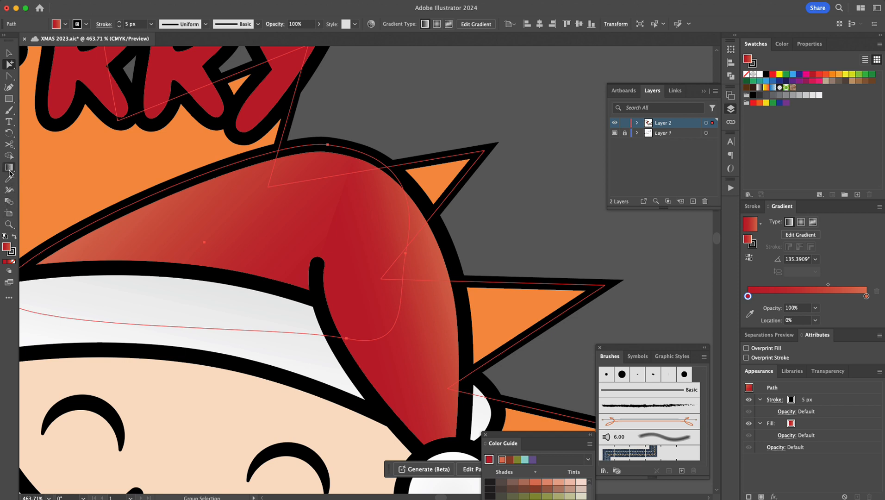
left_click(9, 169)
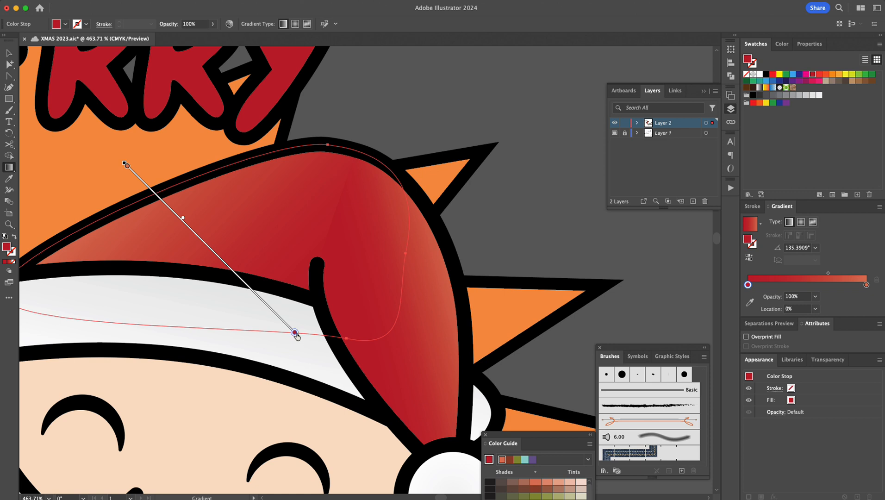
left_click_drag(298, 339, 230, 268)
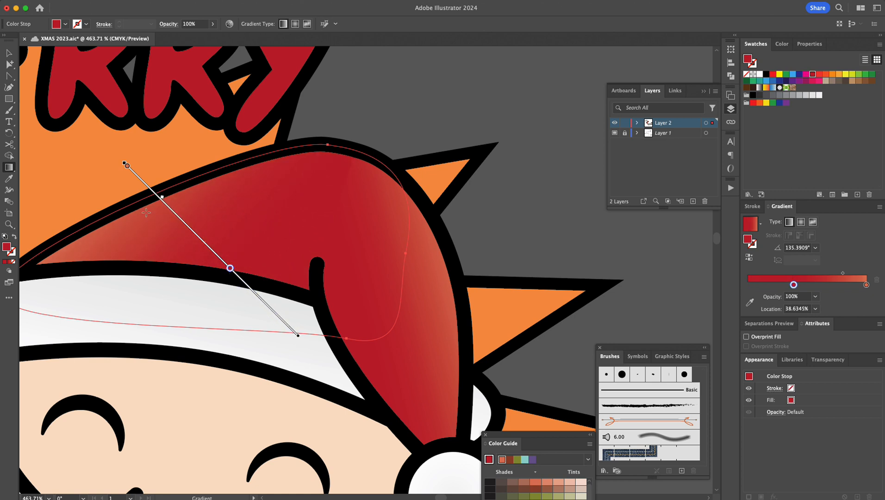
left_click_drag(125, 165, 139, 178)
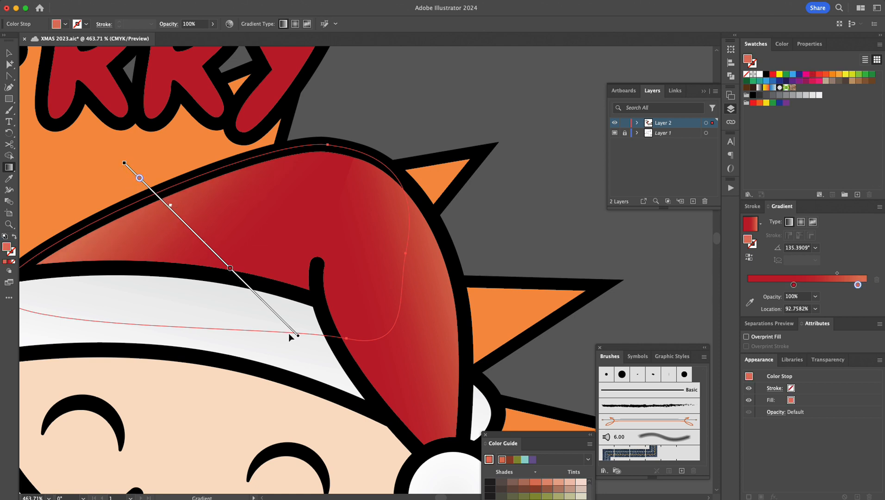
- Shorten and rotate the main hat piece's gradient to about 114°, with its light stop at about 83%
left_click_drag(298, 334, 294, 331)
left_click_drag(120, 159, 134, 173)
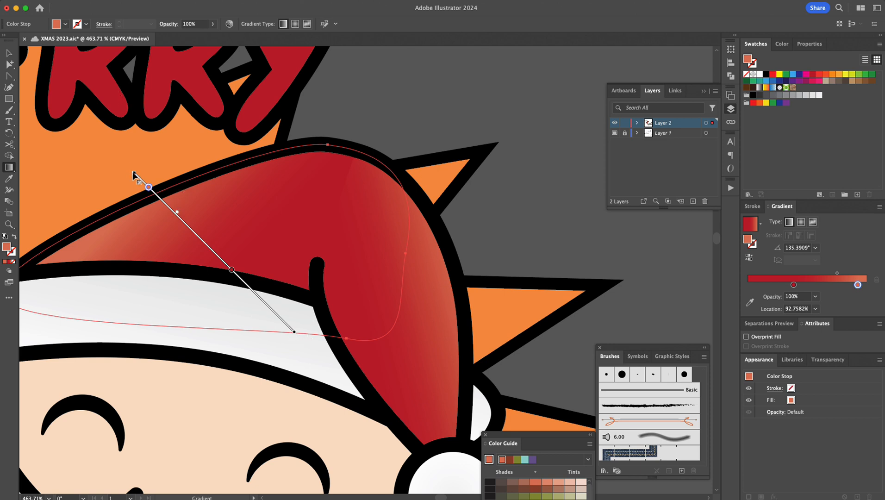
mouse_move(129, 172)
left_mouse_down()
mouse_move(120, 179)
mouse_move(159, 153)
mouse_move(181, 183)
mouse_move(163, 189)
mouse_move(172, 198)
left_mouse_up()
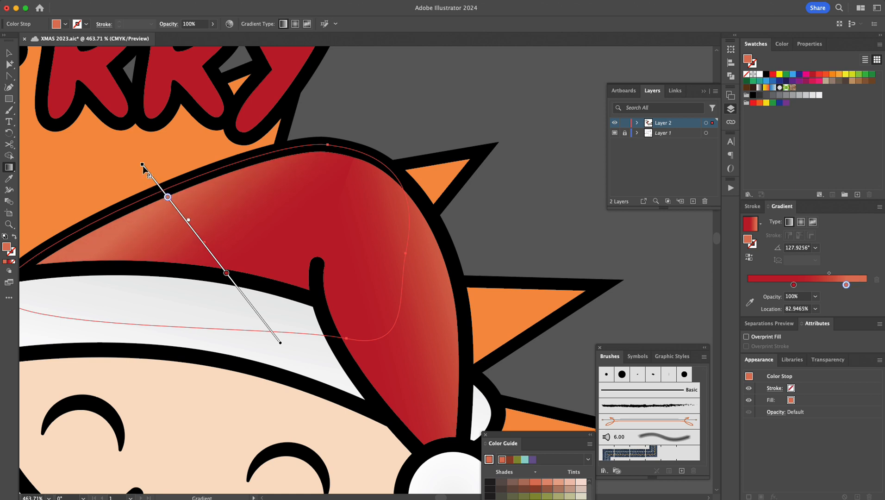
left_click_drag(139, 163, 174, 137)
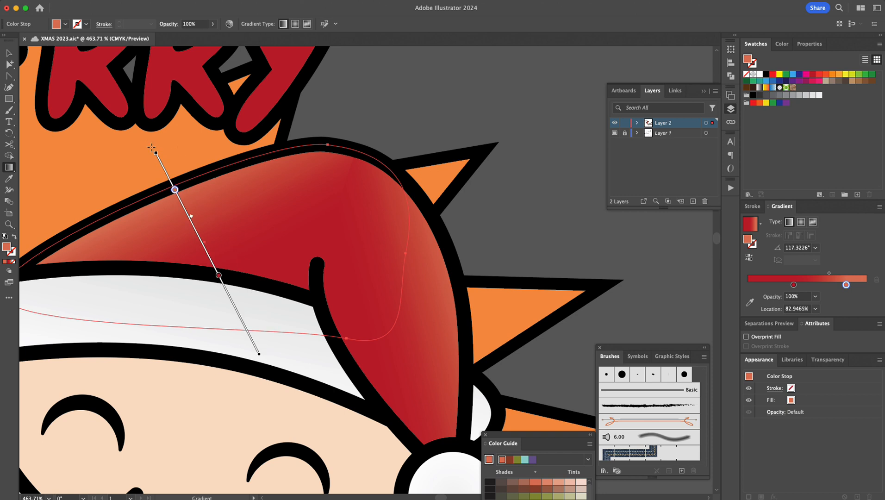
left_click_drag(153, 151, 164, 145)
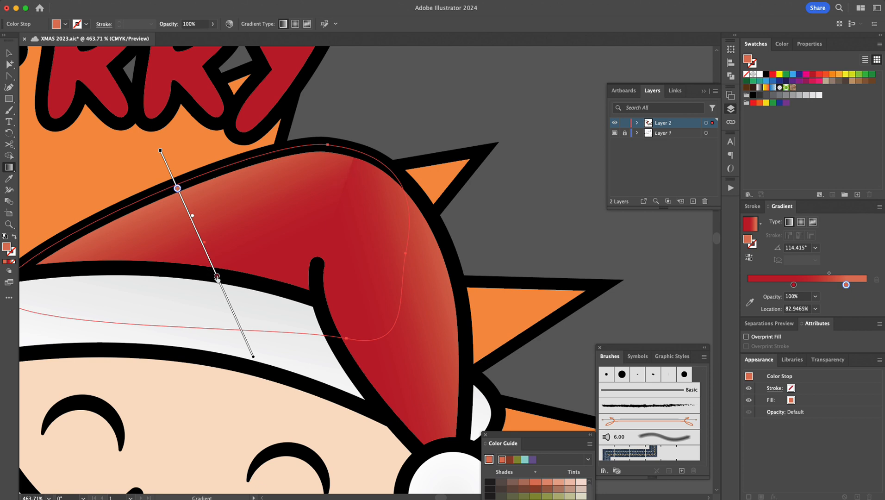
- Move the dark red stop of the main hat piece's gradient to about 48% and deselect the piece
left_click_drag(217, 278, 209, 260)
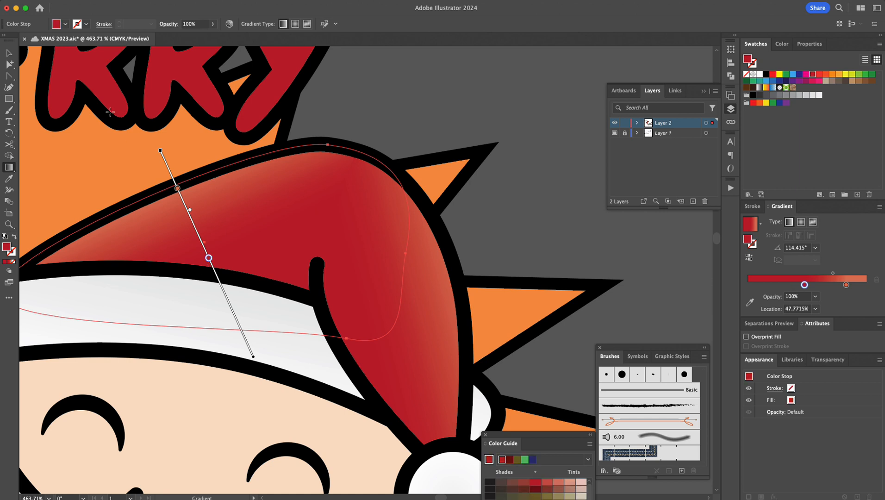
left_click(9, 52)
left_click(442, 81)
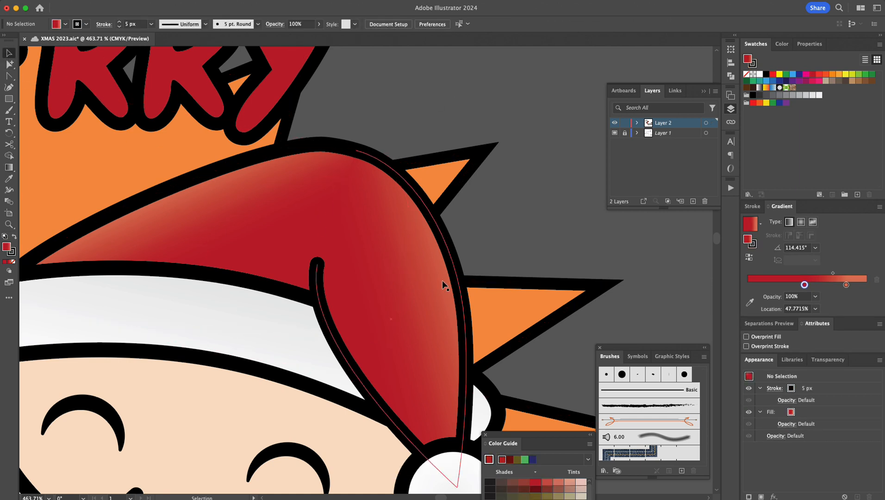
- Set the midpoint between the hat tip's two gradient stops to about 76%, then deselect the artwork
left_click(436, 313)
left_click(9, 65)
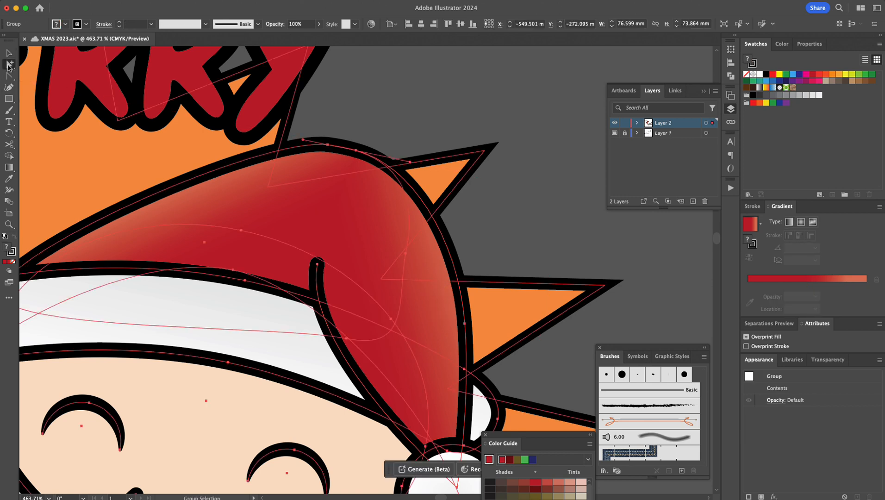
left_click(408, 289)
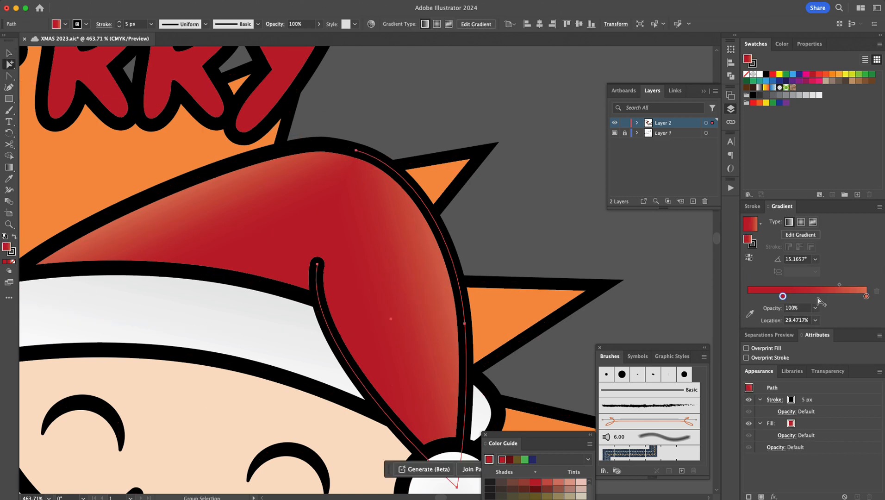
left_click_drag(842, 287, 859, 286)
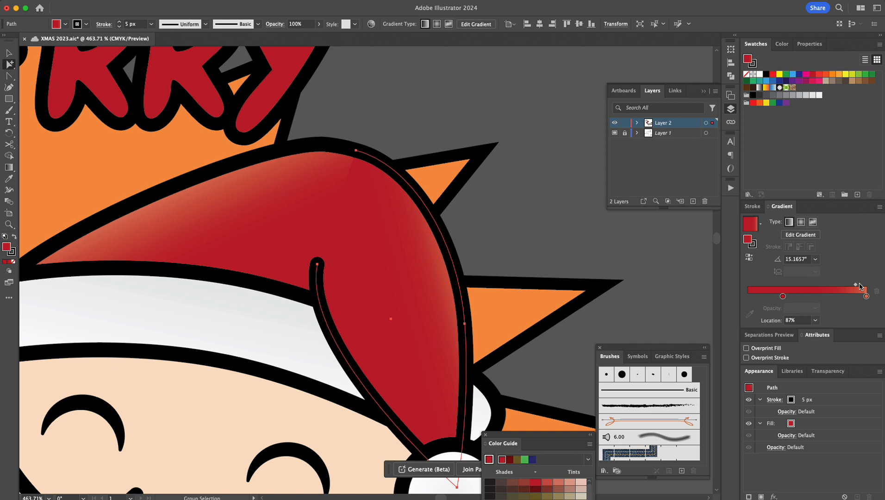
left_click_drag(856, 287, 847, 287)
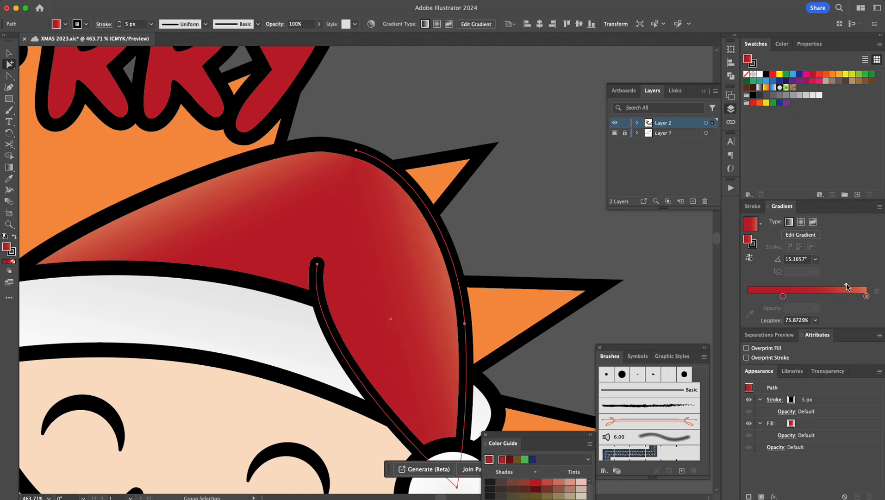
left_click(151, 228)
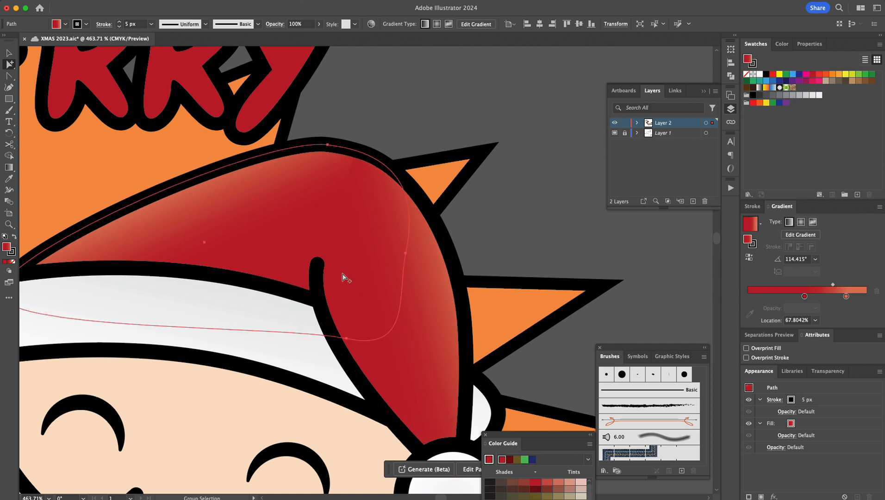
left_click(8, 52)
left_click(435, 108)
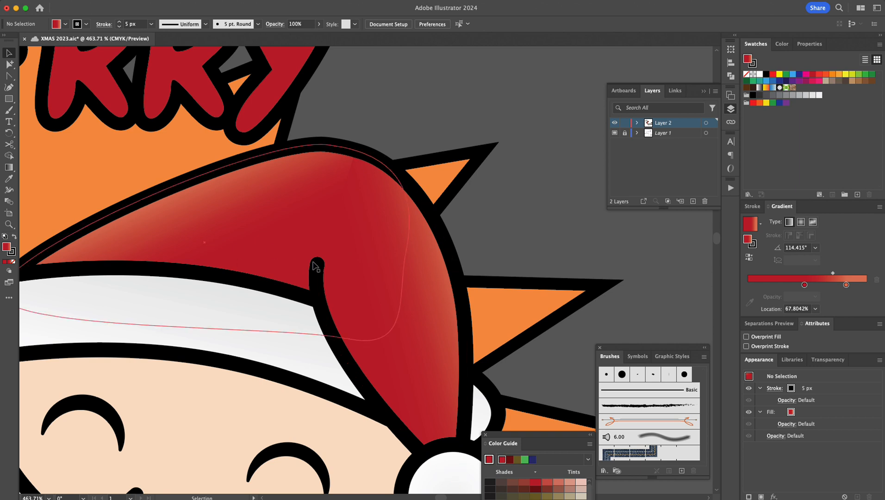
- Select the hat tip and redraw its gradient in the opposite direction at about -134°, with the light end at the lower-left edge
left_click(9, 64)
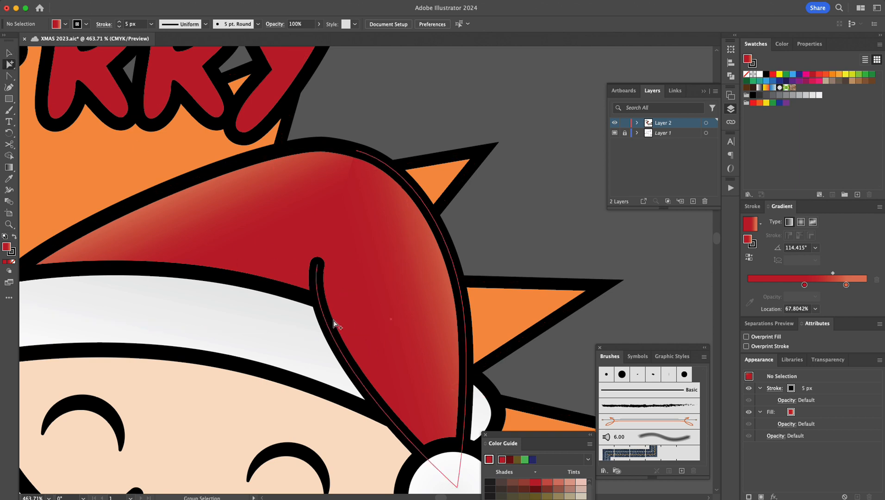
left_click(414, 332)
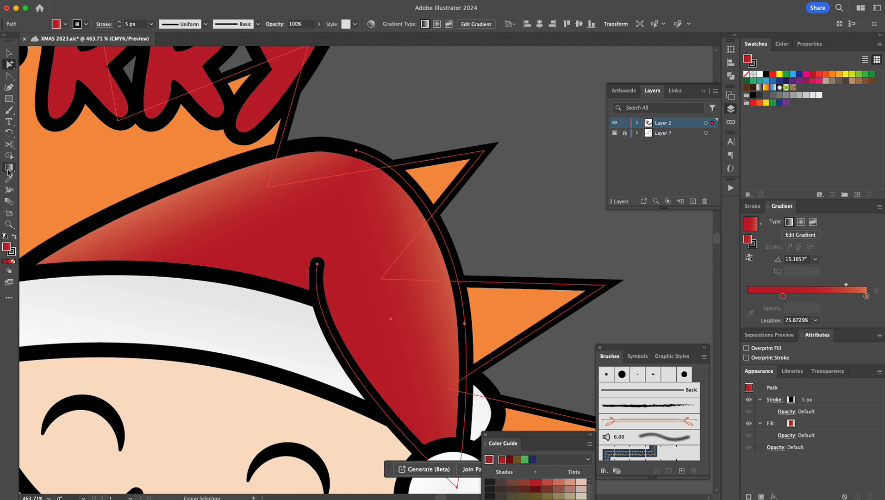
left_click(8, 167)
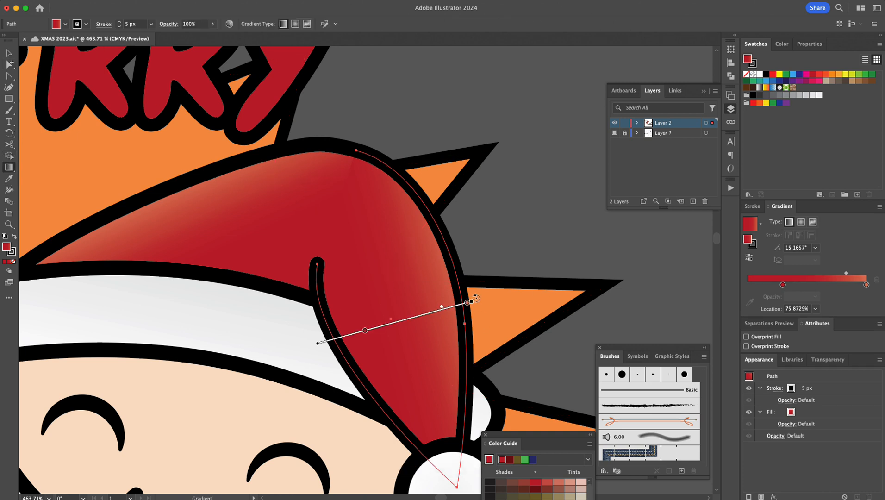
mouse_move(479, 301)
left_mouse_down()
mouse_move(377, 482)
mouse_move(205, 390)
mouse_move(319, 354)
mouse_move(383, 321)
mouse_move(392, 347)
mouse_move(382, 342)
left_mouse_up()
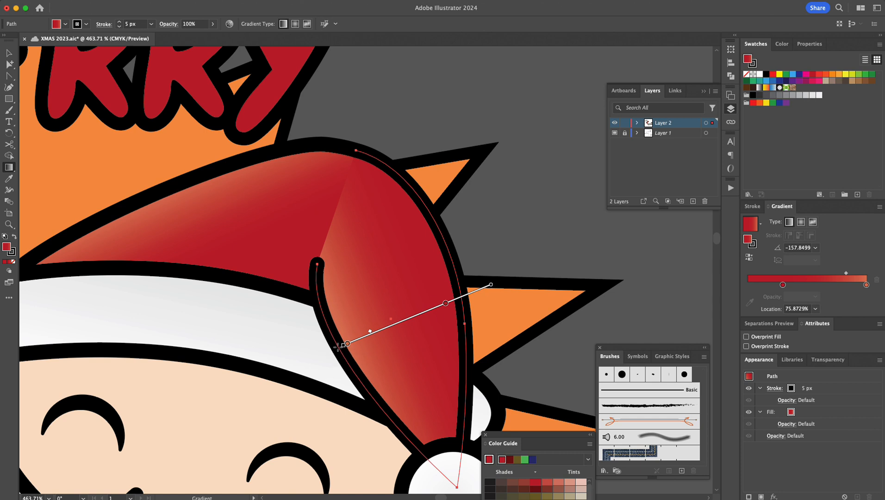
left_click_drag(340, 346, 367, 395)
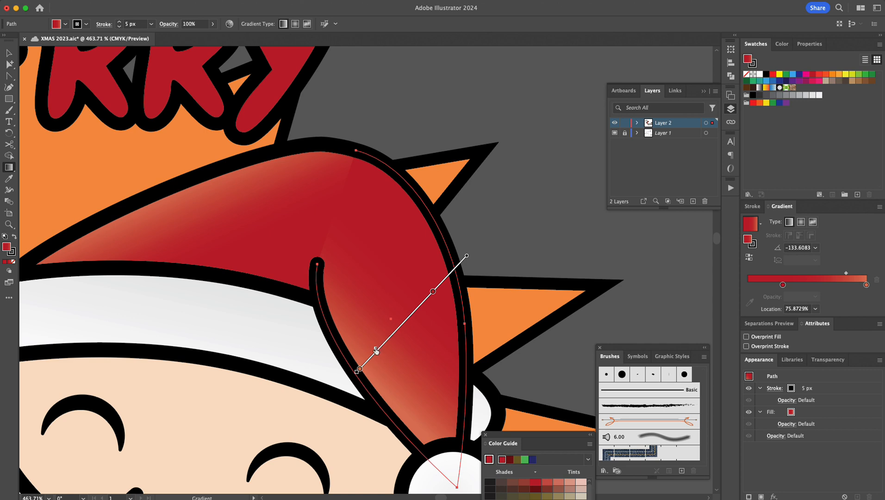
- Move the hat tip gradient's midpoint and dark red stop, placing the stop at about 38%, and rotate the gradient to about -136°
mouse_move(380, 350)
left_mouse_down()
mouse_move(370, 360)
mouse_move(373, 352)
left_mouse_up()
left_click_drag(432, 294, 424, 302)
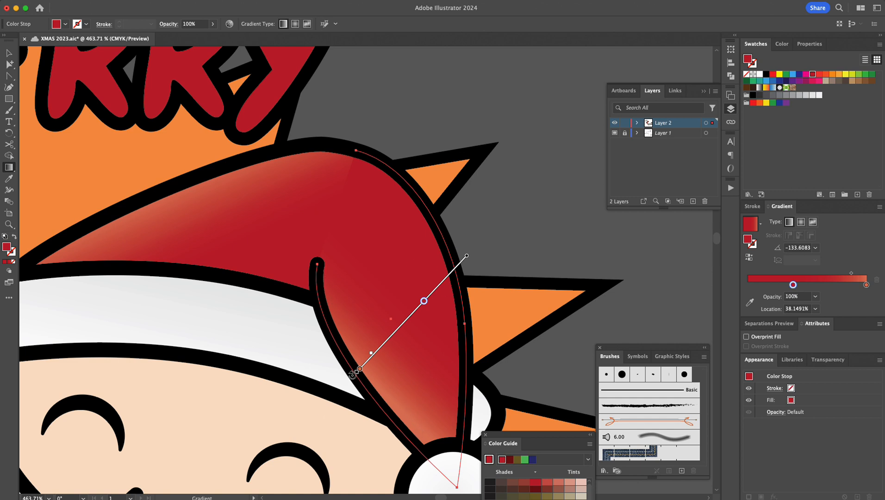
left_click_drag(352, 375, 334, 352)
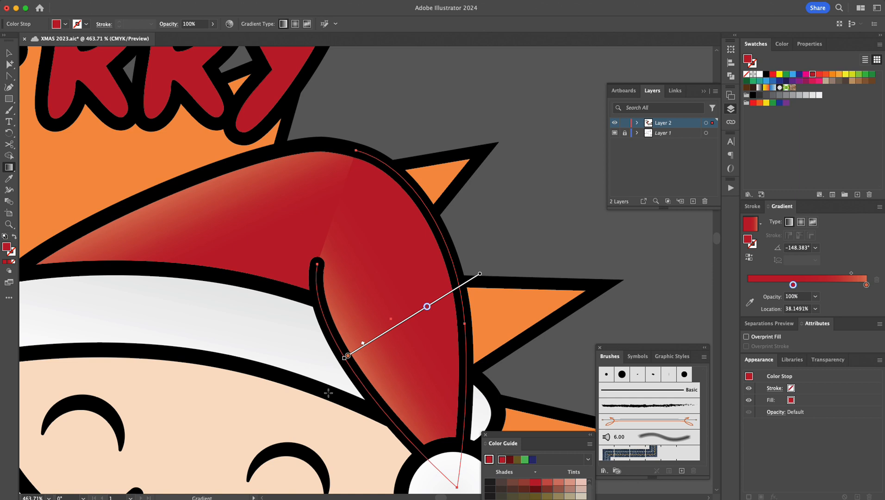
left_click_drag(341, 360, 345, 375)
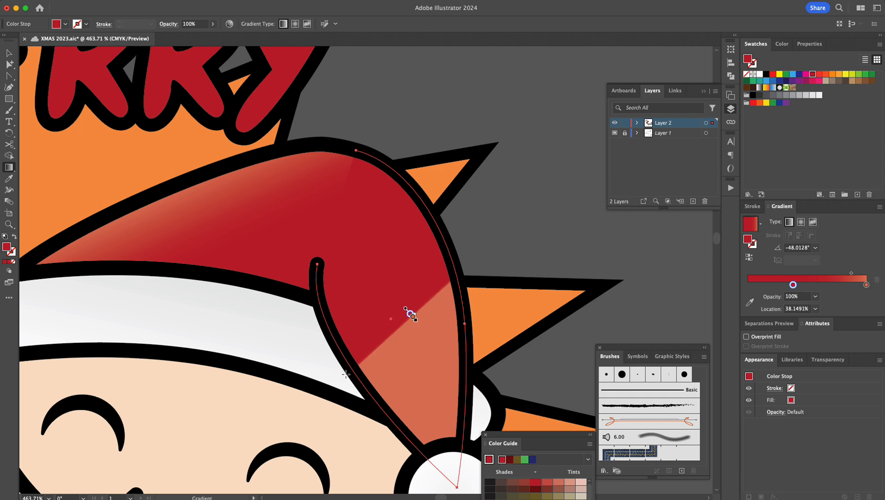
key("super+z")
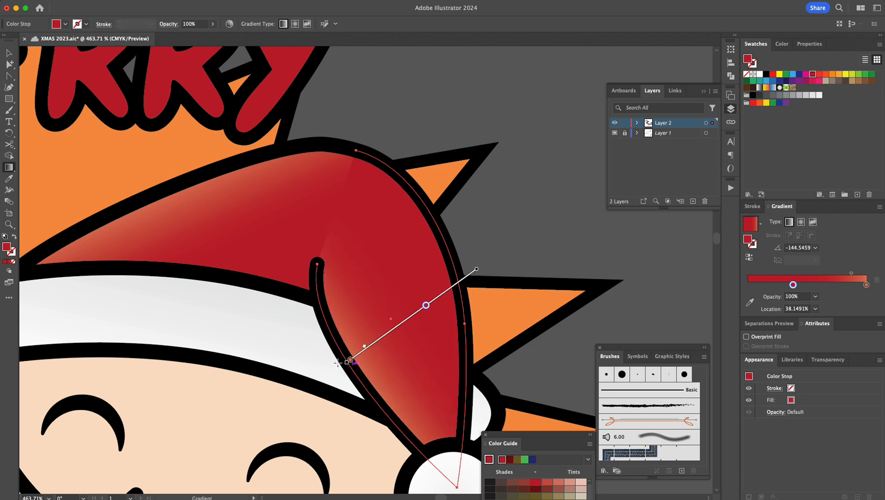
left_click_drag(346, 364, 355, 373)
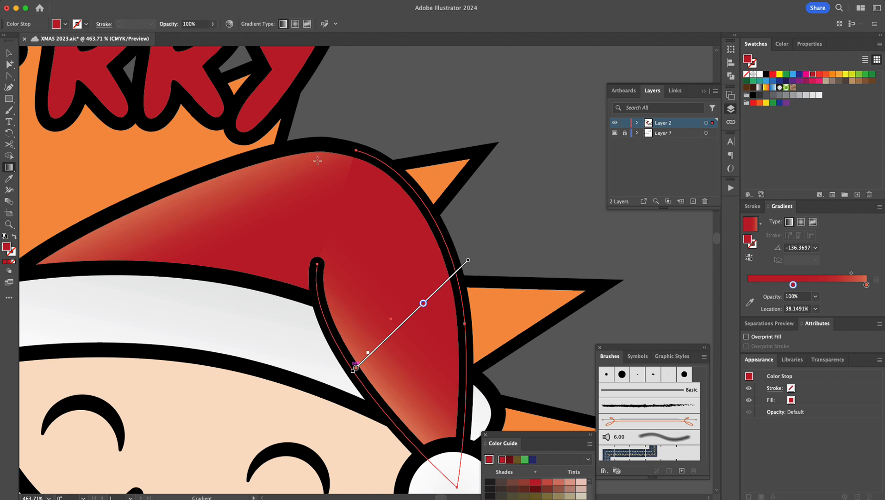
- Select the main hat piece and rotate its gradient to about 119°
left_click(9, 64)
left_click(248, 179)
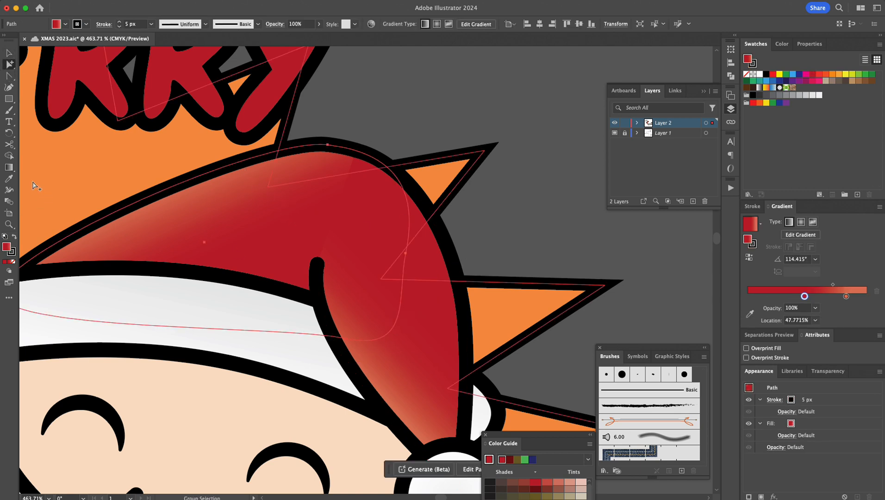
left_click(9, 167)
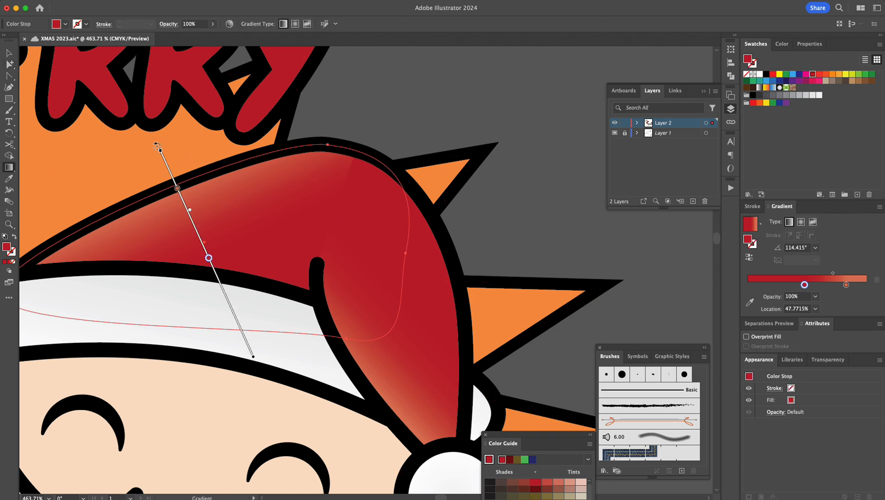
left_click_drag(157, 147, 142, 155)
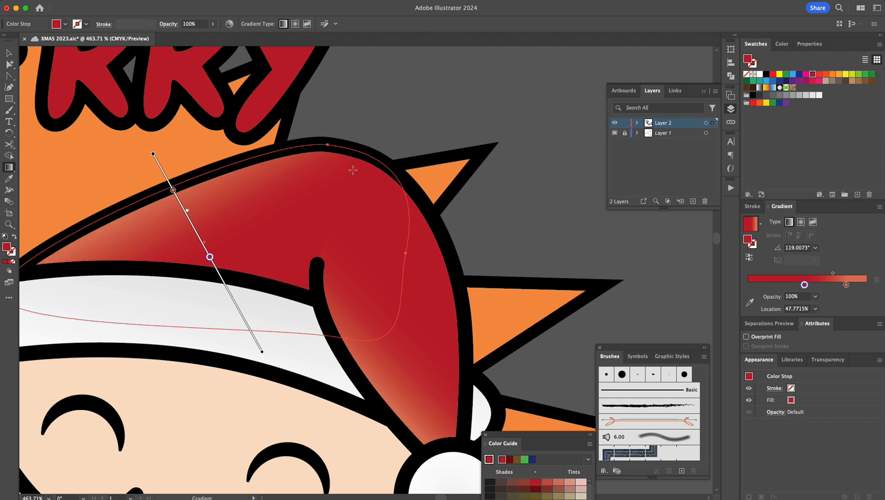
- Examine the seam between the main hat piece and the tip along the hat's upper outline up close, checking which paths meet there
key("space")
left_click_drag(330, 164, 588, 460)
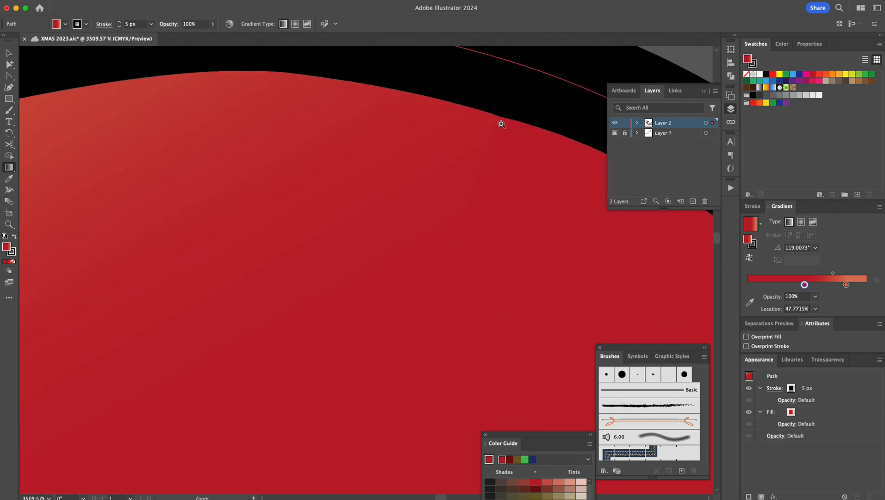
left_click_drag(506, 142, 383, 271)
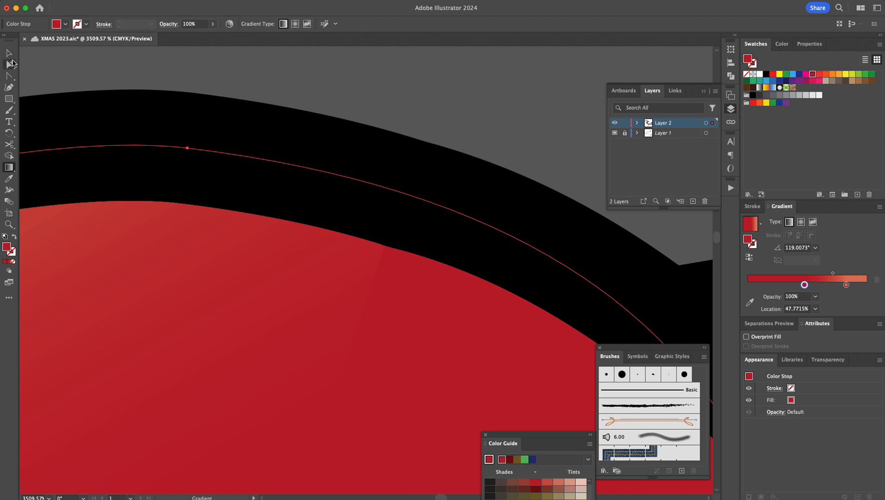
left_click(9, 55)
left_click(396, 229)
left_click(399, 288)
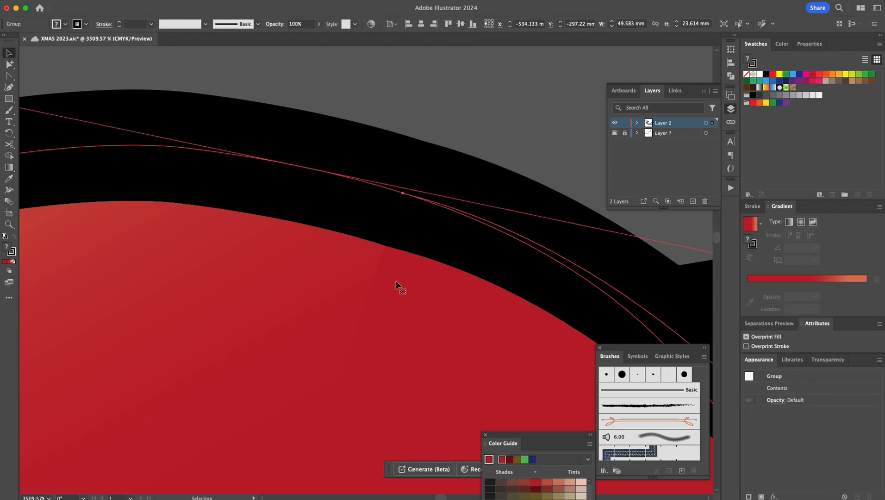
left_click(9, 64)
left_click(382, 347)
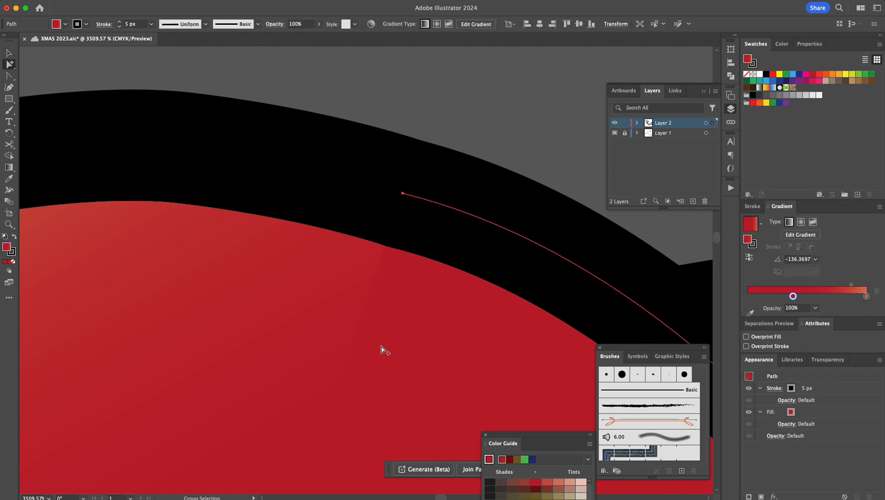
- Select the seam anchor on the hat's upper outline and shorten and tilt its direction handles to follow the curve
left_click(406, 195)
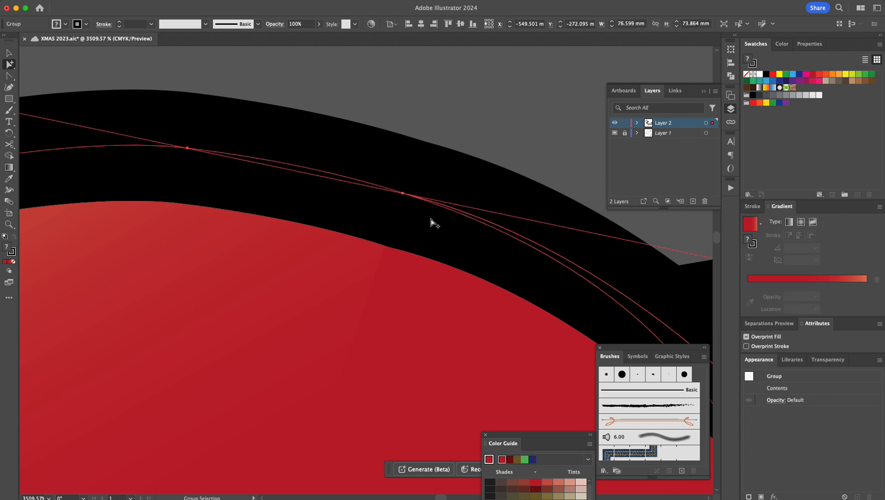
key("alt+super+space")
left_click(390, 268)
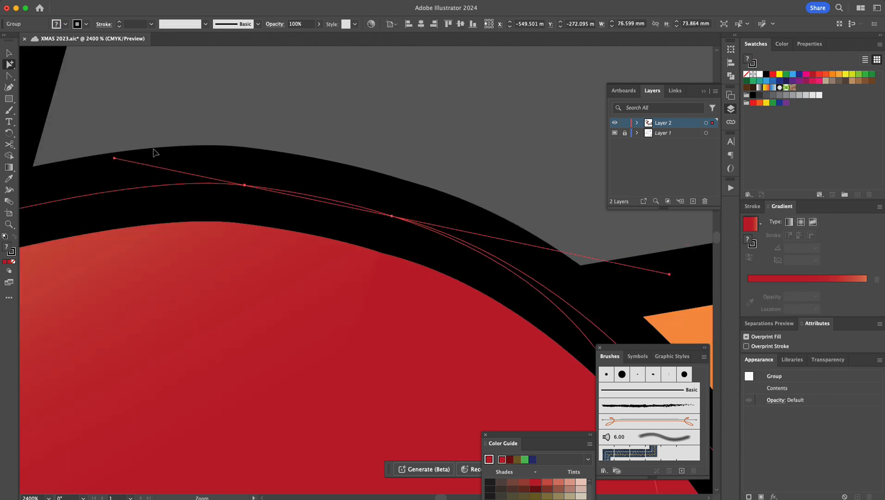
left_click_drag(670, 275, 669, 291)
left_click_drag(667, 307, 388, 218)
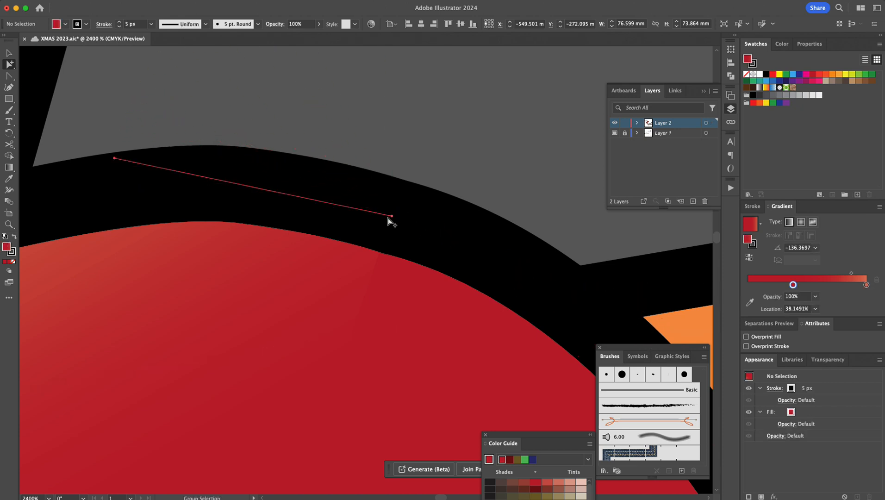
key("super")
key("super+z")
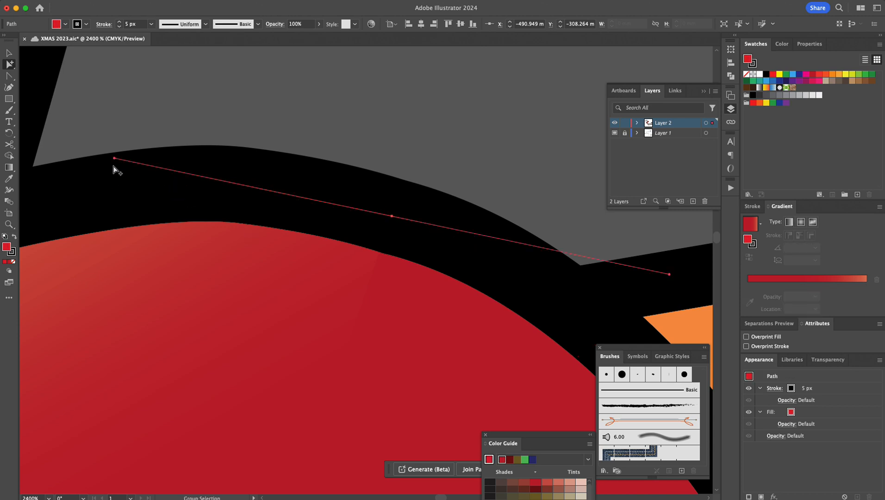
left_click_drag(116, 158, 326, 200)
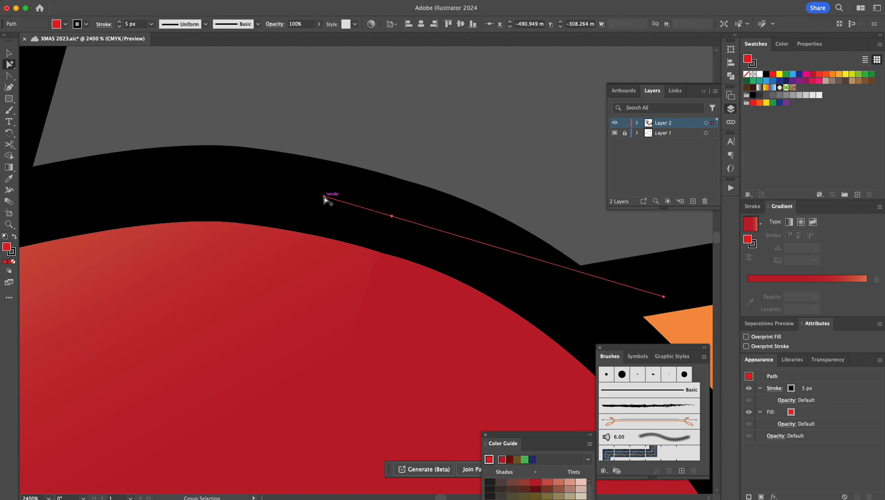
left_click(382, 258)
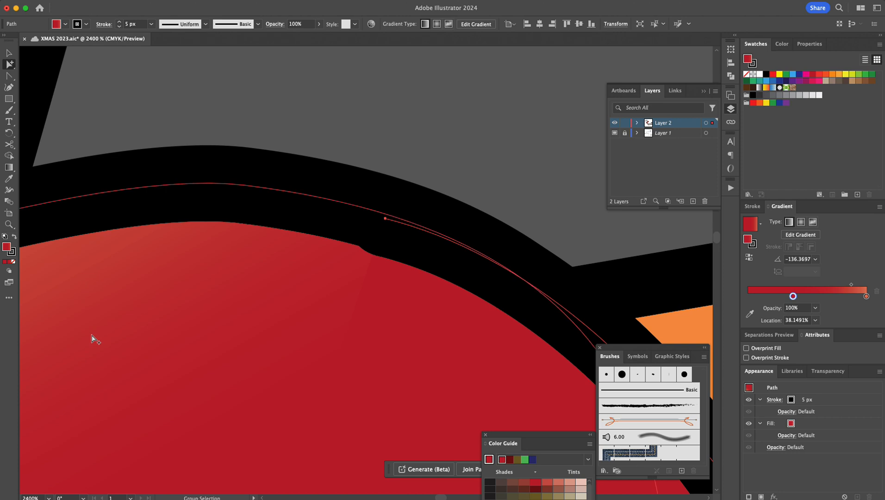
key("super+z")
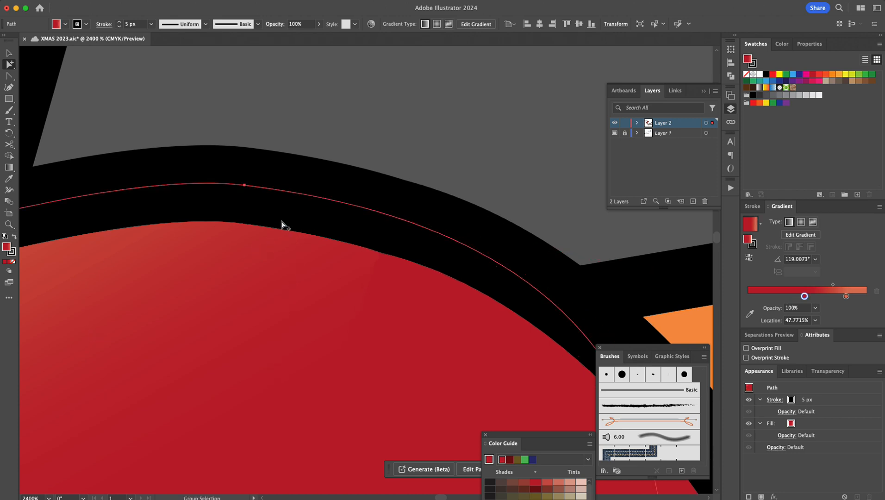
left_click(245, 185)
left_click(245, 186)
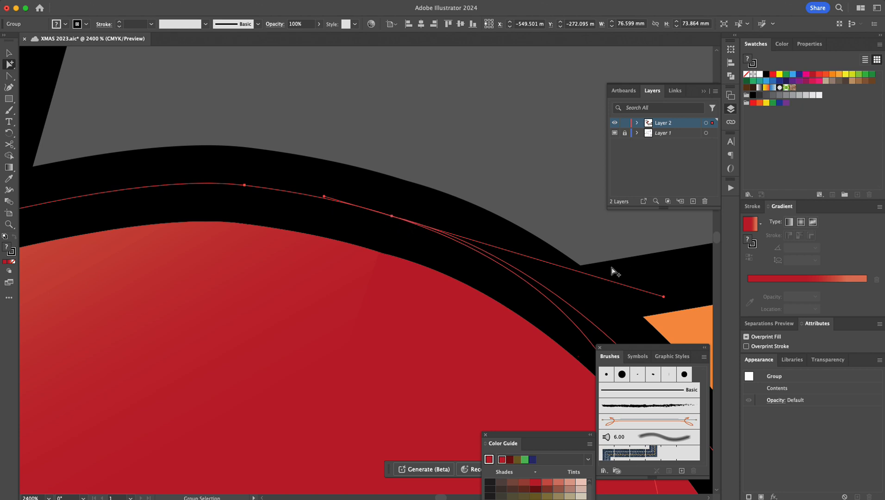
left_click_drag(663, 299, 115, 464)
key("super+z")
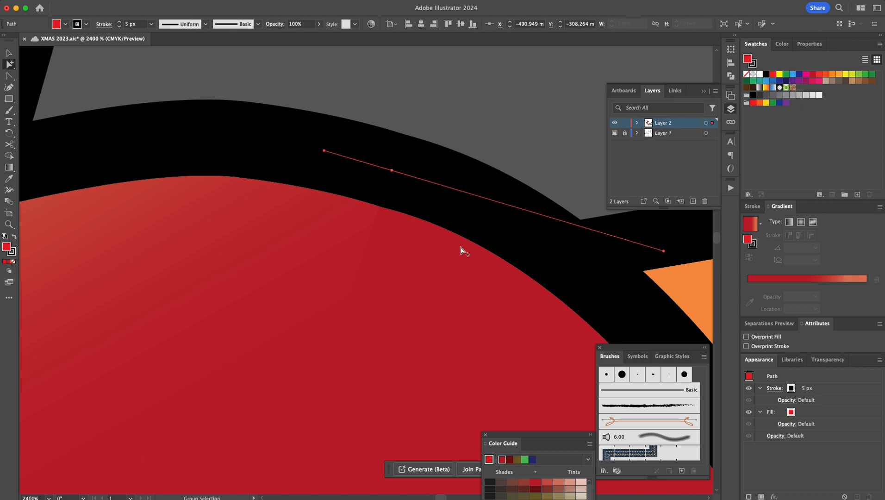
- Switch to outline view and nudge the selected hat group slightly at the seam anchor, then deselect it
left_click(459, 288)
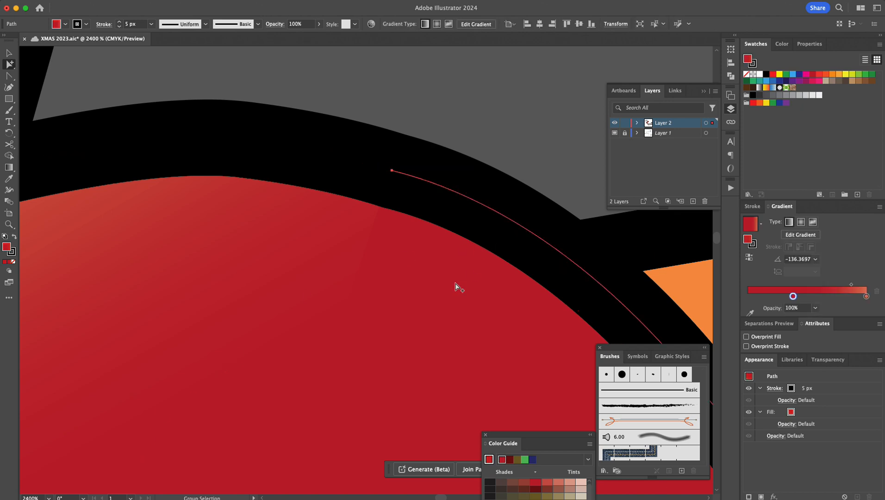
left_click(392, 171)
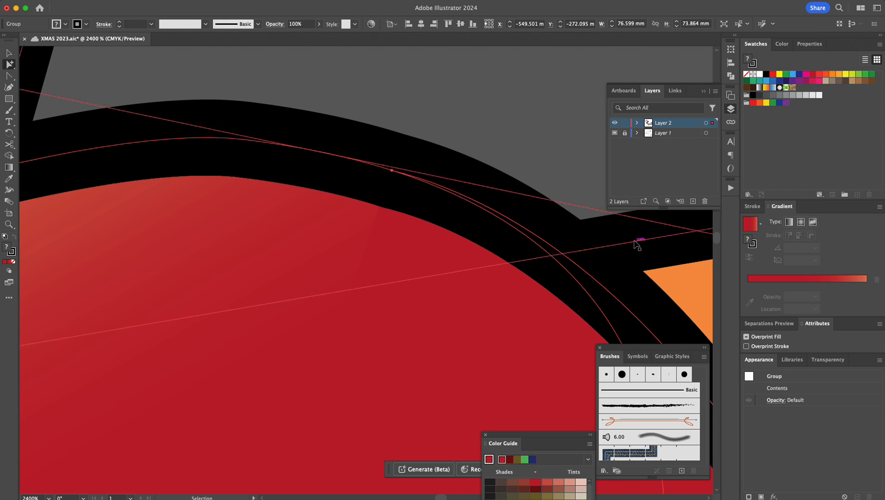
key("super+y")
key("super+space")
left_click_drag(379, 170, 441, 259)
left_click_drag(419, 91, 443, 388)
left_click(337, 328)
left_click(362, 296)
scroll(375, 257, "up", 3)
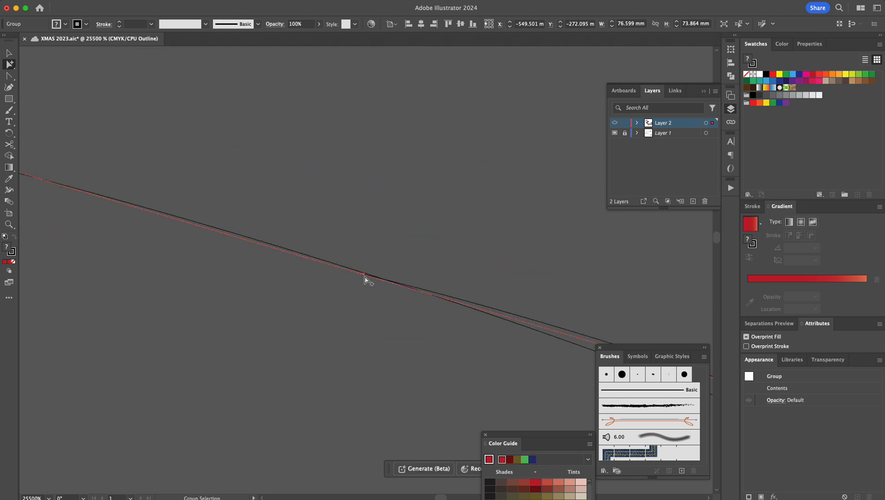
mouse_move(368, 274)
left_mouse_down()
mouse_move(370, 263)
mouse_move(367, 278)
left_mouse_up()
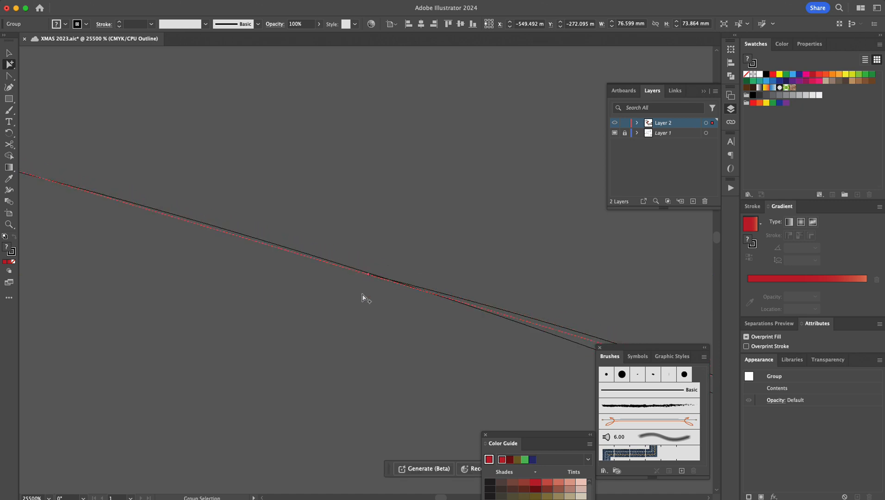
left_click(364, 296)
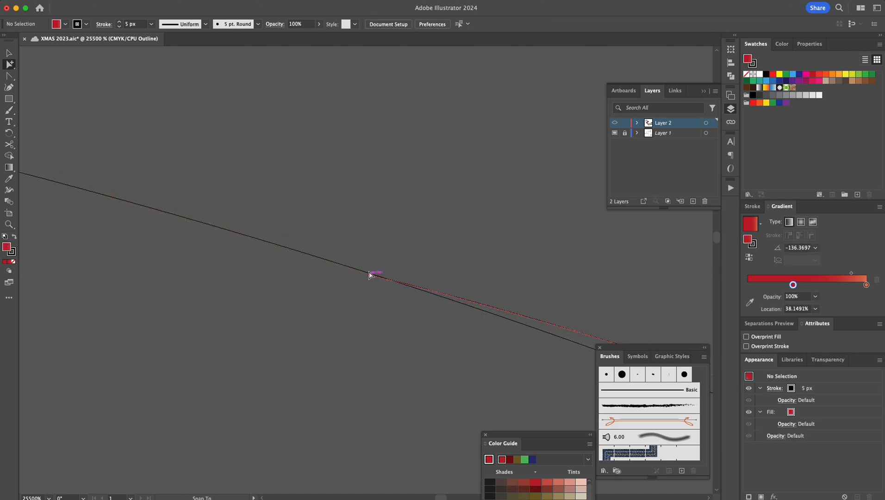
- Select the hat tip's end anchor at the seam and nudge it onto the main piece's outline, then deselect it
left_click(369, 273)
left_click_drag(369, 277, 403, 316)
left_click(368, 289)
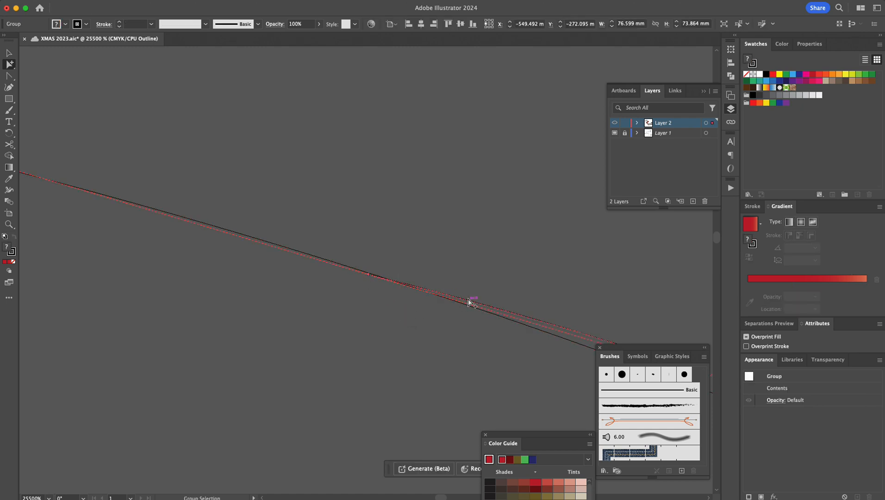
left_click(470, 324)
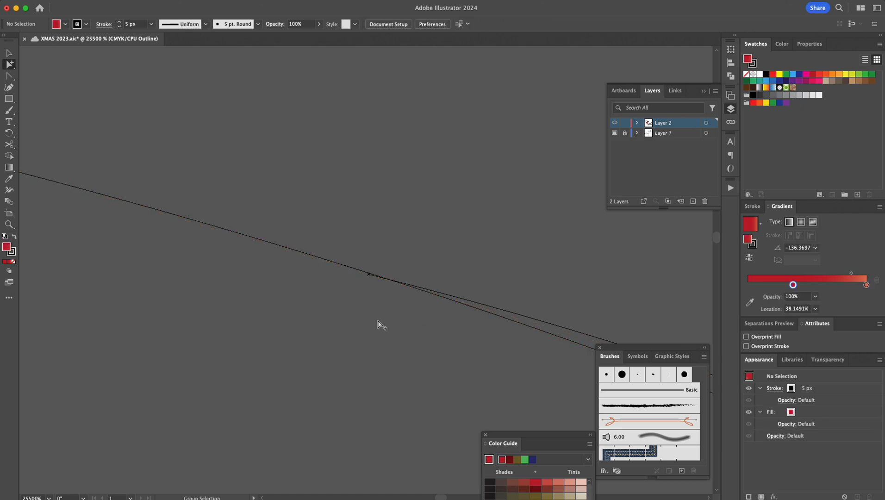
left_click(369, 276)
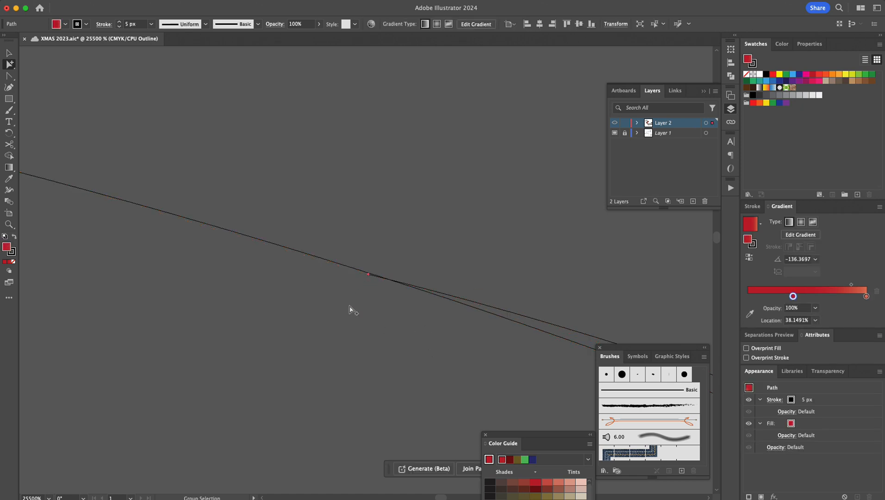
mouse_move(369, 274)
left_mouse_down()
mouse_move(350, 271)
mouse_move(395, 283)
mouse_move(366, 272)
left_mouse_up()
left_click(373, 314)
left_click(425, 338, "alt+super")
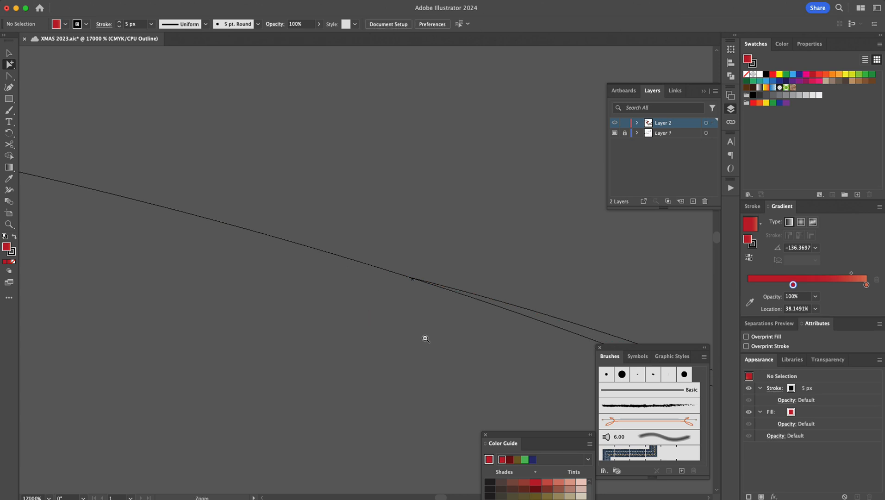
- Return to full-colour preview and examine the hat seam and the shading across the whole Merry Christmas design
left_click(428, 341, "alt+super")
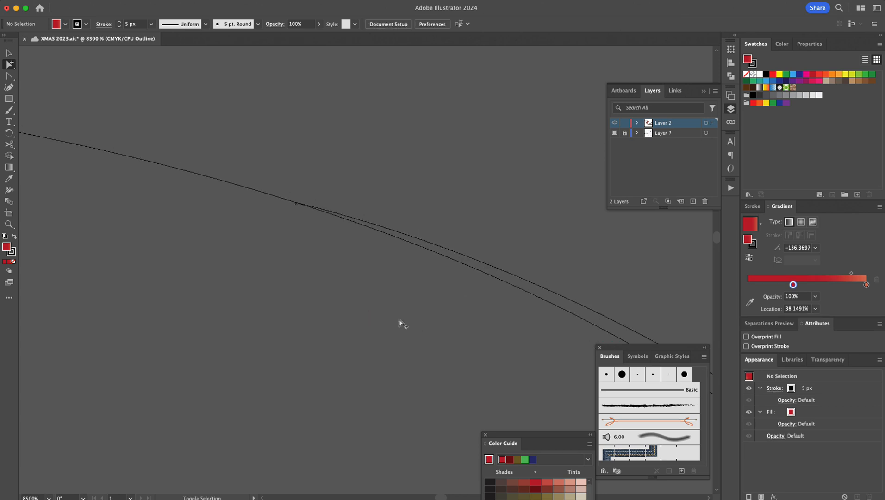
key("super+y")
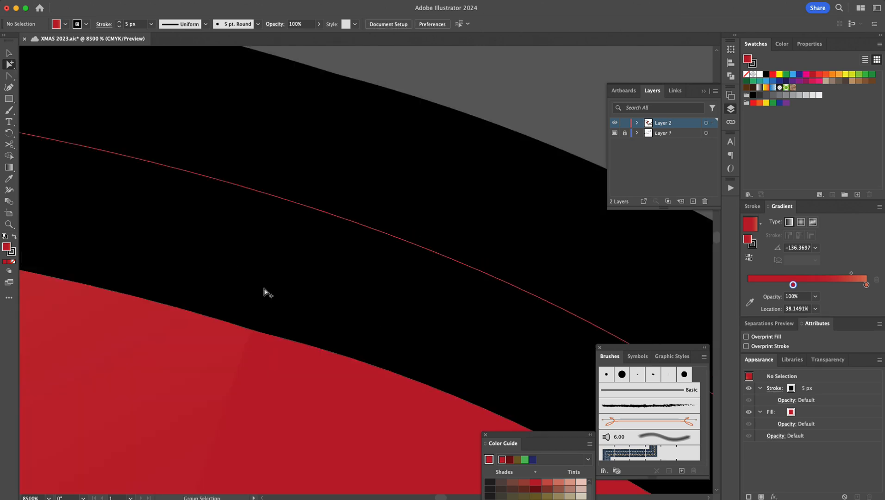
left_click(245, 354, "alt+super")
left_click(266, 347, "alt+super")
left_click(278, 351, "alt+super")
left_click(277, 351, "alt+super")
left_click(374, 326, "alt+super")
left_click(375, 327, "alt+super")
left_click(375, 327, "alt+super")
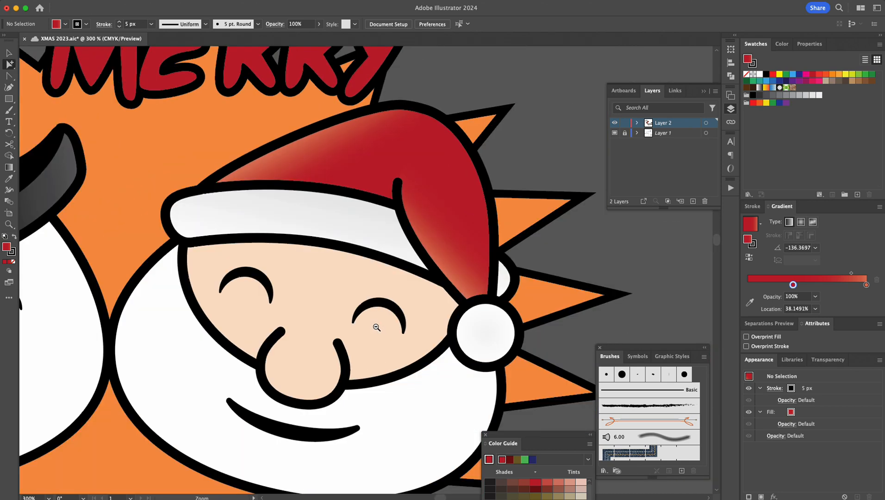
left_click(376, 326, "alt+super")
left_click(376, 328, "alt+super")
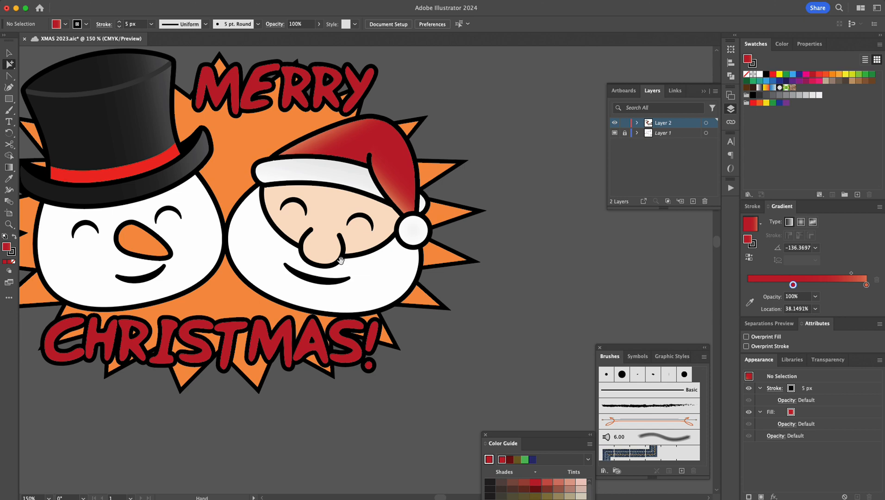
left_click_drag(286, 242, 292, 343)
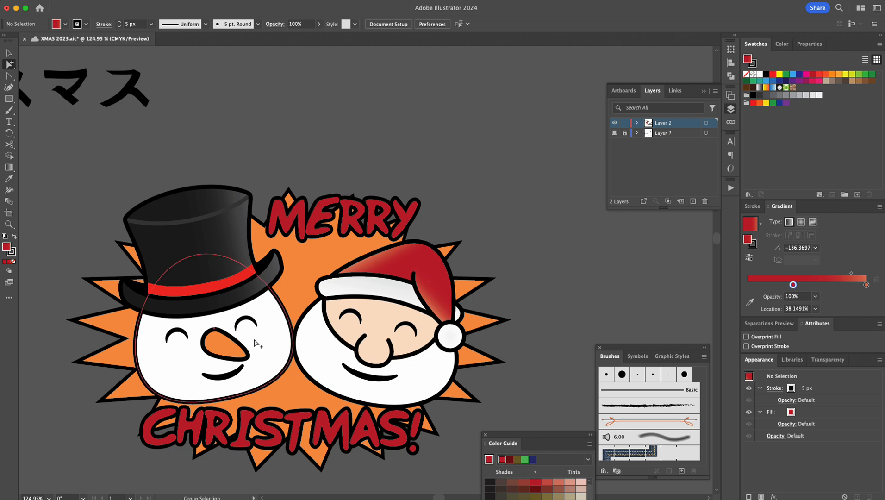
- Scale the snowman group down slightly in proportion, keeping its lower-right corner against Santa's face fixed, then deselect it
key("d")
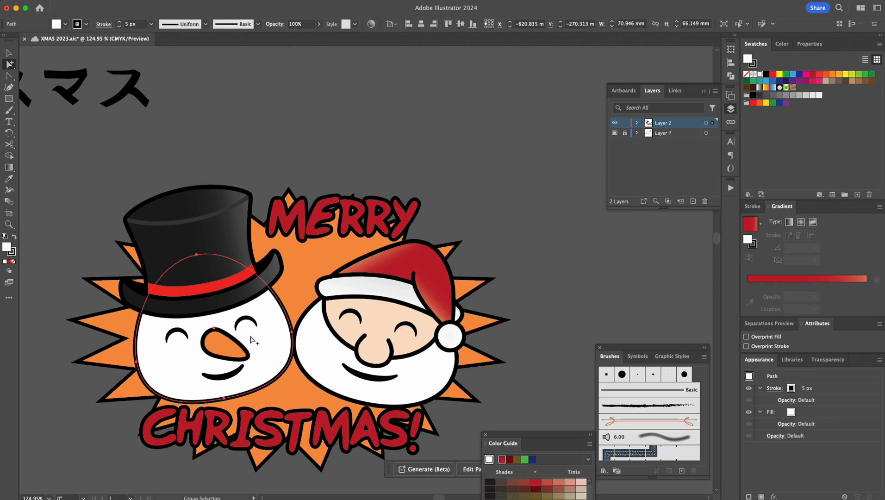
key("v")
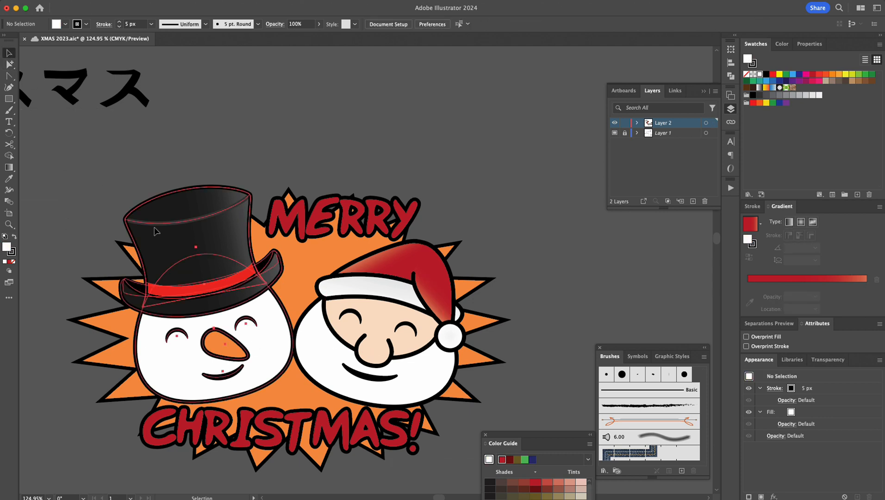
left_click(131, 223)
left_click_drag(119, 188, 148, 212)
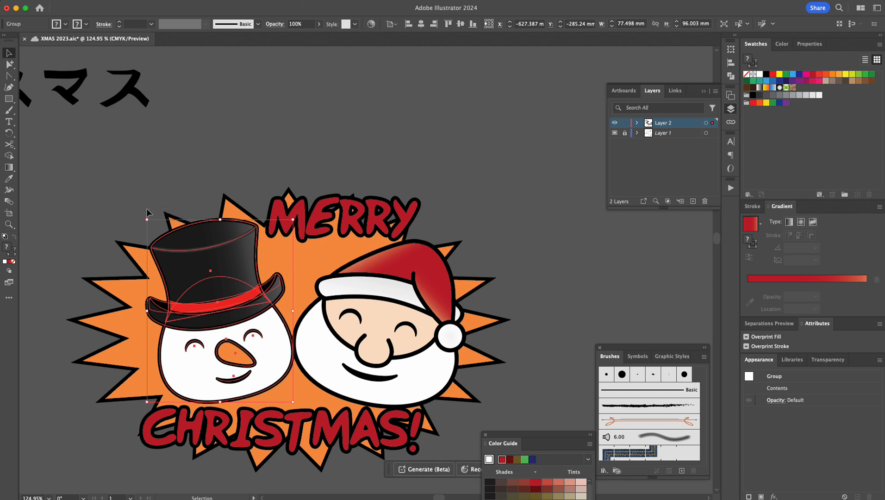
left_click(108, 201)
left_click(70, 286)
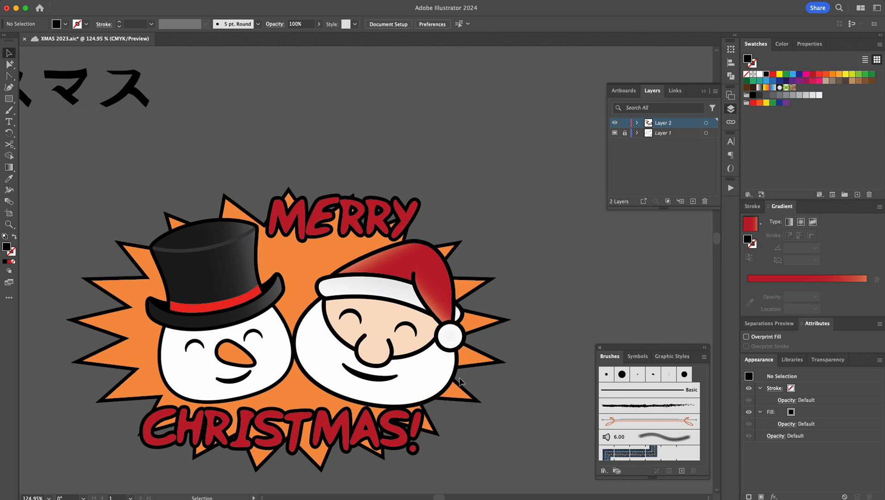
- Isolate Santa's group and fill the white beard shape with the linear white-to-black gradient swatch
left_click(445, 380)
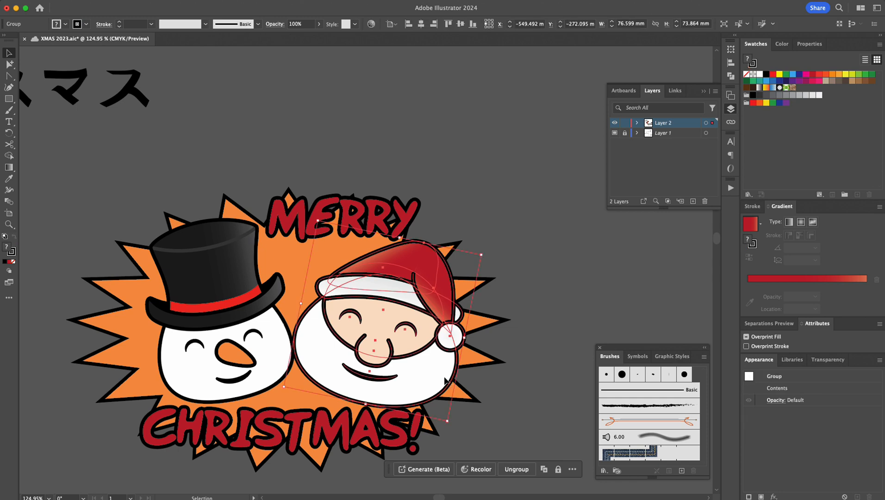
double_click(445, 381)
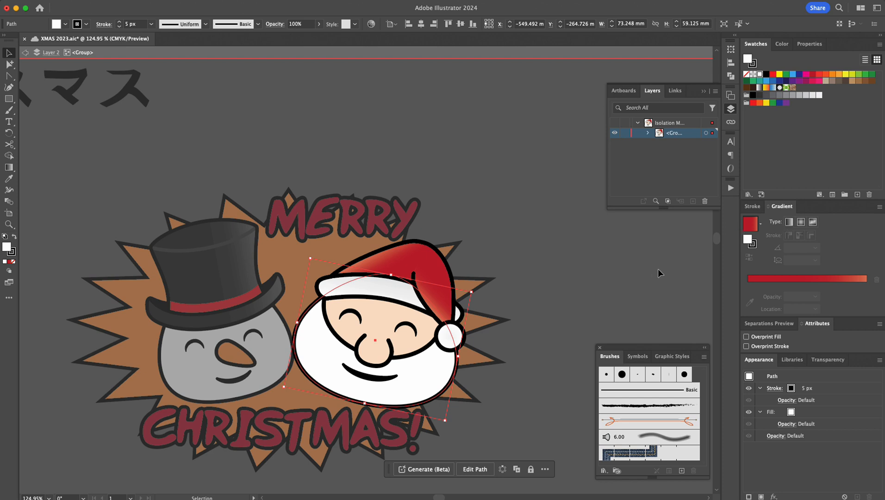
left_click(789, 222)
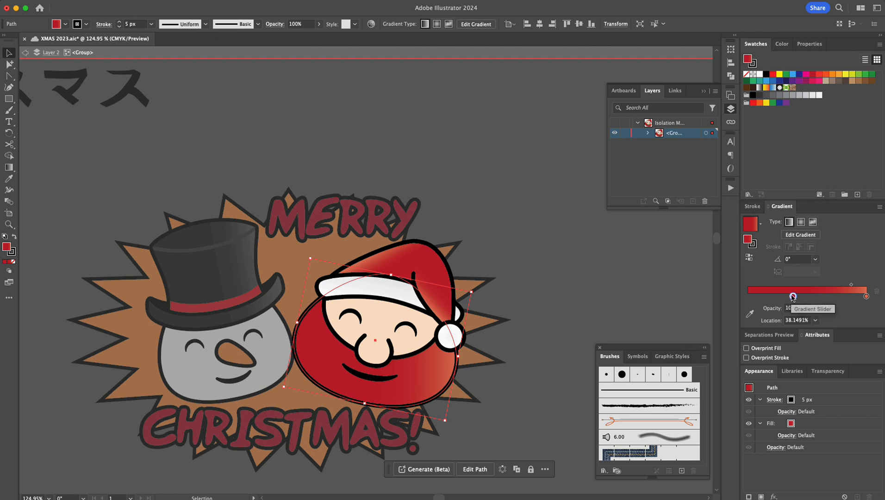
left_click(760, 87)
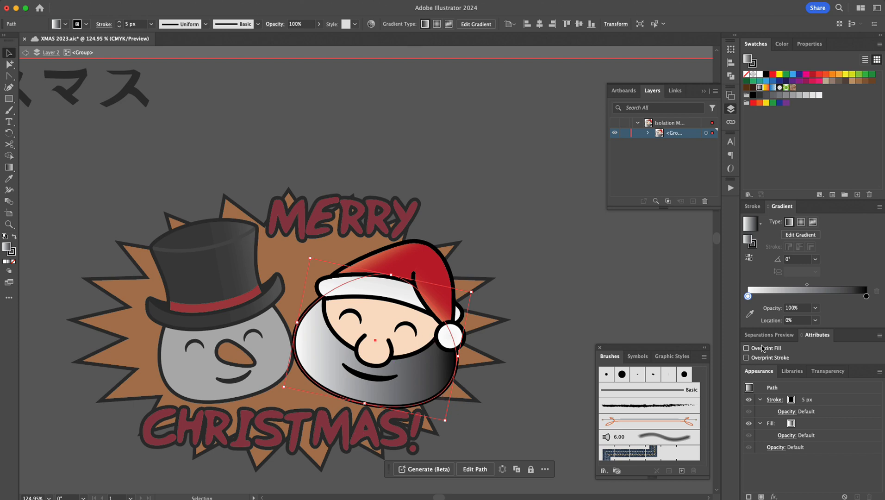
- Lighten the beard gradient's black end to gray, keep it linear with its midpoint at 87%, and deselect the beard
left_click_drag(808, 286, 763, 284)
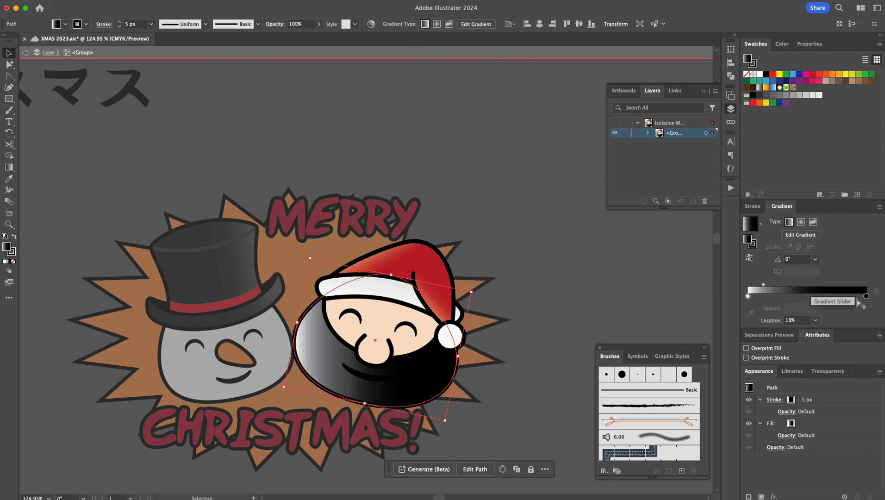
left_click_drag(765, 287, 867, 297)
left_click(837, 297)
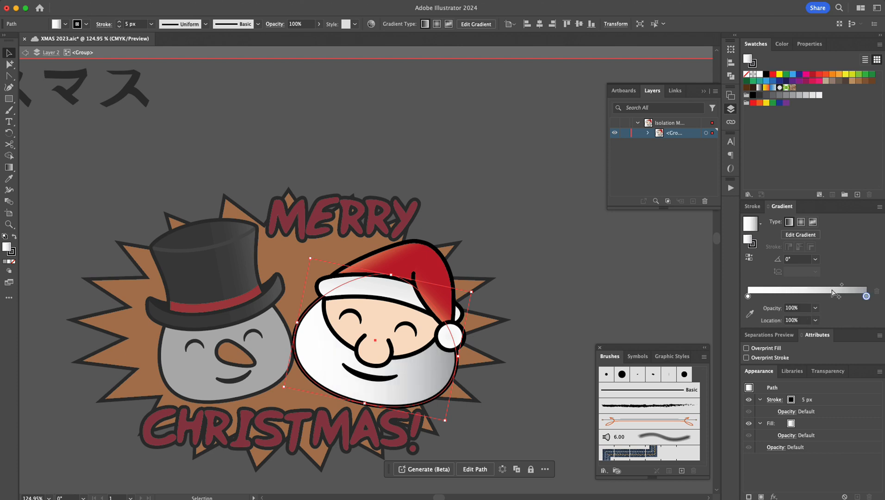
left_click(801, 222)
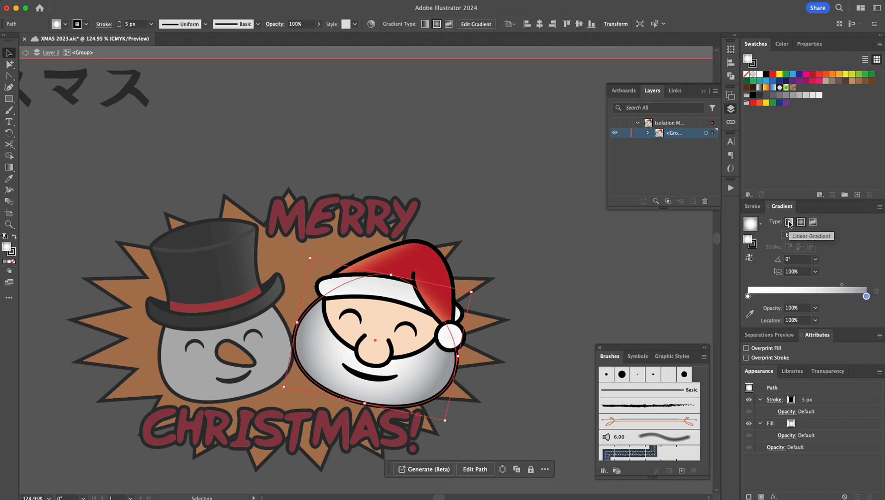
left_click(790, 222)
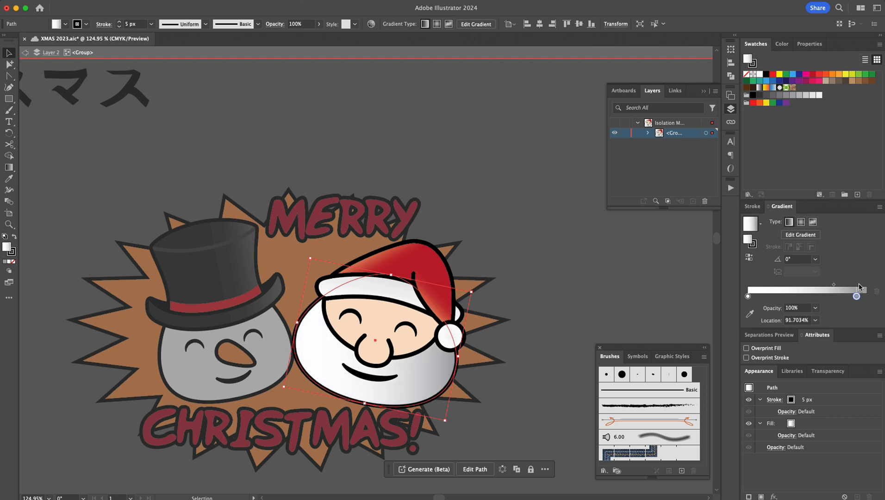
left_click_drag(844, 287, 855, 287)
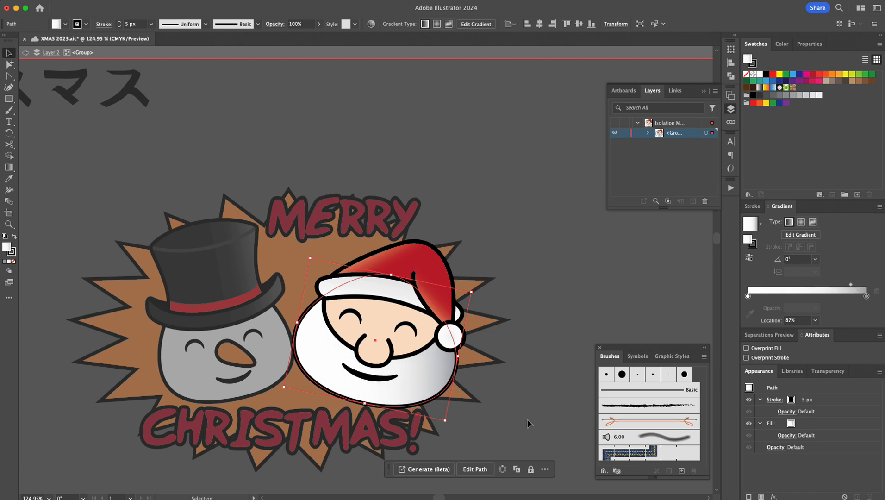
left_click(562, 405)
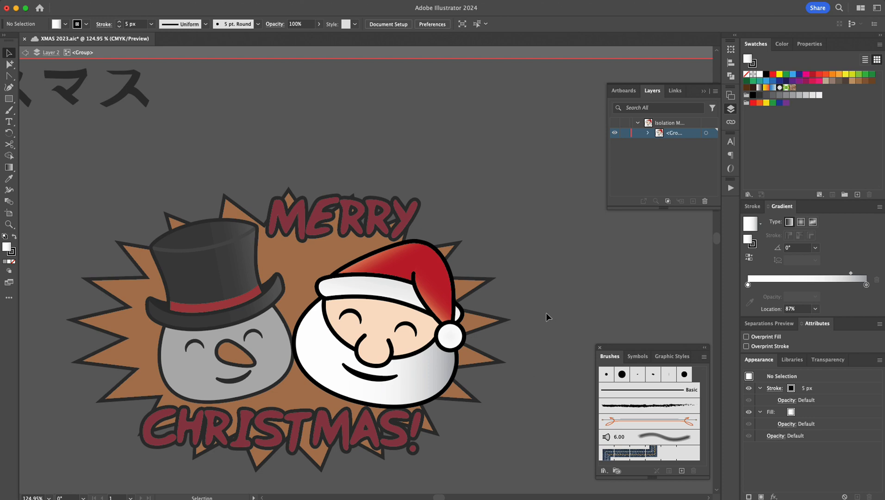
left_click(845, 285)
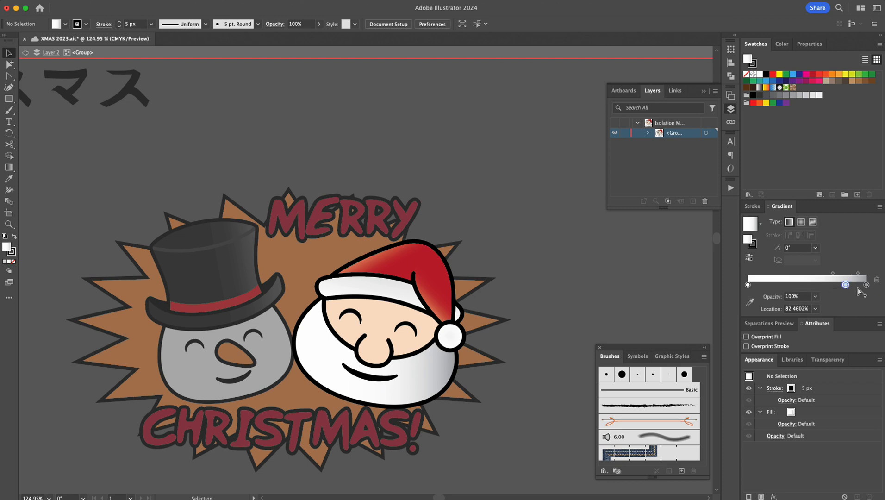
left_click_drag(846, 286, 868, 287)
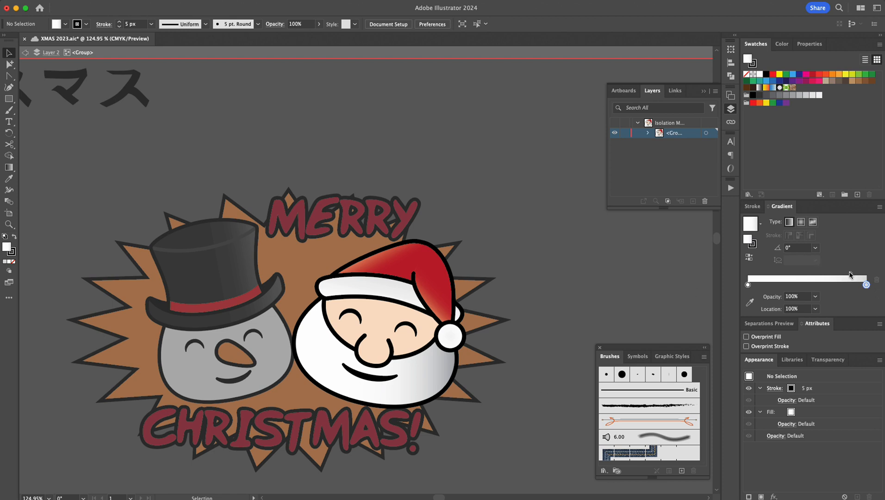
- Try angling the beard's linear gradient to about -13.7° and shortening and shifting it toward the beard's lower-right side
left_click(422, 386)
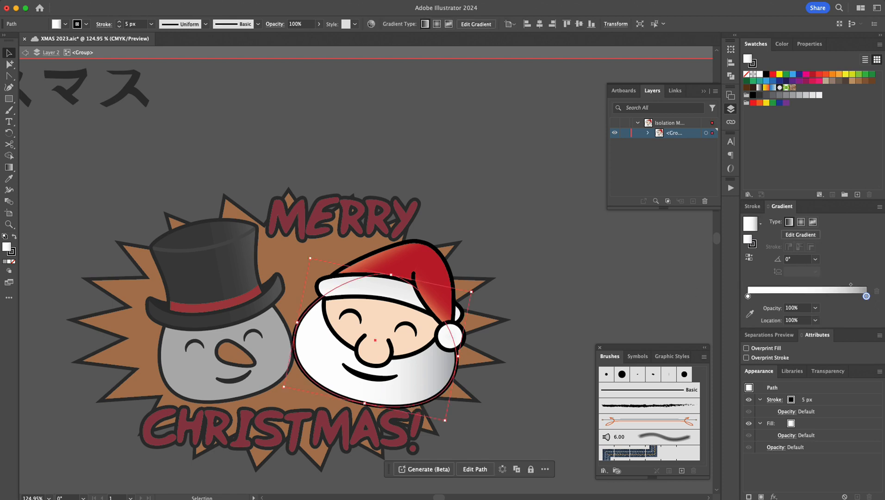
left_click(9, 169)
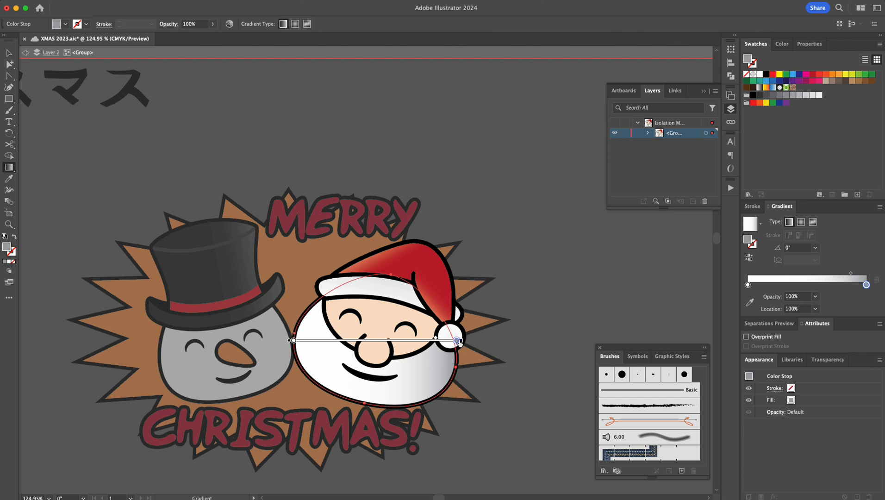
left_click_drag(467, 339, 467, 382)
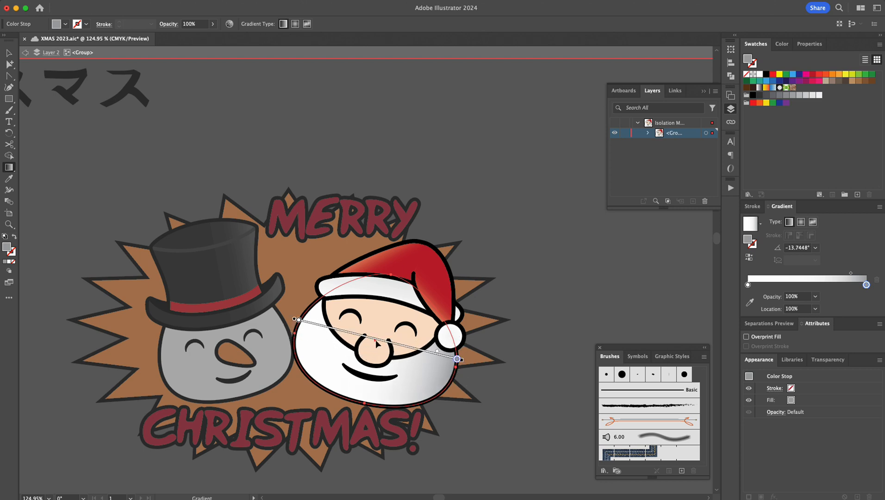
mouse_move(376, 345)
left_mouse_down()
mouse_move(376, 370)
mouse_move(376, 343)
left_mouse_up()
mouse_move(463, 360)
left_mouse_down()
mouse_move(395, 351)
mouse_move(512, 364)
mouse_move(368, 346)
left_mouse_up()
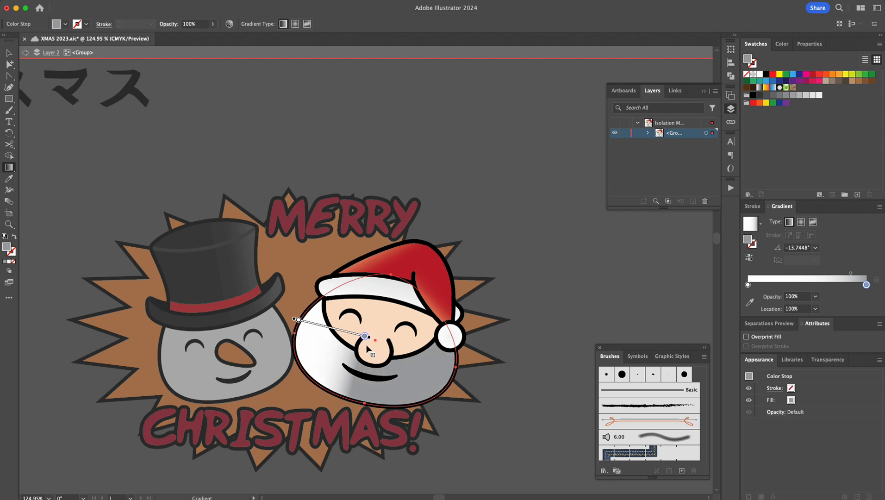
left_click(299, 319)
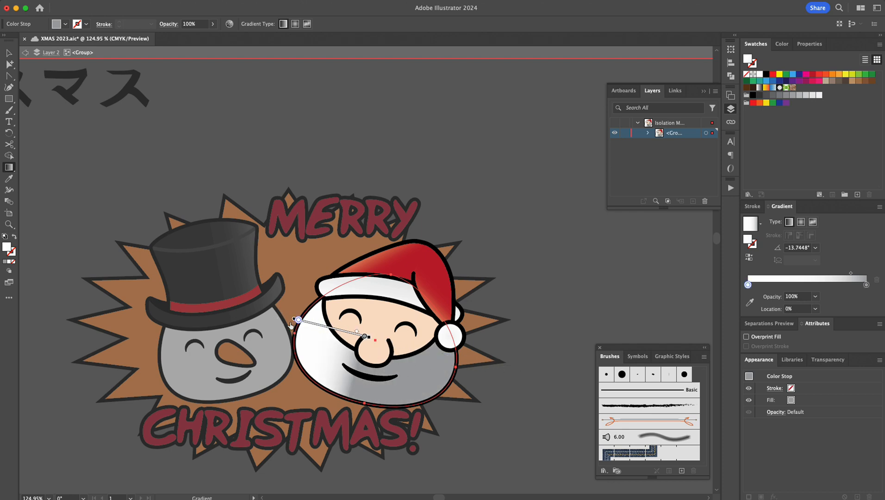
mouse_move(312, 324)
left_mouse_down()
mouse_move(396, 351)
mouse_move(384, 352)
left_mouse_up()
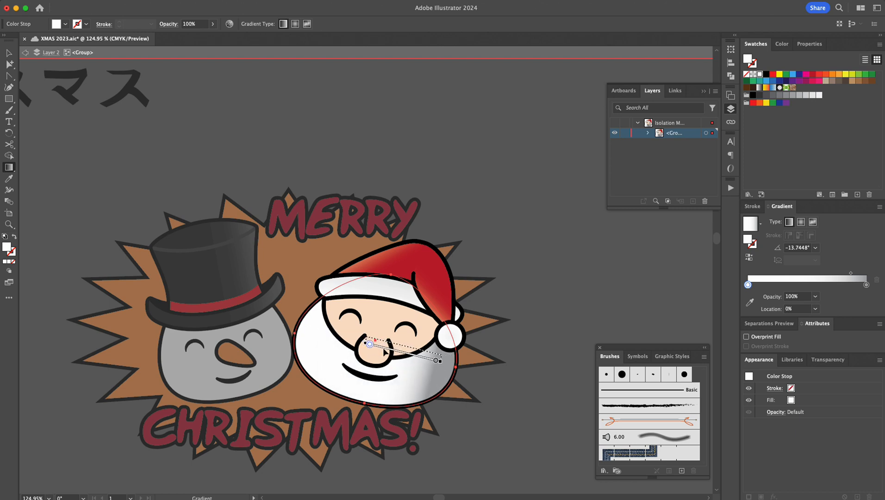
- Make the beard's gradient radial, enlarge its circle, move its center to the beard's lower-left edge and set the aspect ratio to about 99.9%
left_click(801, 223)
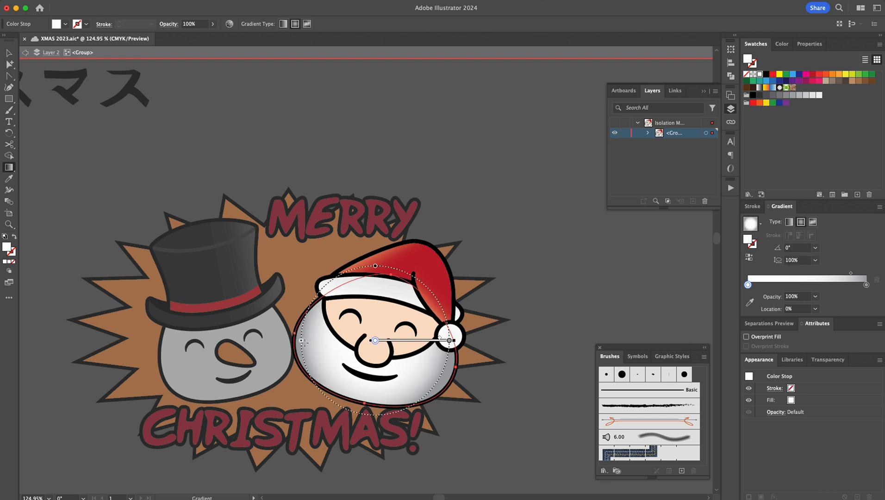
left_click_drag(301, 342, 219, 340)
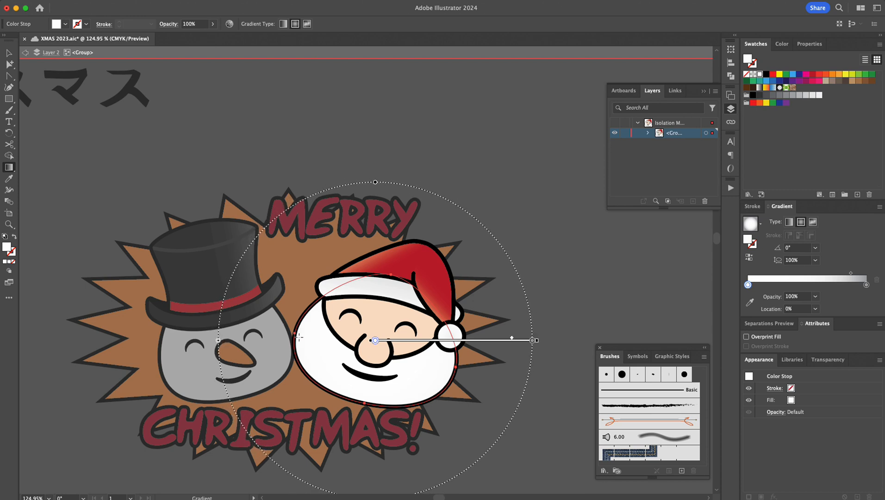
mouse_move(416, 342)
left_mouse_down()
mouse_move(354, 356)
mouse_move(359, 367)
mouse_move(331, 377)
left_mouse_up()
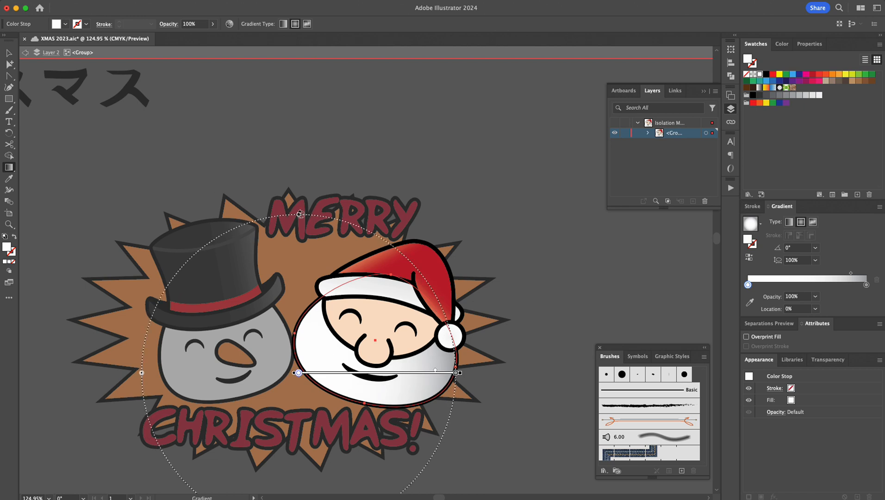
left_click_drag(299, 214, 306, 215)
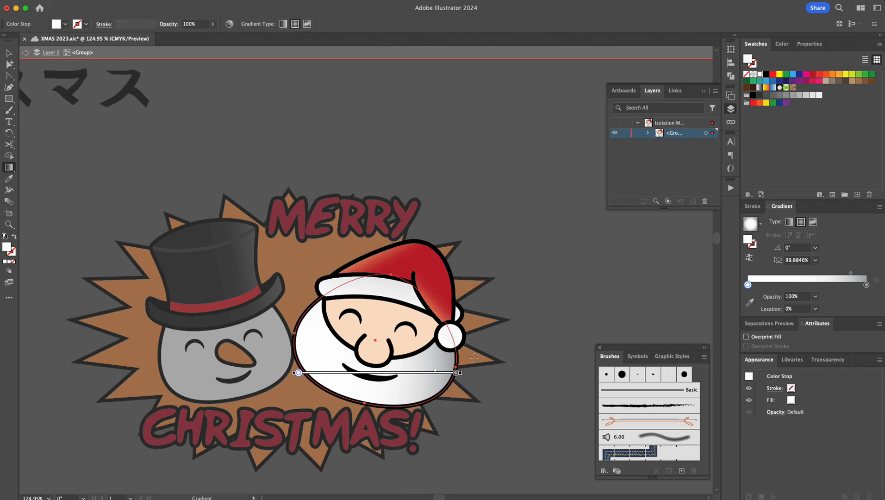
- Rotate the beard's radial gradient to about -26.4°, raise its center to the upper-left edge and move the white stop to about 75%
mouse_move(459, 374)
left_mouse_down()
mouse_move(451, 427)
mouse_move(439, 443)
left_mouse_up()
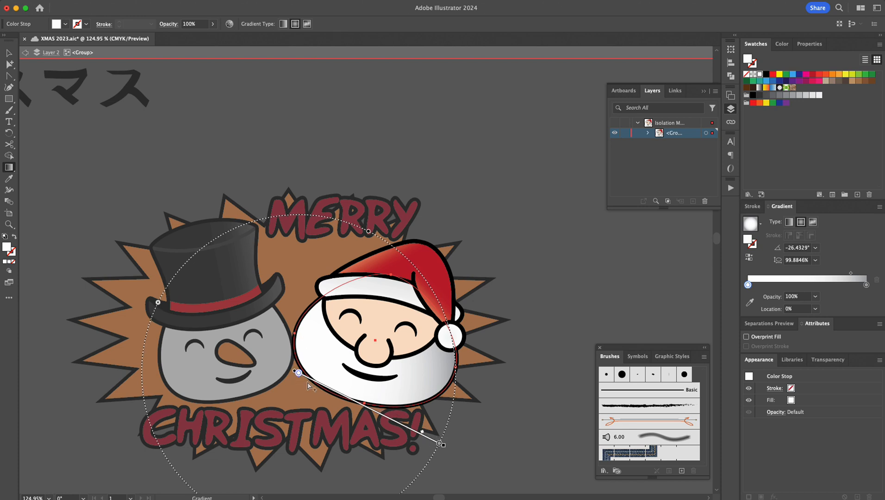
left_click_drag(321, 389, 329, 329)
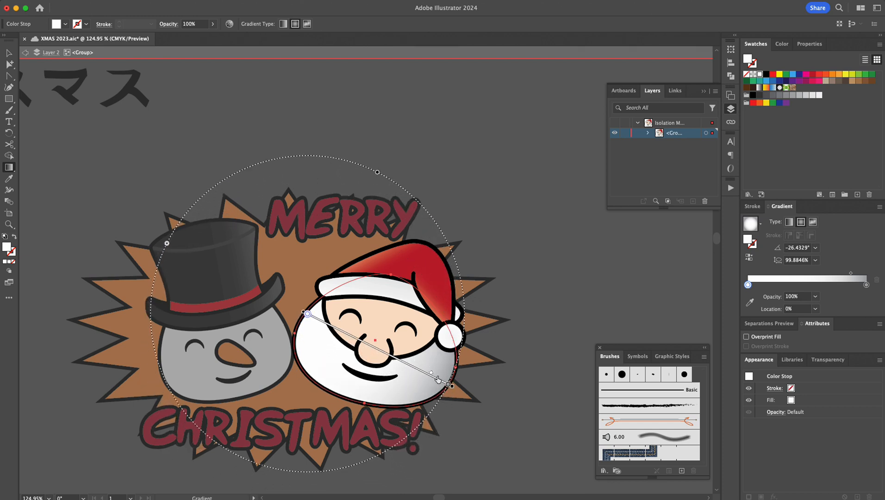
mouse_move(307, 319)
left_mouse_down()
mouse_move(429, 365)
mouse_move(417, 360)
left_mouse_up()
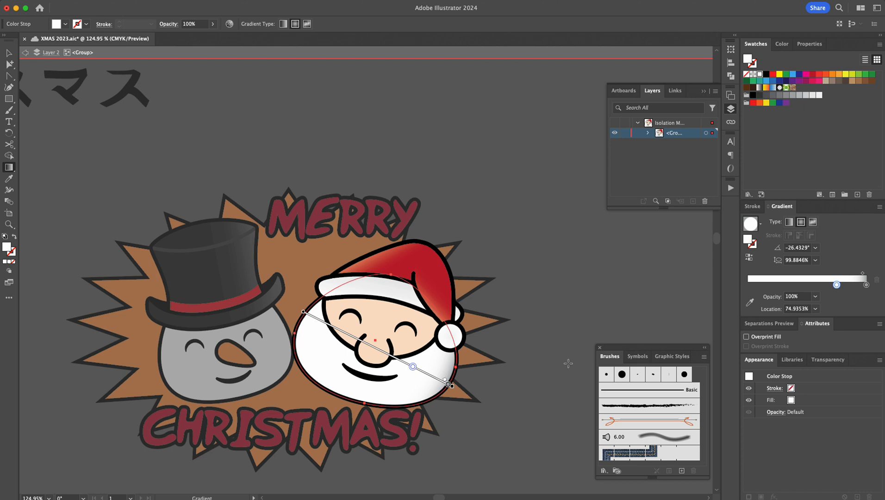
left_click(567, 363)
key("super+z")
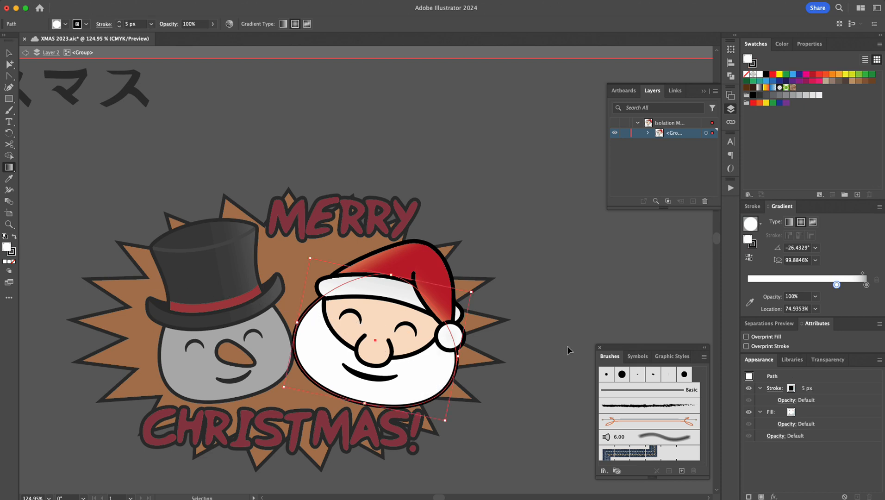
- Deselect the beard and swap the hat pompom's radial gradient stops, placing white at the center and light gray at 100%
left_click(7, 54)
left_click(109, 168)
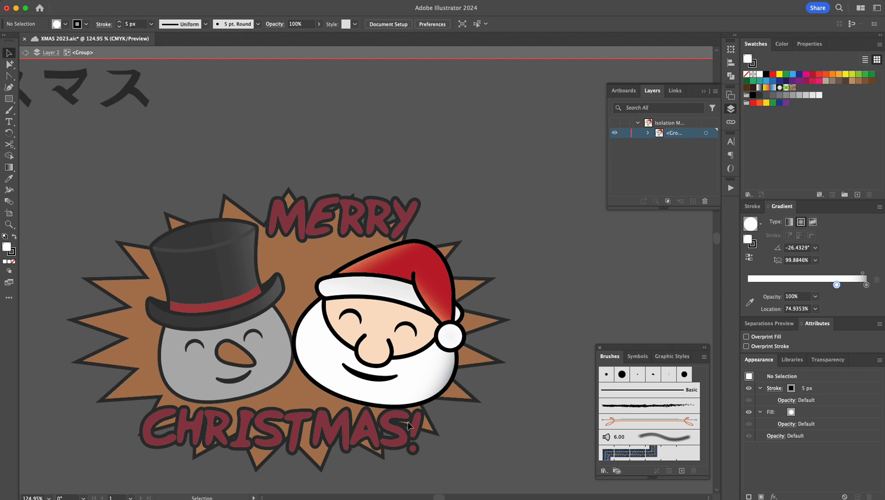
left_click(447, 338)
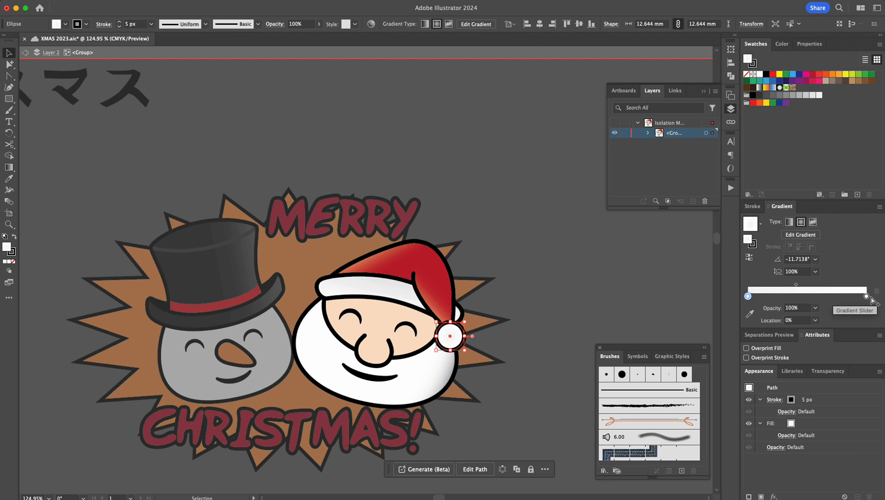
left_click(11, 167)
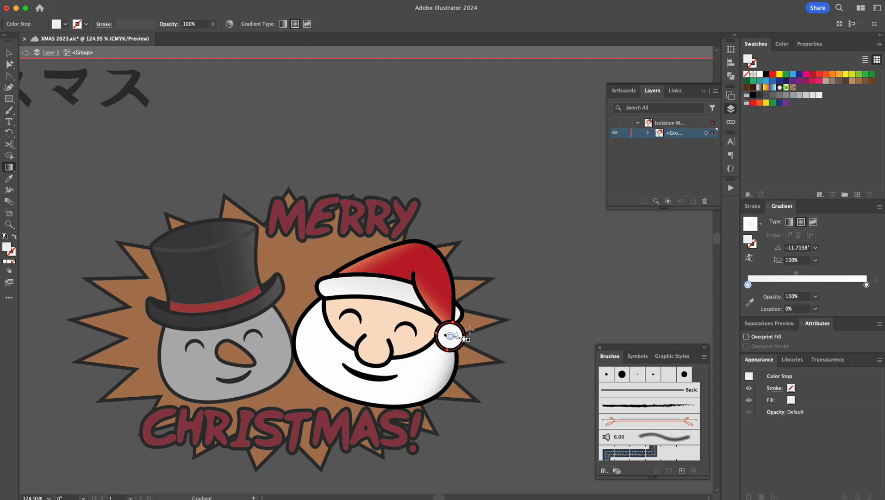
key("super+space")
mouse_move(433, 309)
left_mouse_down()
mouse_move(536, 412)
mouse_move(313, 234)
left_mouse_up()
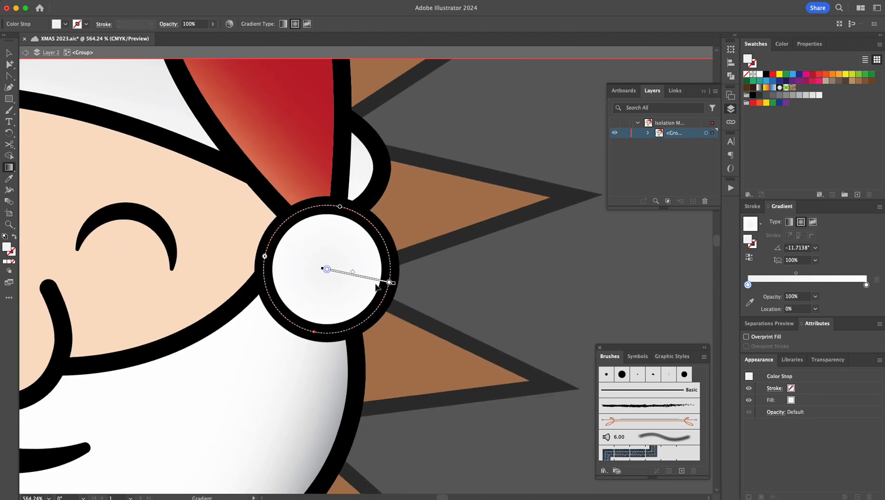
left_click_drag(752, 291, 818, 286)
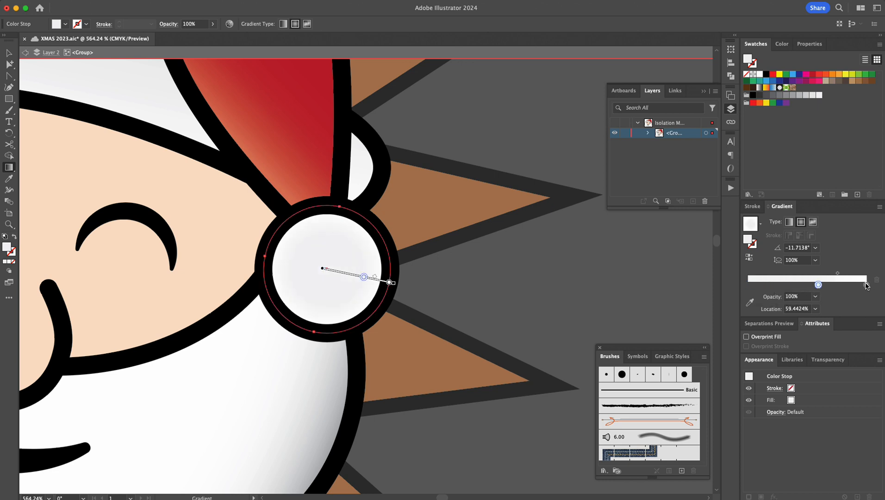
left_click(750, 285)
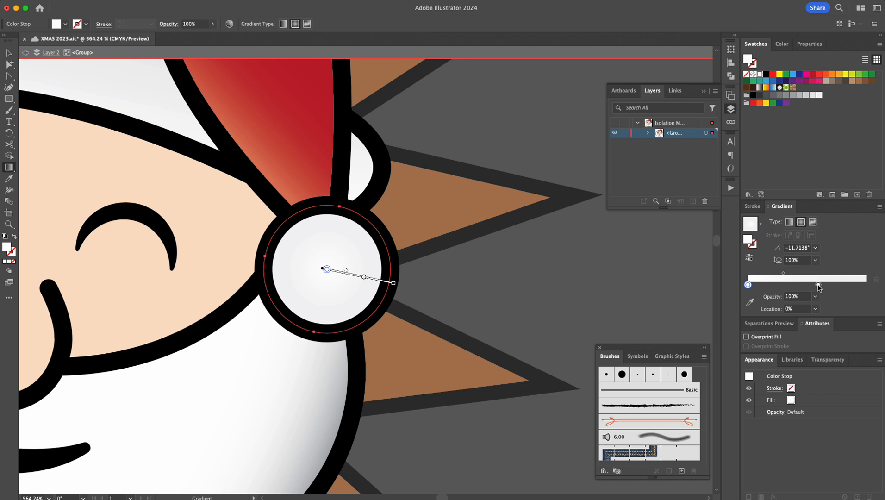
left_click_drag(819, 286, 866, 285)
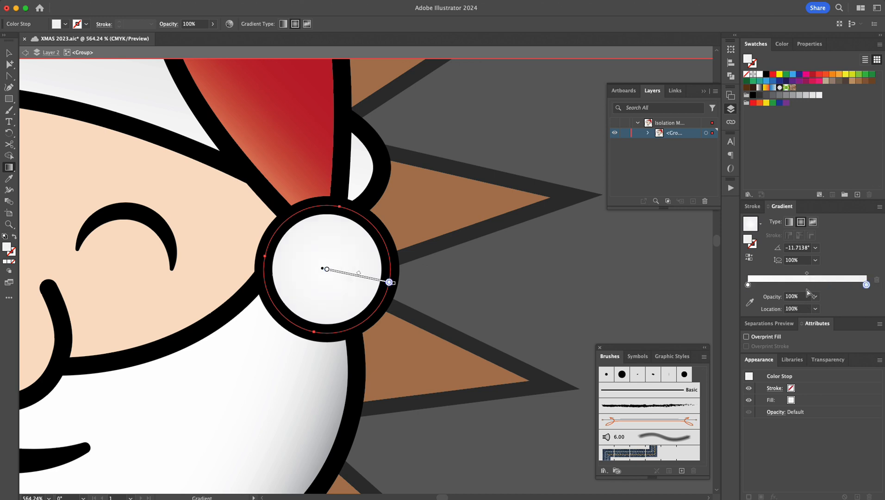
- Darken the pompom gradient's outer stop to K 43% and move the gradient's midpoint to 87%
double_click(867, 284)
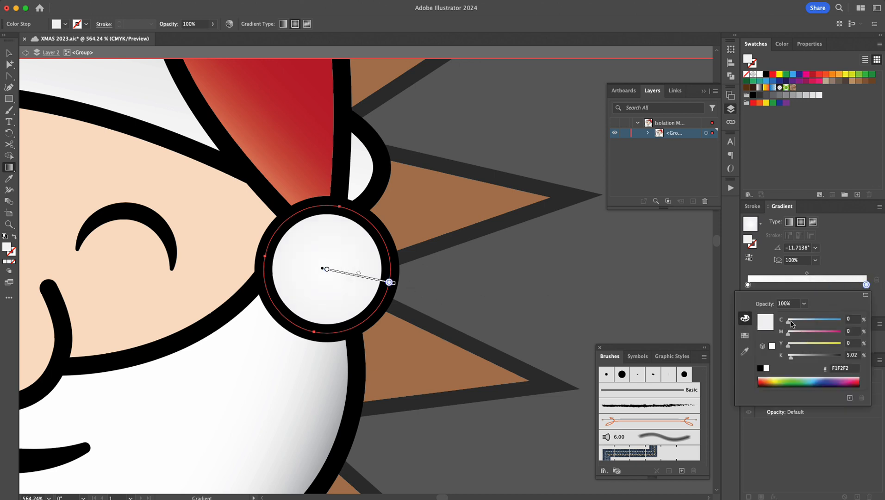
left_click_drag(791, 359, 814, 360)
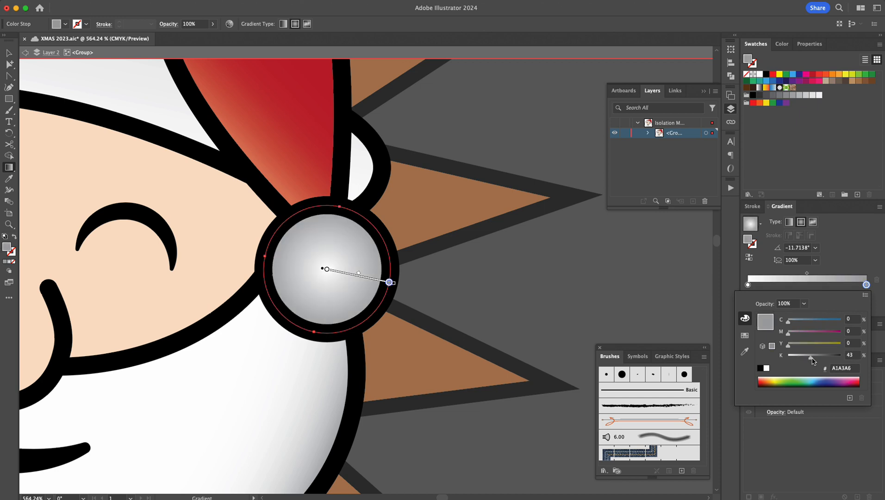
left_click(809, 276)
left_click_drag(808, 274, 851, 274)
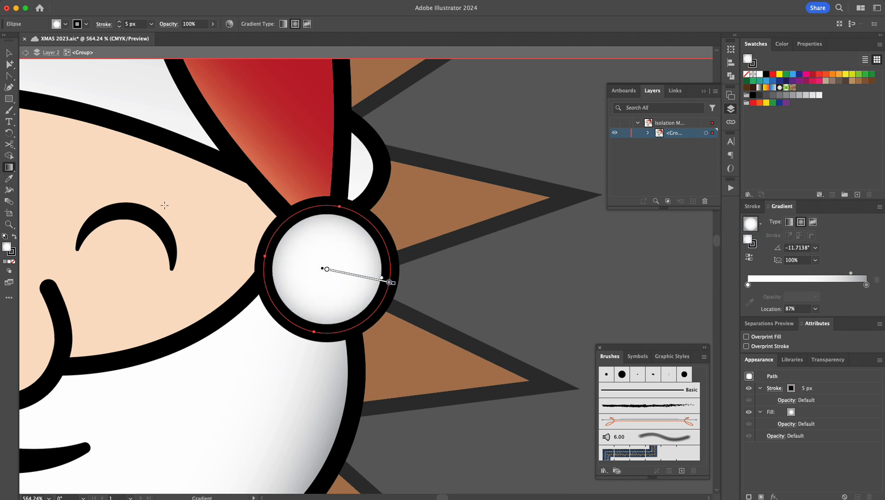
- Enlarge the pompom's radial gradient circle, shift its center to the upper-left edge and flatten its aspect ratio to about 56.5%
left_click_drag(265, 256, 211, 245)
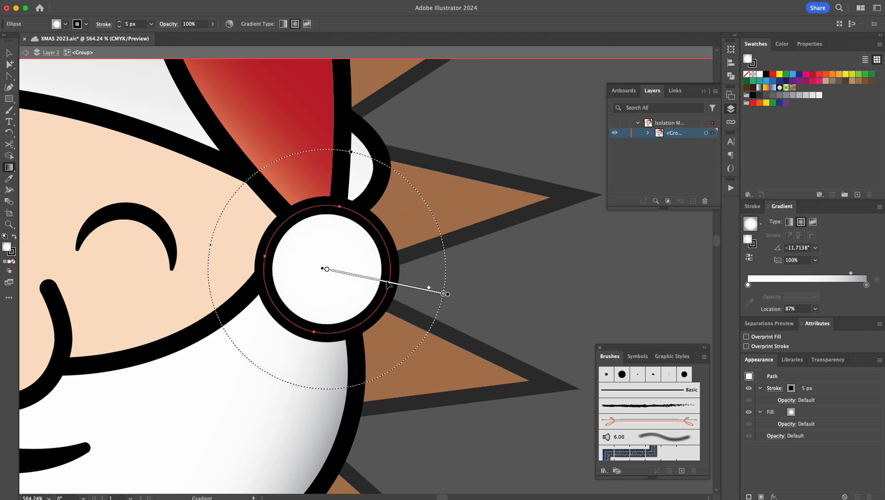
left_click_drag(387, 284, 337, 273)
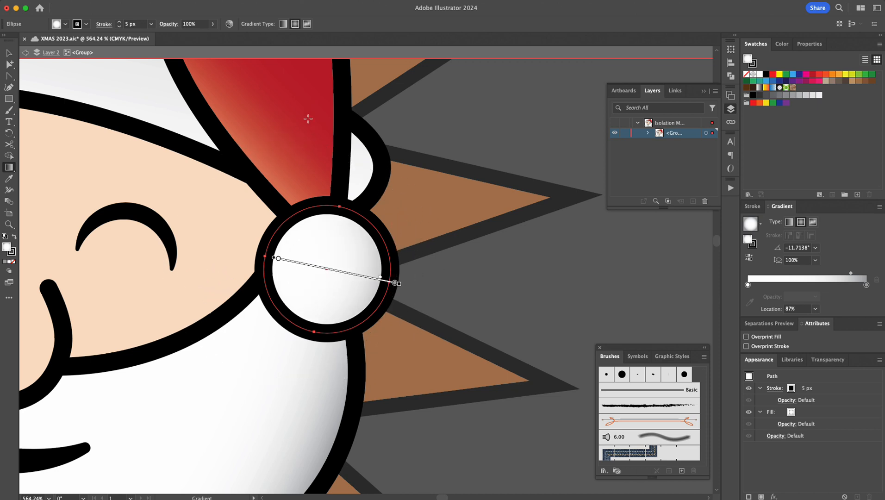
left_click_drag(303, 142, 300, 195)
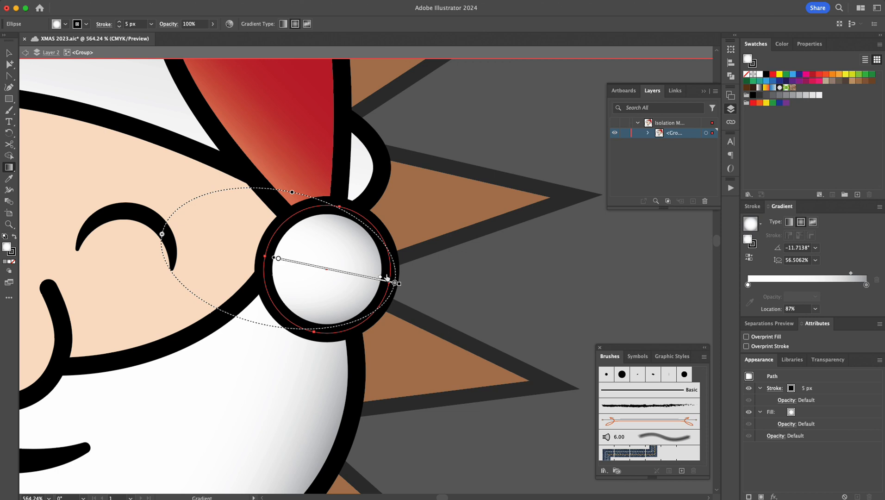
- Move the pompom gradient's gray stop to about 87%, set the aspect ratio to about 95.6%, and deselect the pompom
mouse_move(395, 283)
left_mouse_down()
mouse_move(380, 280)
mouse_move(391, 282)
left_mouse_up()
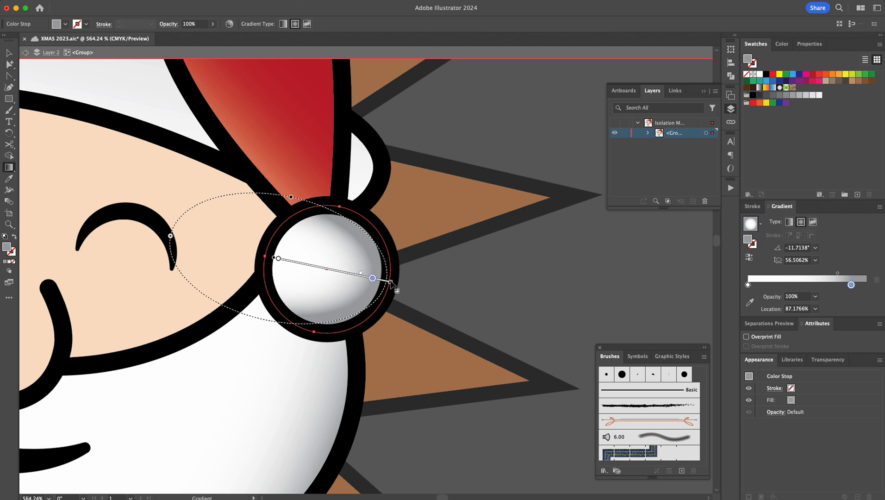
left_click(373, 278)
left_click_drag(292, 194, 297, 156)
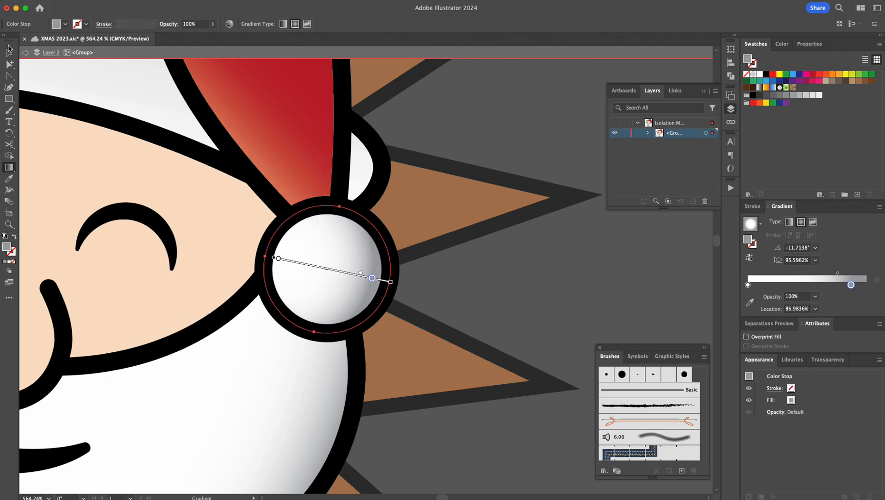
left_click(8, 53)
left_click(478, 286)
key("z")
left_click(409, 289, "alt")
left_click(388, 293, "alt")
left_click(270, 293, "alt")
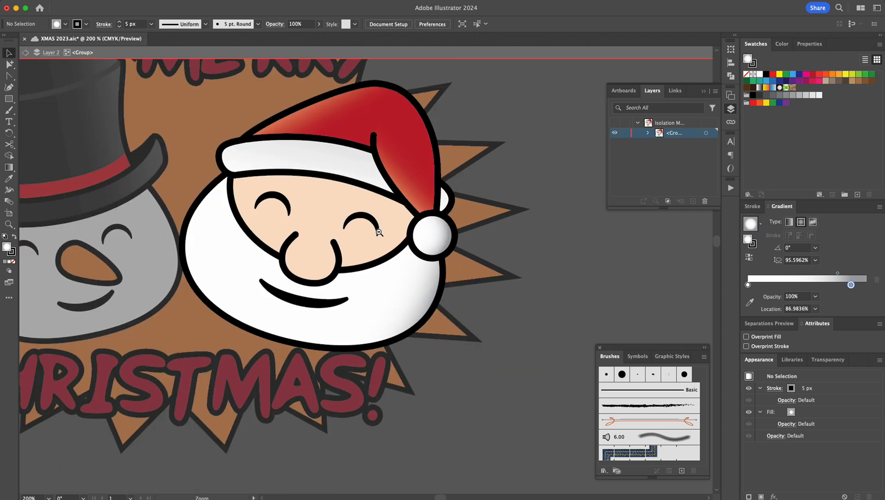
left_click(379, 232, "alt")
key("v")
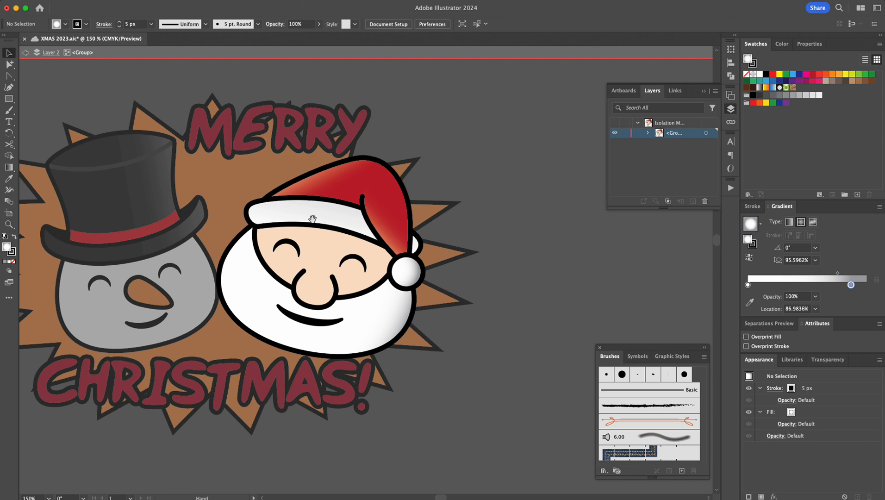
- Try a freeform gradient on the hat's white brim, adding a white color point and raising its spread to 100%
left_click(331, 214)
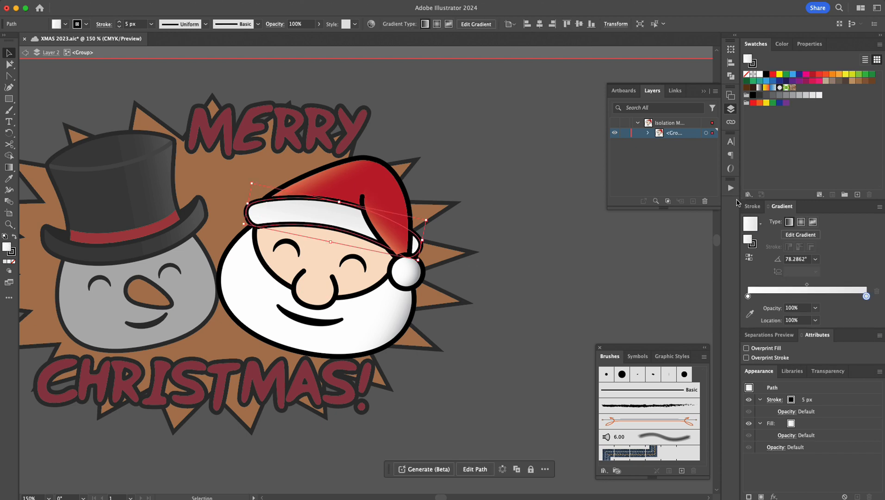
left_click(813, 222)
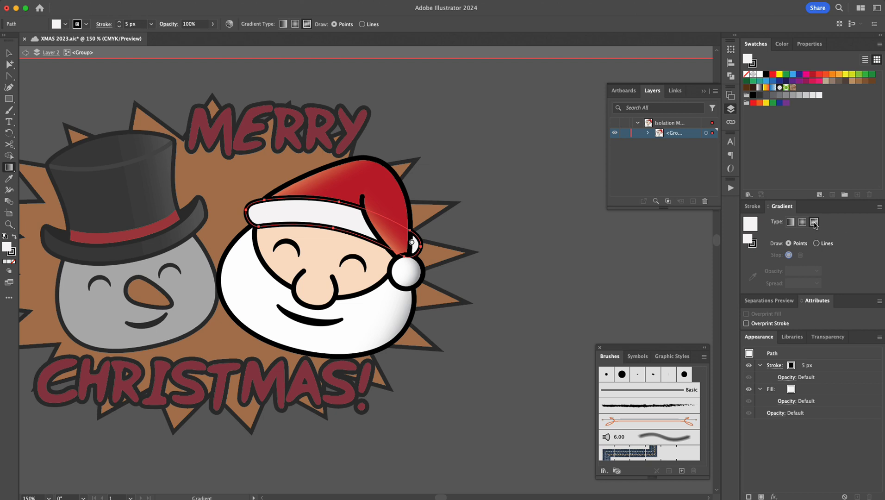
left_click(278, 209)
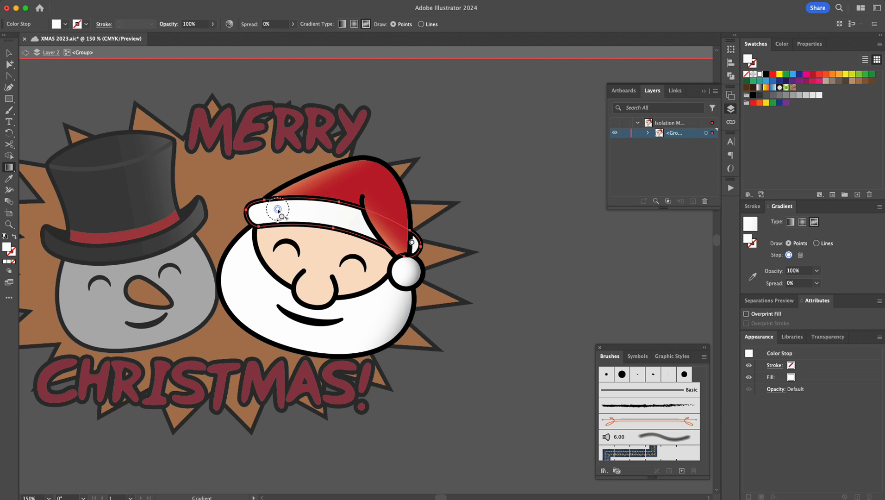
left_click_drag(278, 220, 293, 283)
left_click(302, 276)
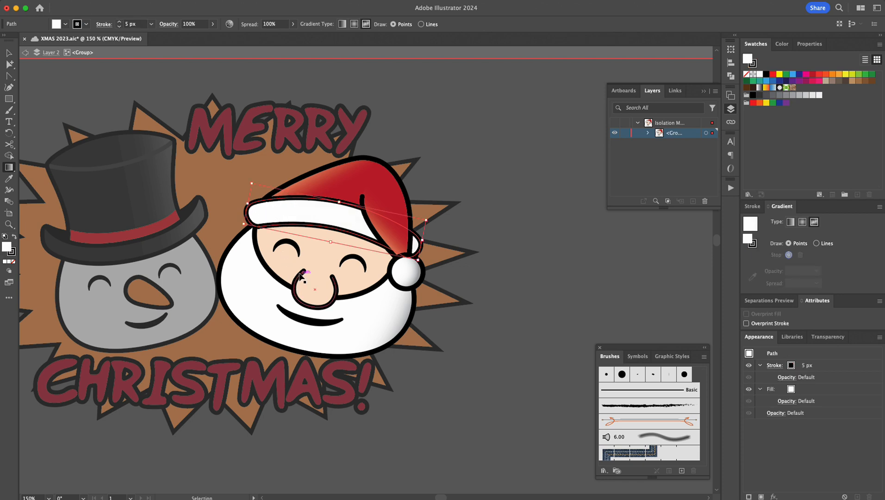
- Make the hat brim's gradient linear at about -102.8°, running from white at its upper edge to light gray at its lower edge
left_click(789, 224)
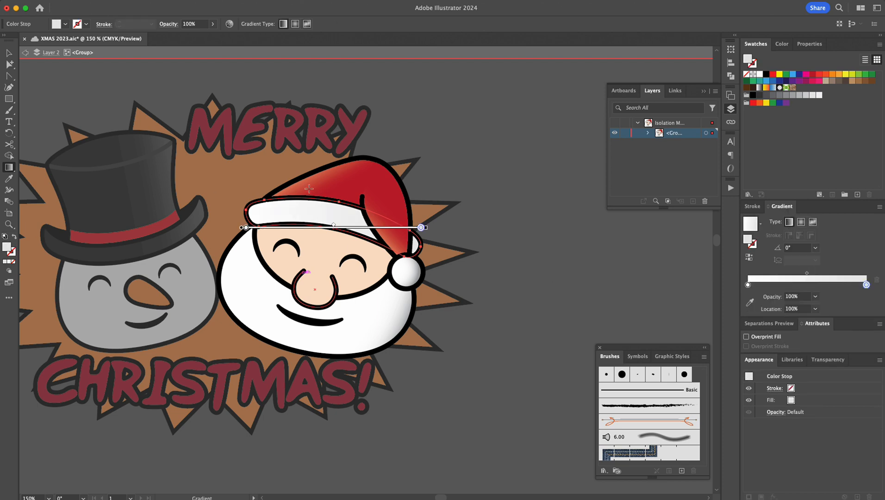
left_click(815, 248)
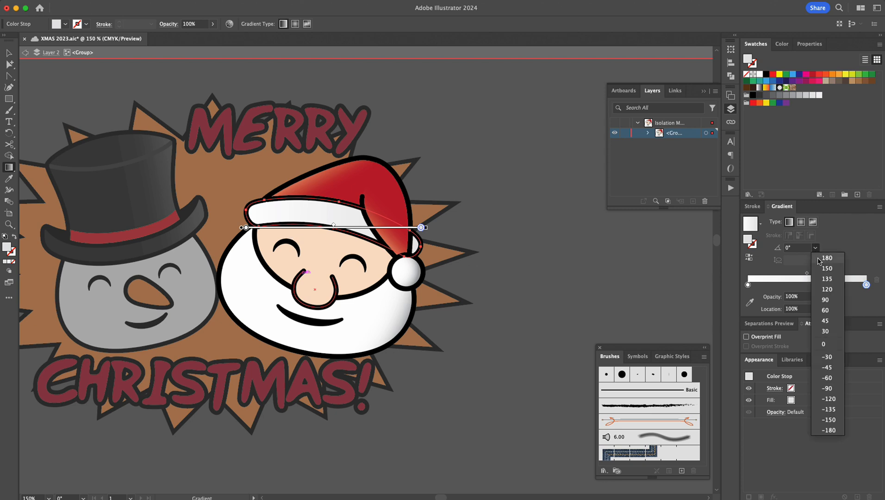
left_click(825, 299)
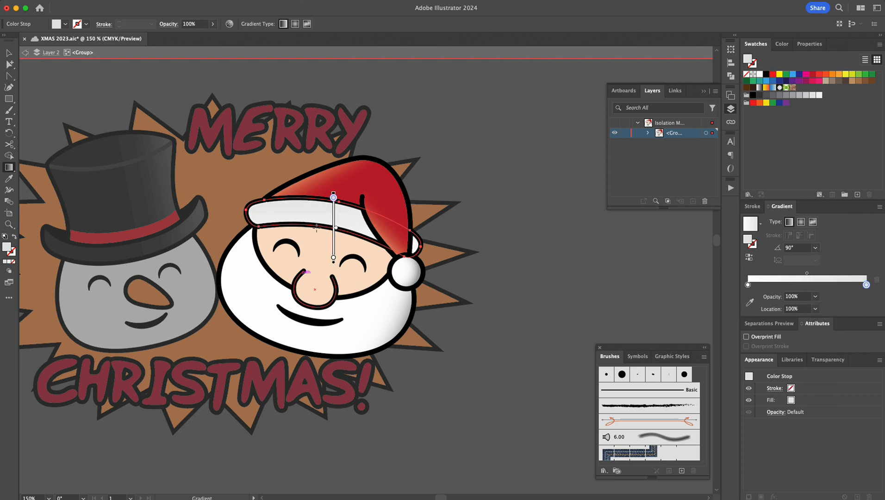
left_click_drag(333, 196, 333, 317)
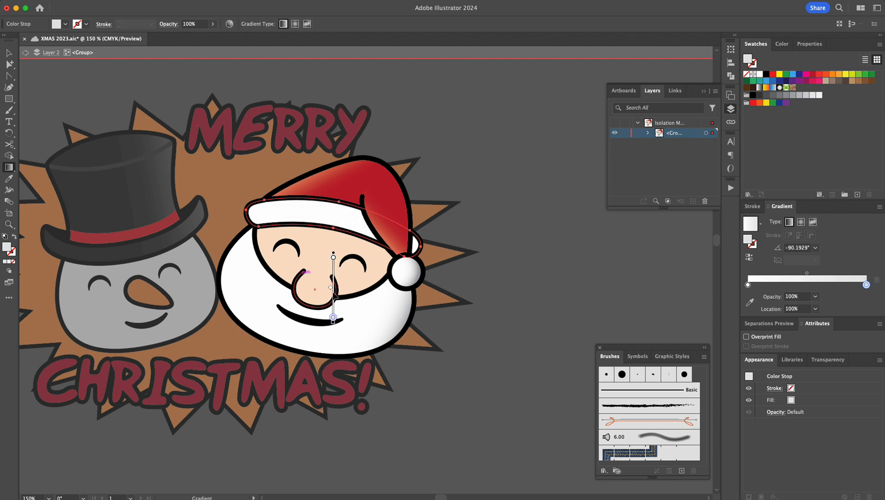
left_click_drag(334, 291, 335, 202)
left_click_drag(333, 166, 334, 202)
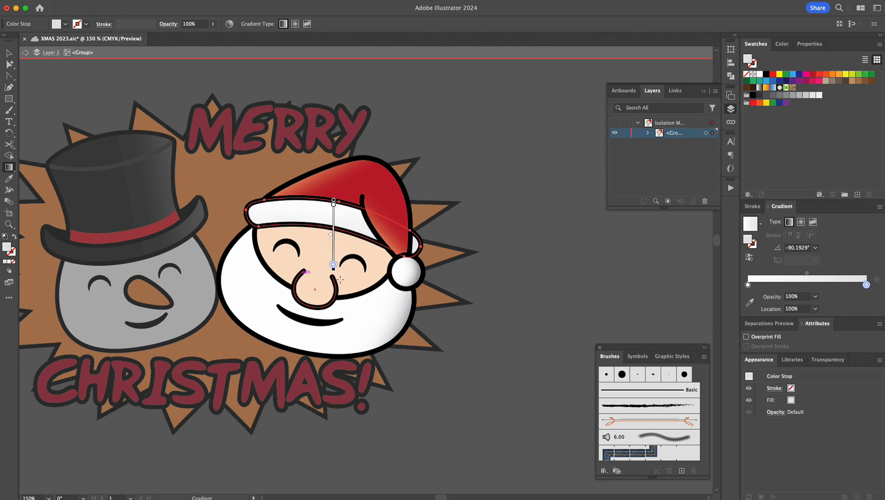
mouse_move(333, 264)
left_mouse_down()
mouse_move(321, 263)
mouse_move(333, 235)
left_mouse_up()
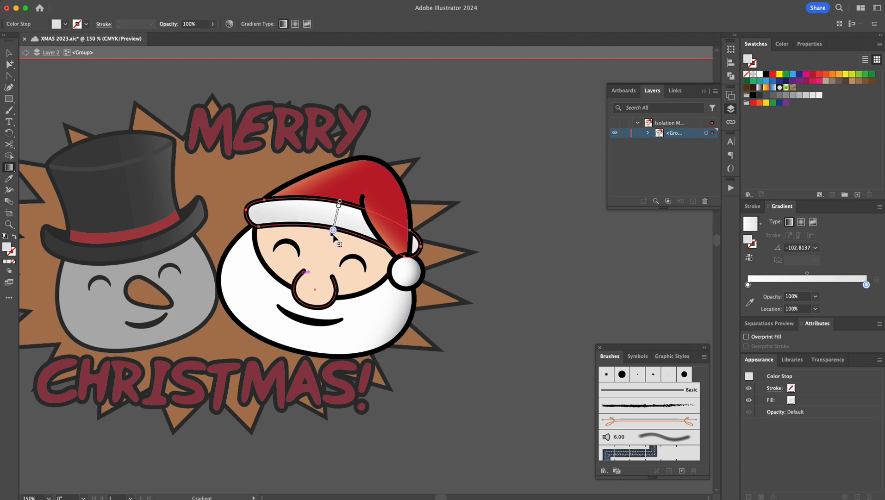
left_click_drag(333, 221, 333, 228)
- Darken the brim gradient's lower stop to K 33%, with the midpoint shifted toward the gray, and exit isolation mode
double_click(334, 231)
left_click_drag(267, 304, 273, 304)
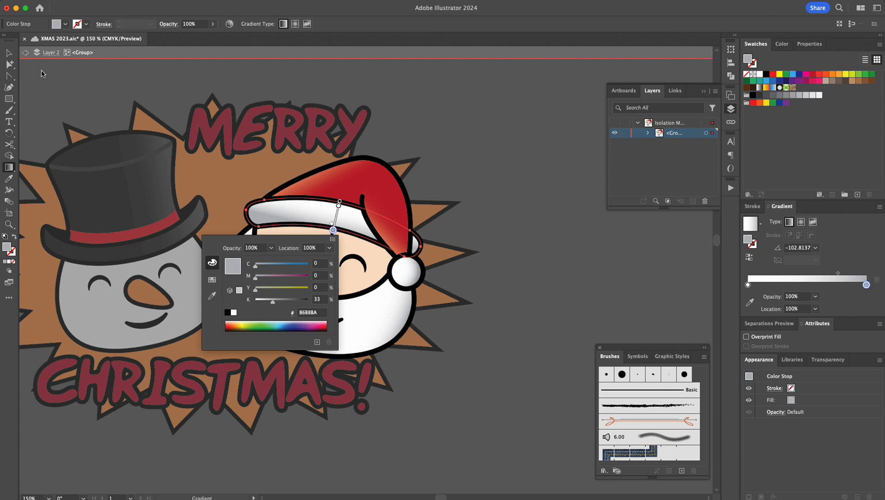
left_click(10, 53)
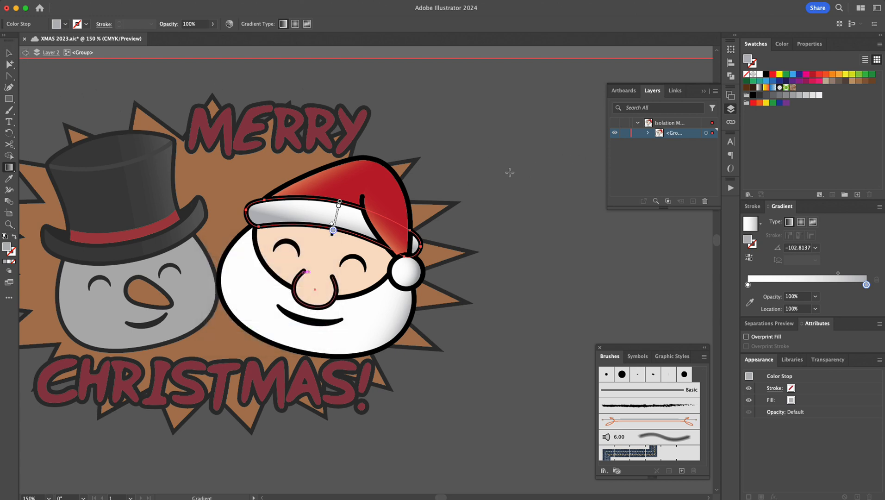
left_click(9, 64)
double_click(549, 168)
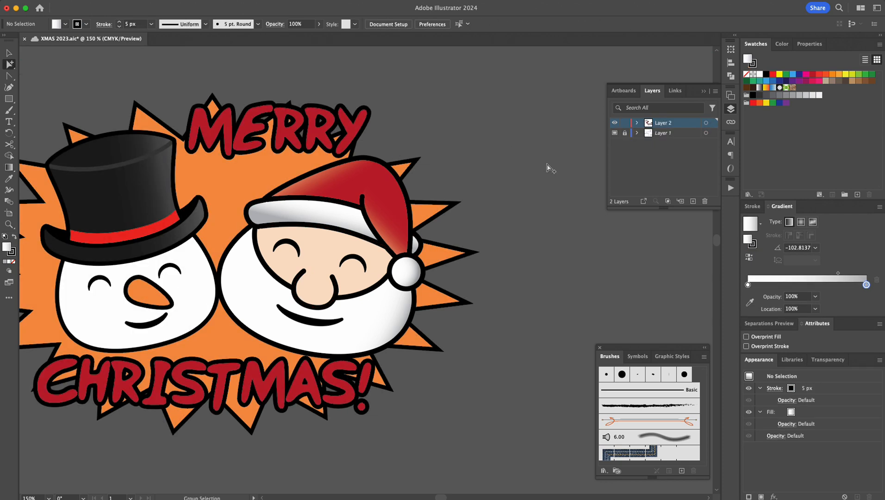
- Change the hat brim's gradient to radial with gray at the center and white outside, and rotate it to about 78.9°
left_click(283, 214)
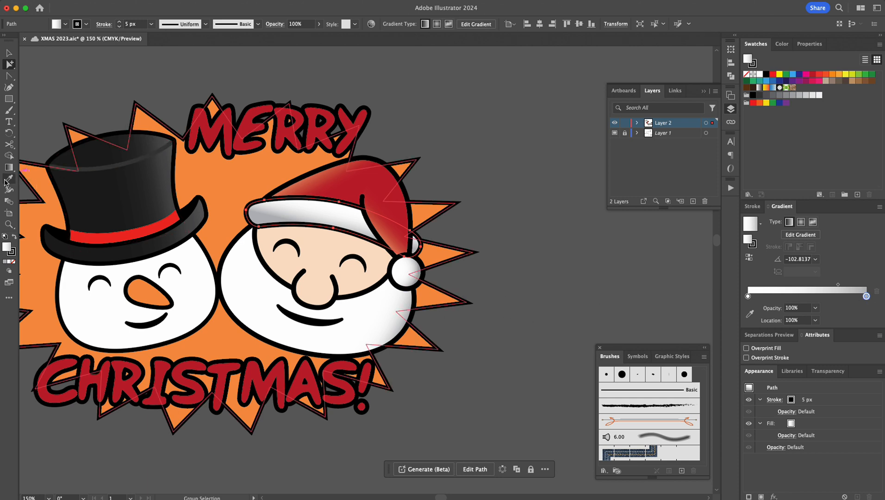
left_click(9, 167)
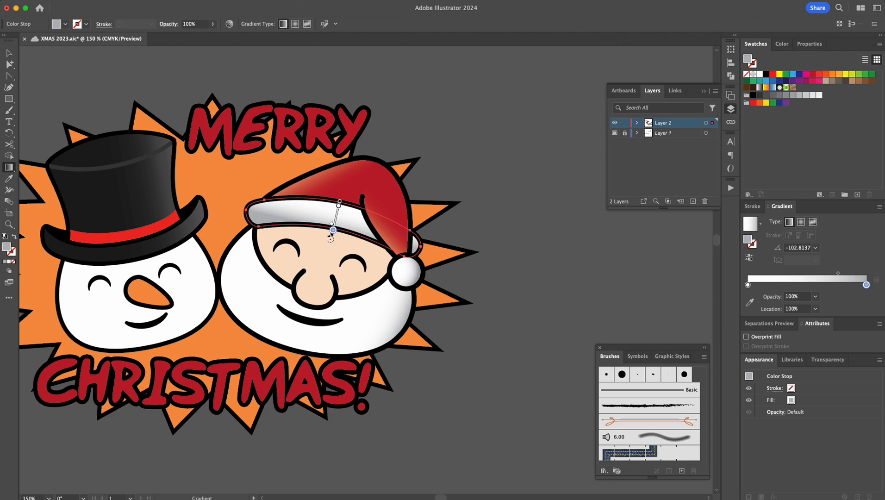
mouse_move(333, 231)
left_mouse_down()
mouse_move(334, 222)
mouse_move(331, 234)
left_mouse_up()
left_click(801, 222)
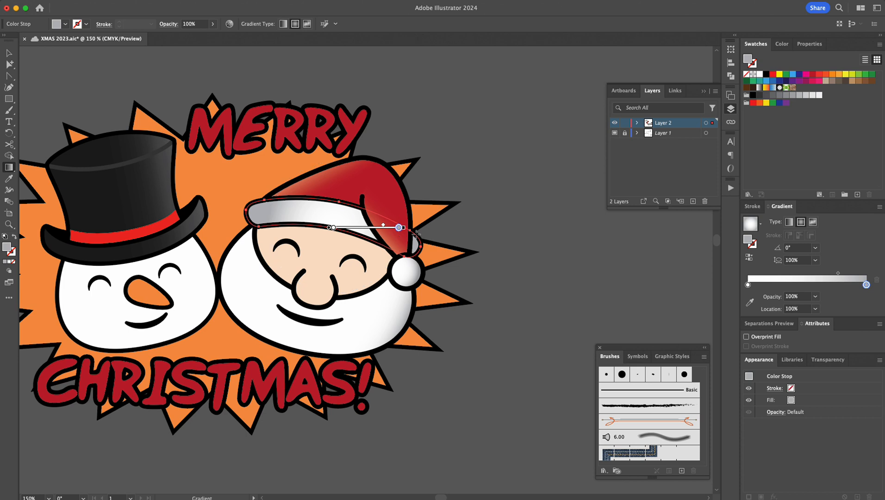
mouse_move(400, 228)
mouse_move(333, 229)
left_mouse_down()
mouse_move(397, 228)
mouse_move(315, 241)
left_mouse_up()
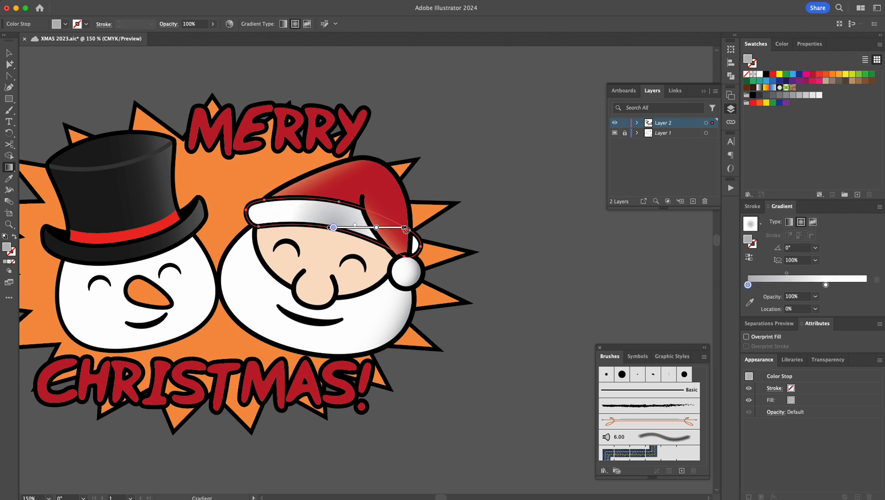
mouse_move(406, 227)
left_mouse_down()
mouse_move(378, 180)
mouse_move(347, 157)
left_mouse_up()
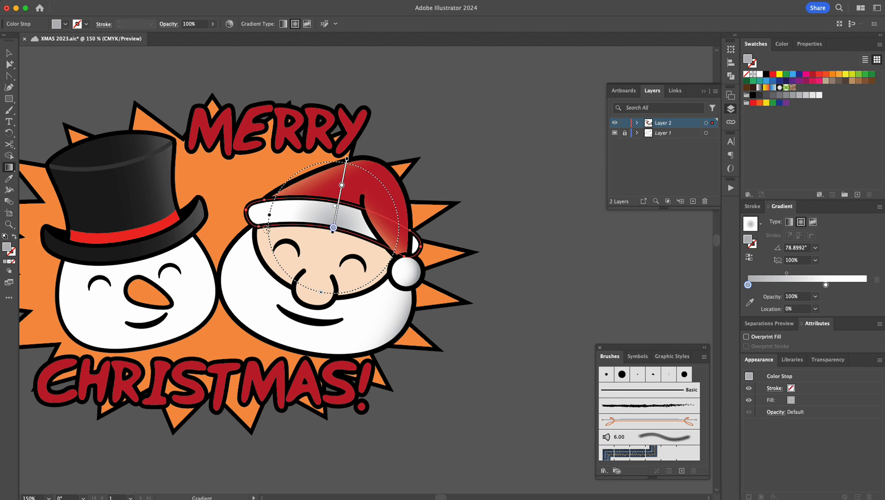
- Stretch the hat brim's radial gradient to an aspect ratio of about 226.9%, move it down over Santa's face, and shift its white stop outward
left_click_drag(270, 217, 188, 199)
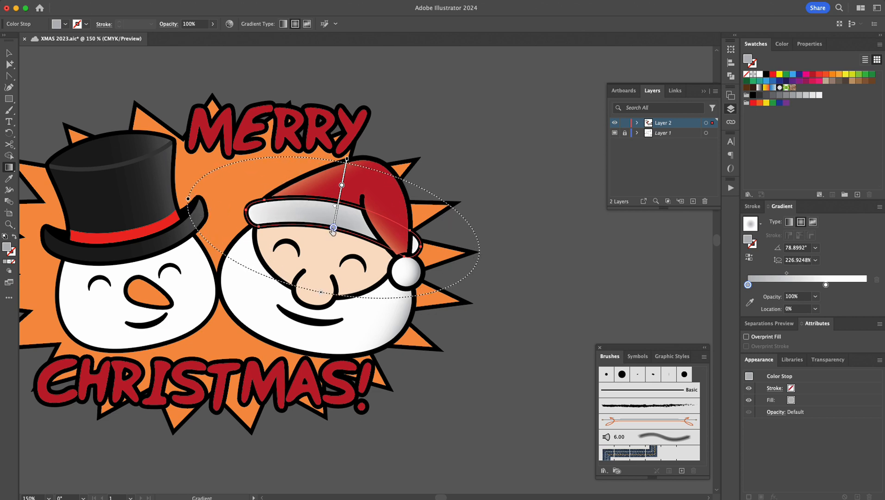
left_click_drag(337, 213, 324, 245)
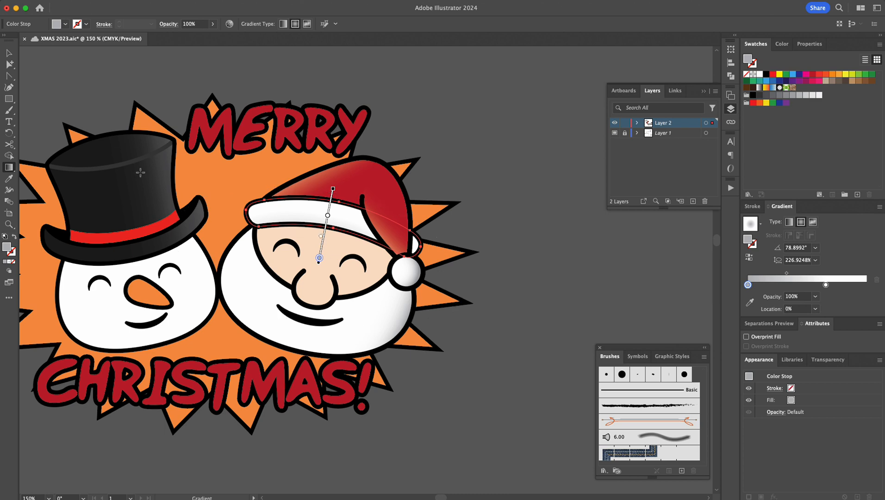
mouse_move(318, 258)
left_mouse_down()
mouse_move(329, 205)
mouse_move(318, 277)
mouse_move(319, 264)
left_mouse_up()
key("super+s")
left_click(327, 215)
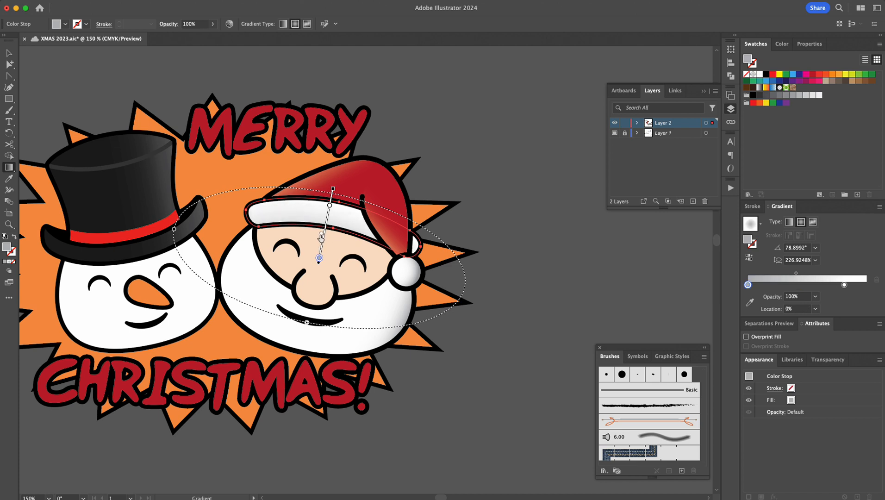
- Move the brim gradient's gray stop to about 43.6%, with the midpoint close to the gray, and deselect the brim
left_click_drag(321, 239, 325, 218)
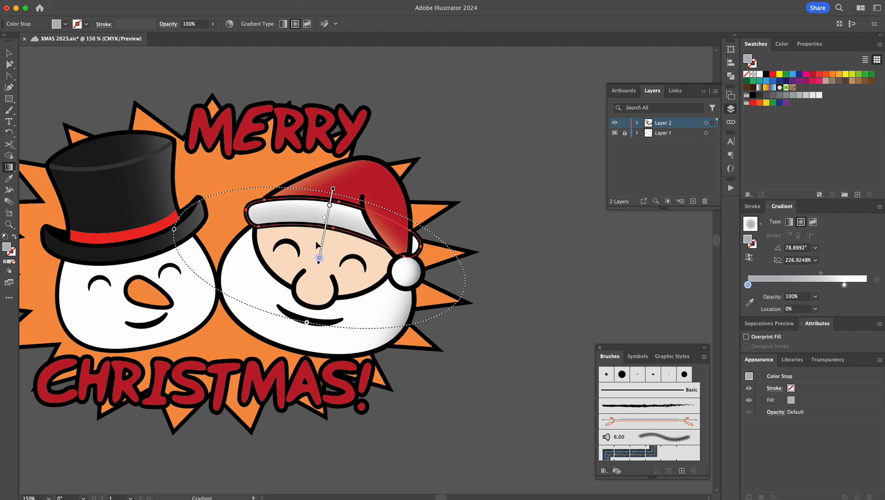
left_click_drag(319, 258, 325, 228)
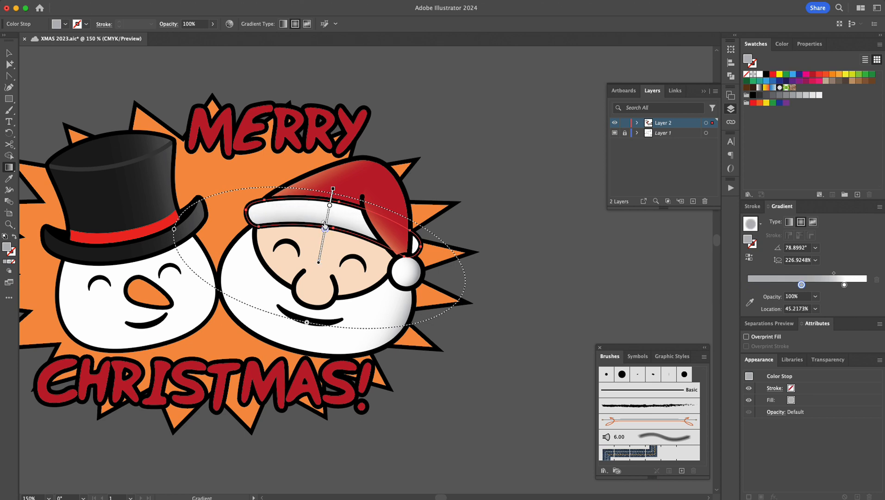
double_click(325, 229)
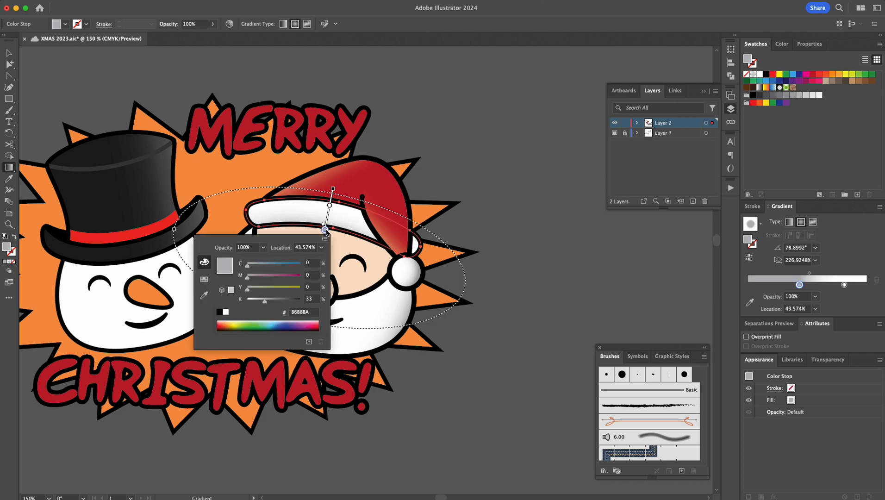
left_click(9, 53)
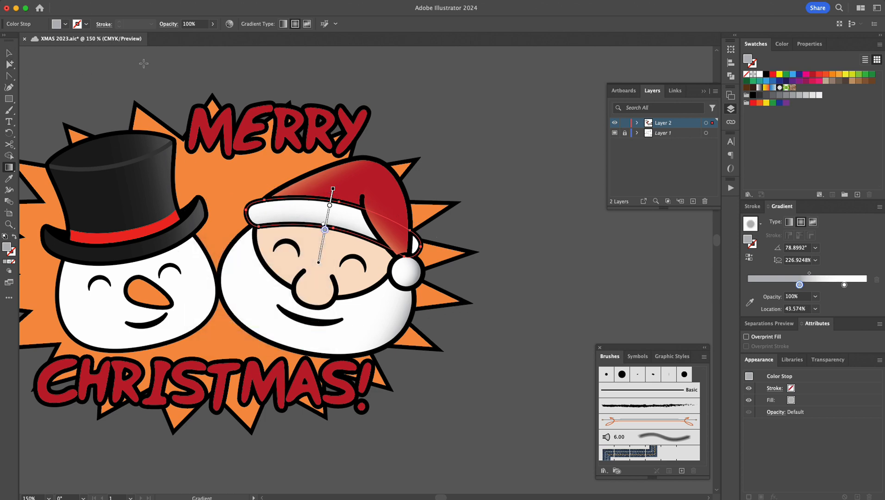
left_click(217, 82)
key("cmd+z")
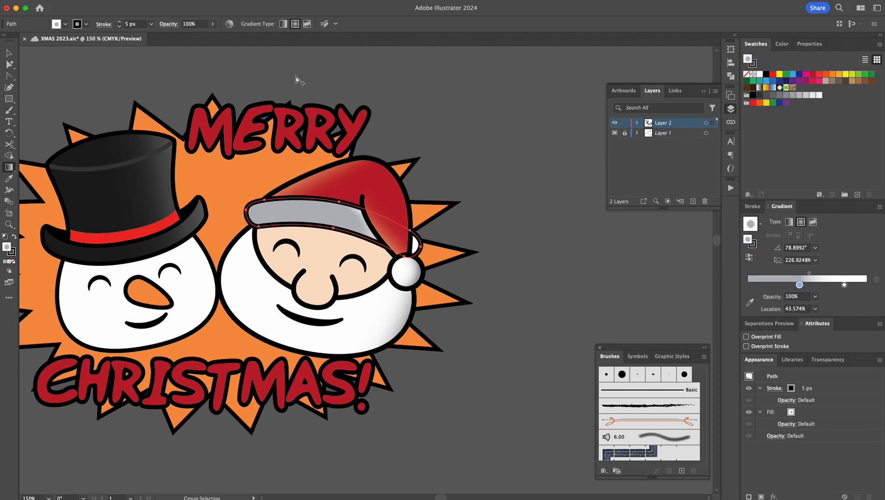
left_click(9, 54)
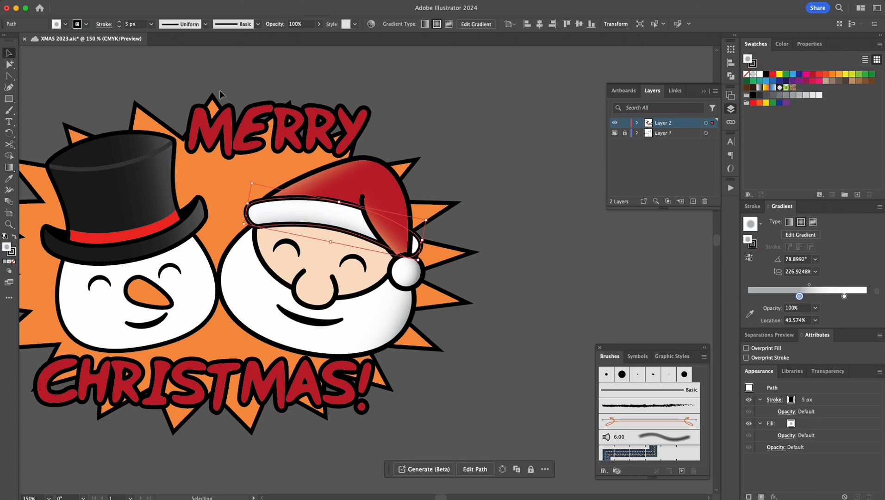
left_click(216, 89)
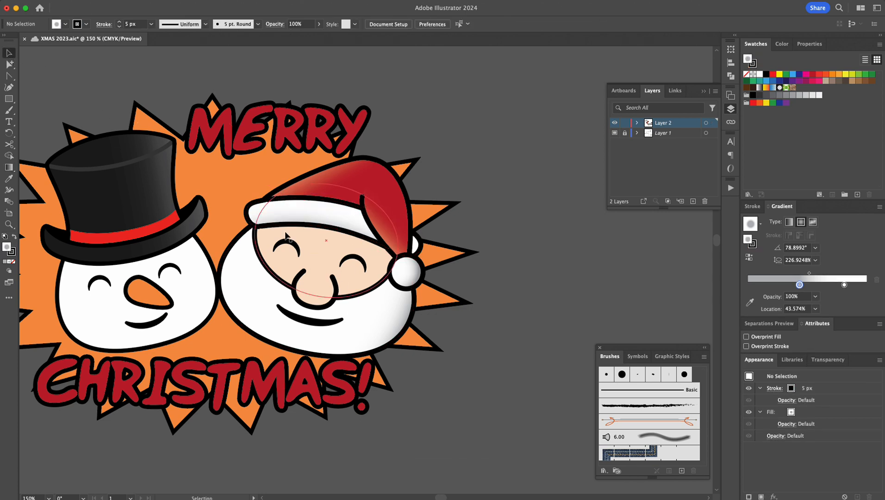
- Examine the shading of the Santa and snowman design both zoomed out and close up
left_click(417, 273)
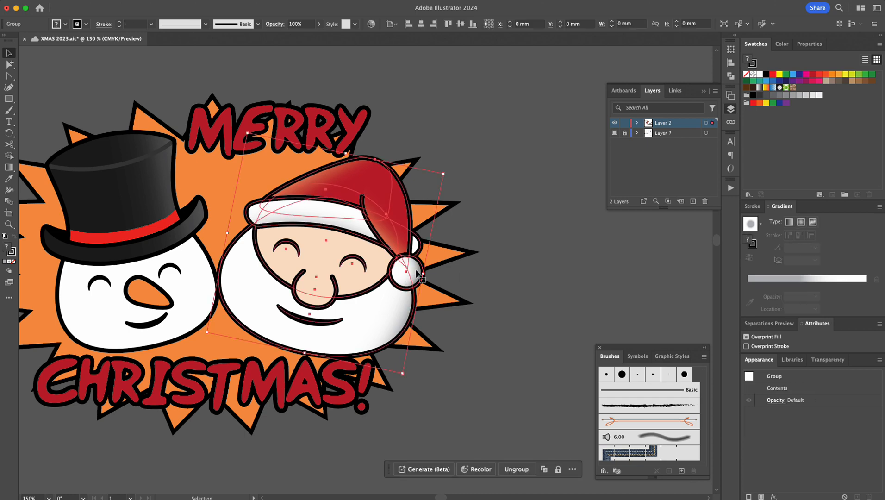
left_click(525, 243)
key("space")
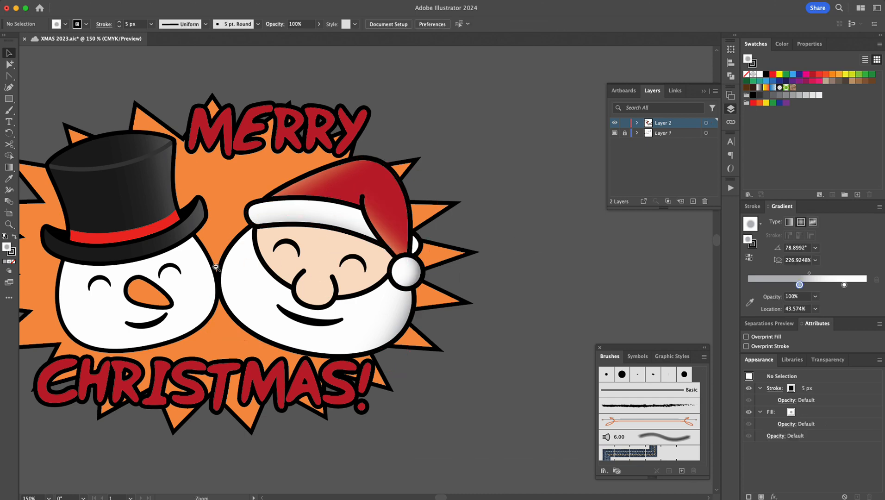
left_click(223, 271, "alt+super")
left_click(372, 307, "alt+super")
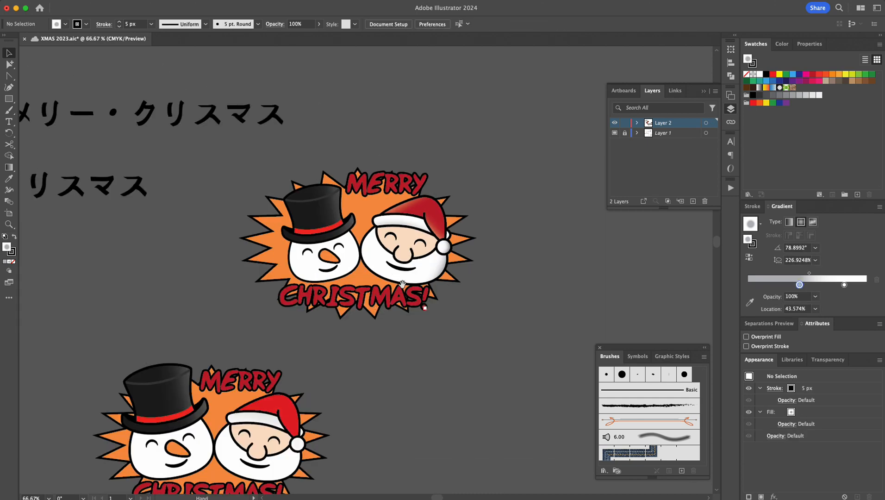
left_click(384, 272, "super")
left_click(342, 253, "super")
left_click(342, 252, "super")
left_click(342, 252, "super")
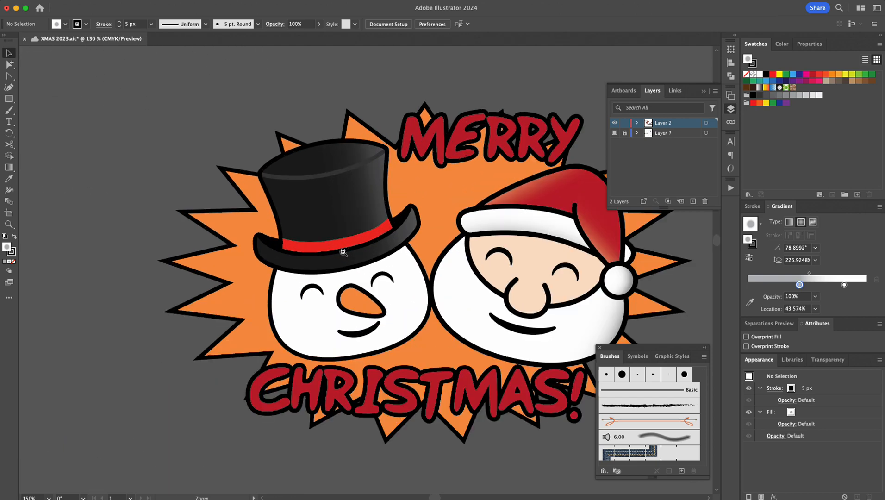
key("space")
left_click_drag(450, 278, 312, 288)
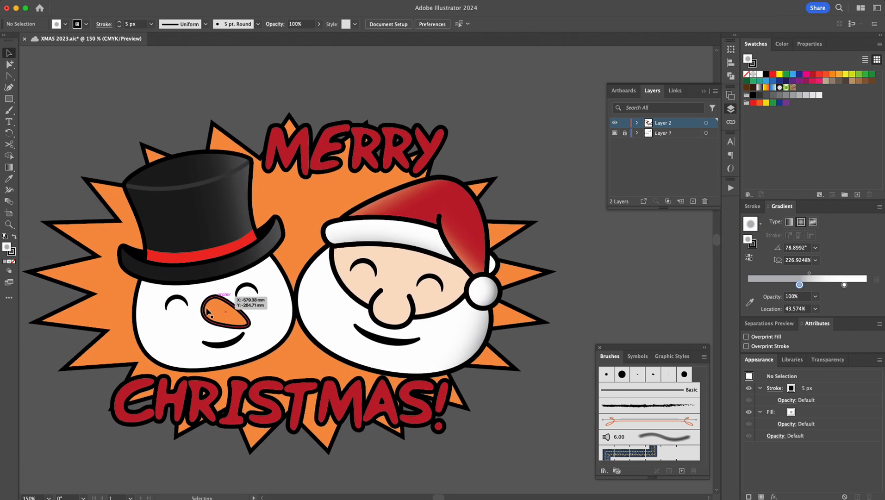
- Try scaling the snowman group down from its upper corner, undo the change, and deselect the group
left_click(157, 203)
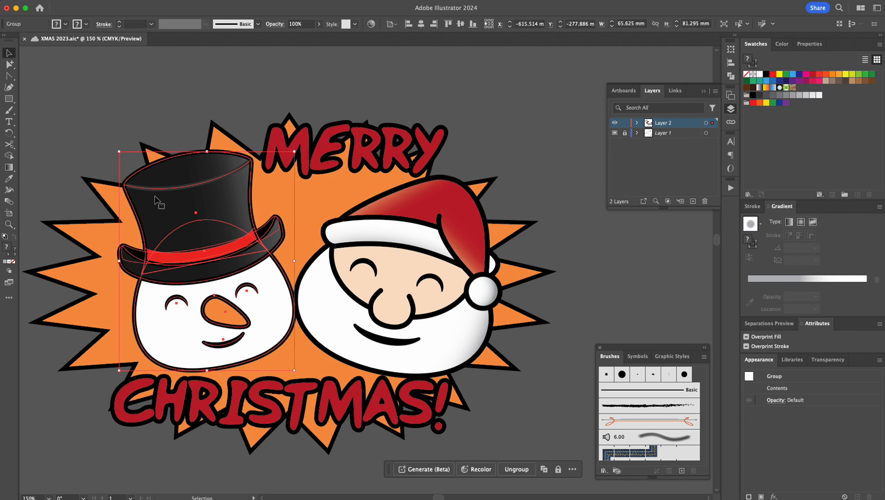
left_click_drag(119, 153, 140, 166)
key("ctrl+z")
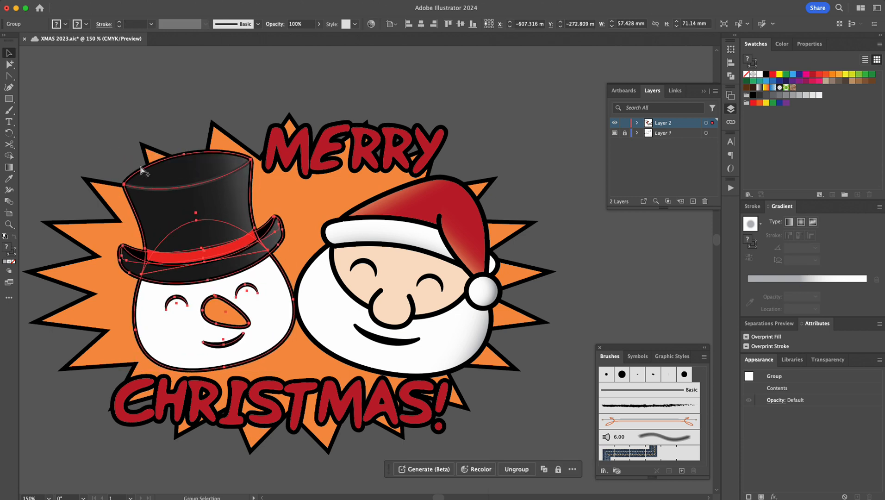
left_click(261, 56)
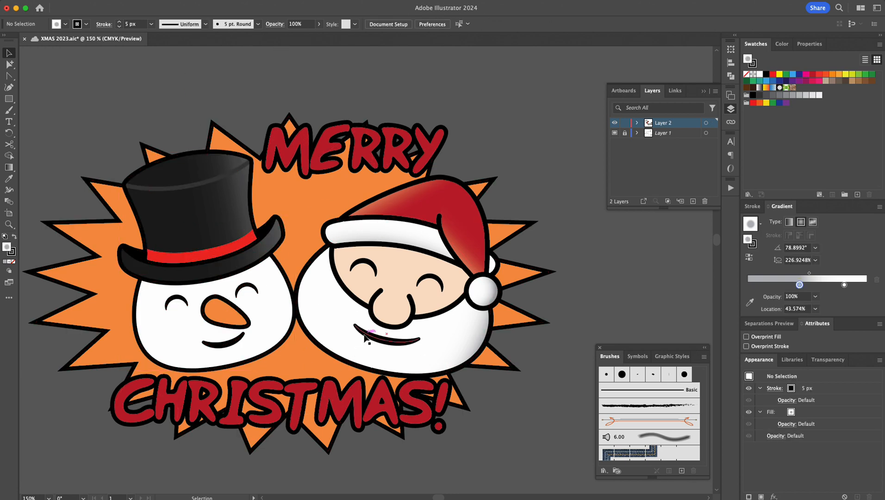
- Move the Japanese words メリー and クリスマス beside the shaded design, stacked on two lines
key("super+space")
left_click(350, 331, "alt+super")
left_click(354, 225, "alt+super")
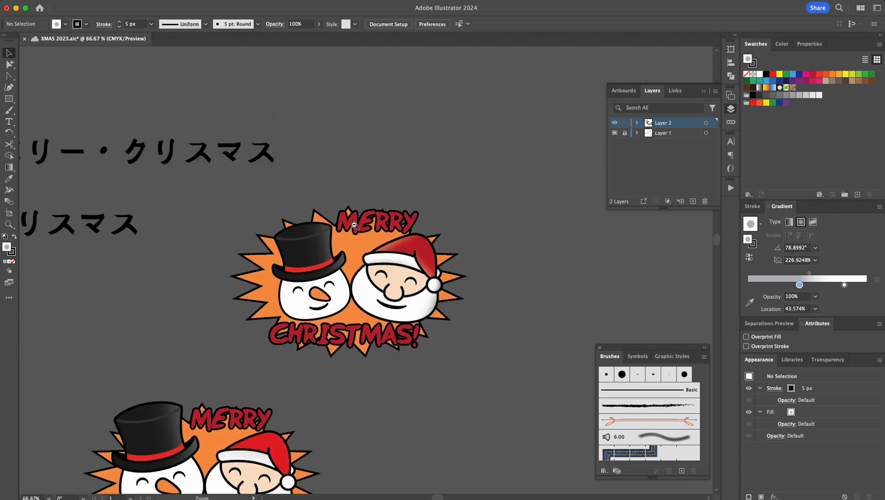
left_click_drag(362, 221, 387, 236)
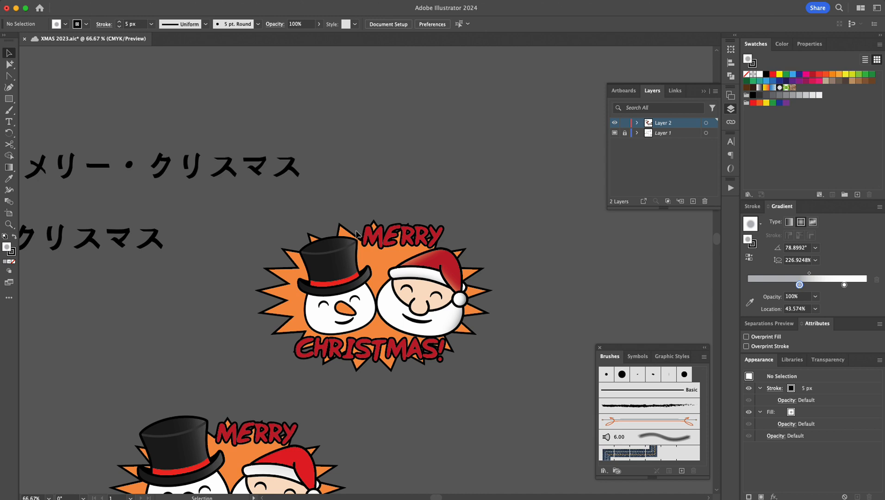
left_click_drag(101, 250, 443, 419)
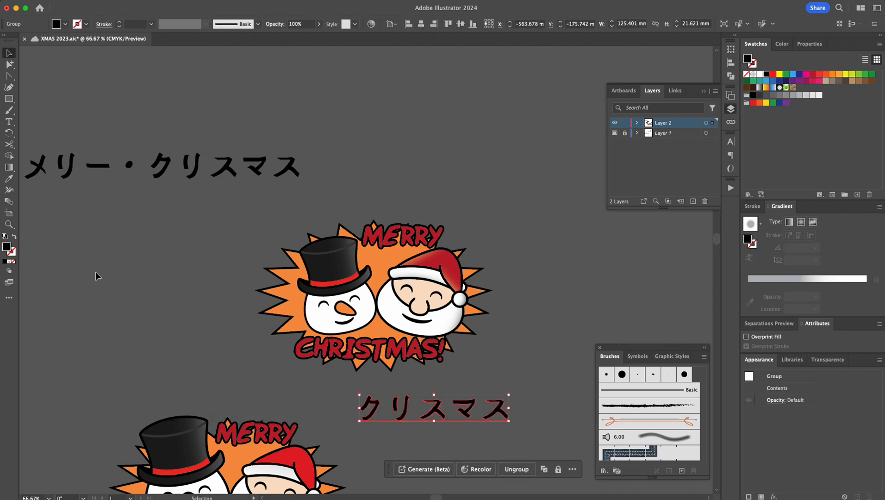
left_click_drag(186, 261, 288, 251)
left_click_drag(53, 204, 491, 271)
left_click_drag(350, 416, 479, 342)
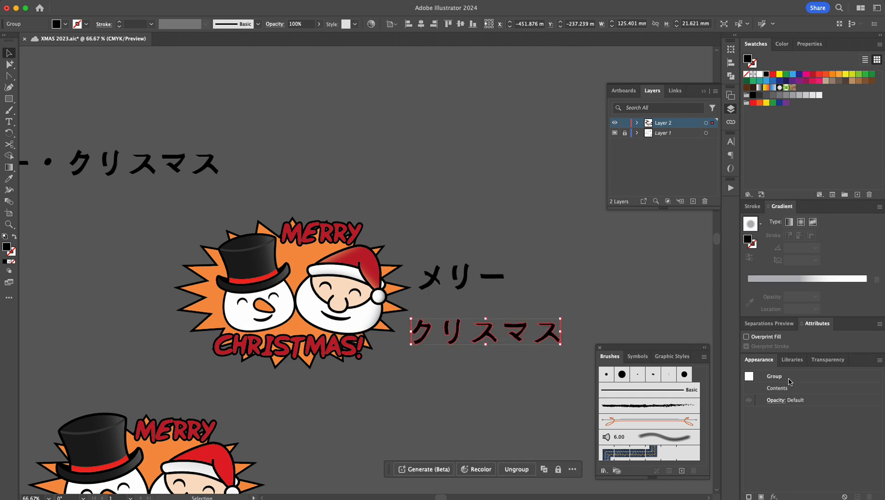
- Add a 0.25 px stroke to クリスマス and fill both メリー and クリスマス with dark red
left_click(755, 207)
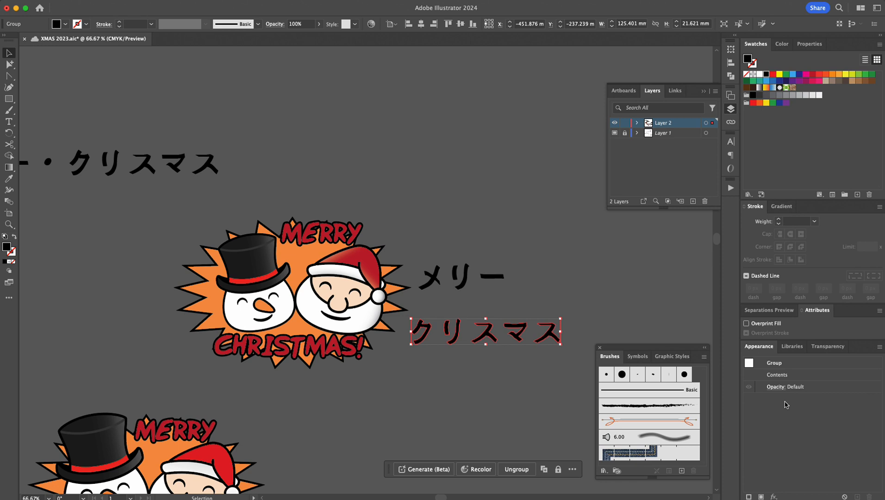
left_click(778, 220)
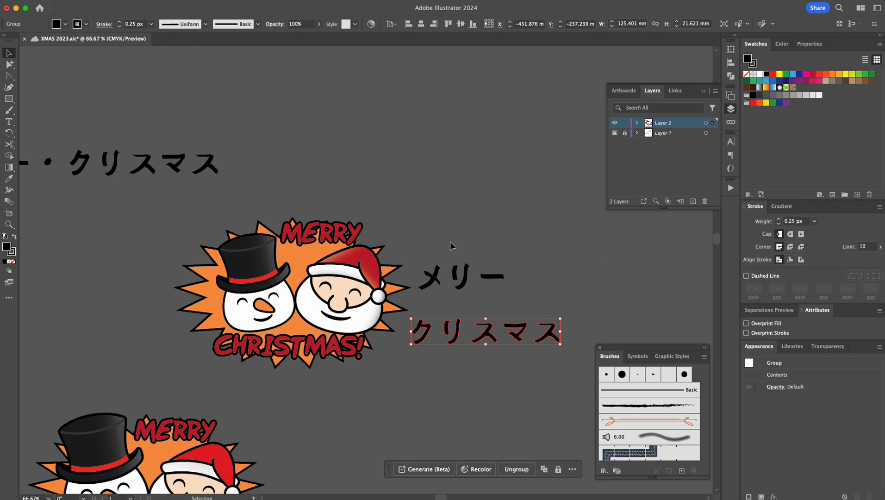
left_click(480, 271, "shift")
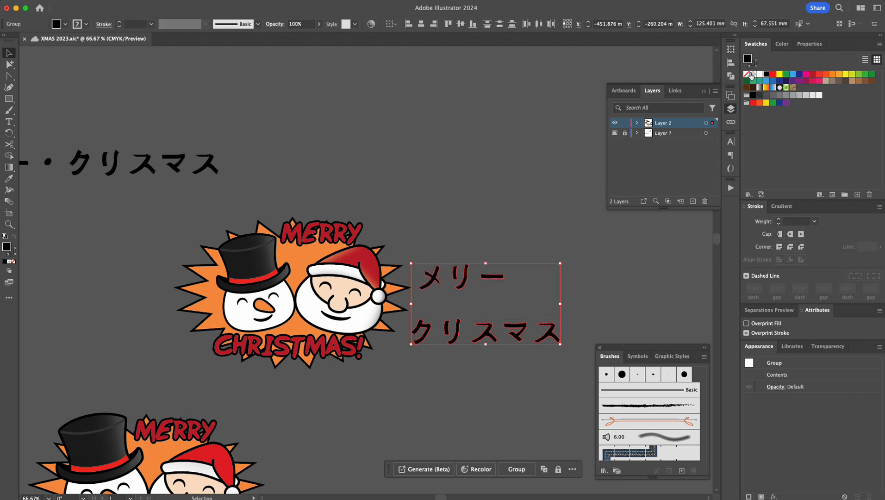
left_click(813, 76)
left_click(755, 64)
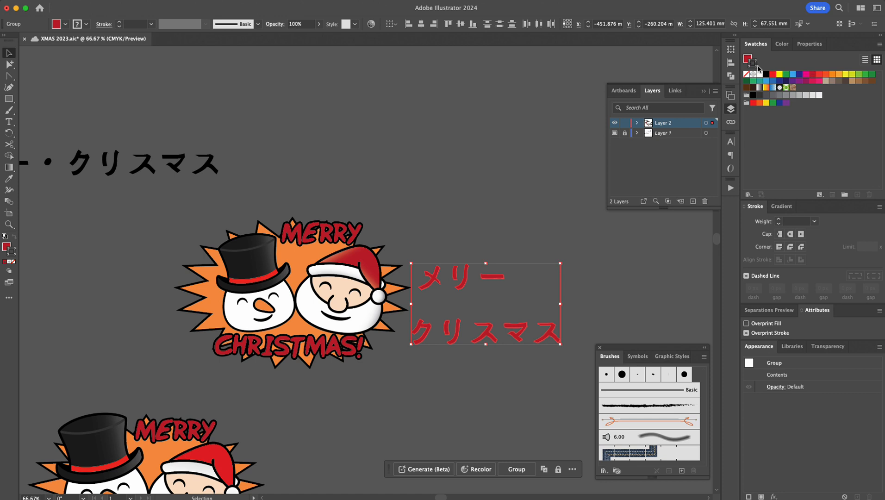
- Give both Japanese words a black stroke with a weight of 6 px and deselect them
left_click(779, 219)
left_click(779, 220)
left_click(779, 219)
left_click(779, 221)
left_click(780, 222)
left_click(766, 75)
left_click(778, 220)
left_click(778, 220)
left_click(778, 220)
left_click(778, 220)
left_click(779, 221)
left_click(779, 220)
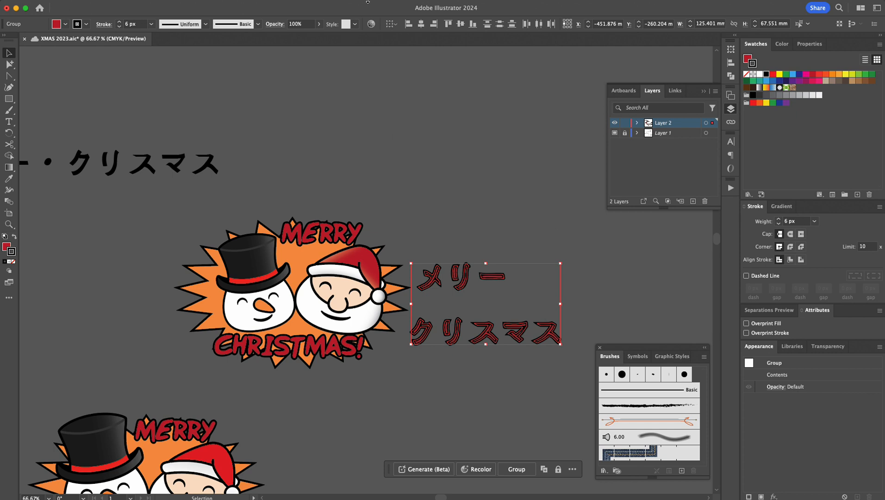
left_click(625, 277)
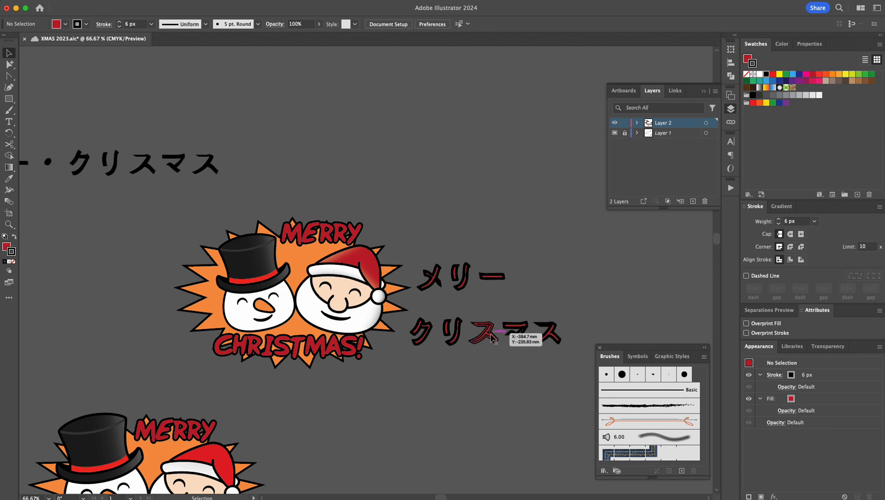
left_click_drag(486, 377, 473, 253)
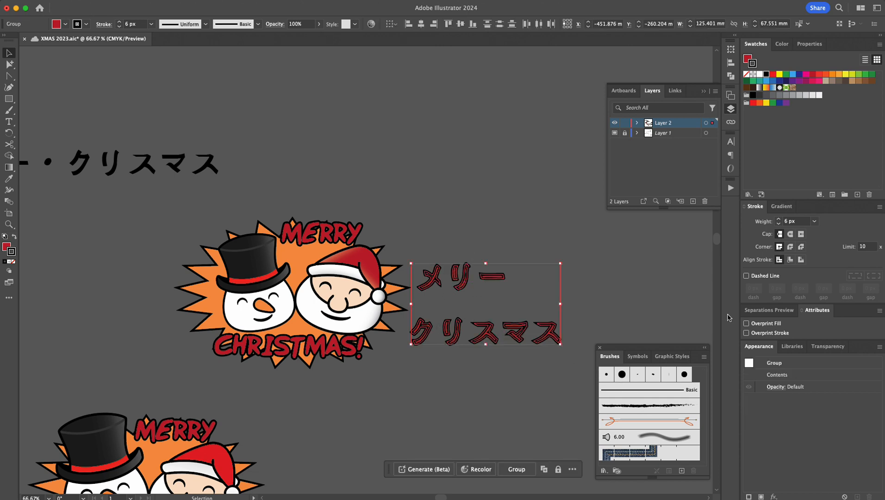
left_click(827, 347)
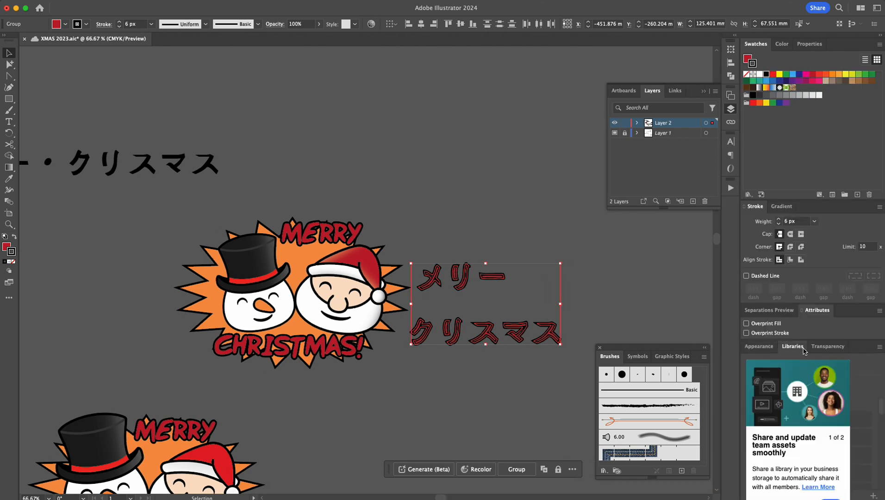
left_click(815, 347)
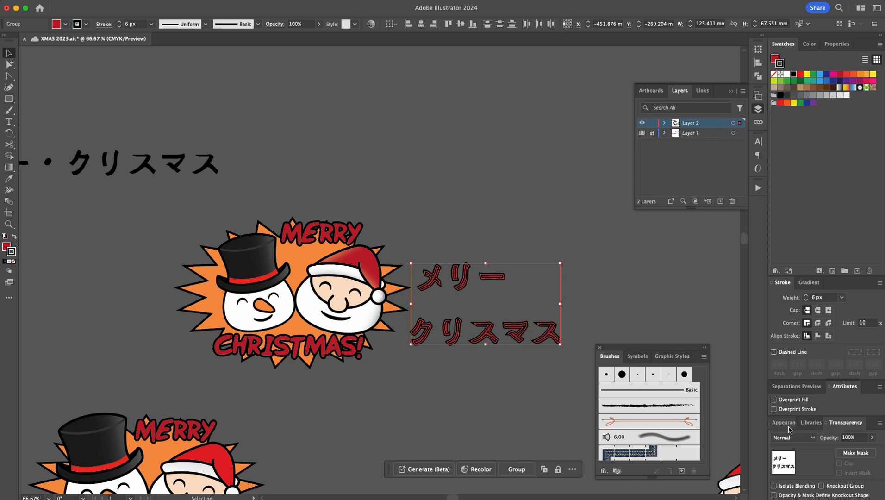
left_click(783, 422)
left_click(792, 346)
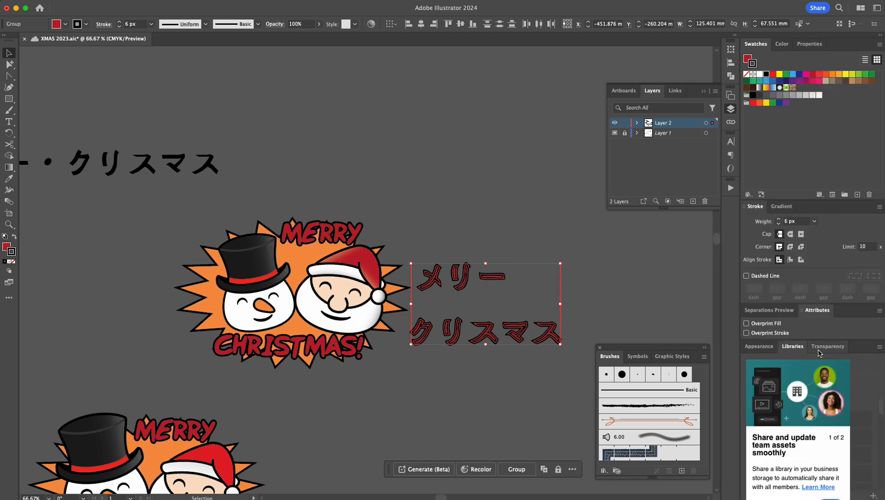
left_click(820, 347)
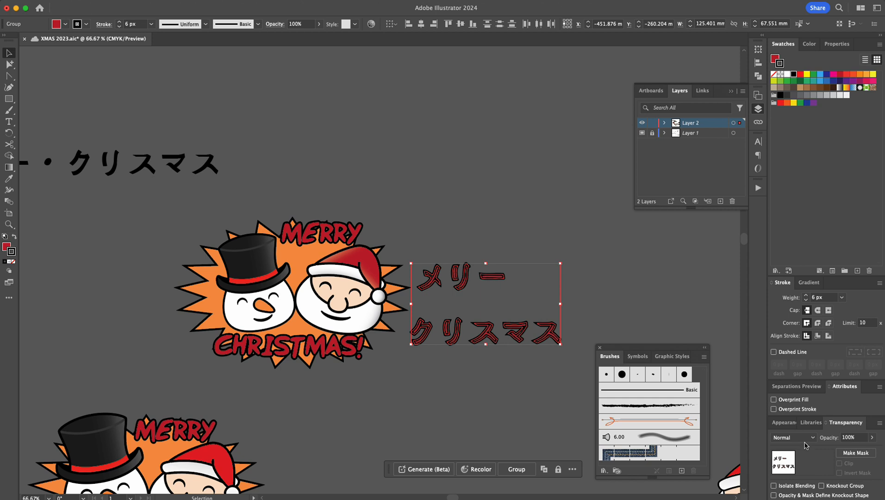
left_click(800, 388)
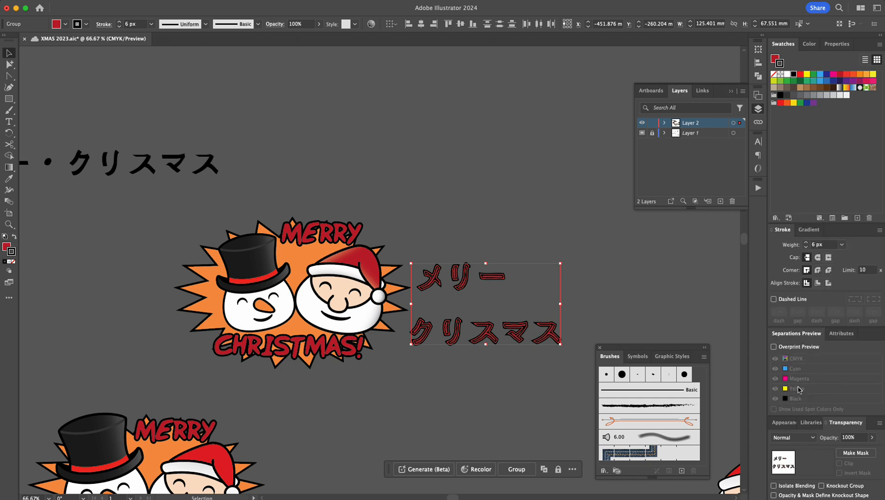
- Generate a Subject-type vector graphic from the prompt "Colorful spaceship" with both Japanese words selected, agreeing to the generative AI user guidelines
left_click(269, 2)
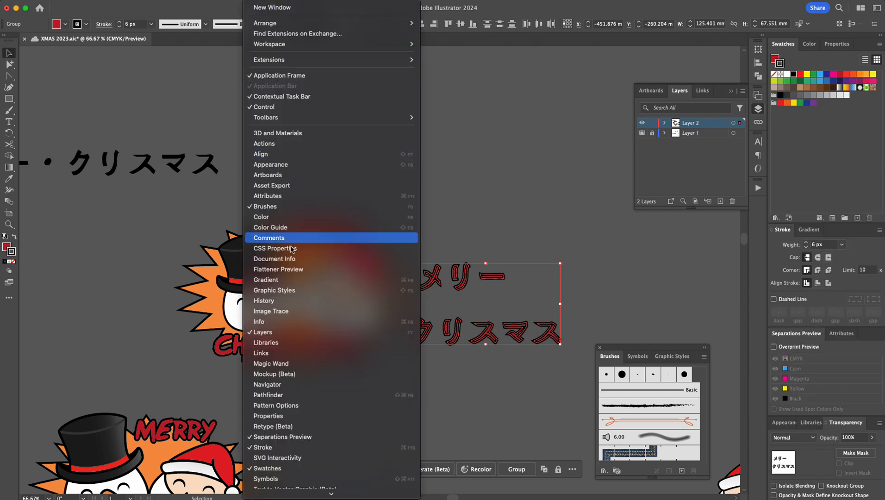
left_click(292, 417)
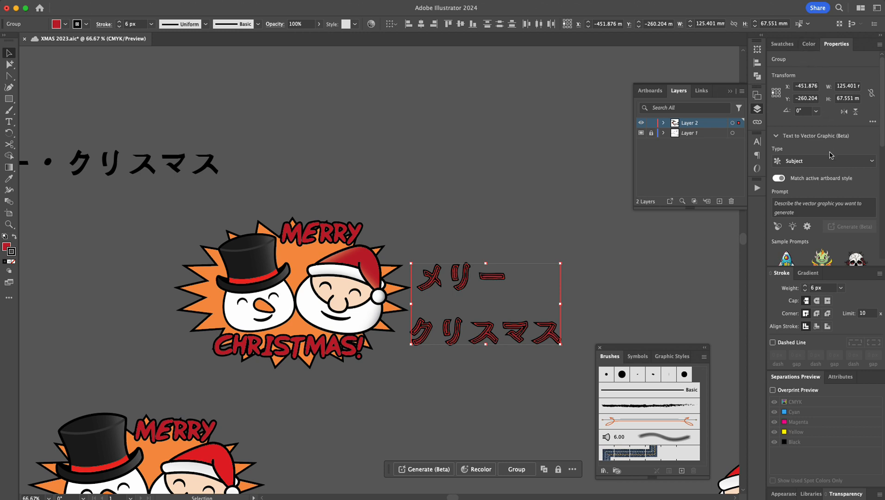
left_click_drag(882, 135, 883, 184)
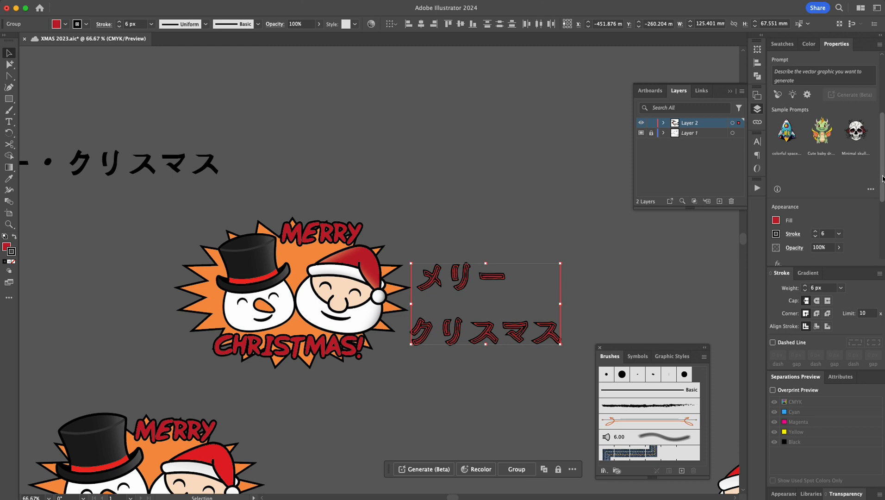
scroll(876, 162, "up", 1)
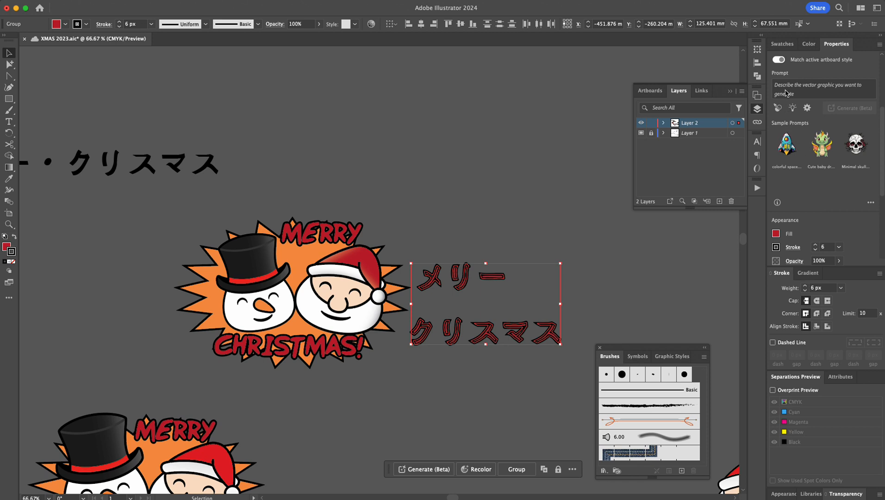
left_click(786, 91)
type("Ca")
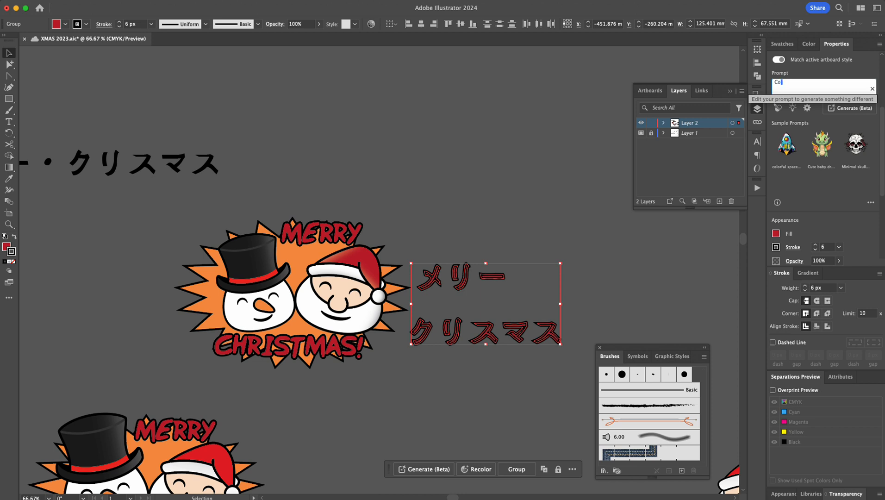
type("lorful spaceship")
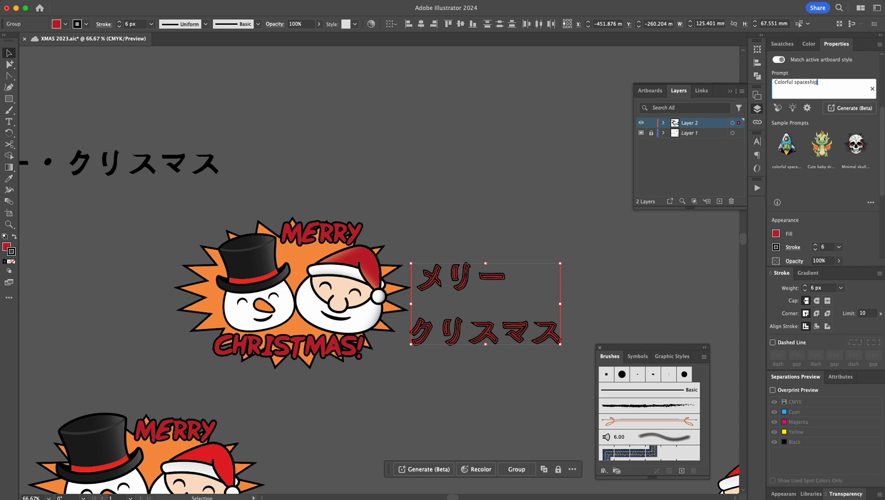
key("Return")
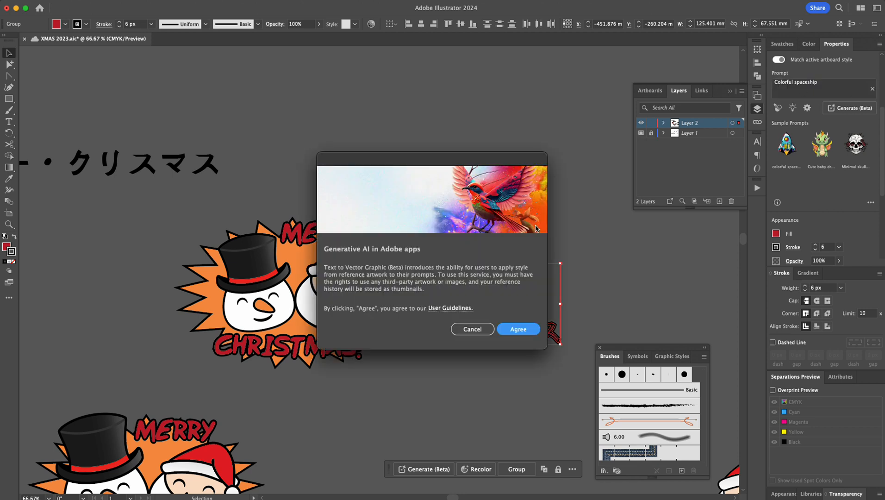
left_click(519, 329)
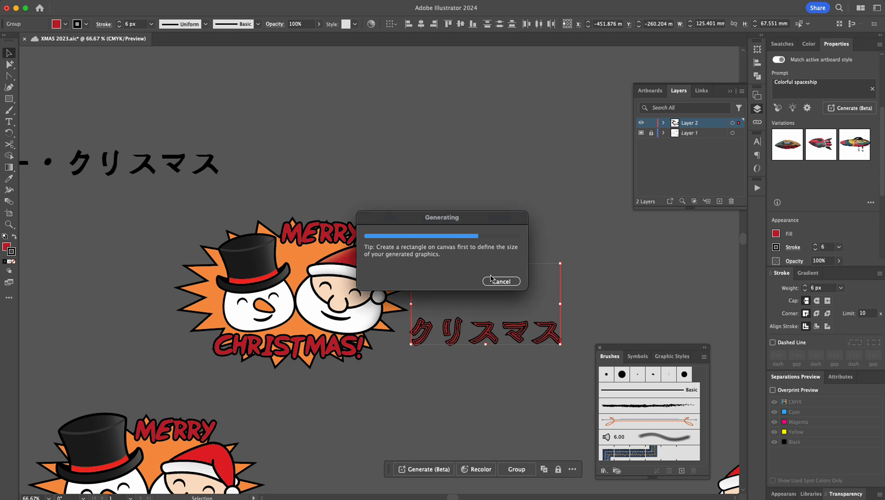
- Place the second and third spaceship variations on the canvas and move them above the Merry Christmas design
left_click(490, 172)
left_click_drag(815, 85, 463, 149)
left_click(459, 194)
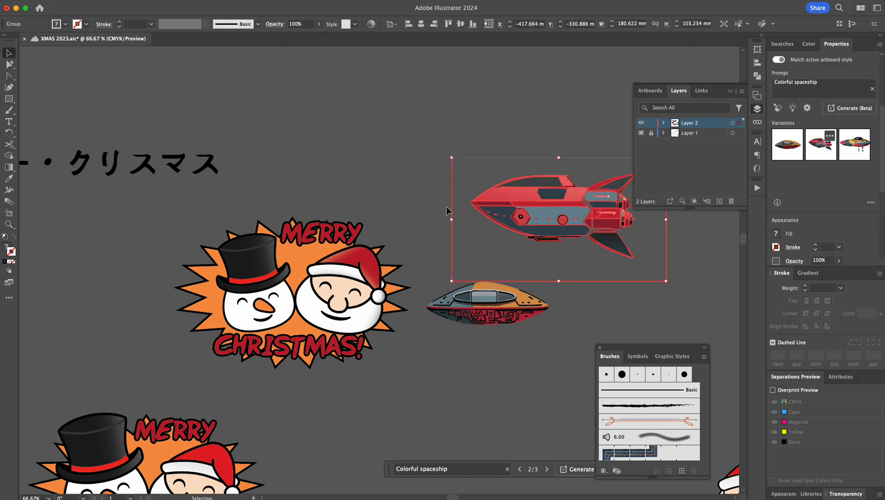
left_click_drag(550, 220, 492, 197)
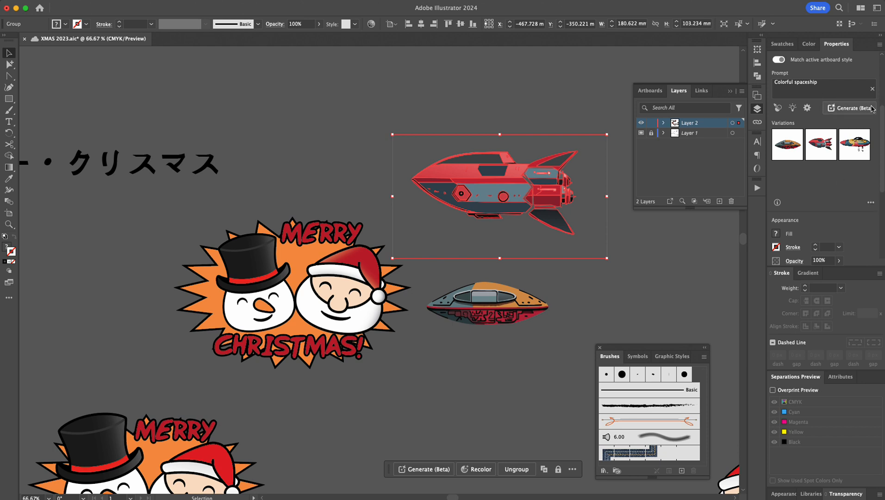
mouse_move(860, 151)
left_click_drag(860, 152, 595, 268)
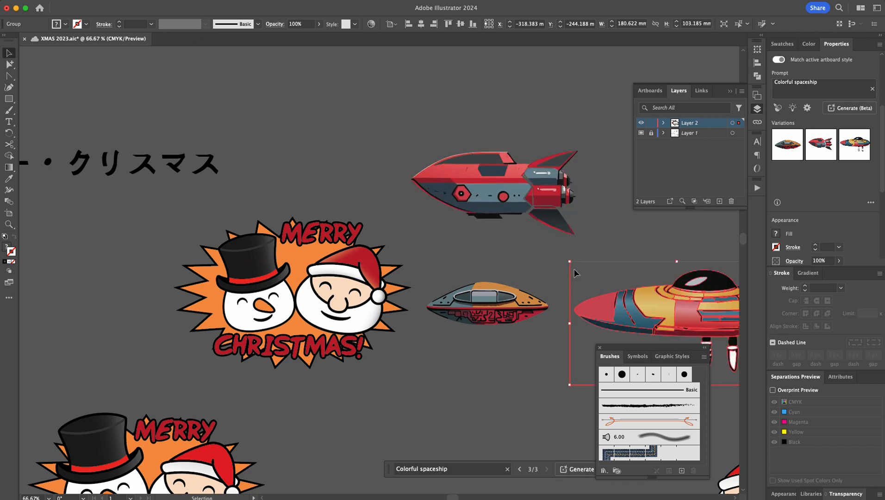
left_click_drag(681, 312, 296, 110)
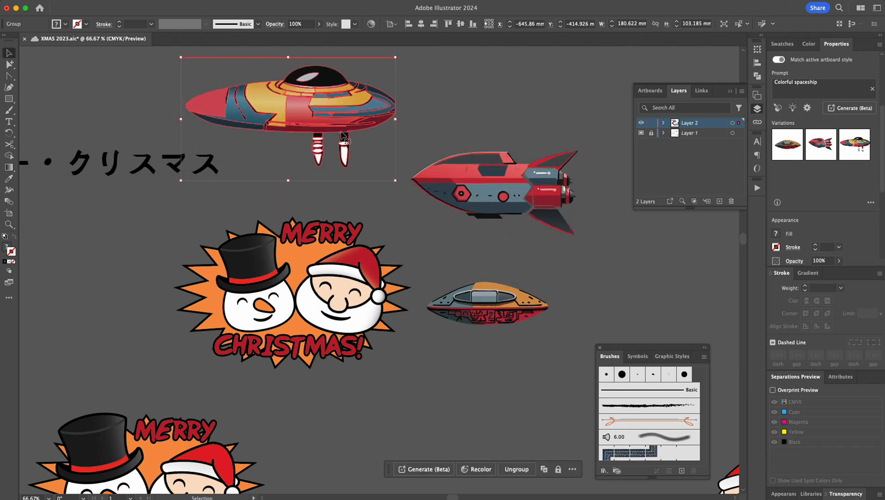
- Delete all three generated spaceship graphics from the canvas
key("Delete")
left_click(484, 217)
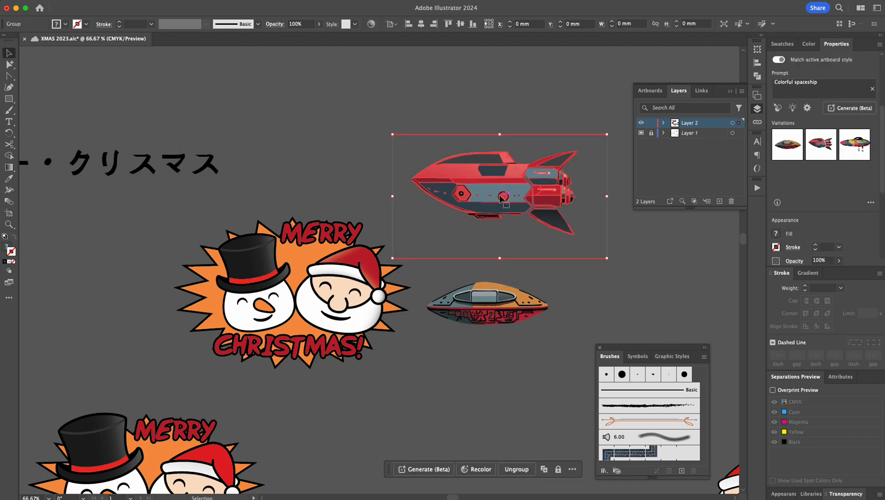
key("Delete")
left_click(468, 301)
key("Delete")
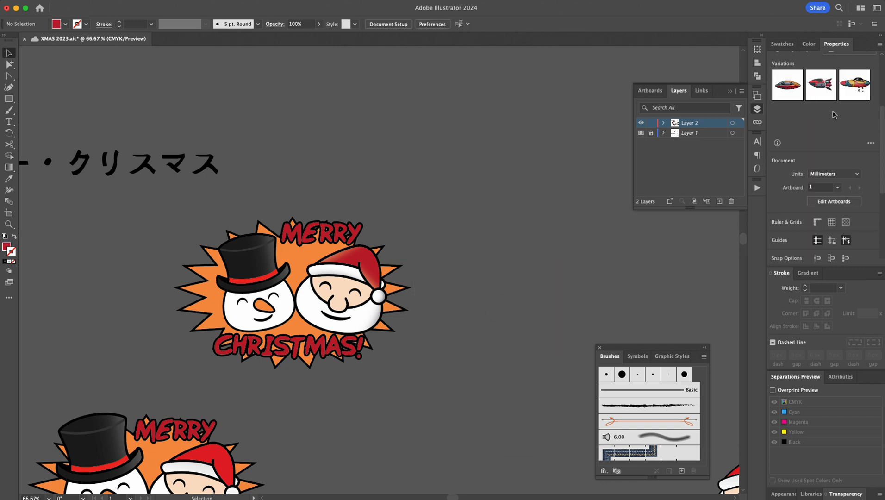
- Clear the Text to Vector Graphic prompt and collapse the Properties and Separations Preview sections
scroll(817, 104, "up", 3)
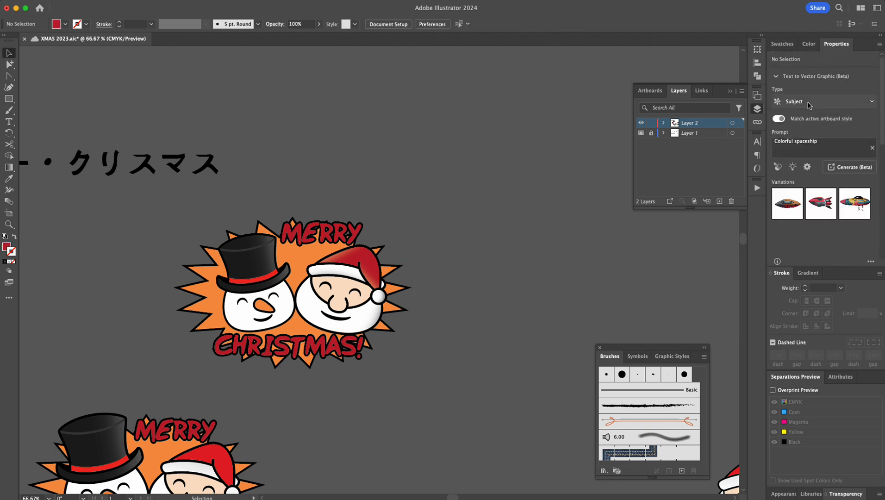
left_click(831, 142)
key("super+a")
key("BackSpace")
left_click(572, 168)
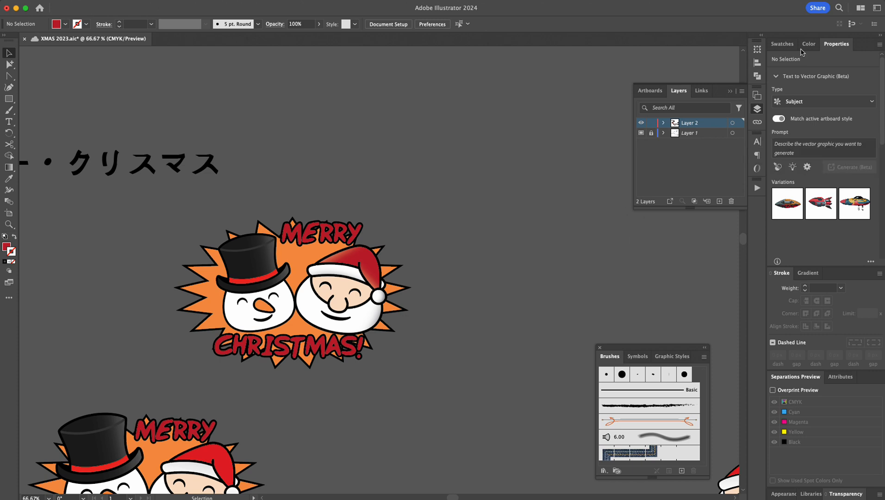
left_click(836, 44)
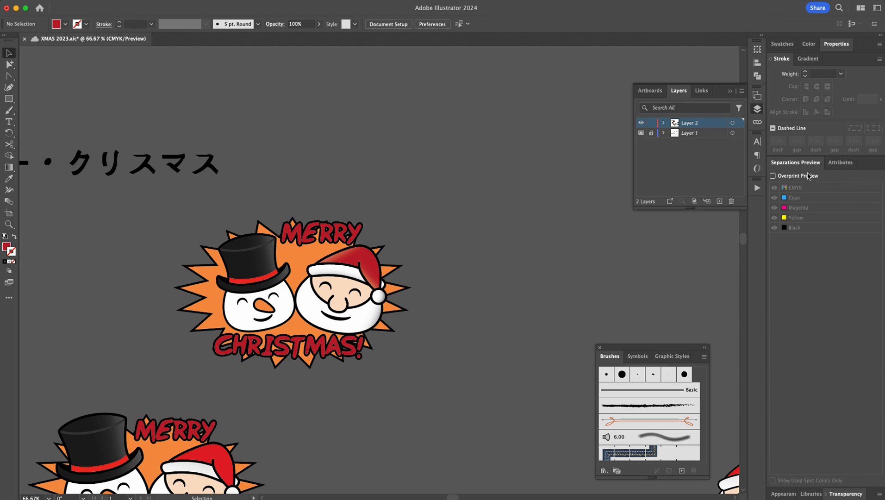
left_click(802, 165)
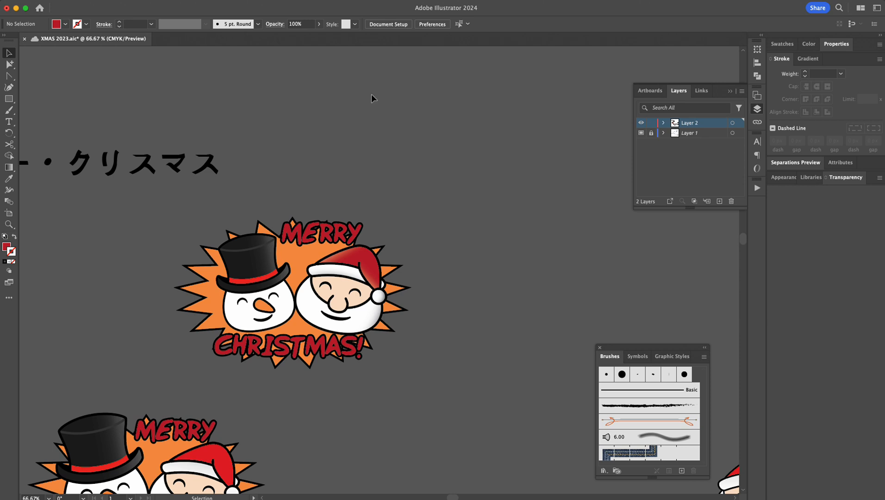
- Undo the spaceship deletions, placements and generation to bring back the styled Japanese words, and deselect them
key("ctrl+v")
key("super+z")
key("super+z")
key("super+z")
key("super+z")
key("super+z")
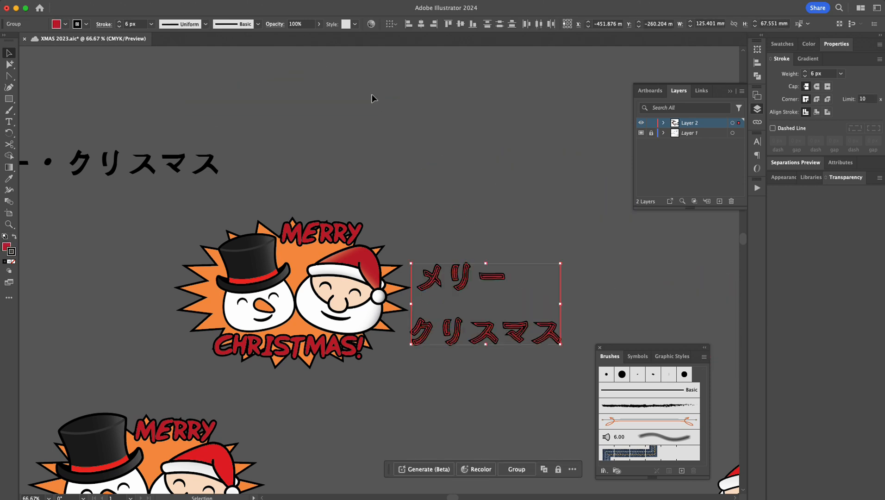
left_click(405, 131)
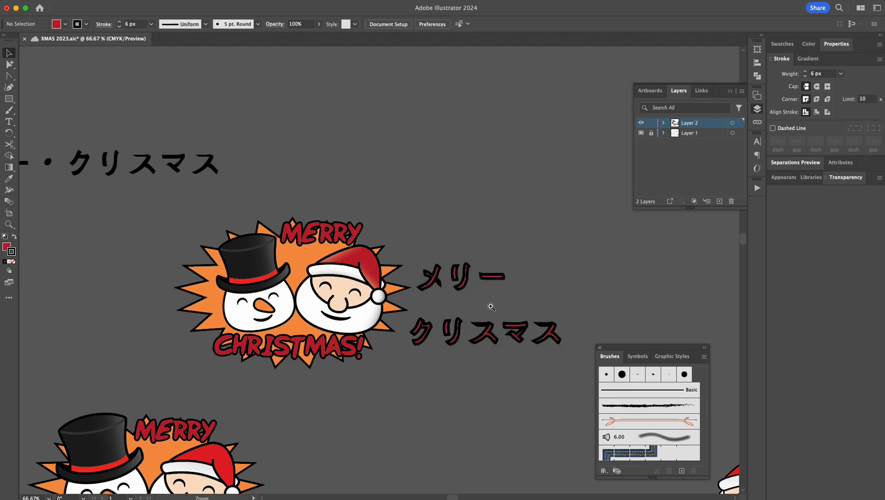
- Select both メリー and クリスマス and bring up their appearance attributes
left_click(490, 306, "super")
left_click(434, 255, "super")
left_click_drag(485, 308, 466, 170)
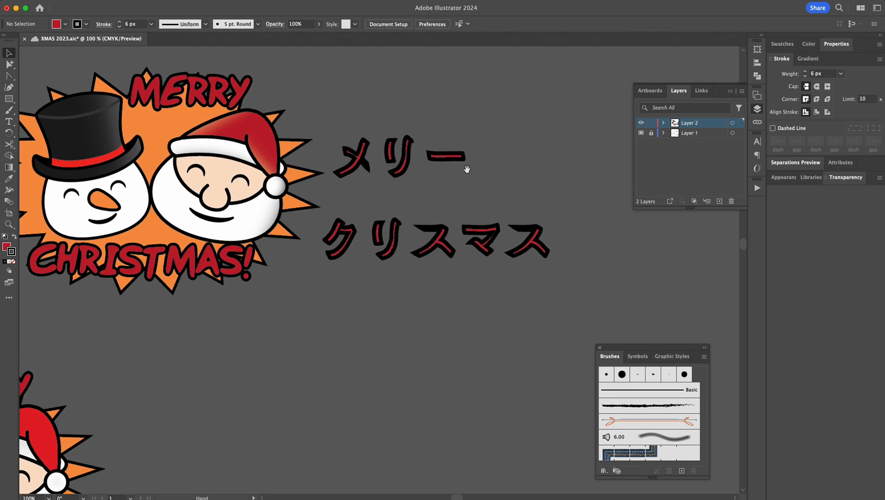
left_click_drag(350, 136, 519, 299)
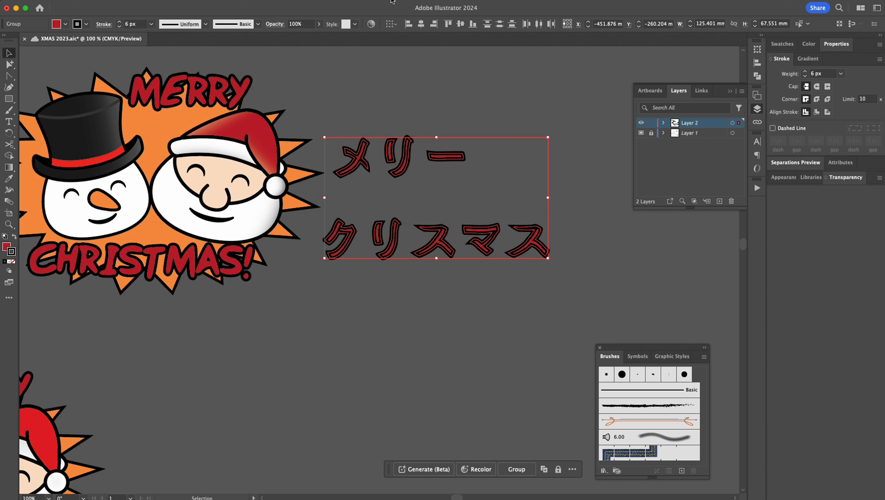
left_click(260, 2)
scroll(311, 185, "down", 3)
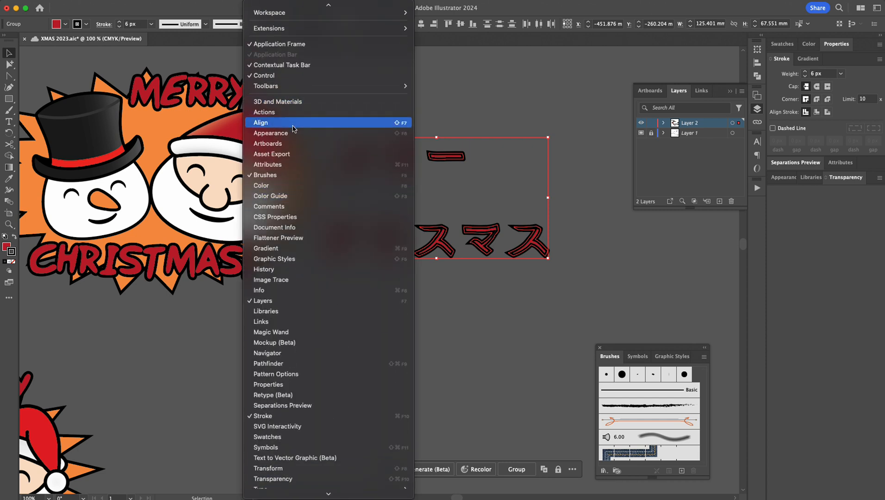
left_click(295, 134)
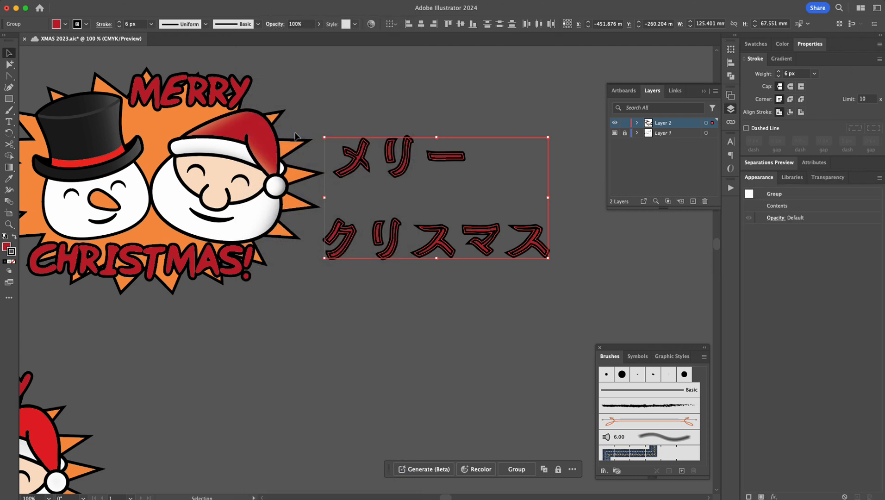
- Add a new fill and a new 1 px black stroke to the appearance of the two Japanese words as a group
left_click(783, 203)
left_click(758, 198)
left_click(759, 203)
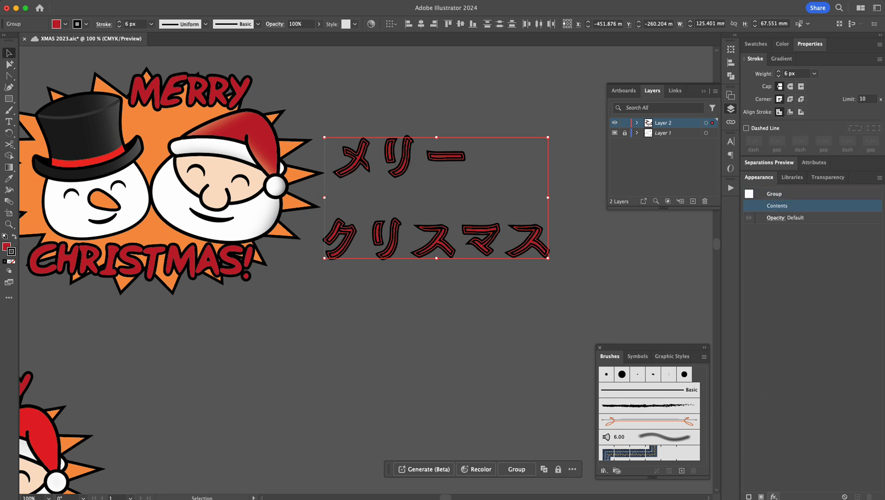
left_click(761, 496)
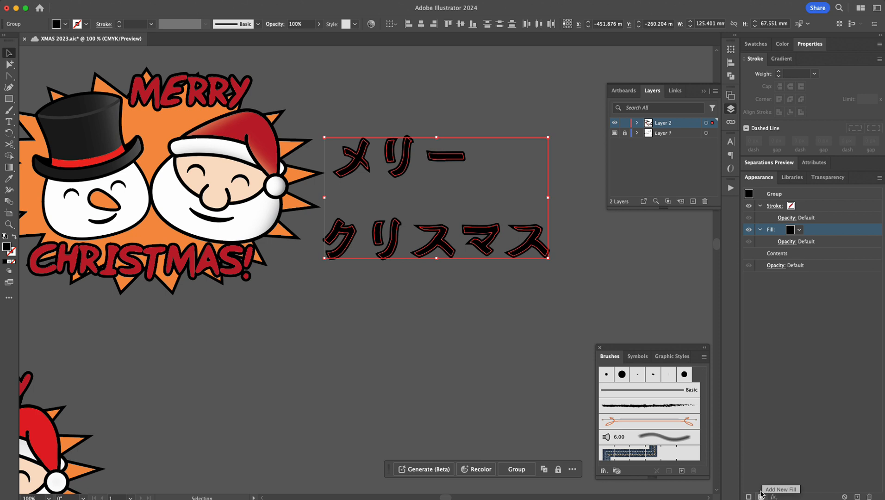
left_click(750, 496)
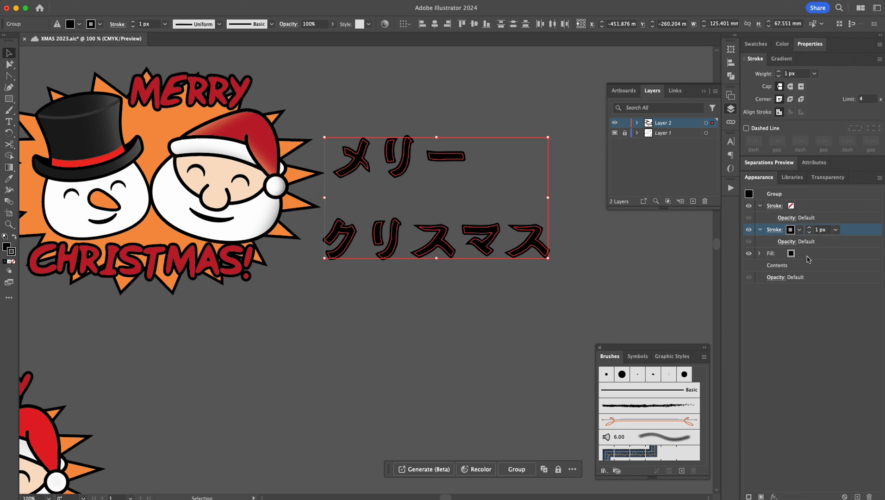
- Move the group's fill above its strokes and contents in the appearance stack and set it to dark red
left_click_drag(797, 257, 794, 201)
left_click(791, 205)
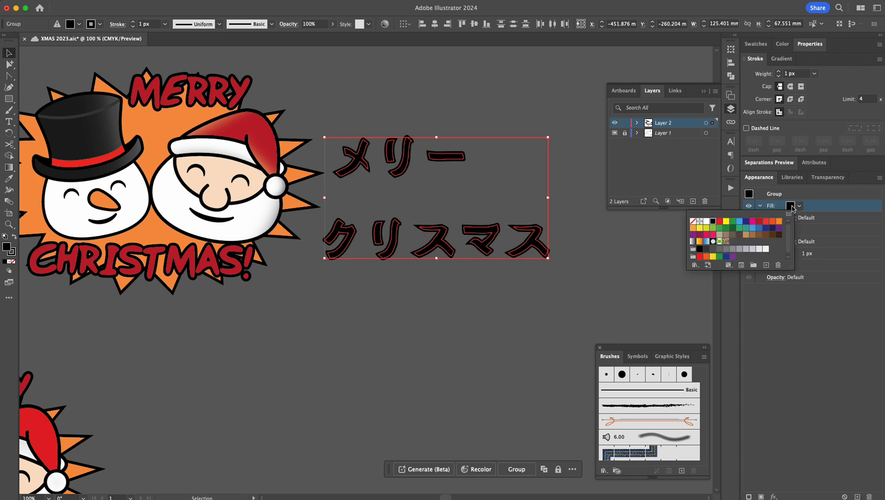
left_click(760, 221)
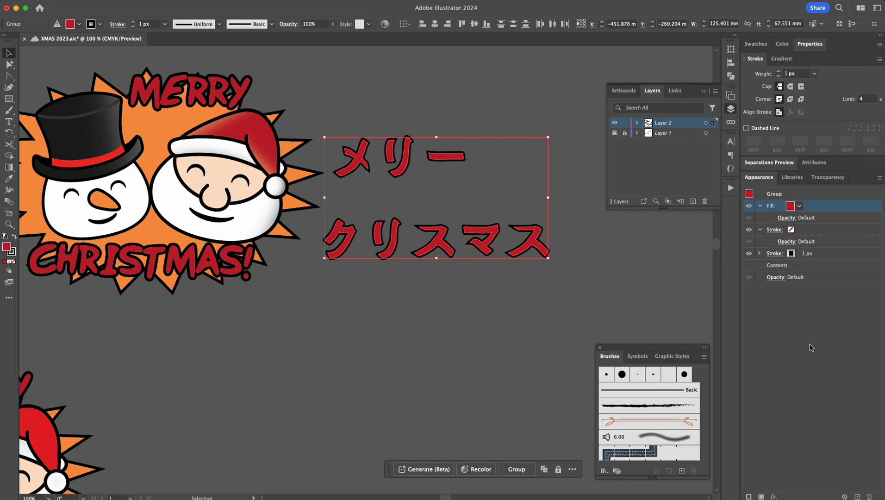
- Delete the colourless stroke from the two Japanese words' group appearance and set the remaining black stroke to 10 px
left_click(779, 231)
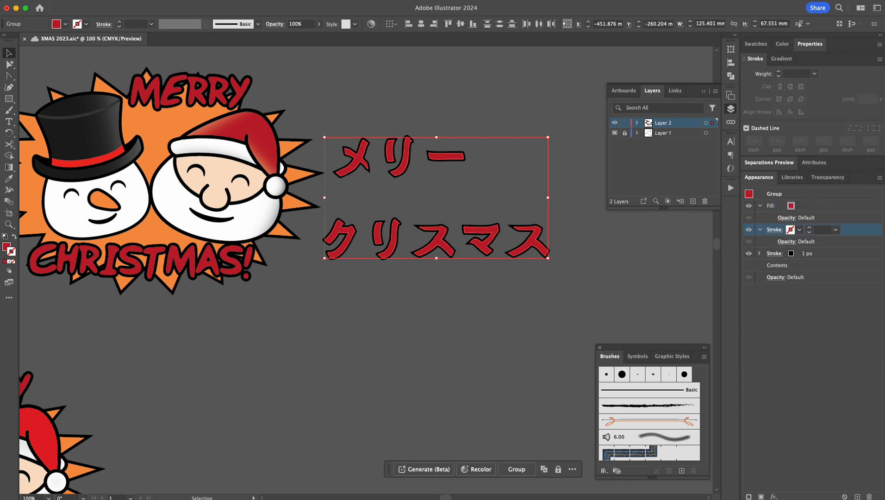
left_click(869, 496)
left_click(791, 230)
left_click(792, 230)
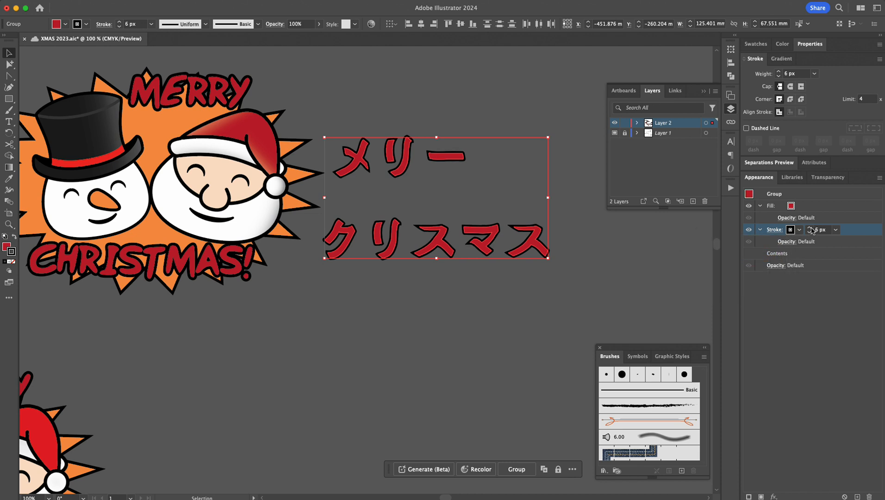
left_click(811, 229)
left_click(811, 229)
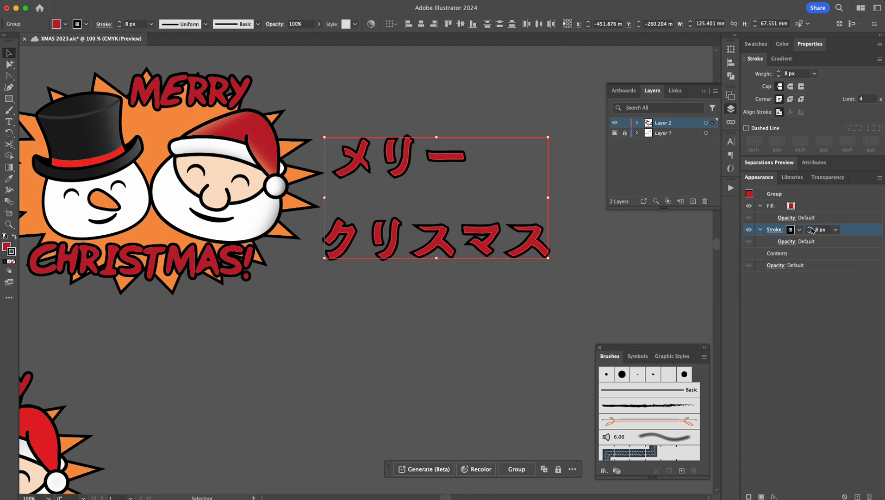
left_click(812, 229)
left_click(812, 229)
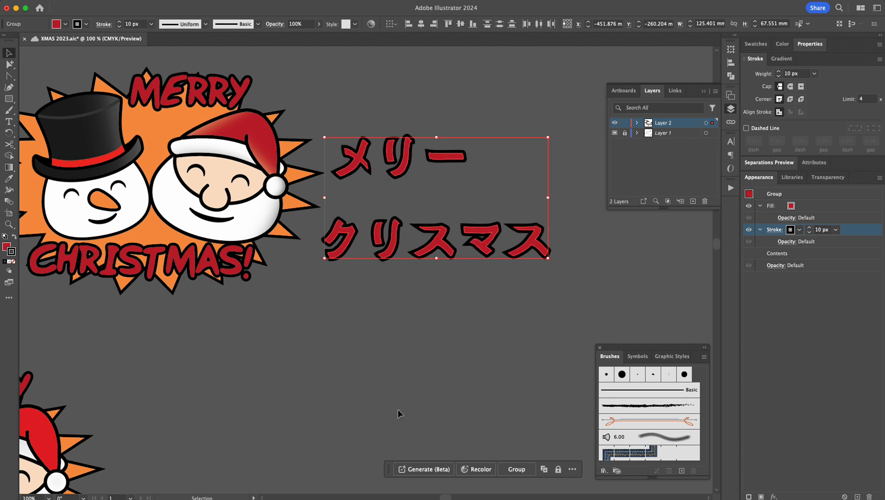
left_click(431, 340)
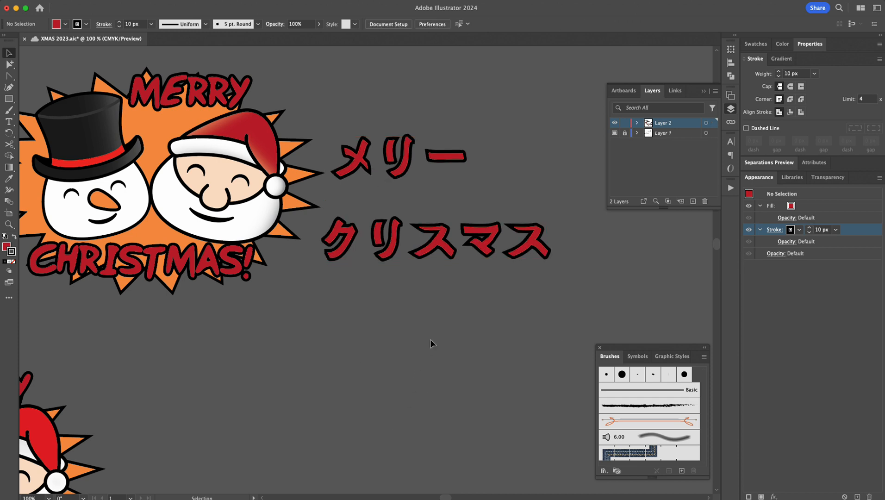
- Select クリスマス and move its red fill below the black stroke in the appearance stack
left_click(438, 238)
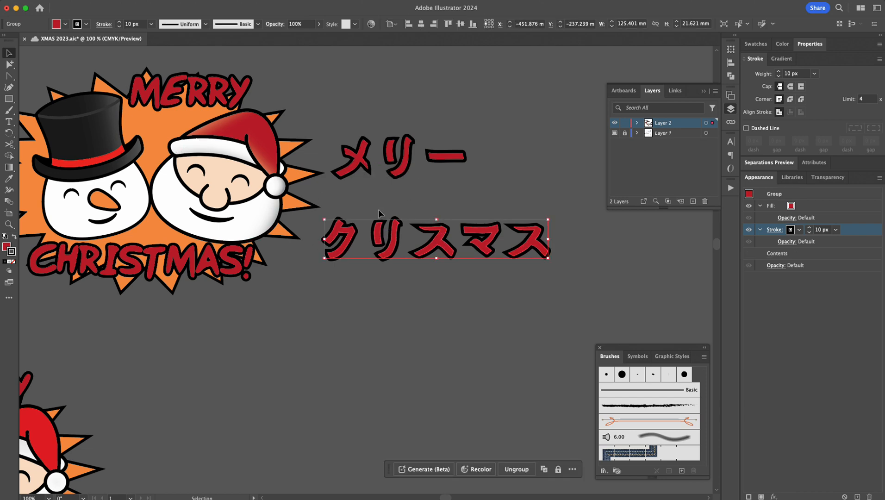
left_click_drag(344, 216, 553, 410)
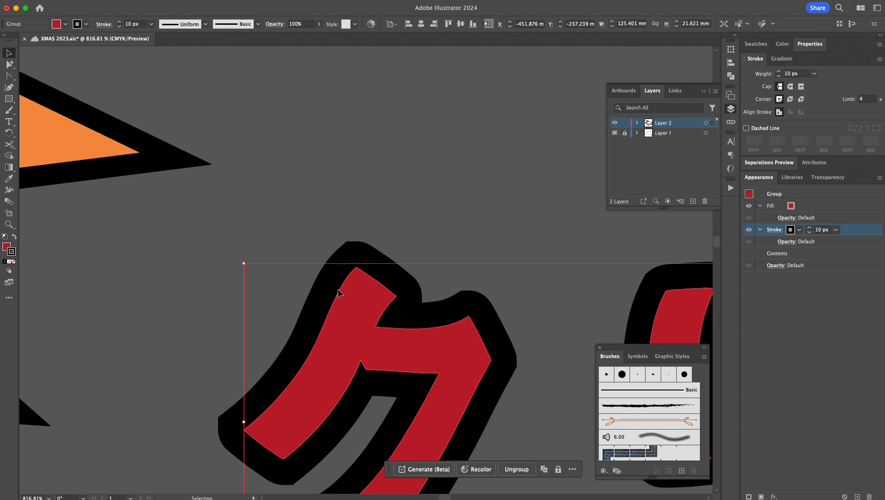
left_click_drag(832, 208, 829, 250)
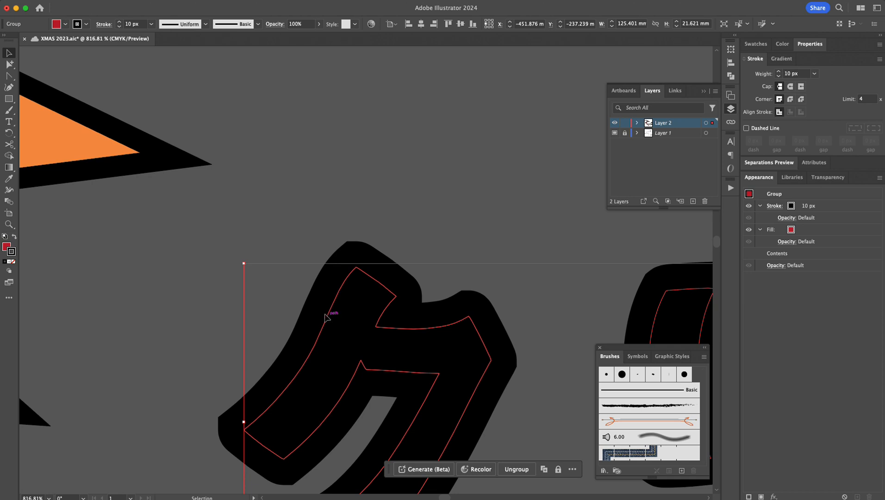
- Open the preferences and examine the General, Selection & Anchor Display, Type, Units, Guides & Grid, Smart Guides and Slices settings
left_click(23, 1)
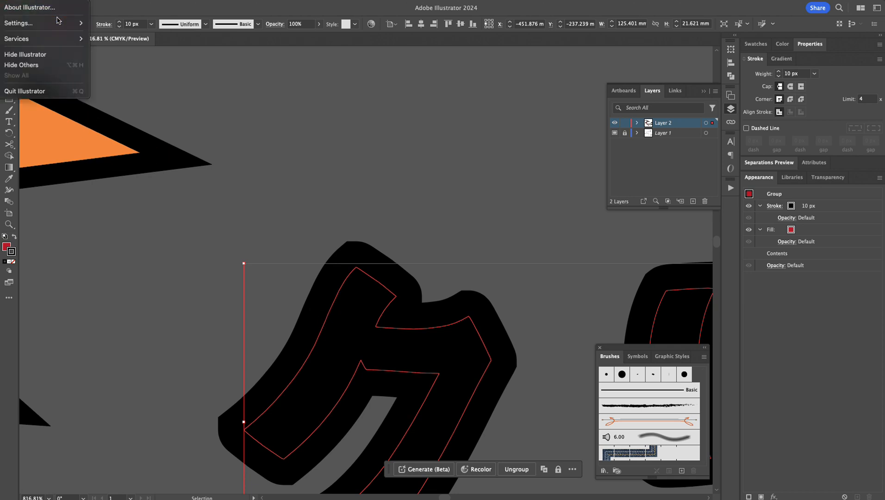
mouse_move(27, 24)
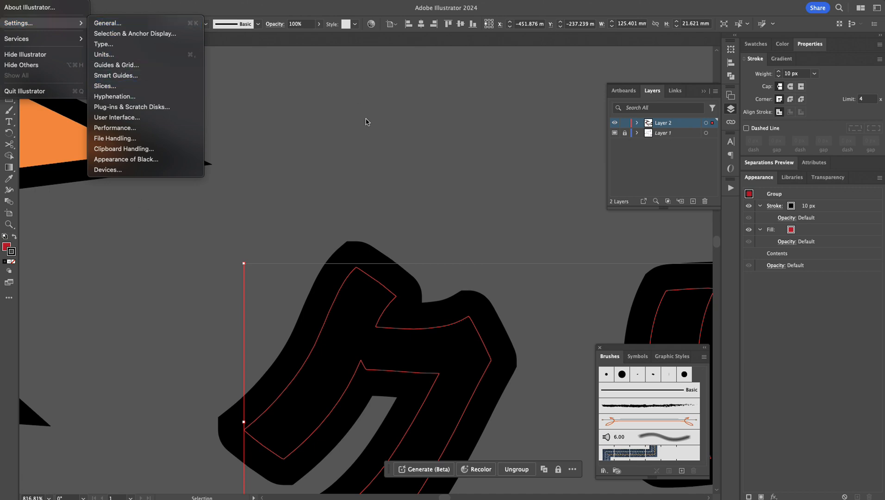
left_click(378, 149)
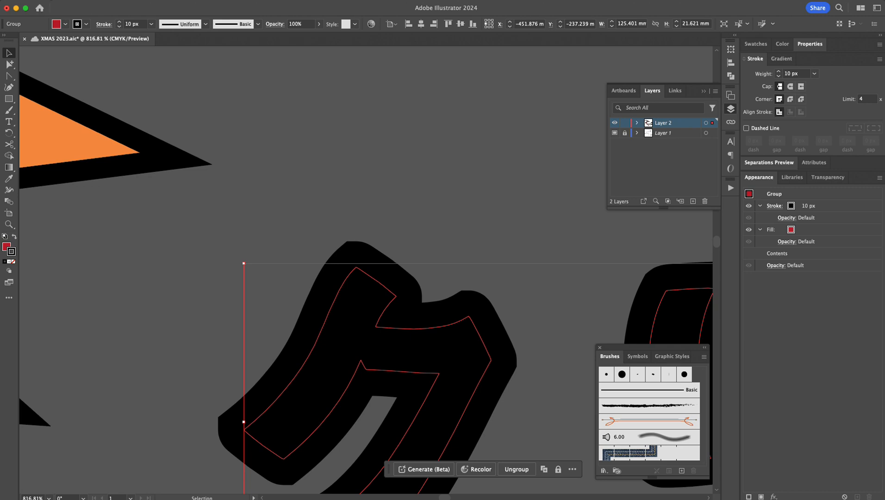
left_click(40, 5)
mouse_move(46, 23)
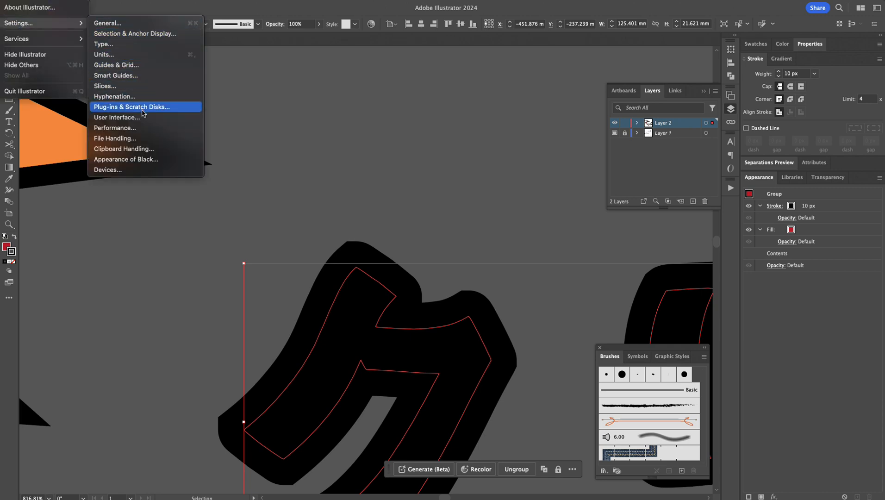
left_click(149, 28)
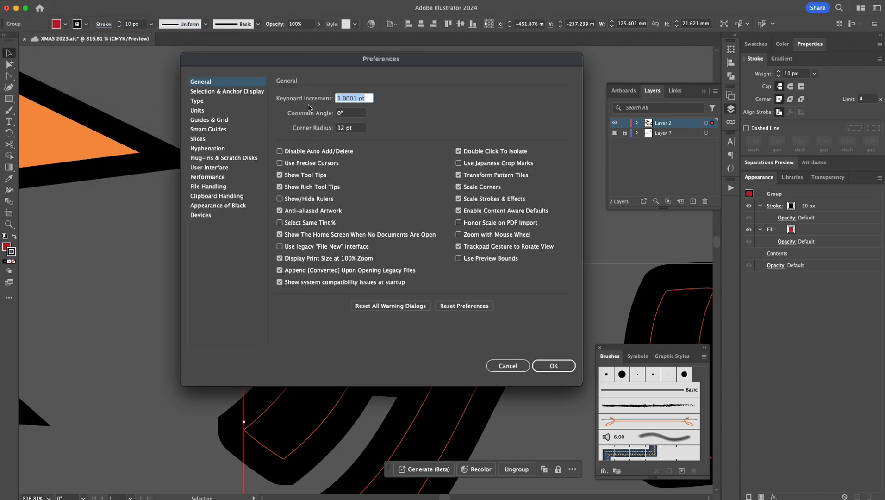
left_click(240, 95)
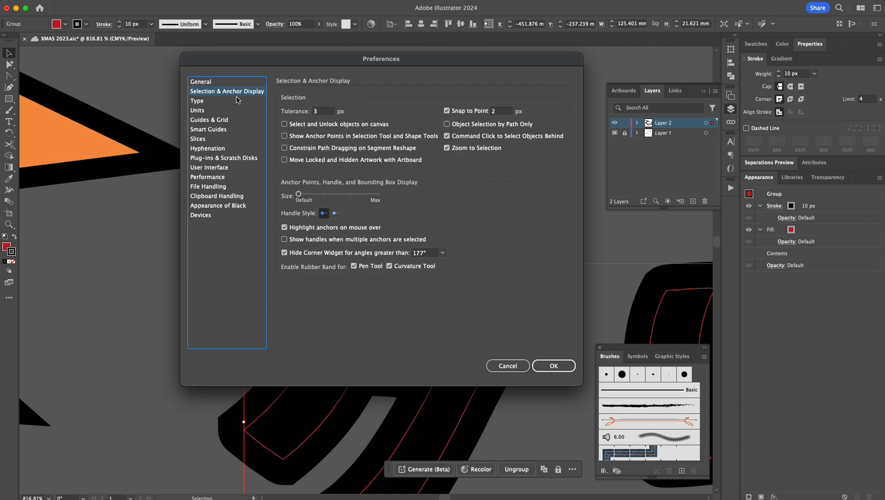
left_click(236, 102)
left_click(233, 111)
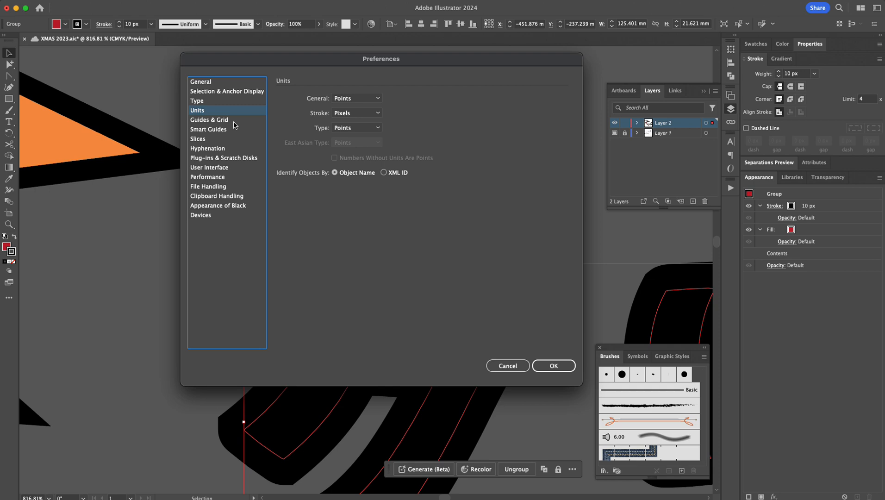
left_click(234, 121)
left_click(237, 134)
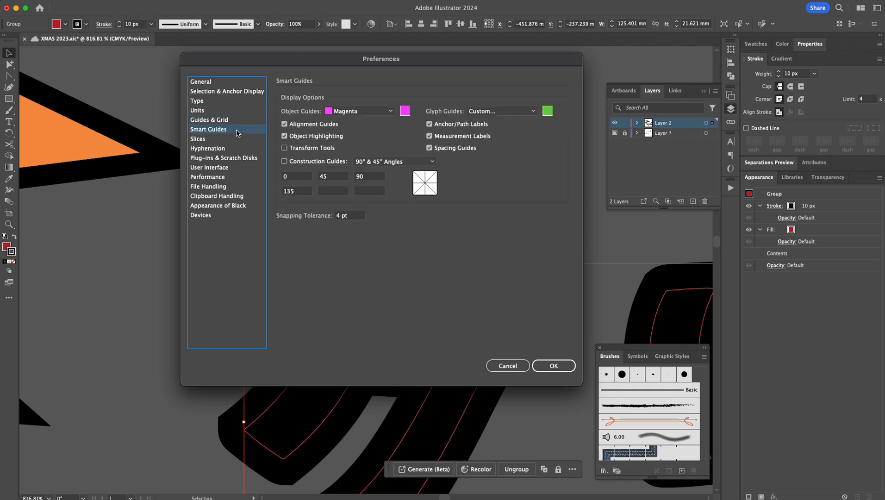
left_click(237, 140)
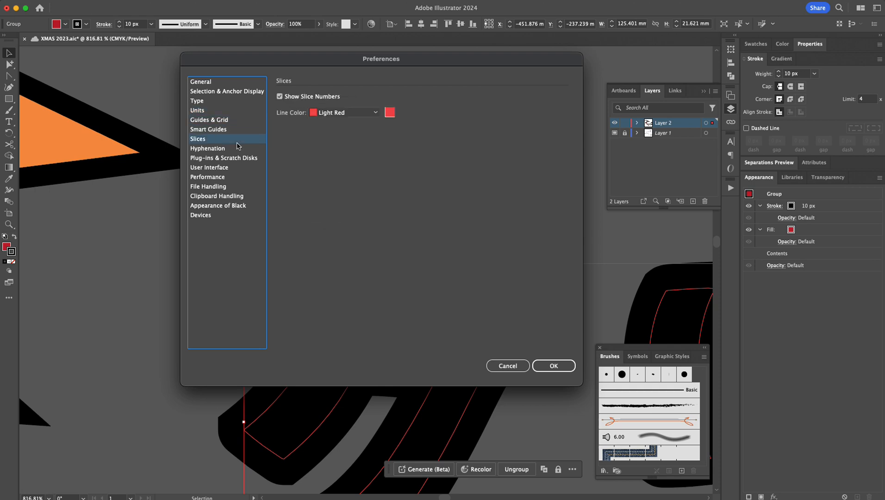
- Examine the Hyphenation through Devices preferences, including how Appearance of Black displays rich black, and cancel the preferences
left_click(237, 151)
left_click(240, 161)
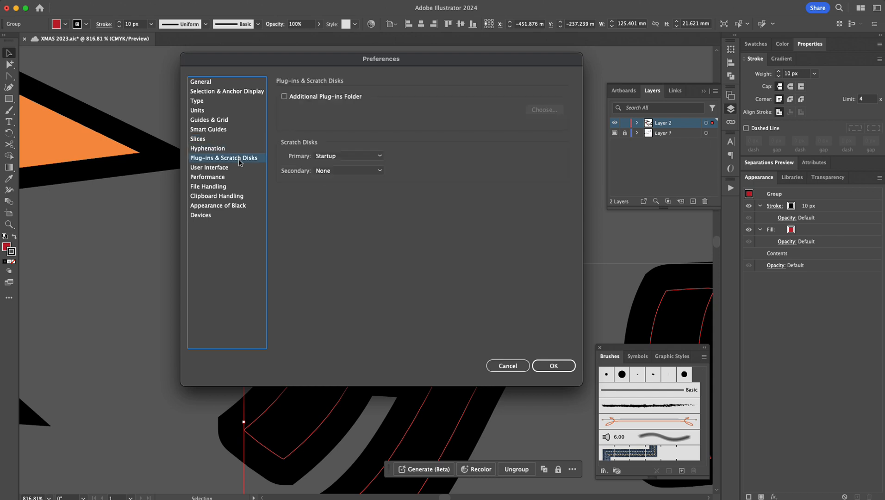
left_click(241, 170)
left_click(233, 179)
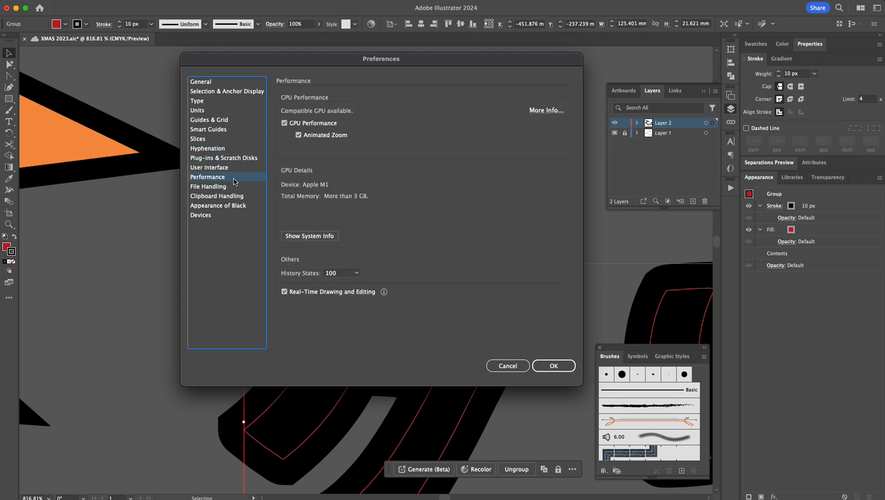
left_click(234, 187)
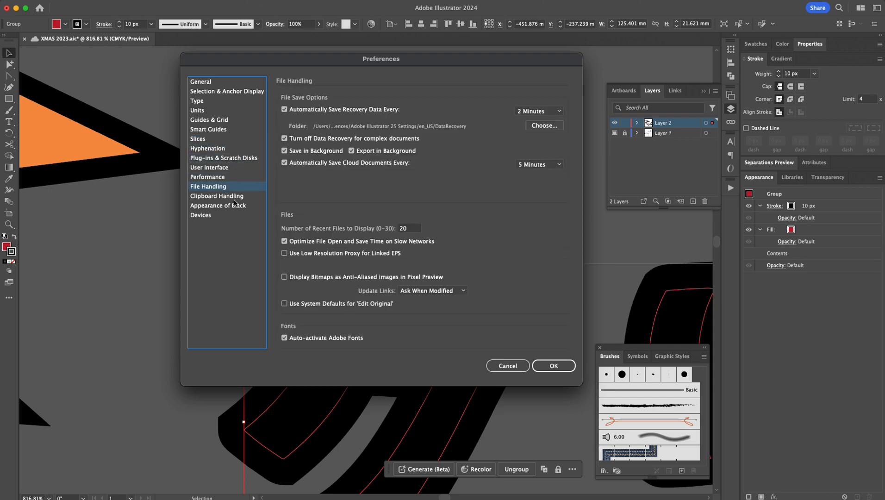
left_click(234, 197)
left_click(236, 207)
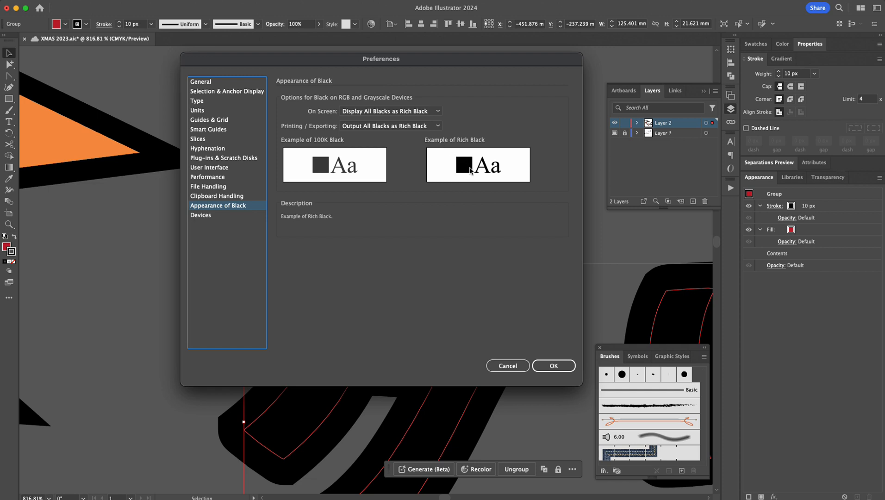
left_click(221, 216)
left_click(508, 366)
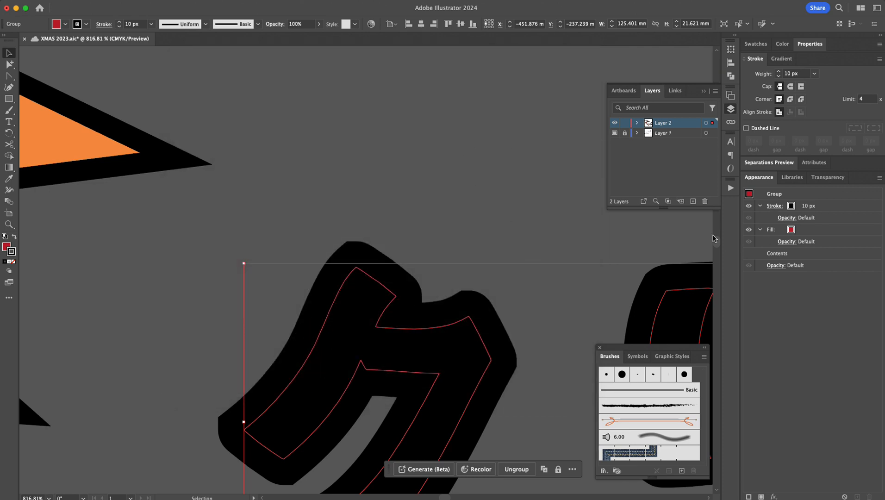
- Move the black stroke of クリスマス back below its red fill in the appearance stack and deselect the word
left_click(837, 209)
left_click(836, 206)
left_click(857, 206)
left_click_drag(860, 210, 859, 249)
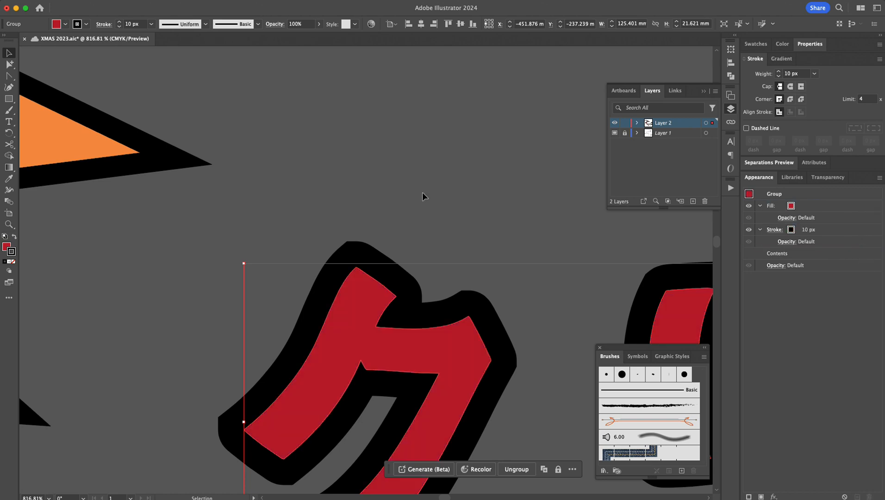
left_click(362, 211)
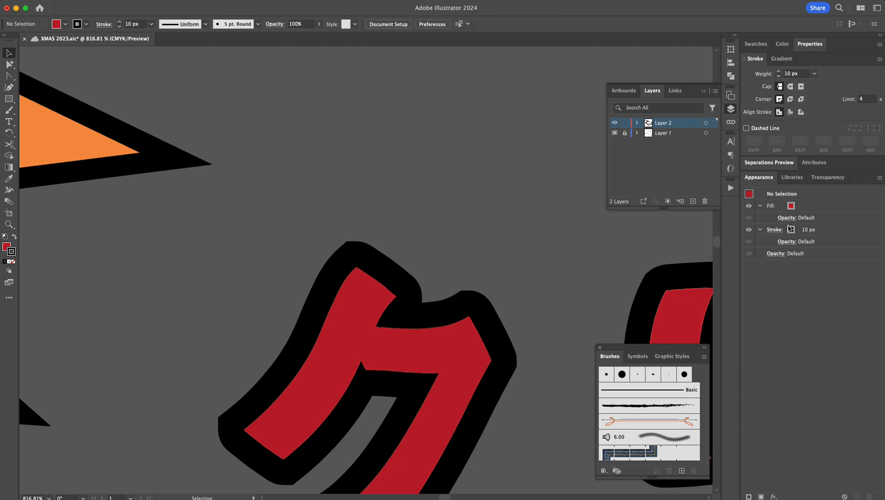
- Start an Outer Glow effect with nothing selected and set the glow colour to yellow FFFF00
left_click(834, 210)
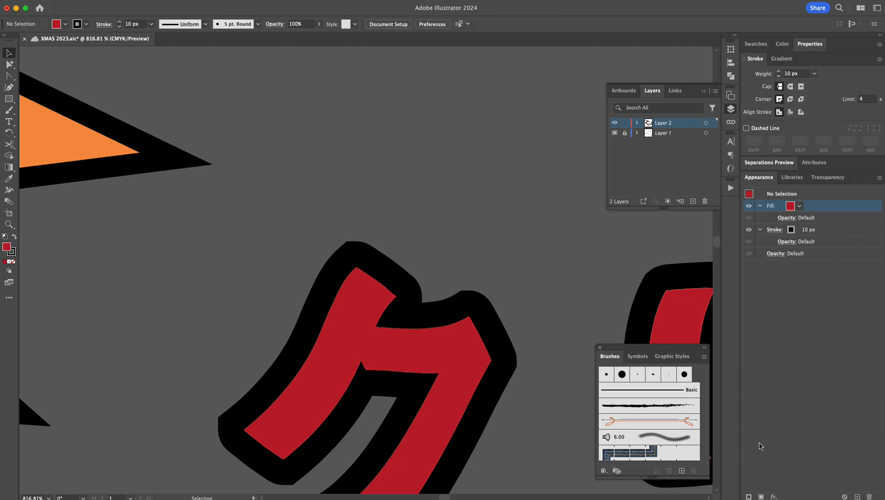
left_click(820, 250)
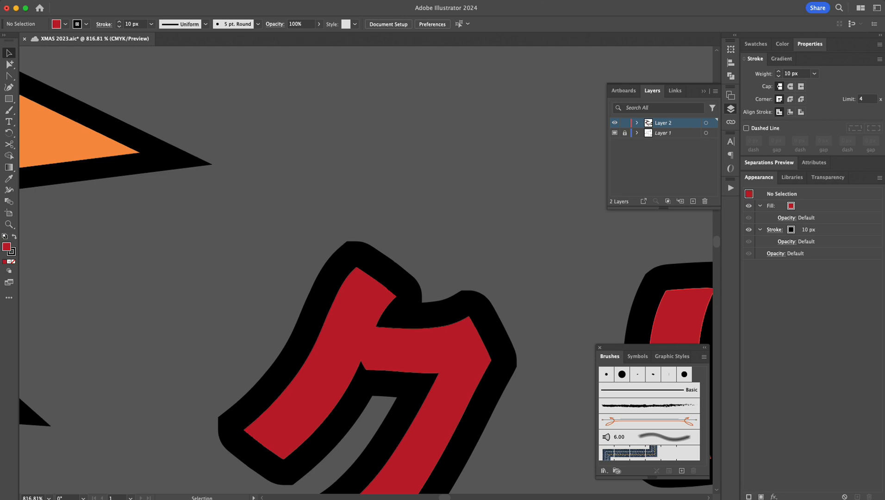
mouse_move(774, 498)
left_click(772, 497)
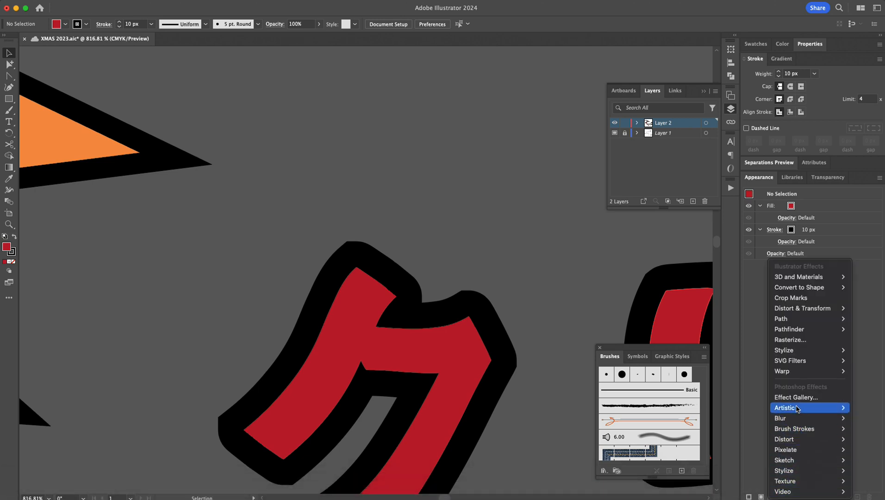
mouse_move(795, 354)
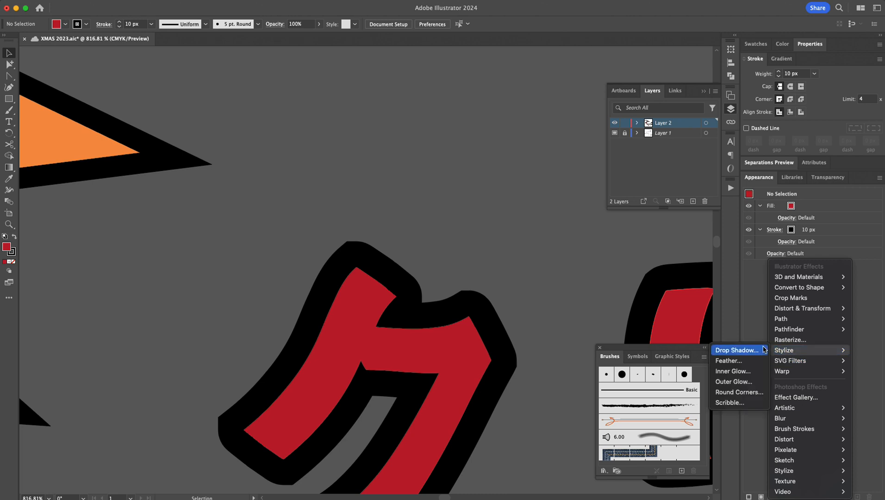
left_click(757, 384)
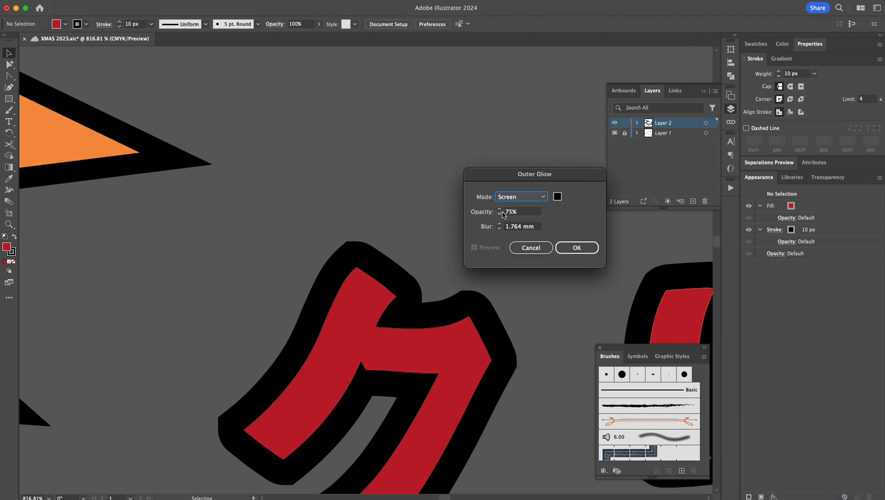
left_click(544, 198)
left_click(544, 198)
left_click(558, 197)
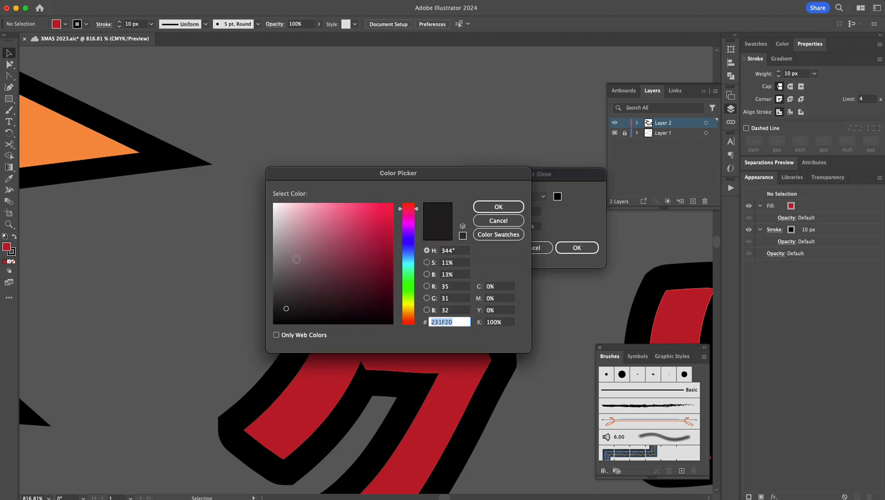
left_click_drag(413, 318, 412, 304)
left_click_drag(381, 217, 403, 200)
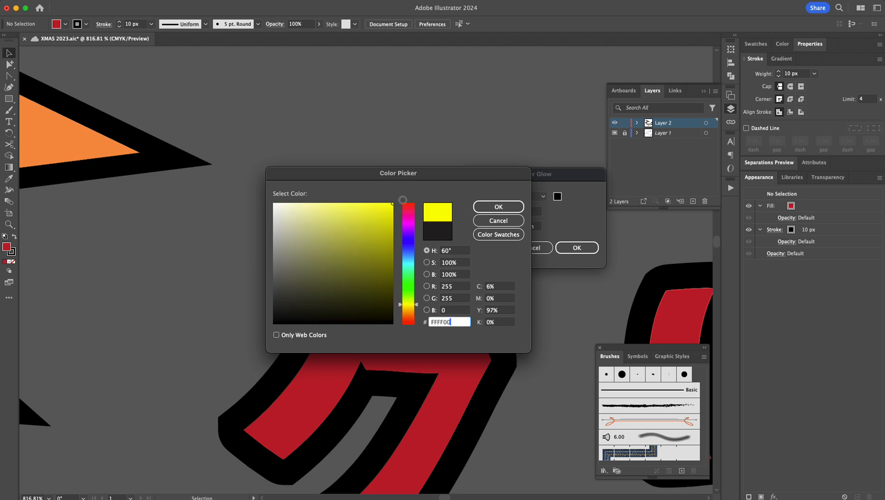
left_click(507, 207)
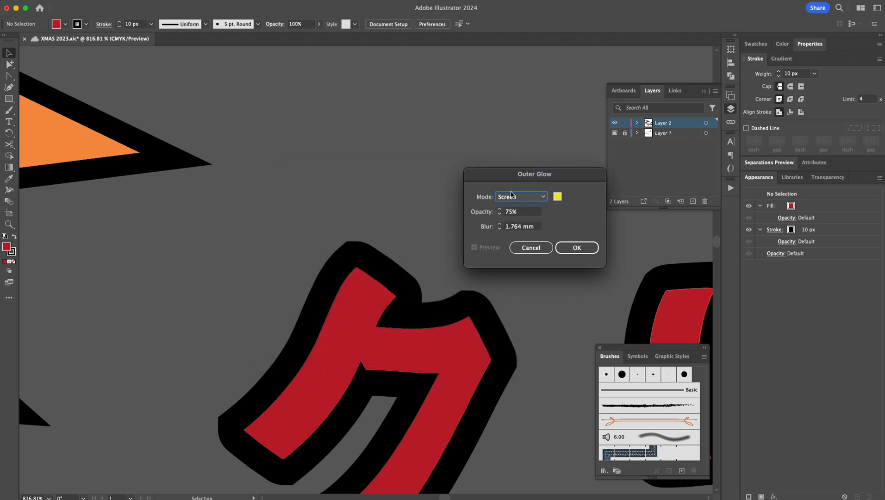
- Set the glow's blending mode to Normal, apply the effect and select the Outer Glow entry in the appearance stack
left_click(534, 197)
left_click(535, 209)
left_click(525, 198)
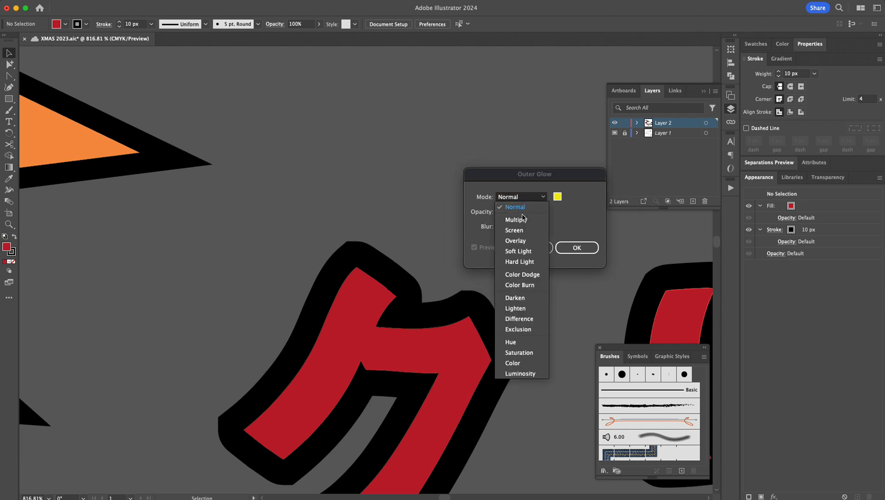
left_click(514, 207)
left_click(576, 249)
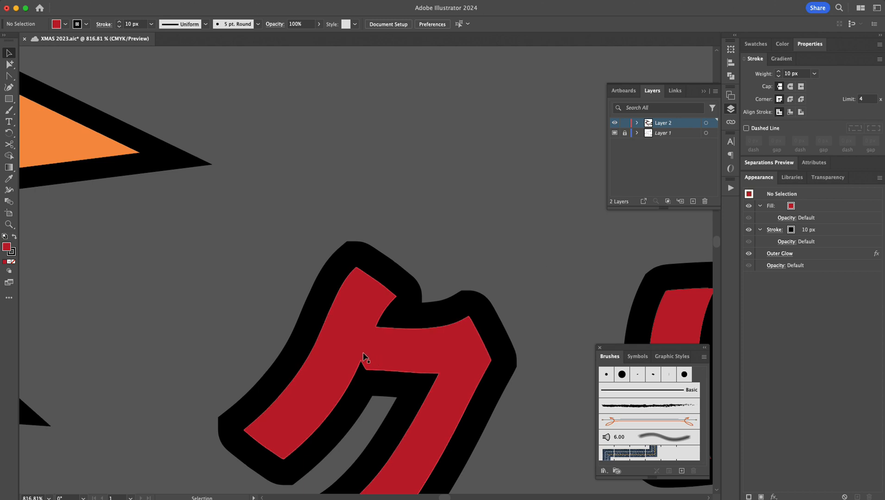
left_click(817, 255)
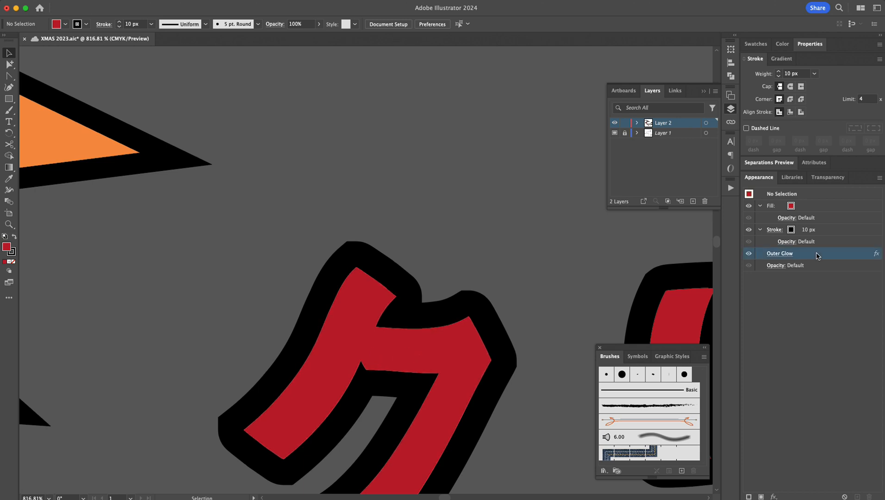
- Reopen the Outer Glow settings, cancel them and delete the Outer Glow effect from the appearance stack
left_click(774, 254)
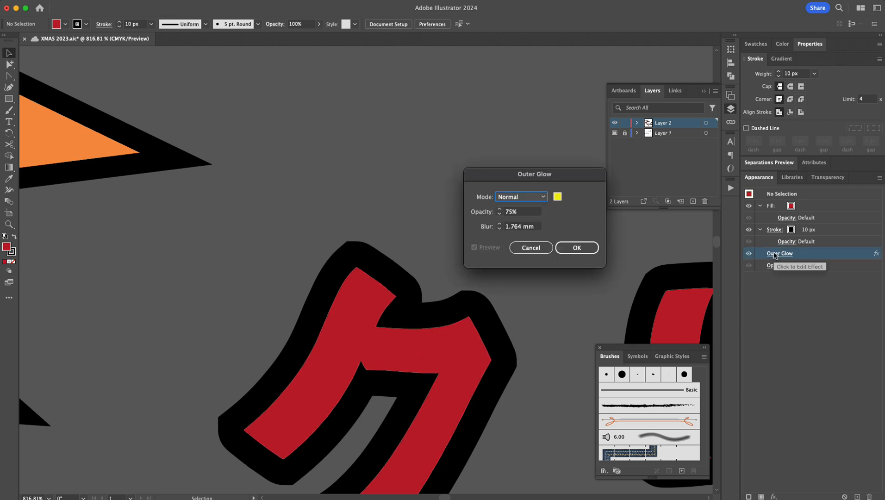
left_click(520, 247)
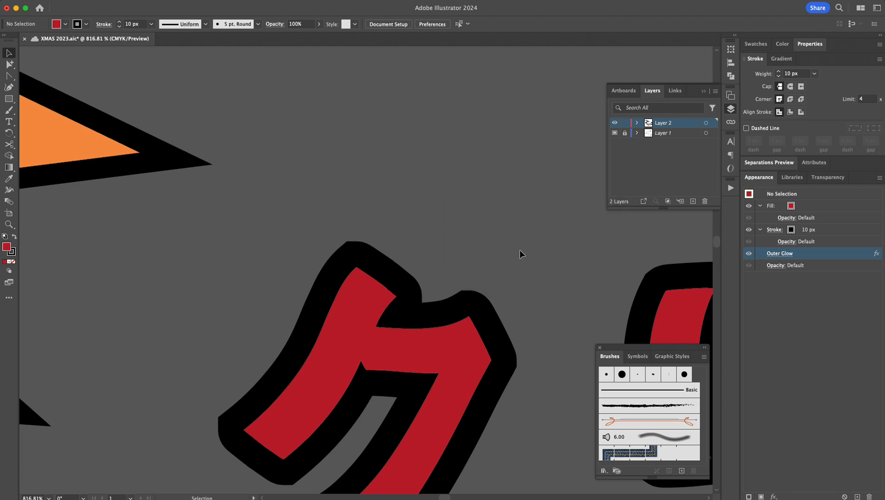
left_click(870, 497)
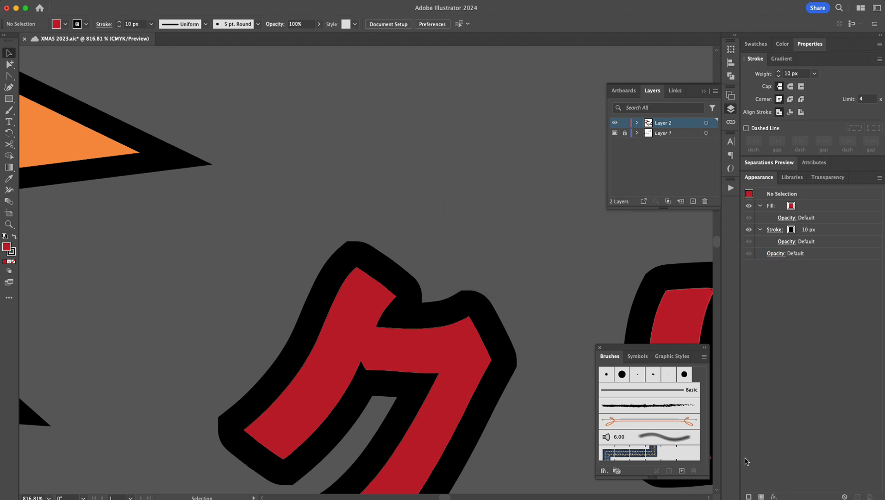
- Select the entire Merry Christmas snowman-and-Santa design and duplicate it horizontally into the empty space above メリー
key("super+space")
left_click(501, 278, "alt+super")
left_click(399, 296, "alt+super")
left_click(394, 299, "alt+super")
left_click(393, 299, "alt+super")
left_click(394, 300, "alt+super")
left_click(394, 300, "alt+super")
left_click_drag(391, 242, 429, 302)
left_click(363, 199)
left_click(355, 282, "shift")
left_click_drag(353, 283, 373, 463)
left_click(80, 105)
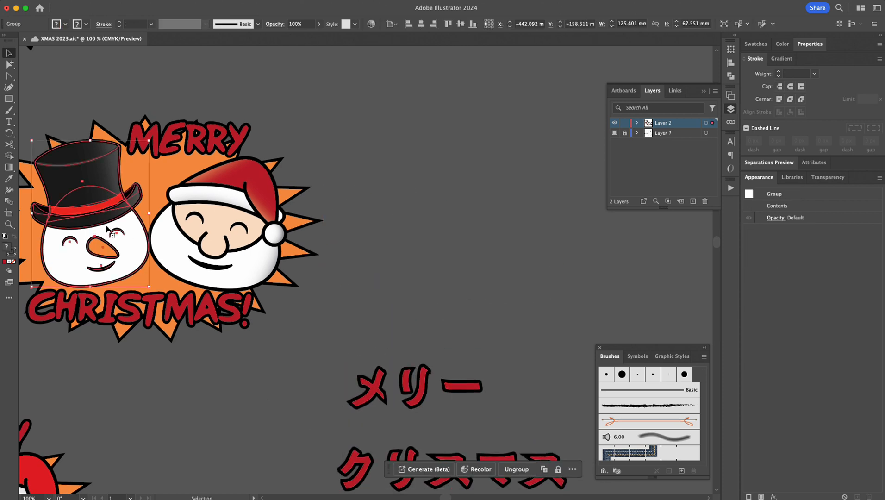
left_click_drag(60, 92, 253, 344)
mouse_move(102, 226)
left_mouse_down()
mouse_move(142, 226)
mouse_move(101, 221)
left_mouse_up()
left_click(315, 125)
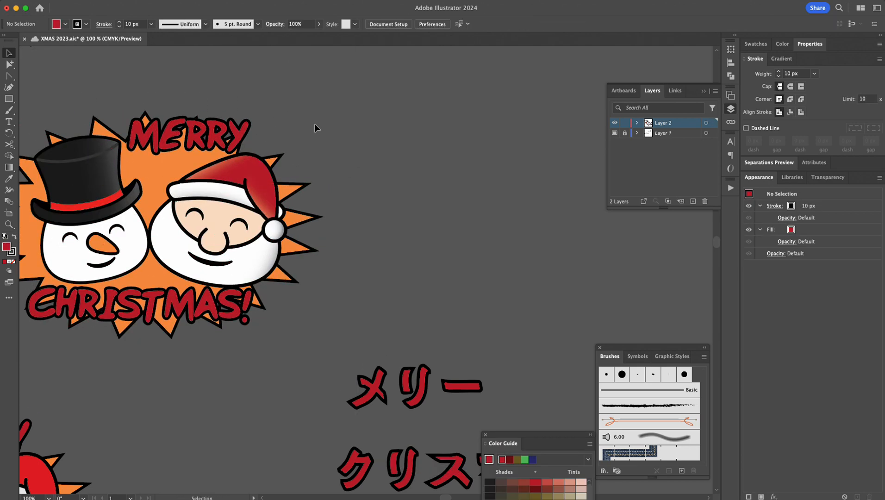
left_click(133, 330)
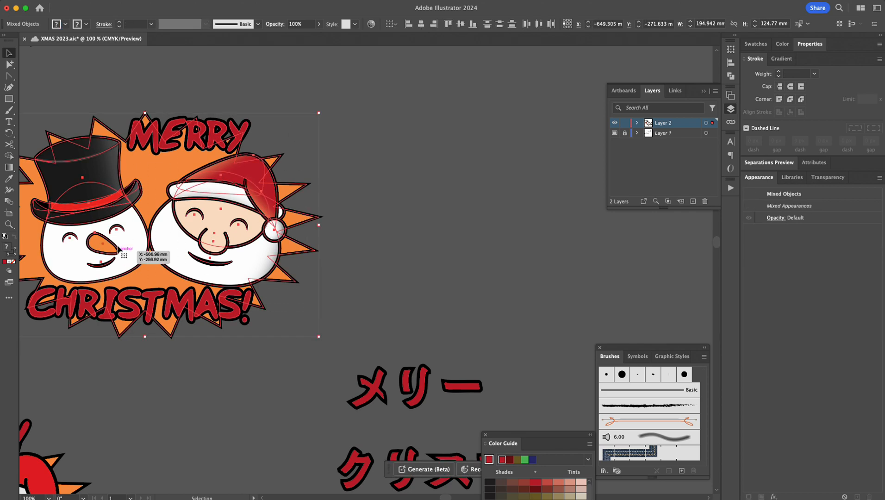
left_click_drag(97, 192, 471, 193)
key("alt")
key("shift")
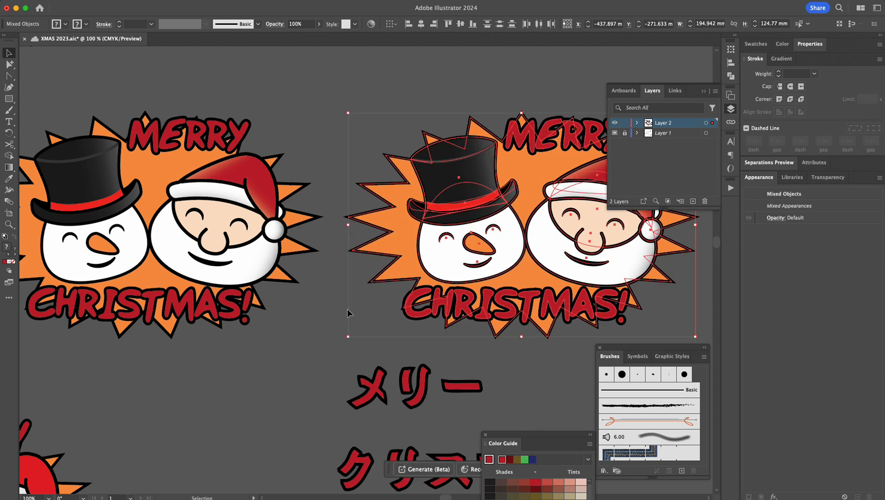
- Delete the CHRISTMAS! and MERRY lettering from the duplicated design
left_click(329, 321)
left_click_drag(328, 321, 194, 299)
left_click(357, 276)
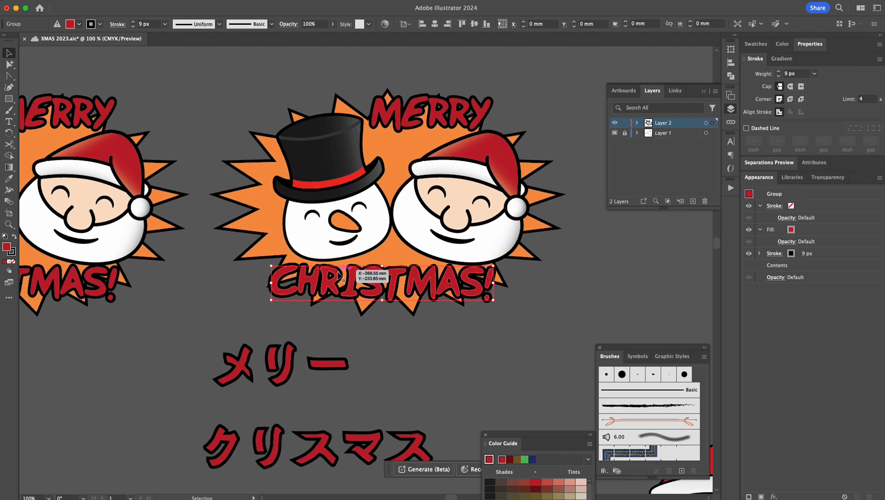
key("Delete")
left_click(406, 141)
key("Delete")
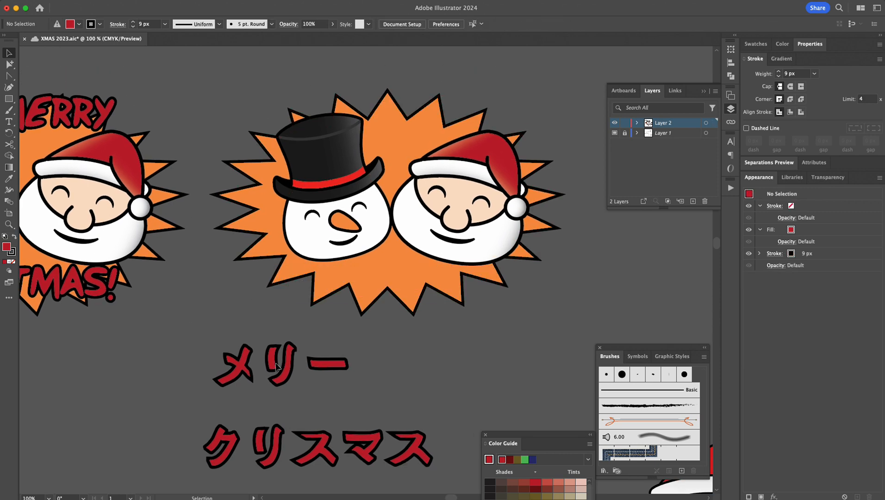
- Place メリー above the Santa in the copy, enlarge it to about 78.5 mm wide, and put クリスマス below the heads
left_click_drag(249, 365, 393, 122)
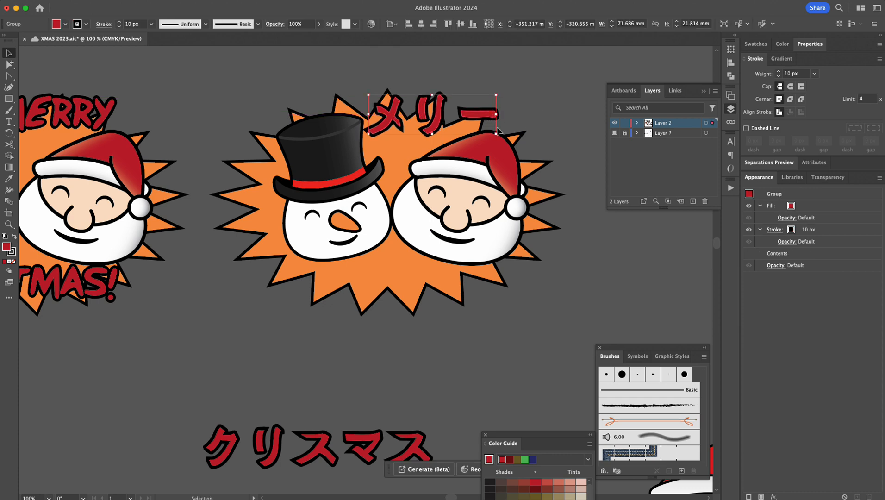
left_click_drag(496, 135, 533, 141)
left_click_drag(396, 116, 398, 120)
left_click_drag(224, 457, 316, 291)
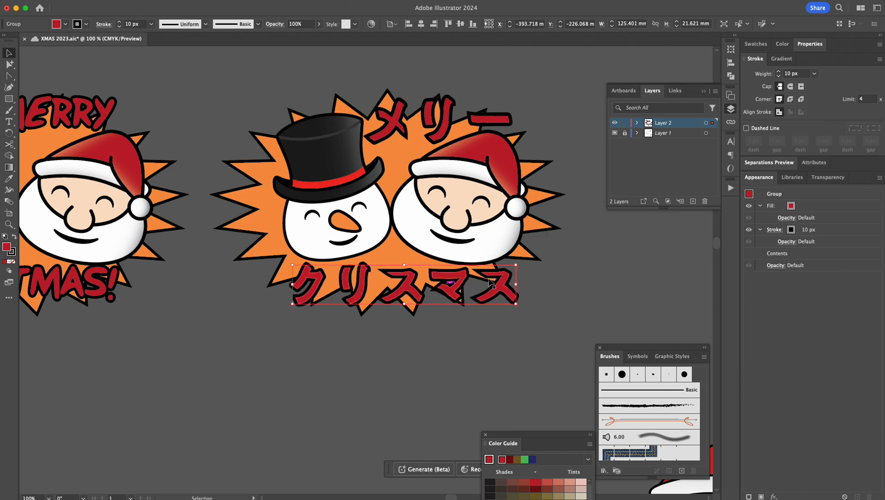
- Enlarge メリー and クリスマス together to about 137.8 × 125.3 mm overall and reposition them over the starburst
scroll(223, 200, "left", 5)
scroll(223, 200, "right", 6)
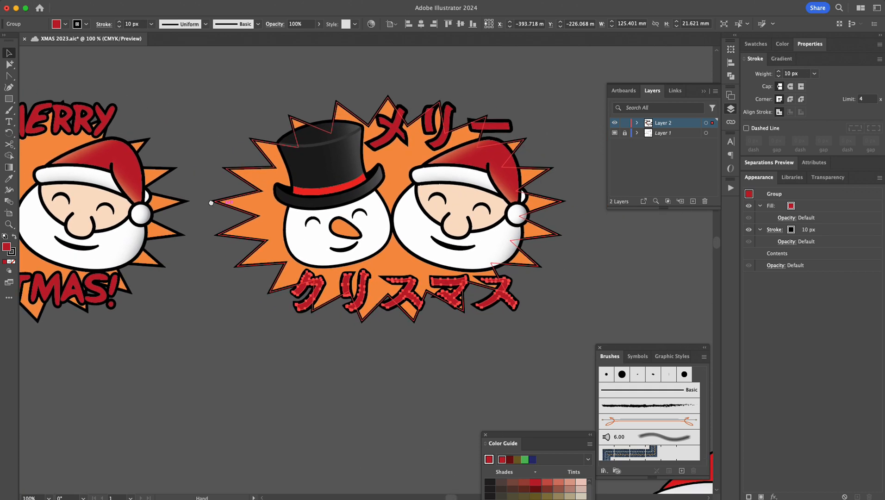
left_click(364, 127)
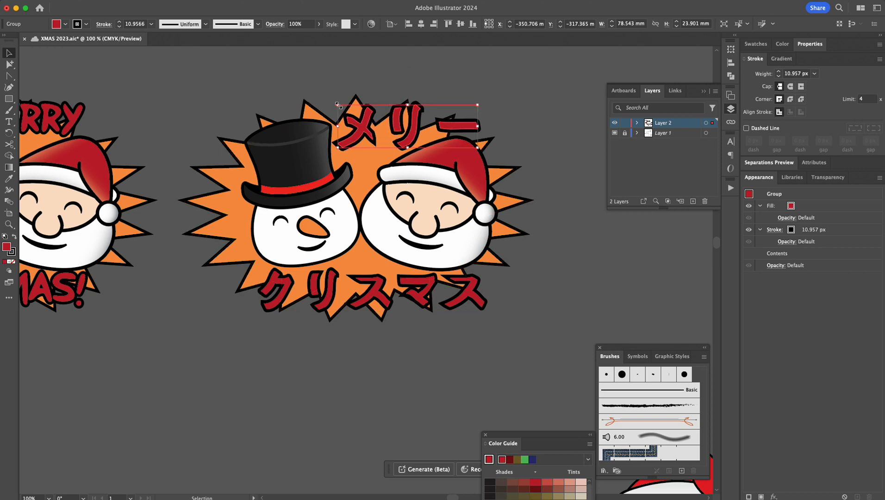
left_click(357, 289, "shift")
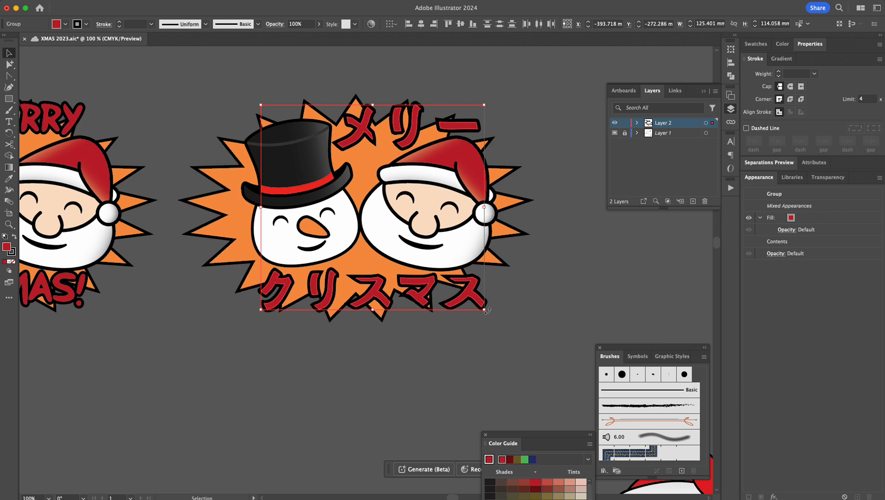
left_click_drag(484, 310, 511, 331)
left_click_drag(289, 312, 284, 303)
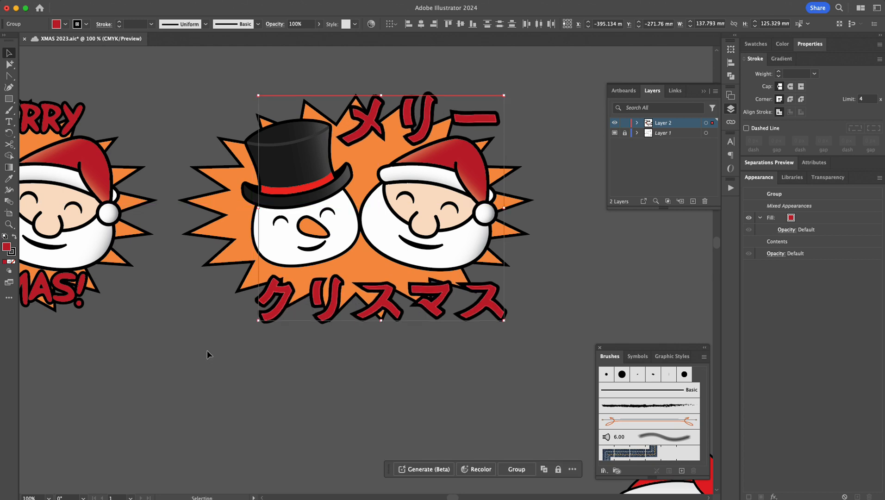
left_click(208, 356)
- Centre クリスマス horizontally on the orange starburst, nudge it up slightly and deselect it
left_click(230, 247)
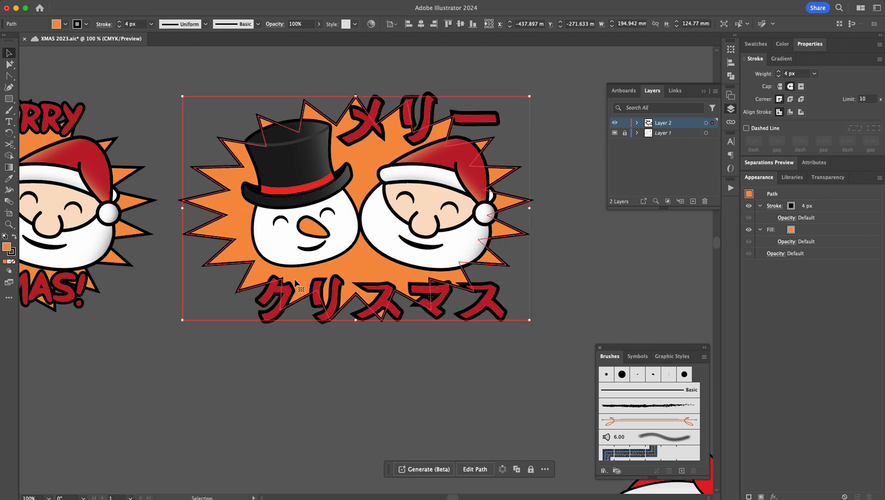
left_click(330, 282, "shift")
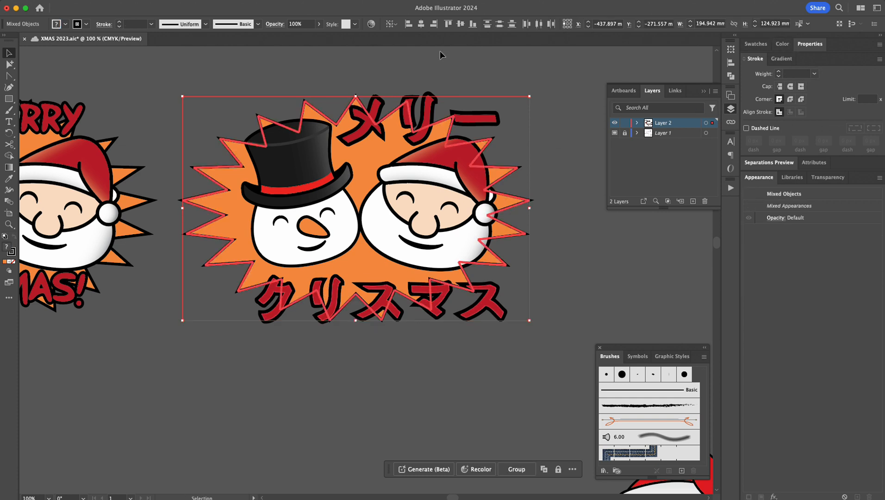
left_click(421, 23)
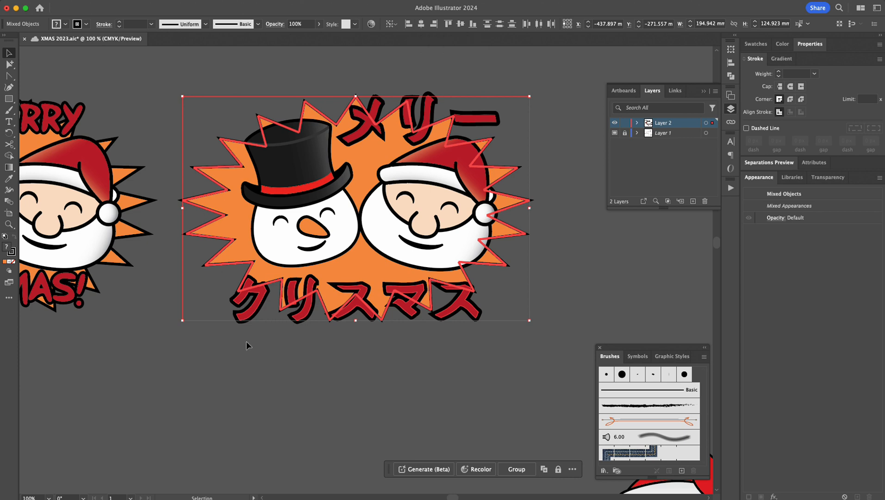
left_click(251, 357)
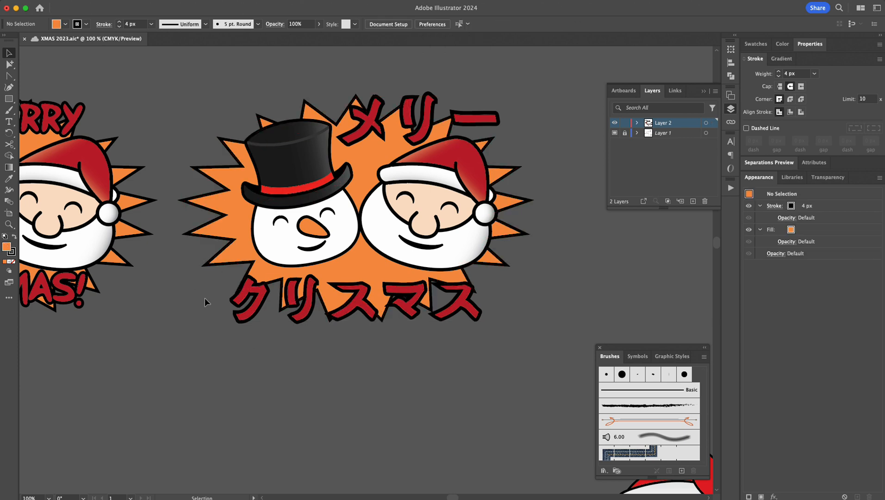
left_click(311, 296)
key("Up")
key("Up")
key("Up")
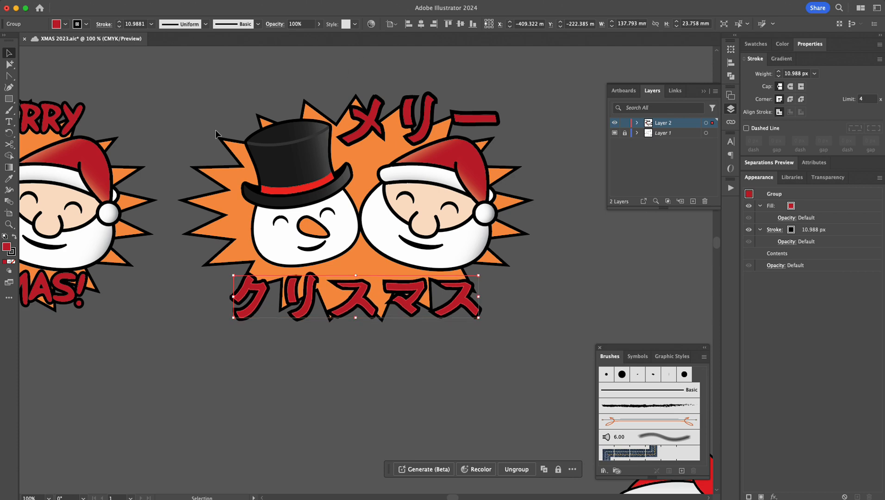
left_click(199, 74)
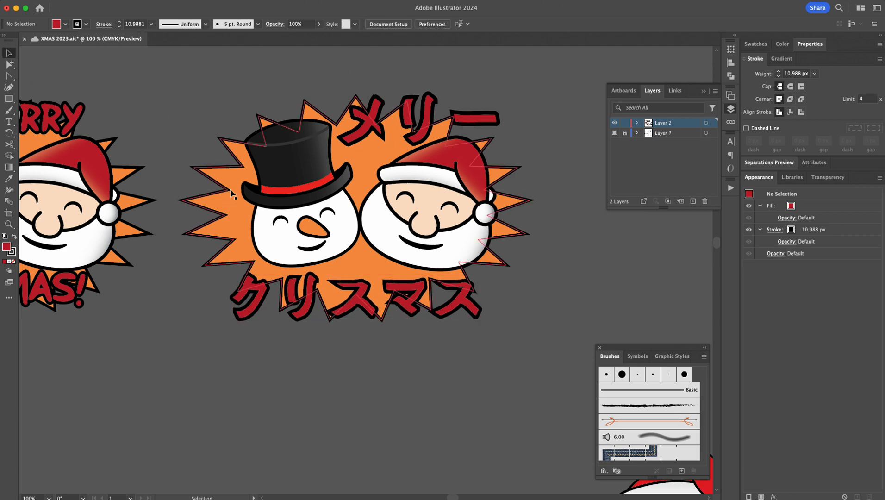
- Examine the Japanese version of the design next to the English one, both from afar and close up
left_click(399, 199, "alt+super")
left_click(392, 209, "alt+super")
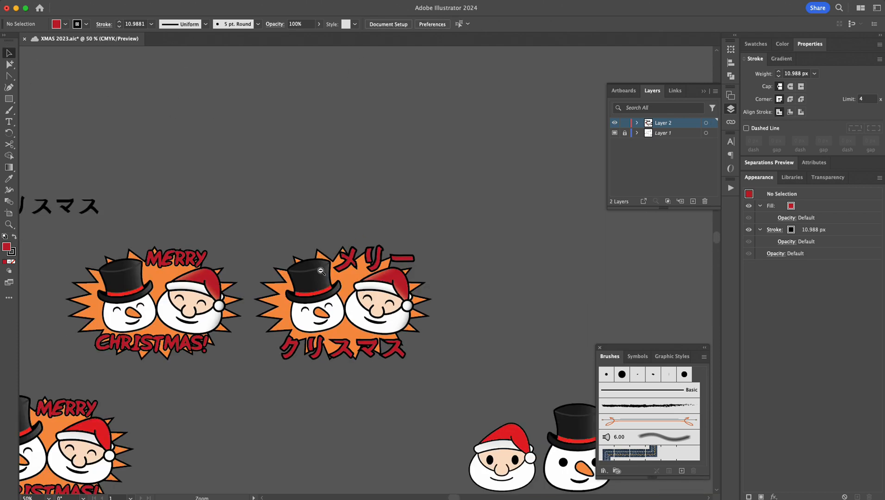
left_click_drag(279, 233, 290, 140)
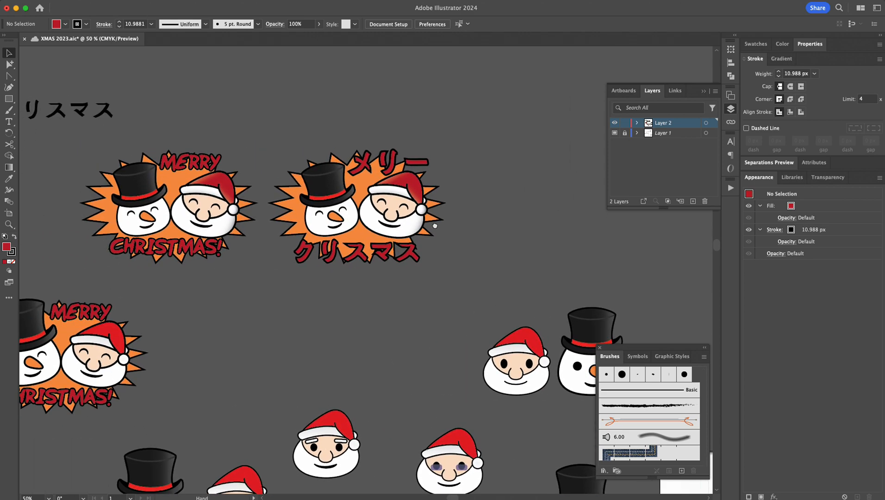
left_click_drag(415, 198, 446, 240)
left_click(410, 225)
left_click(389, 306)
left_click(402, 268)
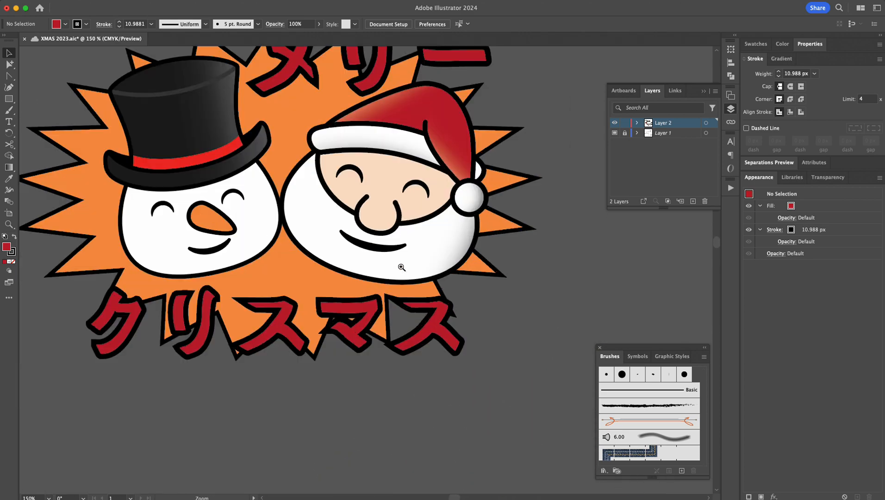
left_click_drag(287, 204, 350, 257)
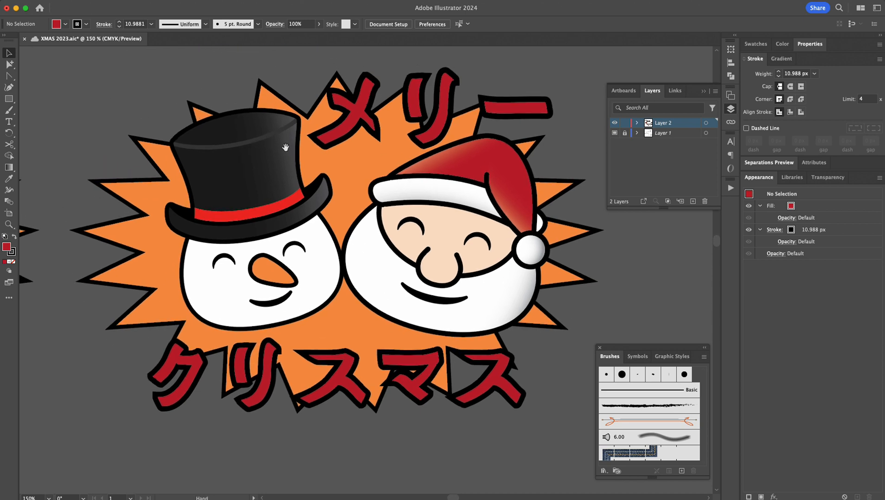
scroll(340, 283, "down", 3)
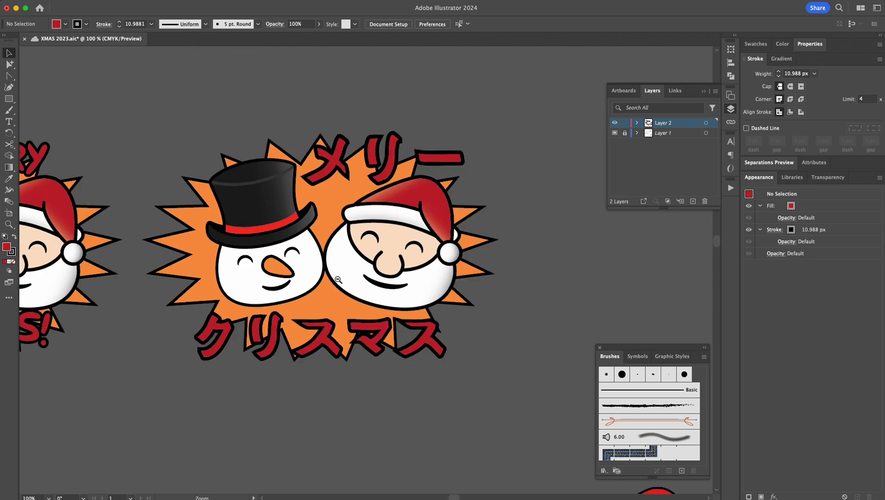
left_click(343, 281, "alt+super")
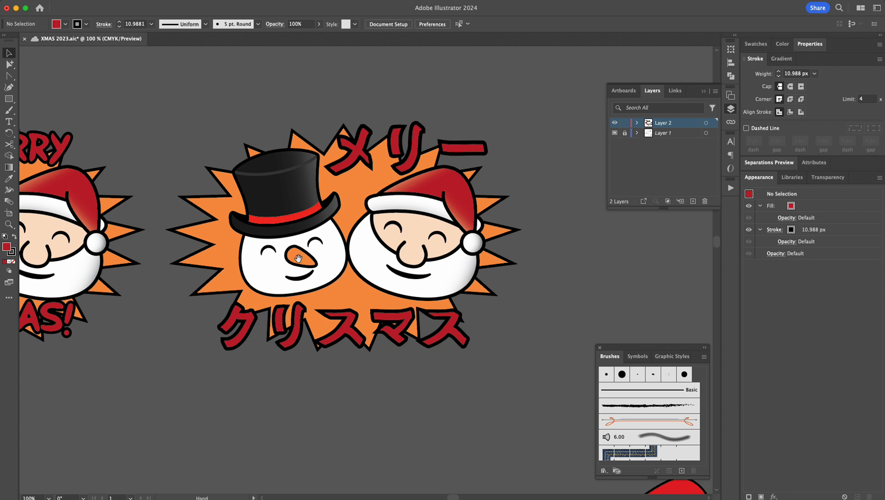
- Try dark brown, yellow, lime, green and red swatches as the fill of the Japanese version's starburst
left_click(214, 249)
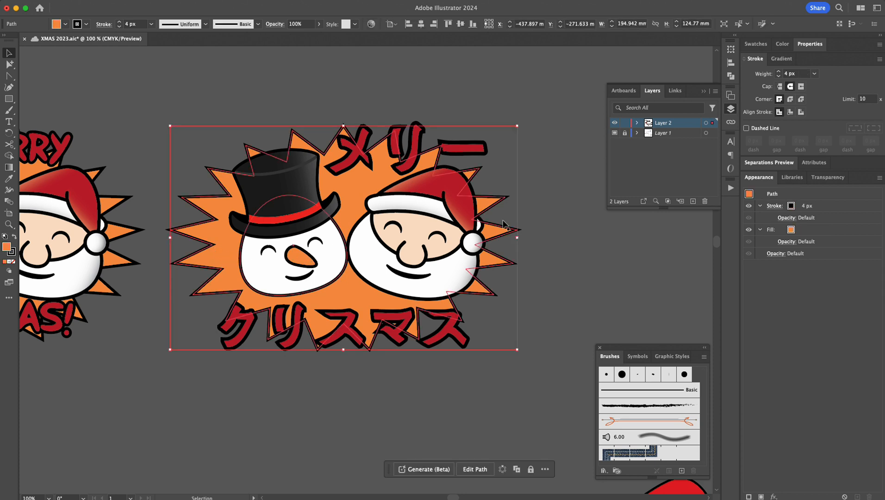
left_click(784, 44)
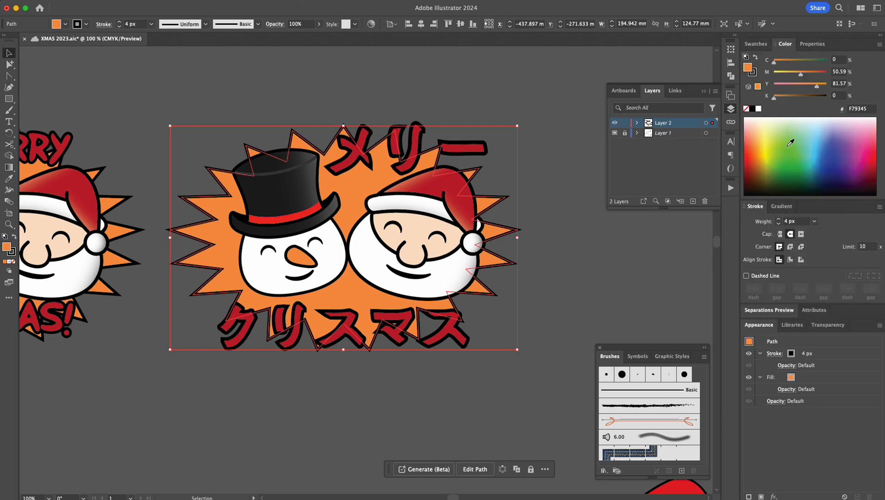
left_click(756, 44)
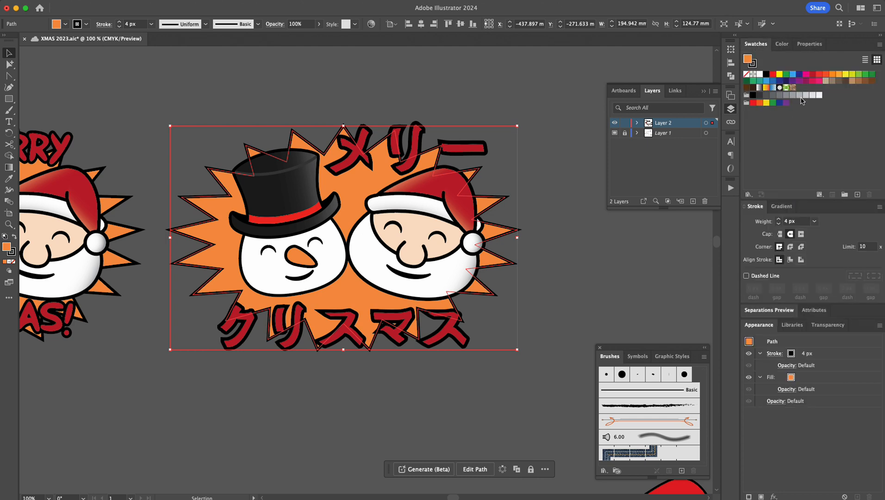
left_click(845, 82)
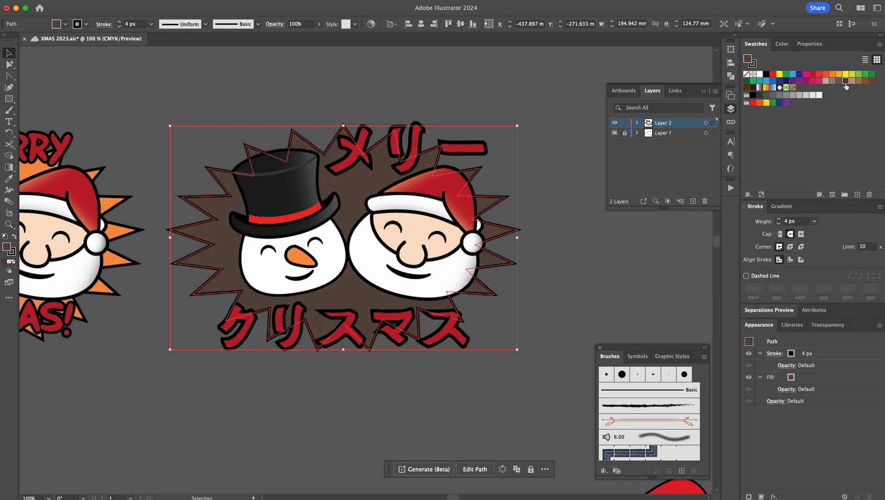
left_click(833, 81)
left_click(833, 74)
left_click(846, 74)
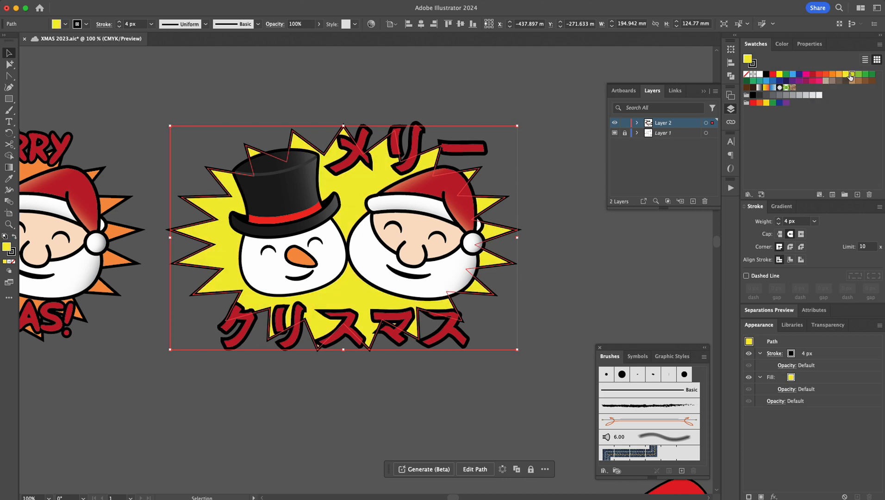
left_click(852, 74)
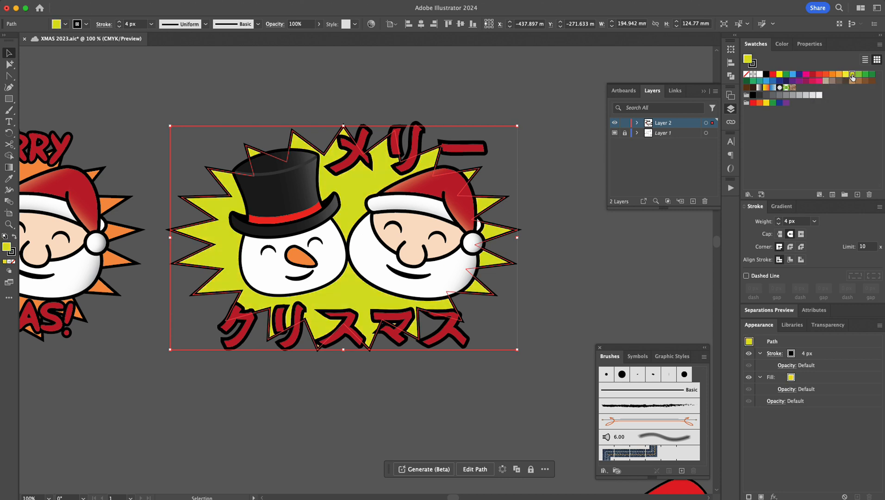
left_click(774, 103)
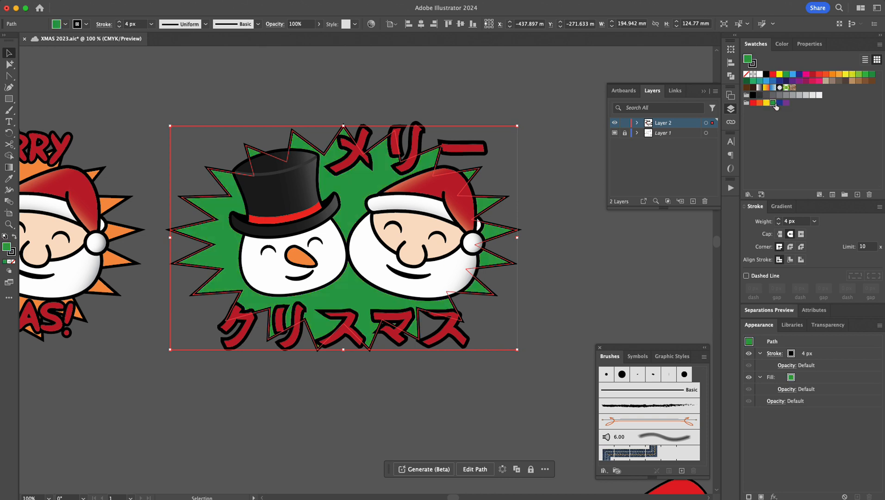
left_click(754, 103)
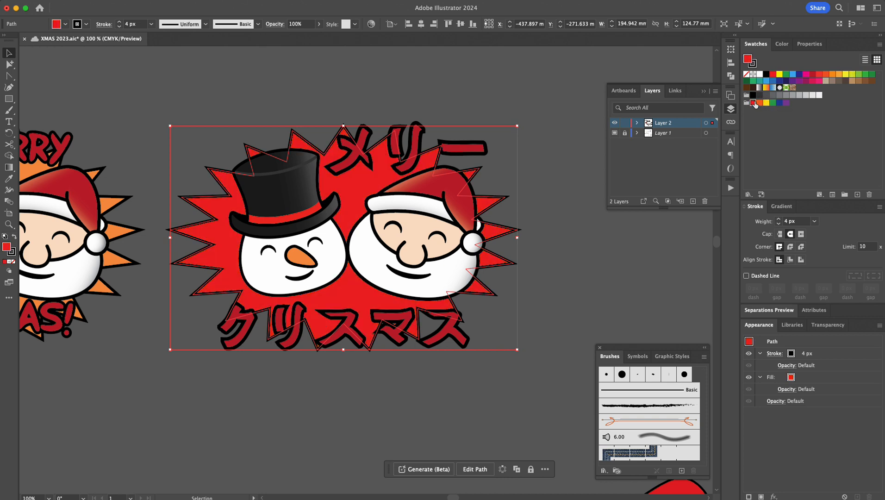
- Try brown, light blue, CMYK Magenta, red, dark green and a blue gradient as the starburst's fill
left_click(747, 88)
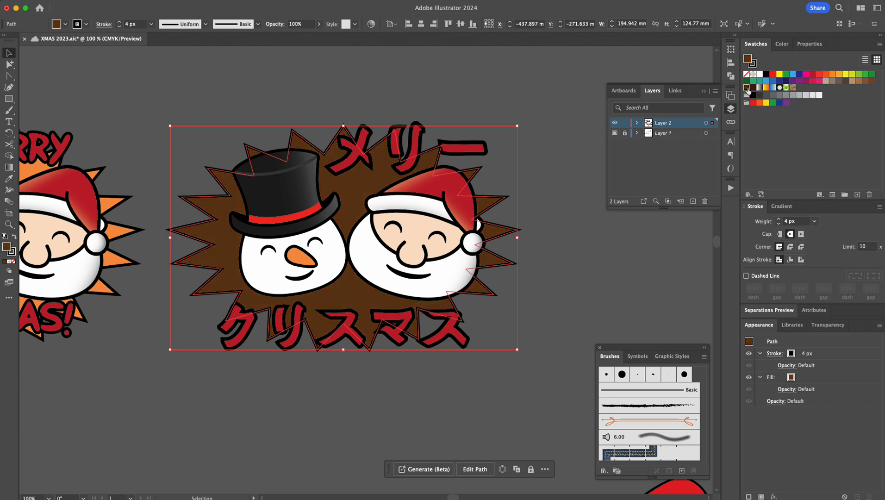
left_click(773, 74)
left_click(786, 74)
left_click(793, 74)
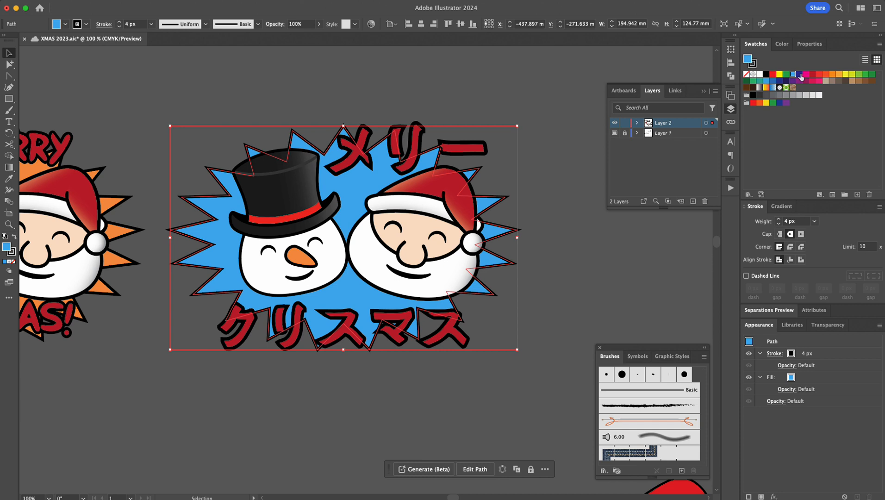
left_click(800, 75)
left_click(806, 74)
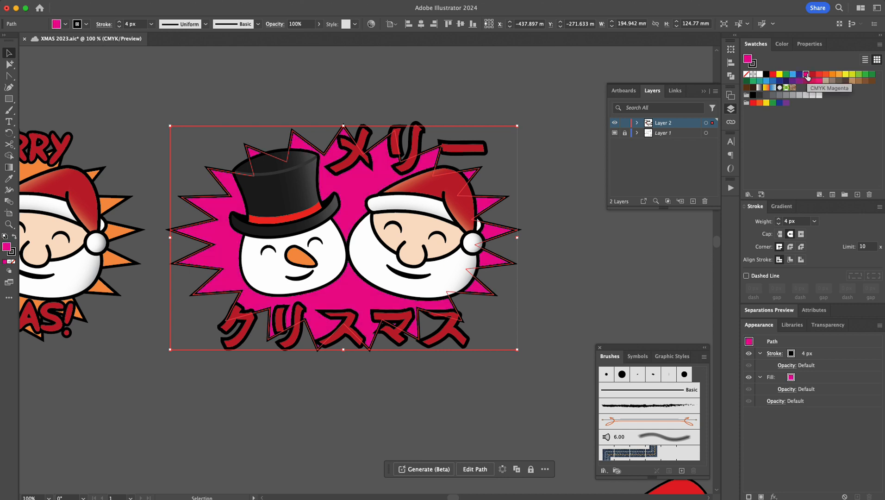
left_click(812, 75)
left_click(820, 75)
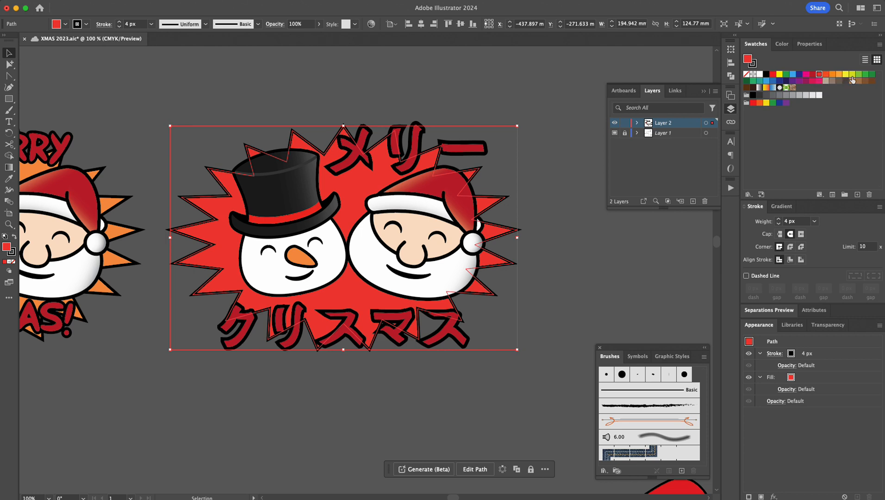
left_click(872, 74)
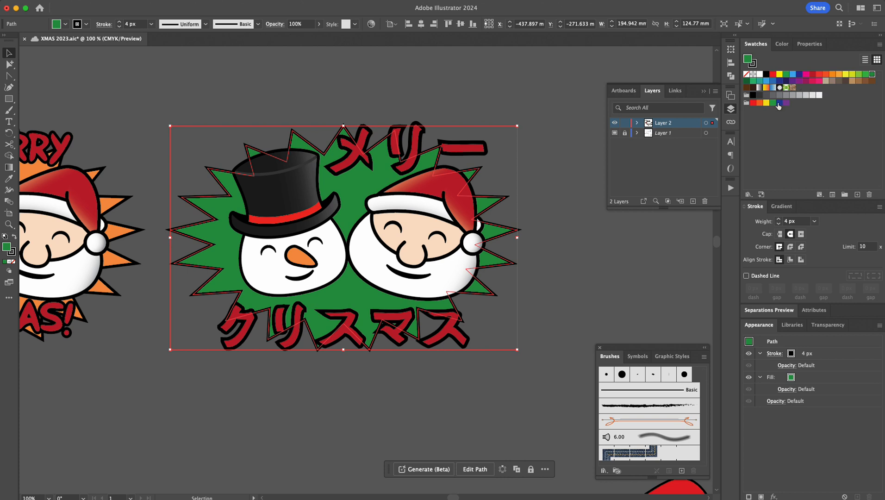
left_click(773, 87)
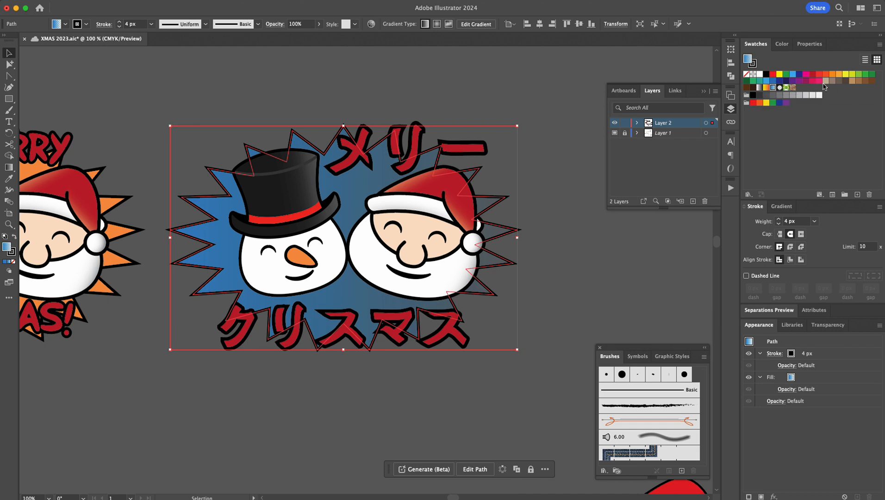
- Apply a lime fill to the starburst, adjust it to muted yellow C 12, M 15, Y 81, K 0, and save the file
left_click(853, 76)
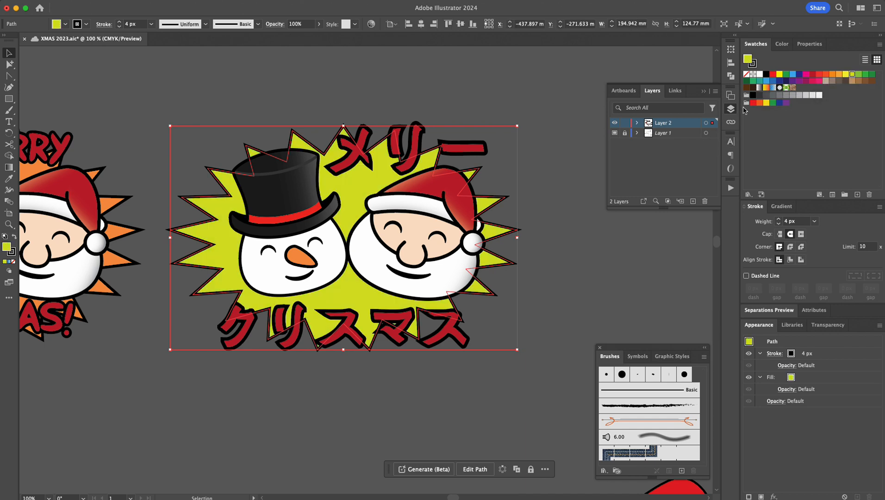
left_click(782, 44)
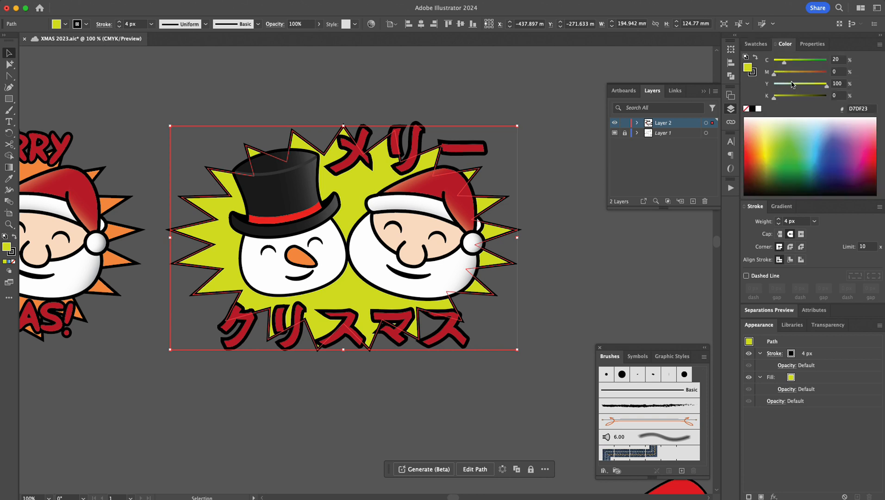
mouse_move(776, 76)
left_mouse_down()
mouse_move(793, 76)
mouse_move(773, 67)
left_mouse_up()
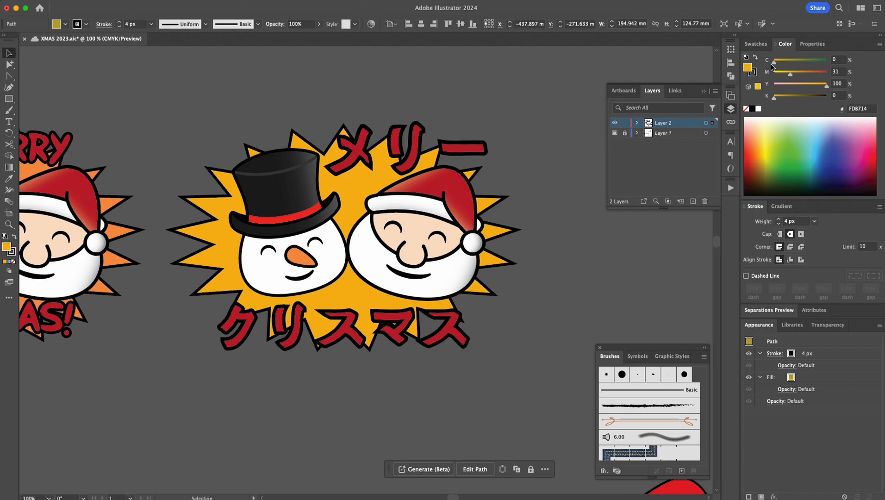
left_click_drag(826, 88, 784, 68)
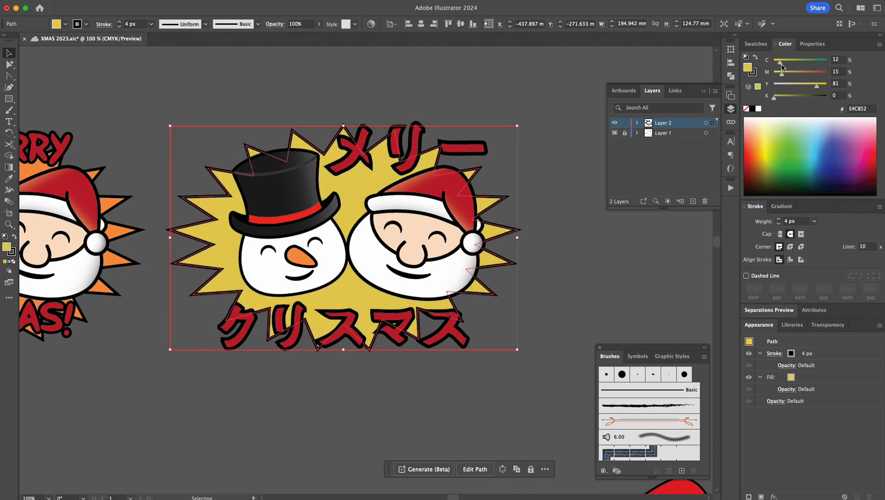
key("ctrl+s")
left_click(271, 111)
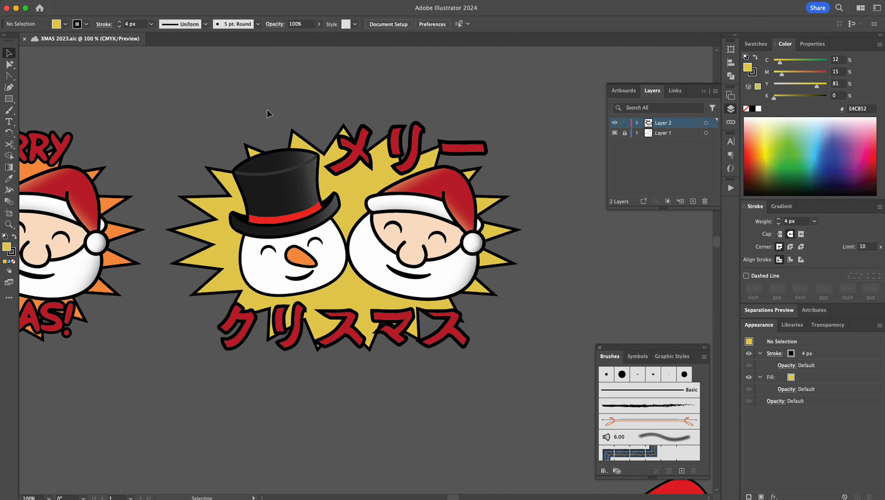
- Hide the black 4 px stroke of the yellow starburst and deselect it
left_click(221, 217)
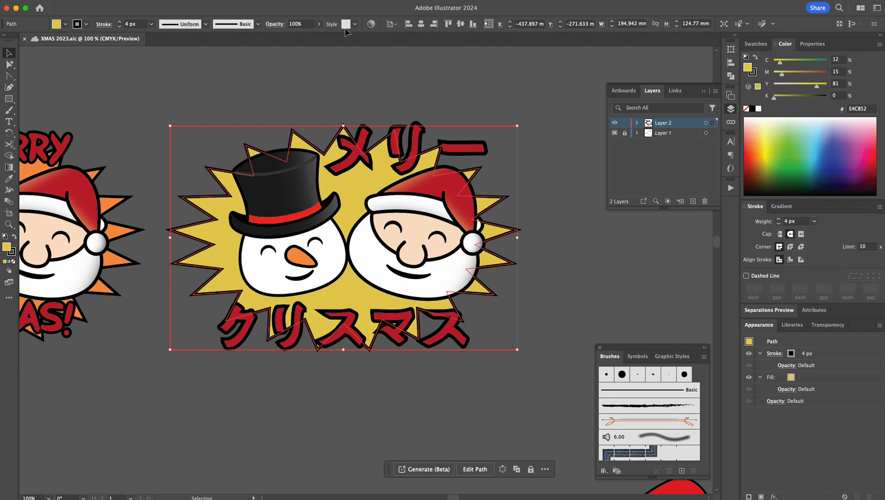
left_click(752, 73)
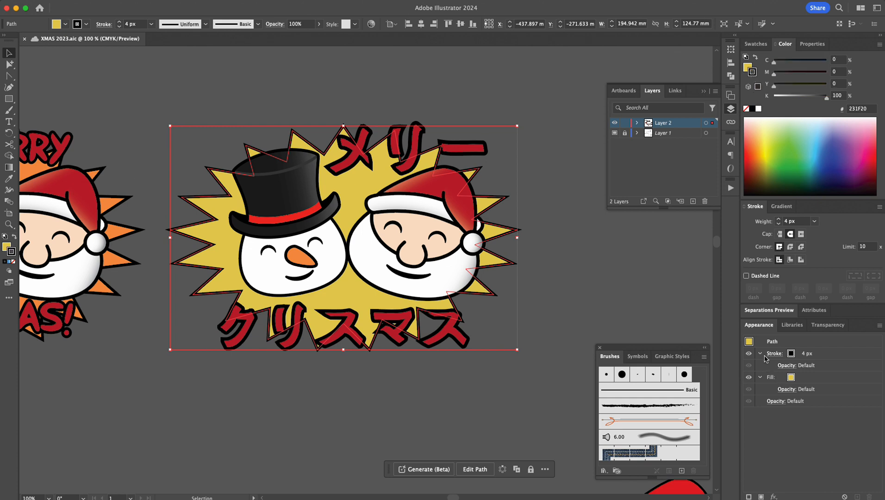
left_click(749, 354)
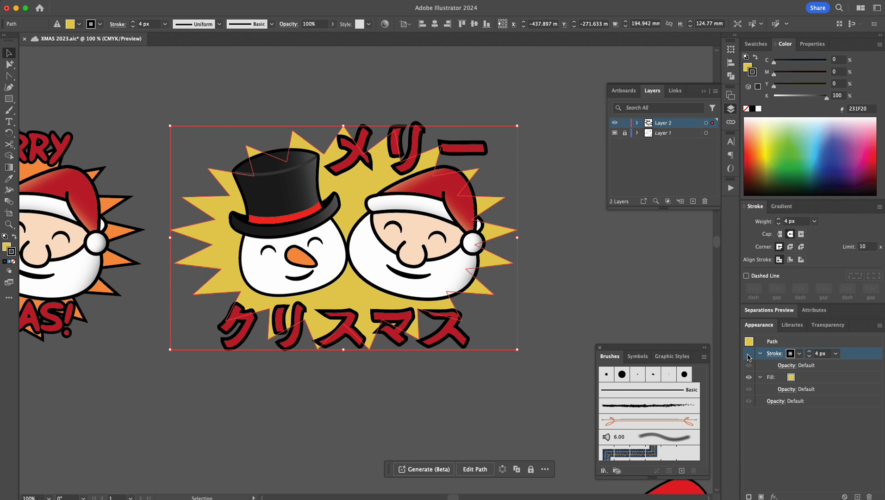
left_click(267, 361)
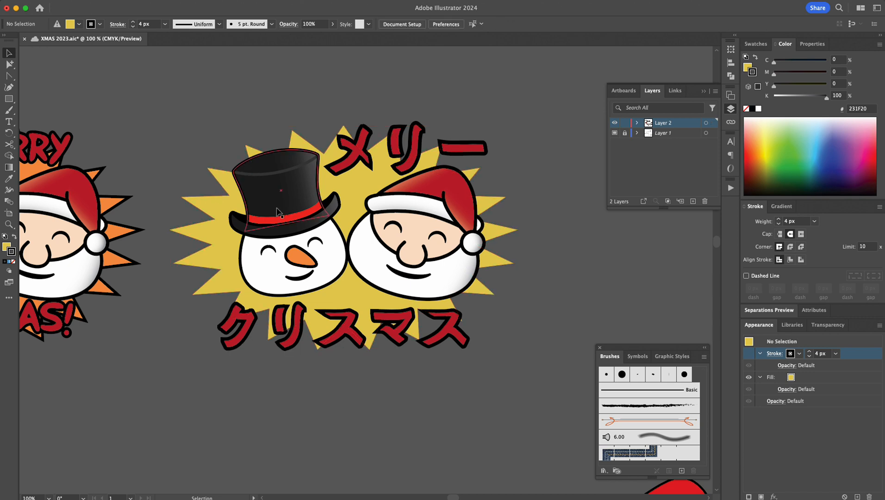
- Try a 5 px stroke weight on the whole snowman and Santa groups together
left_click(260, 280)
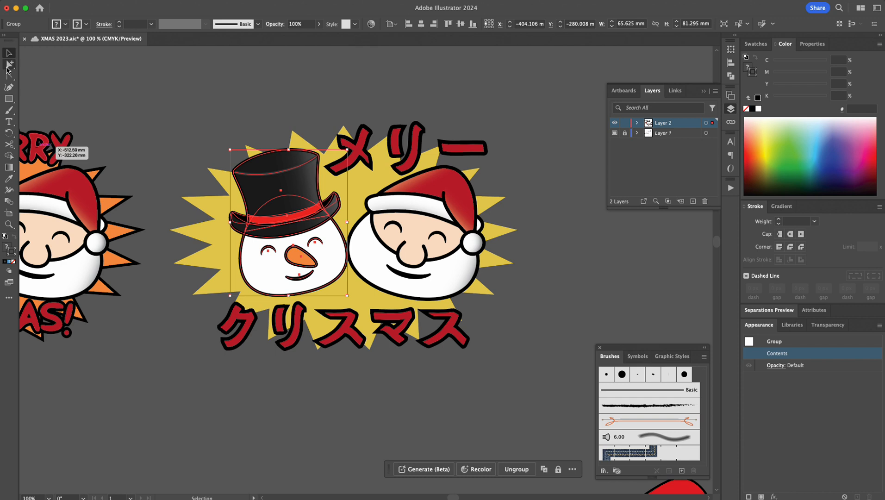
left_click(375, 278)
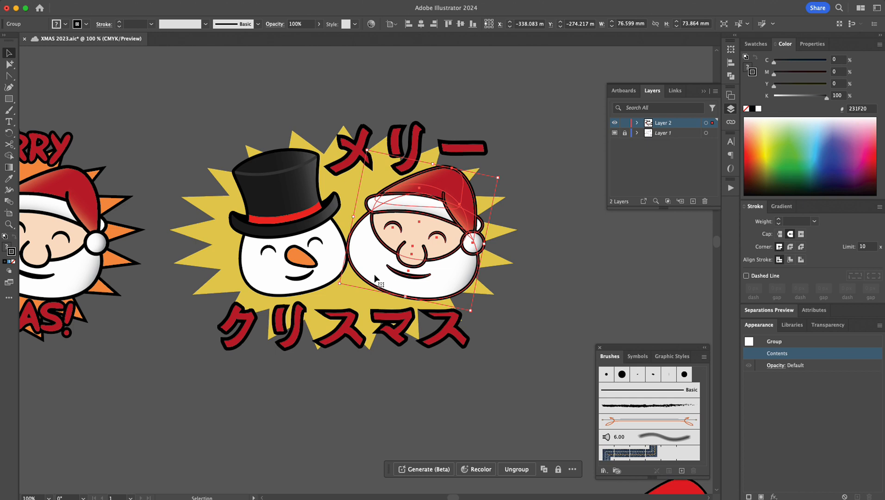
left_click(254, 279, "shift")
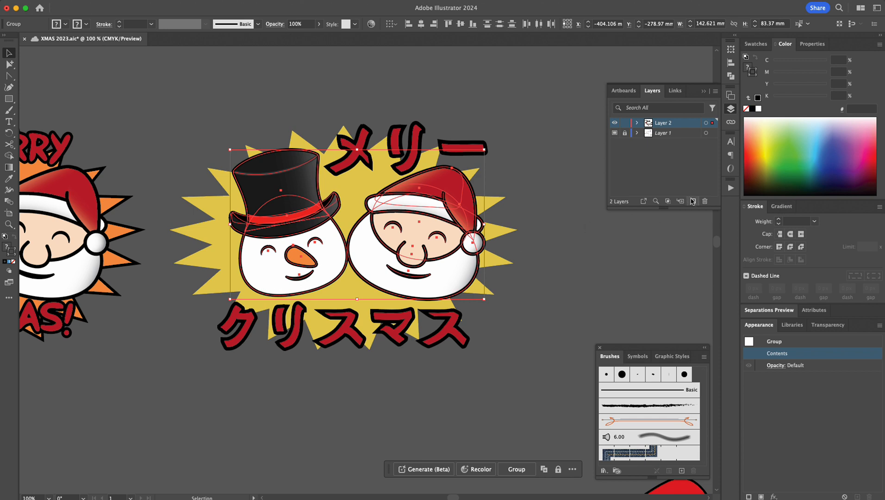
left_click(797, 221)
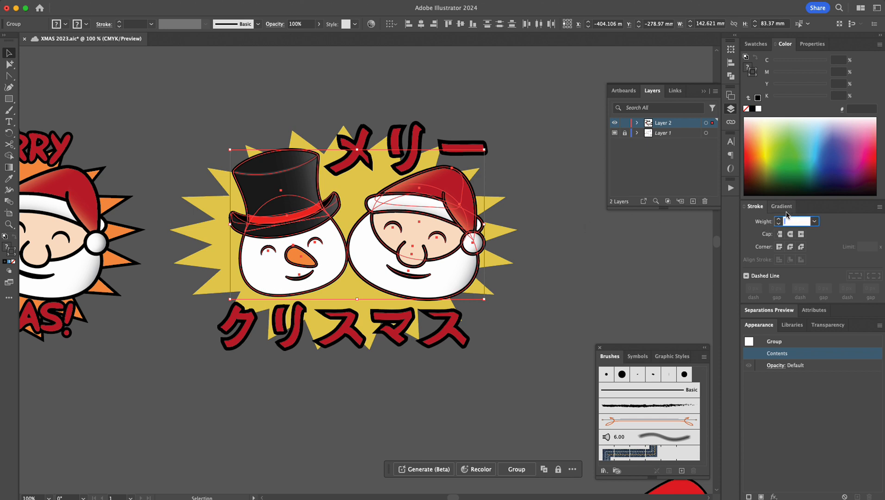
type("5")
key("Return")
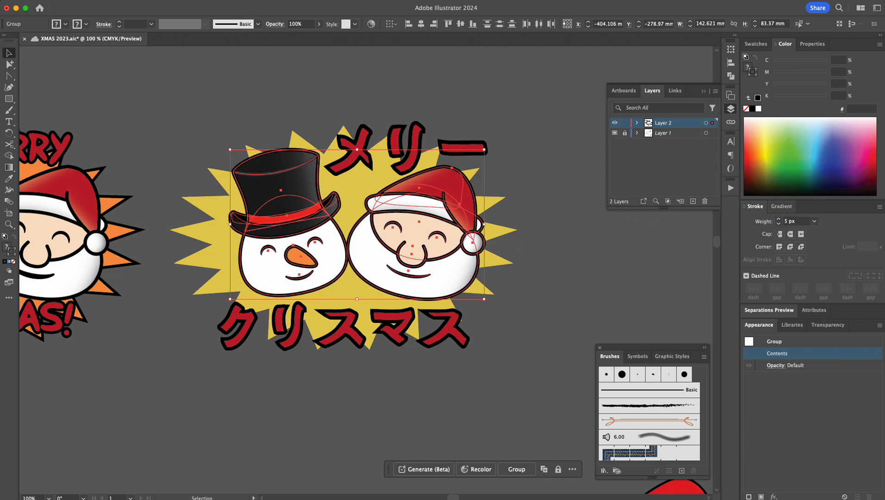
key("super")
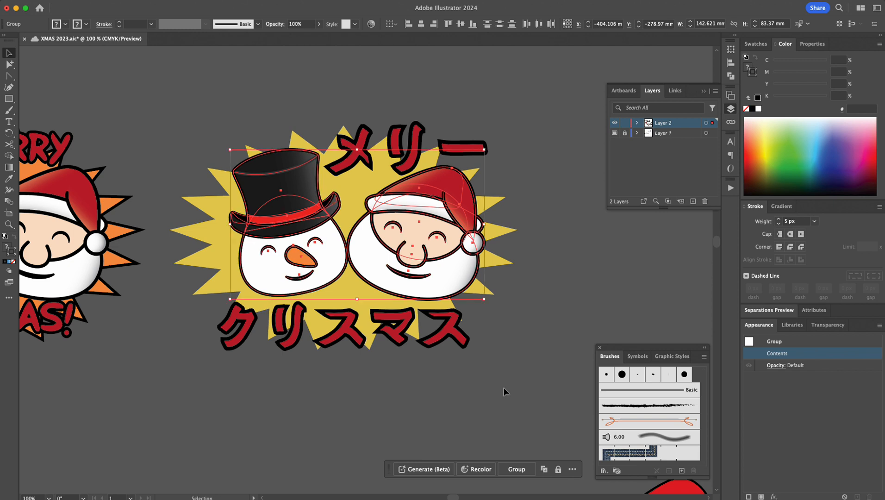
left_click(367, 405)
- Select the snowman's and Santa's white head shapes inside their groups with Group Selection to compare their stroke weights
left_click(9, 64)
left_click(237, 246)
left_click(397, 287, "shift")
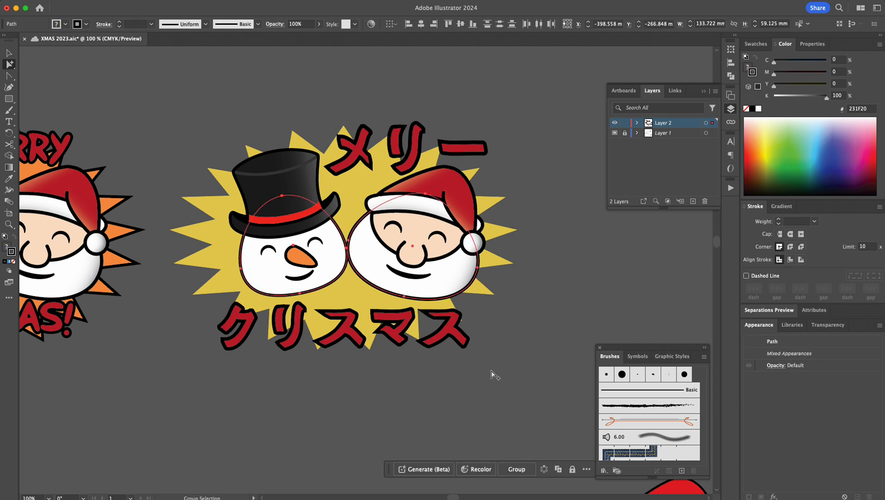
left_click(372, 270)
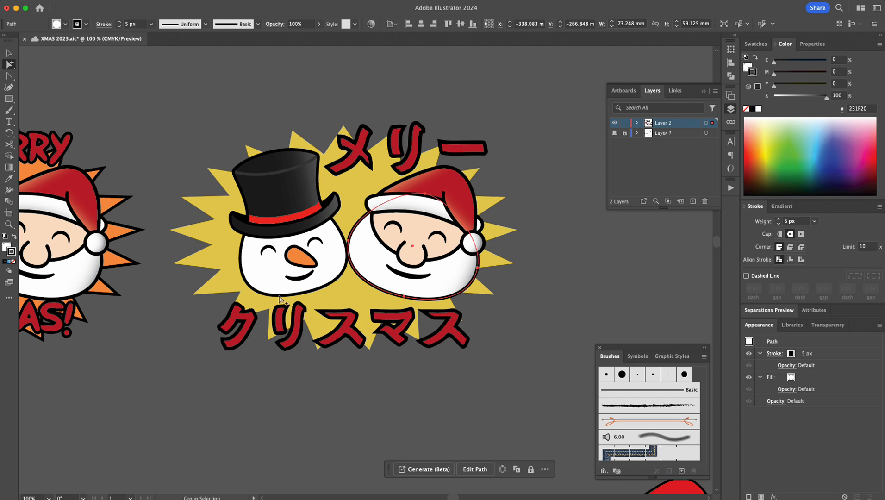
- Set the stroke weight of the snowman's head, top hat, hat brim and carrot nose to 5 px
left_click(256, 284)
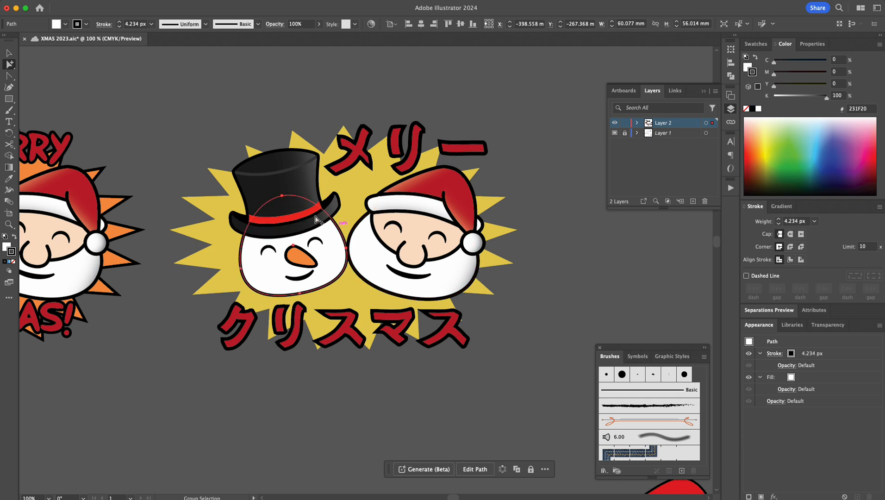
left_click(281, 182, "shift")
left_click(244, 220, "shift")
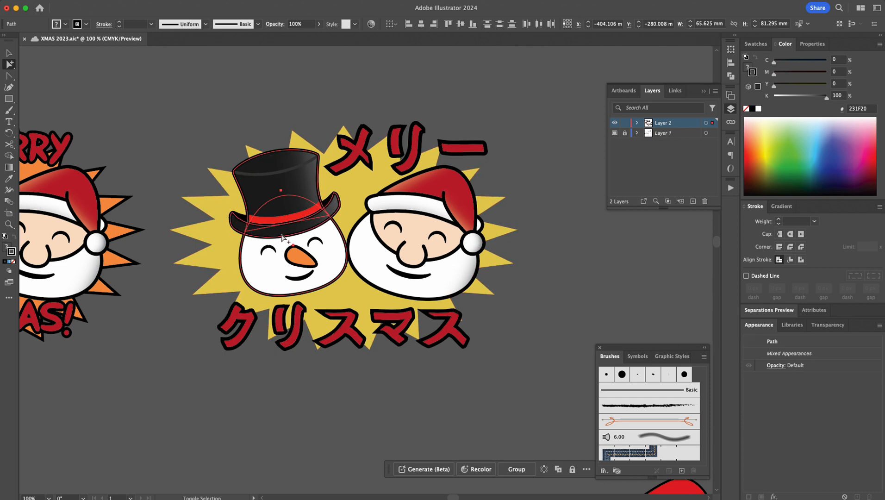
left_click(297, 260, "shift")
left_click(791, 222)
type("5")
key("Return")
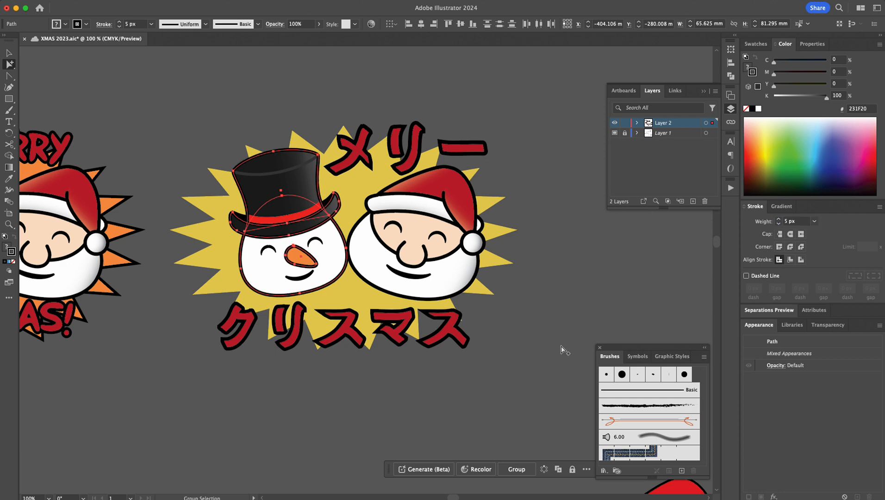
left_click(220, 461)
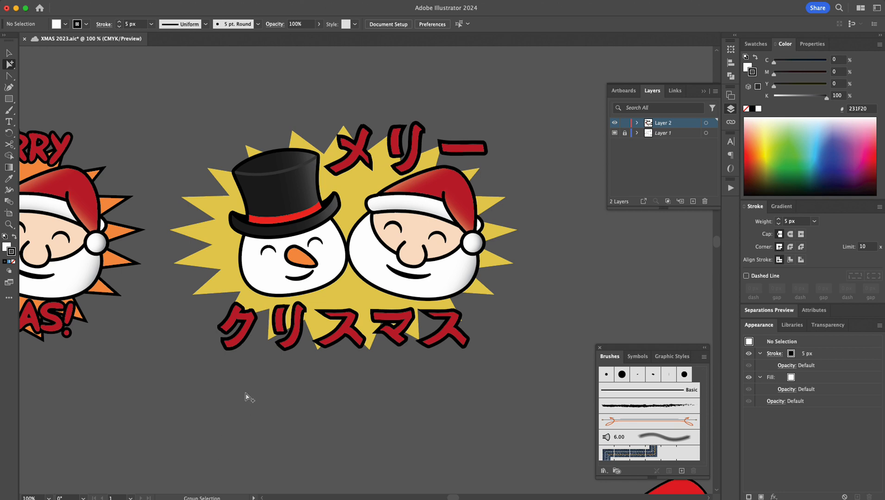
left_click(246, 337)
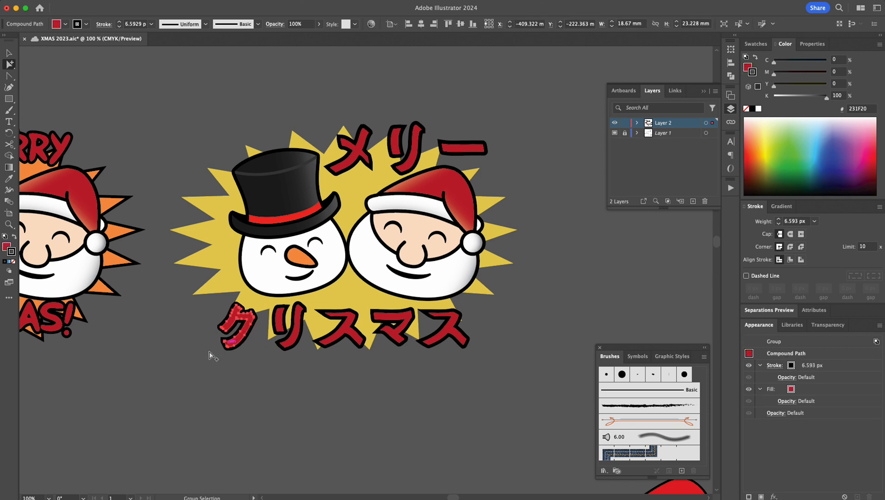
left_click(9, 53)
left_click(214, 378)
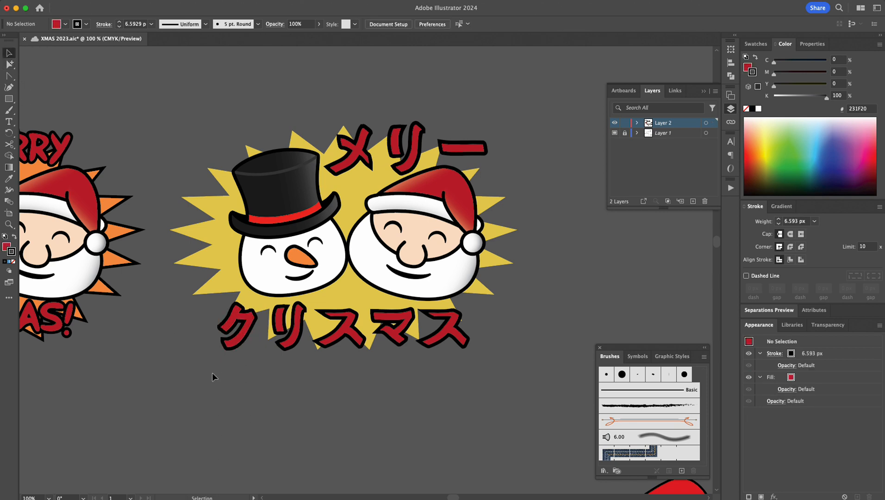
left_click(253, 315)
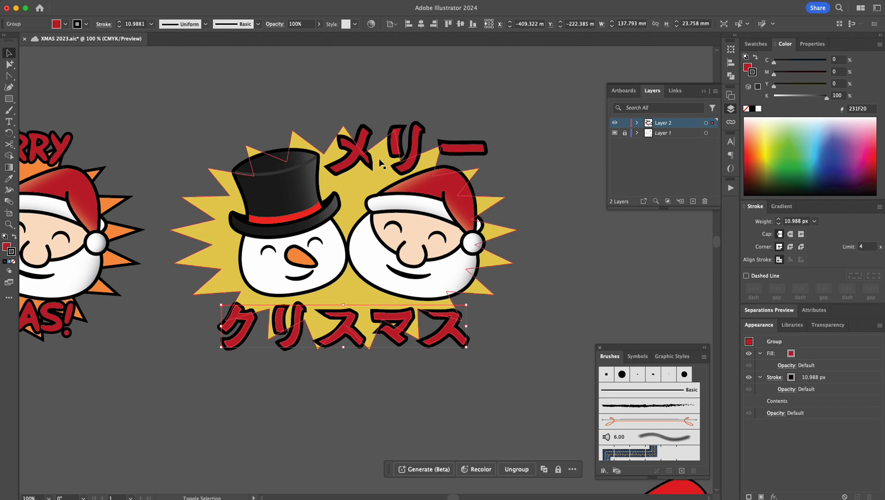
left_click(355, 156, "shift")
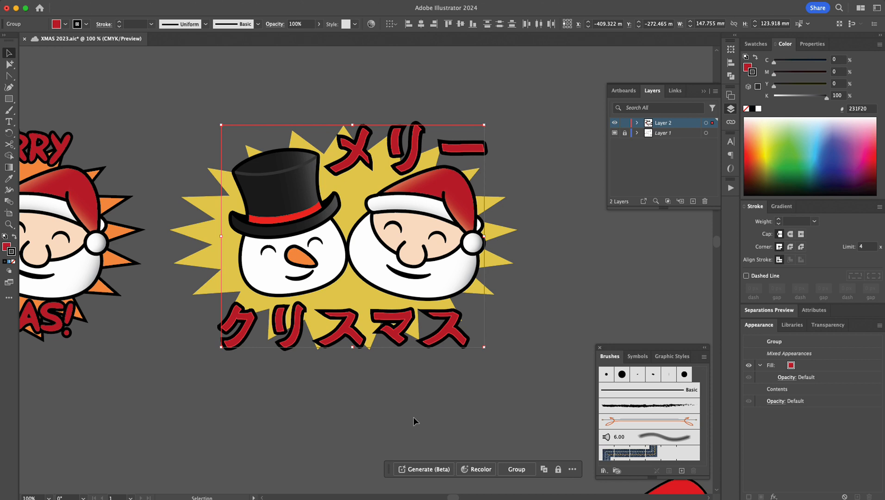
left_click(791, 354)
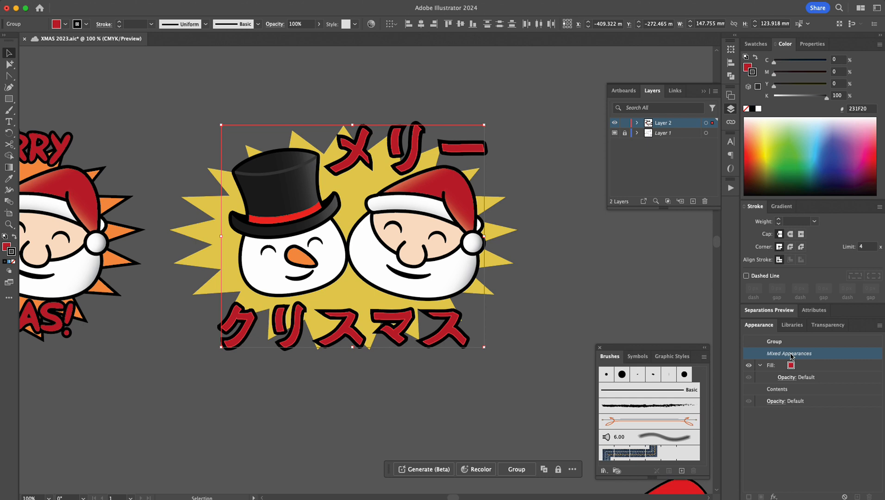
left_click(811, 426)
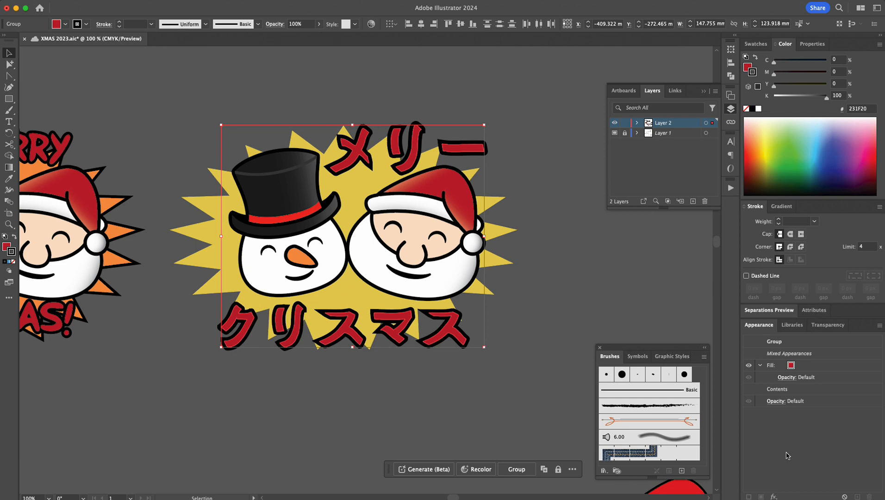
left_click(817, 392)
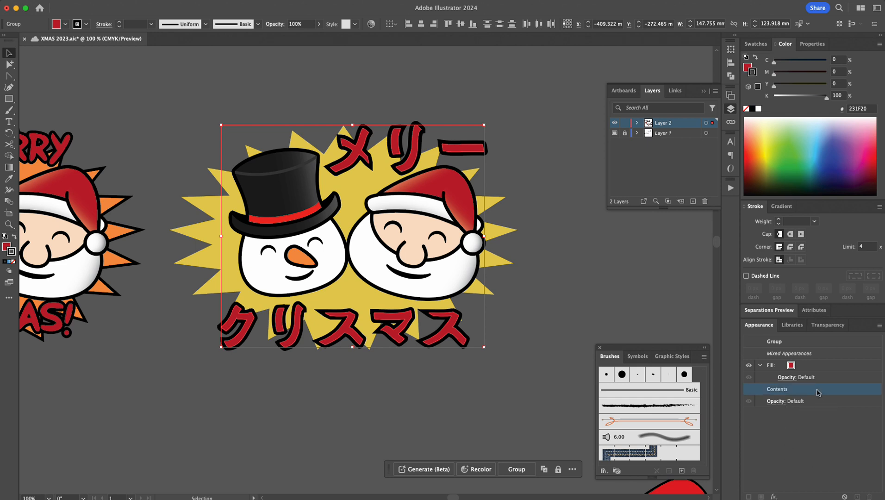
left_click(350, 467)
- Set the group stroke of the クリスマス lettering below the faces to 9 px
left_click(238, 322)
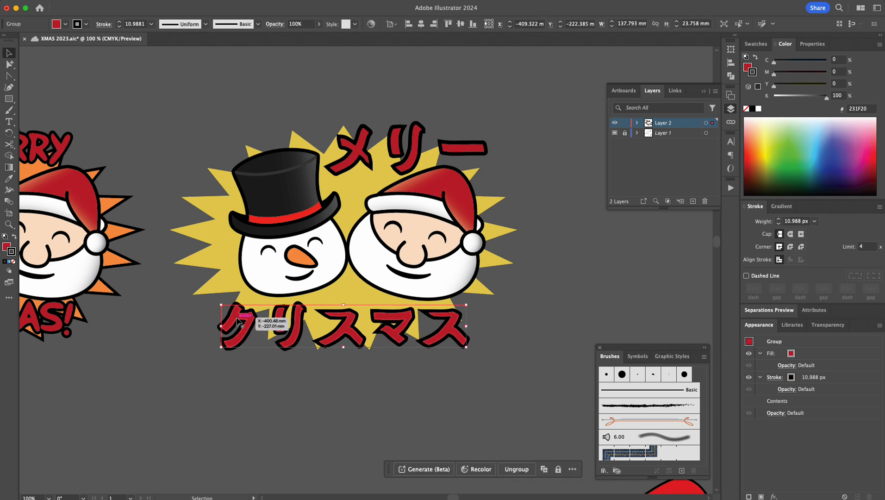
left_click(815, 380)
left_click(814, 380)
left_click(821, 378)
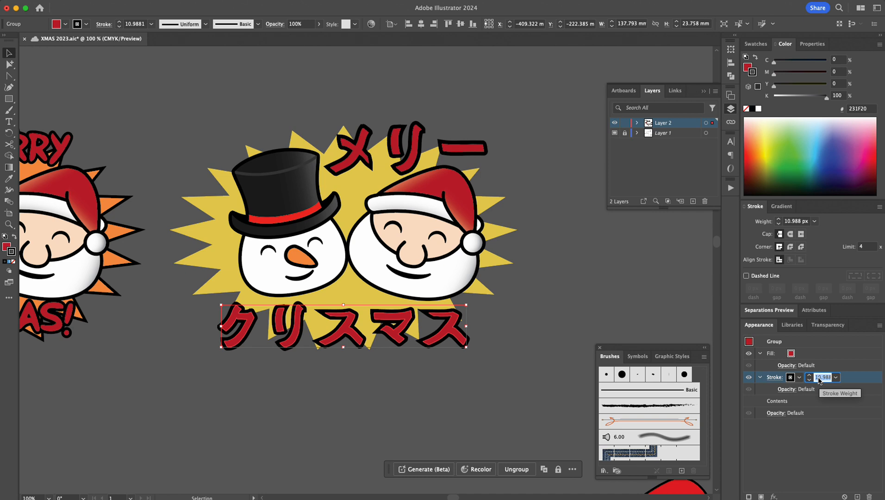
type("9")
key("Return")
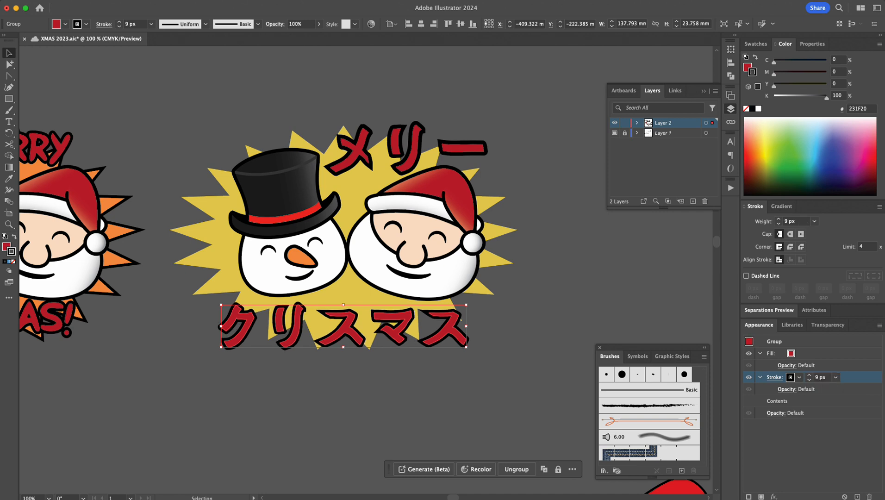
left_click(320, 443)
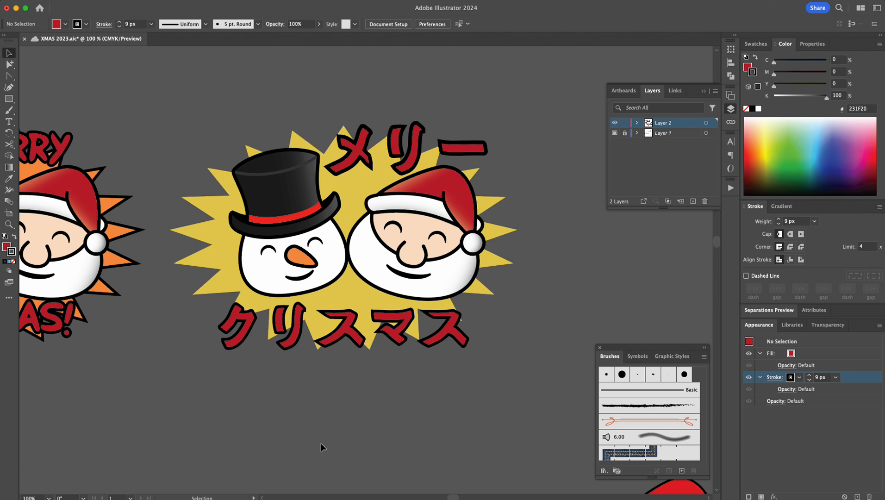
- Set the group stroke of the メリー lettering above the faces to 9 px
left_click(413, 149)
left_click(823, 378)
type("9")
key("Return")
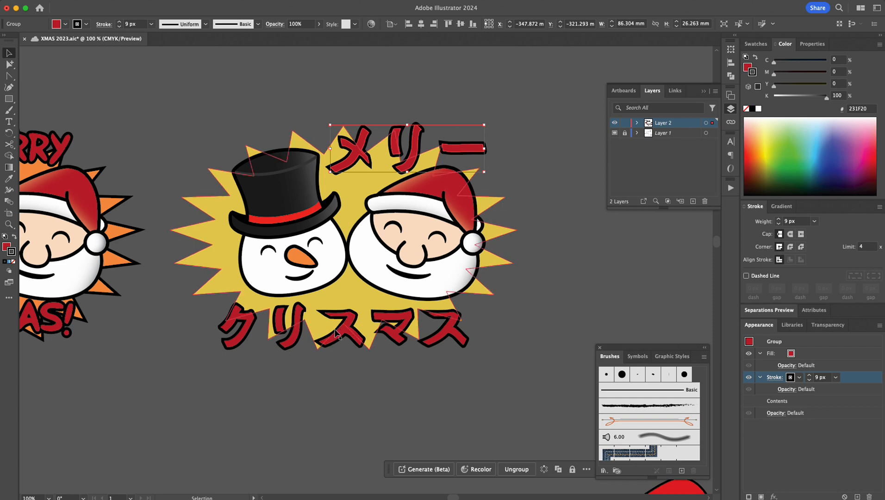
- Recolor the stroke of both Japanese lettering groups to dark red, C 47, M 100, Y 100, K 0
left_click(355, 337, "shift")
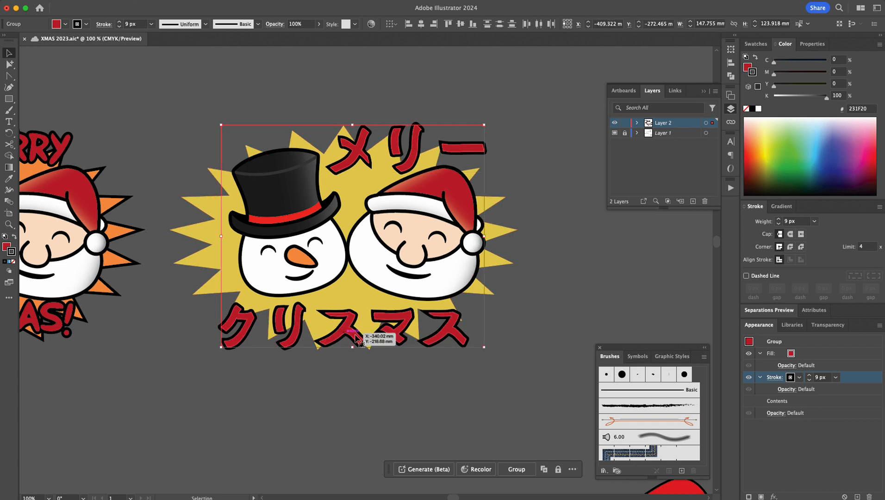
left_click(790, 377)
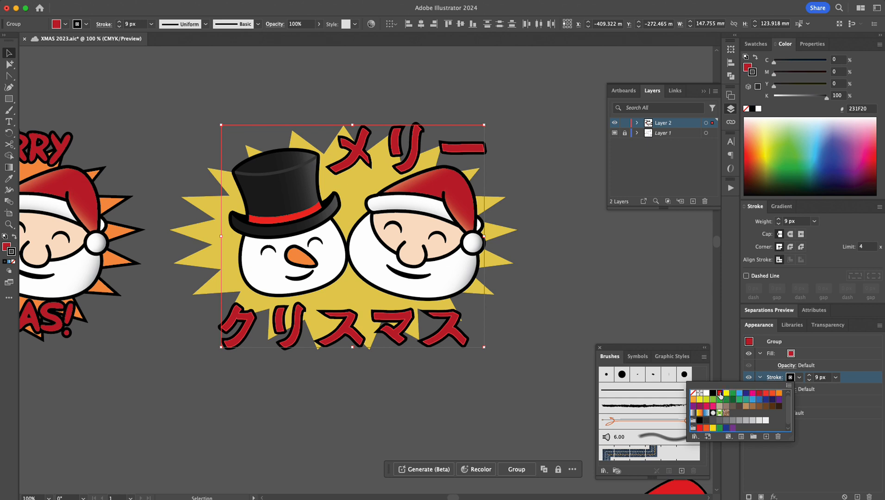
left_click(762, 395)
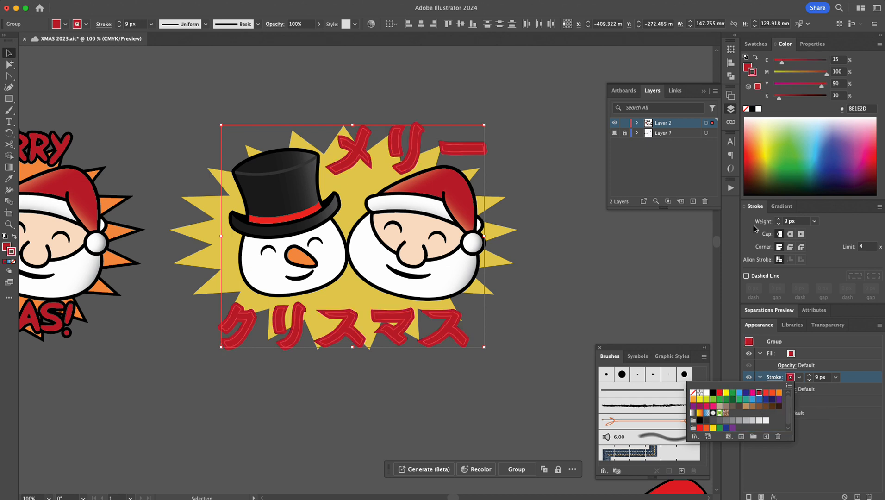
left_click(778, 101)
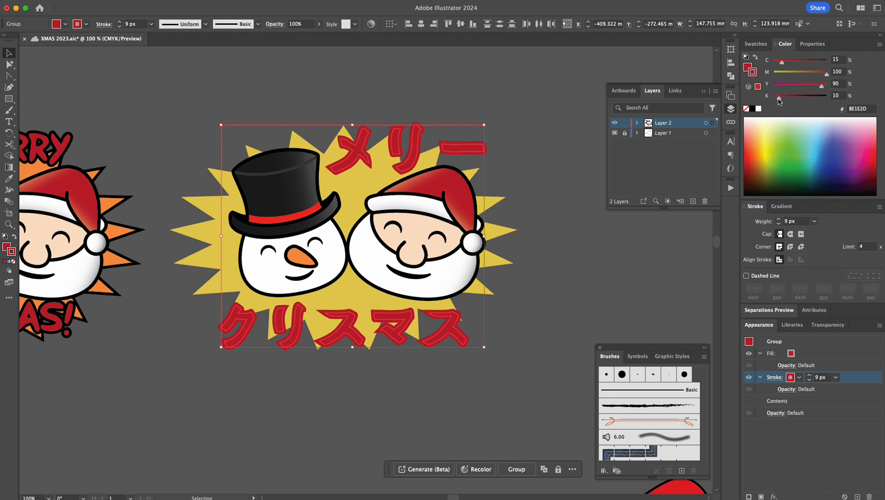
left_click_drag(779, 101, 723, 108)
left_click_drag(782, 62, 835, 89)
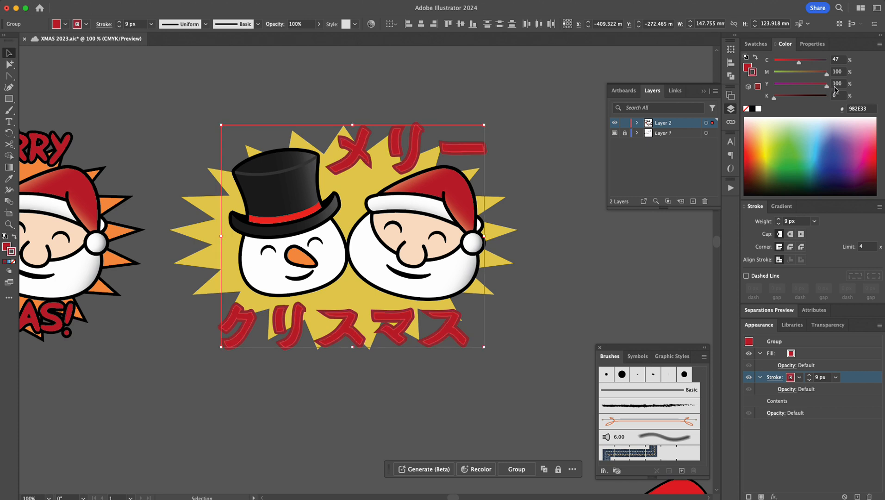
left_click(303, 425)
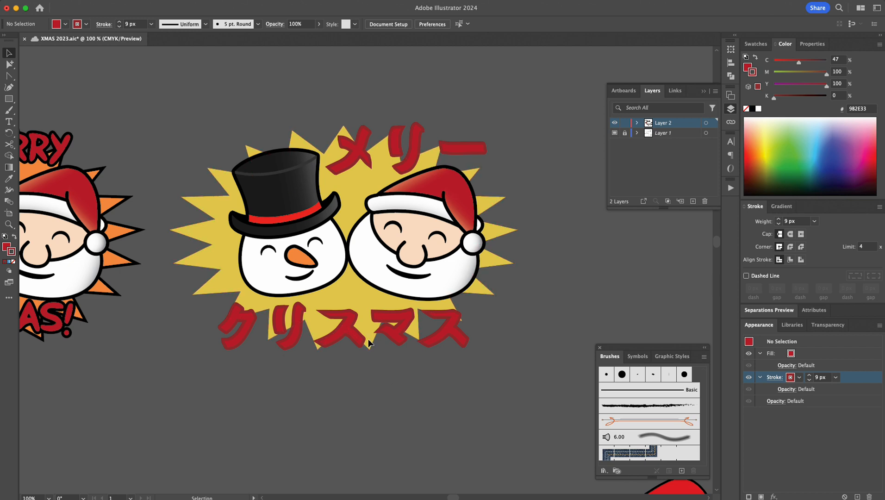
- Try a darker gold fill on the starburst behind the faces, C 39, M 43, Y 93, K 0
left_click(344, 295)
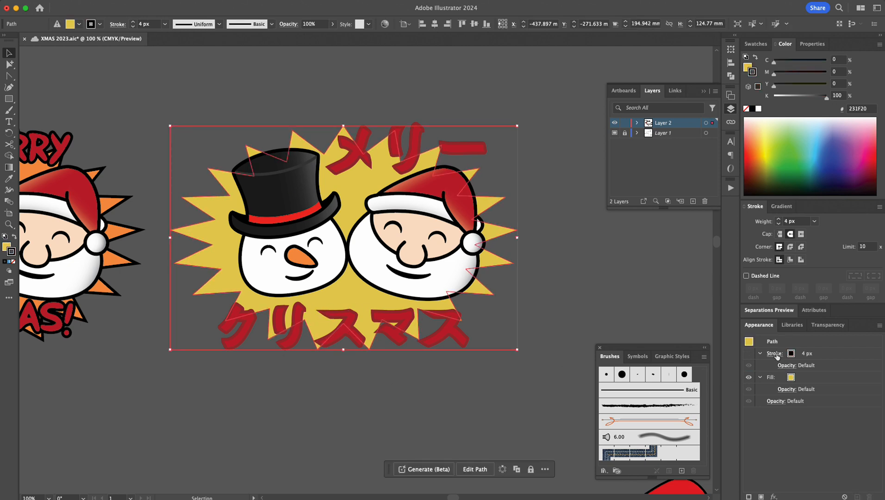
left_click(747, 67)
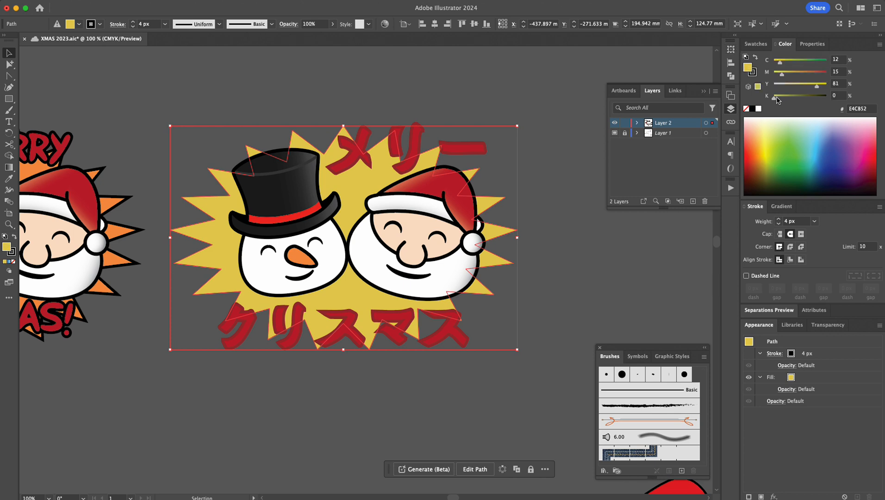
left_click_drag(776, 103, 755, 106)
left_click_drag(817, 90, 796, 76)
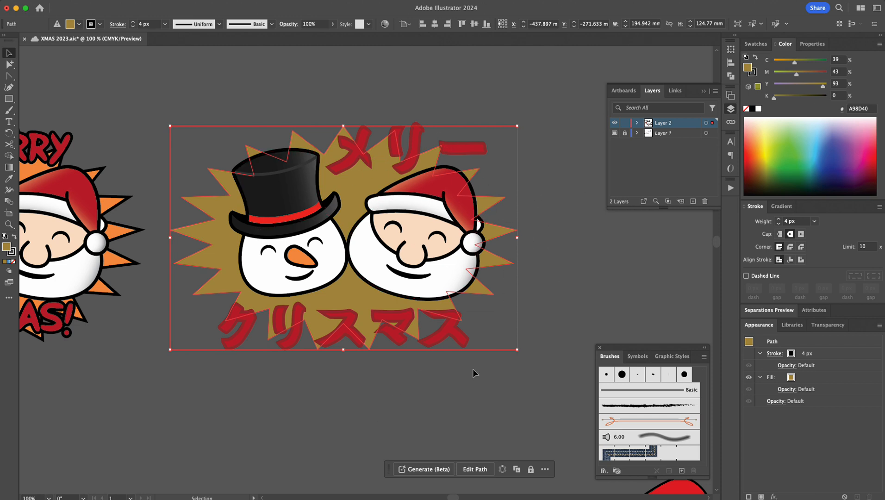
mouse_move(775, 98)
left_mouse_down()
mouse_move(786, 100)
mouse_move(764, 101)
left_mouse_up()
left_click(129, 88)
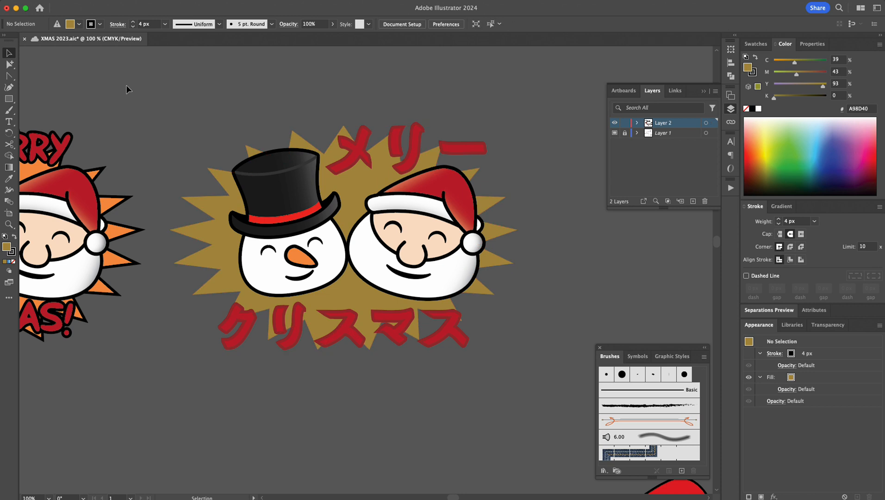
left_click(217, 249)
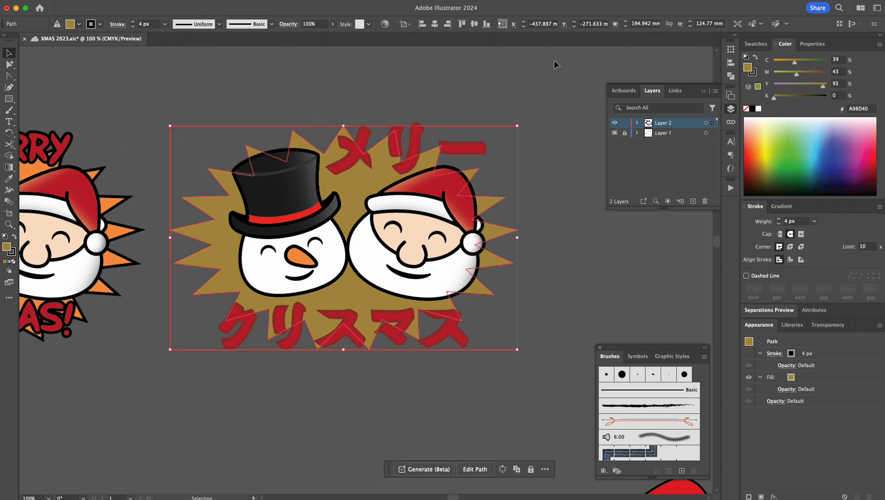
left_click(559, 227)
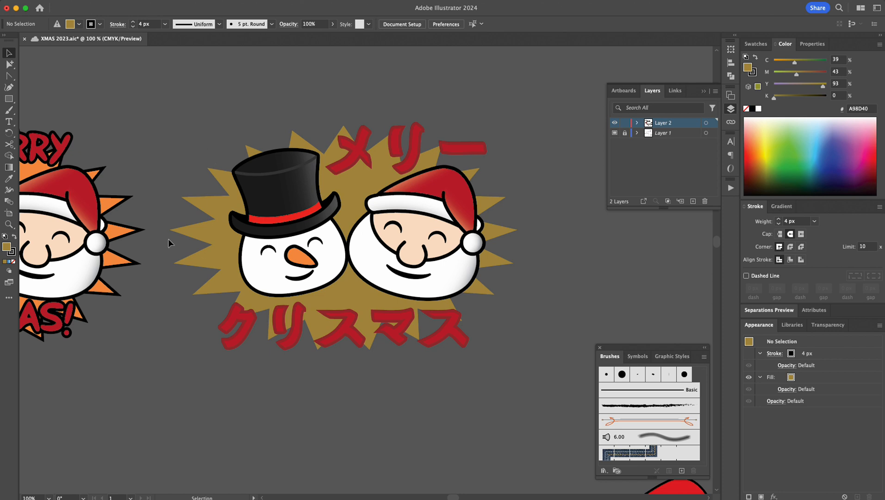
- Change the starburst's fill to bright green, C 68.63, M 0, Y 100, K 0, picked from the color spectrum
left_click(199, 258)
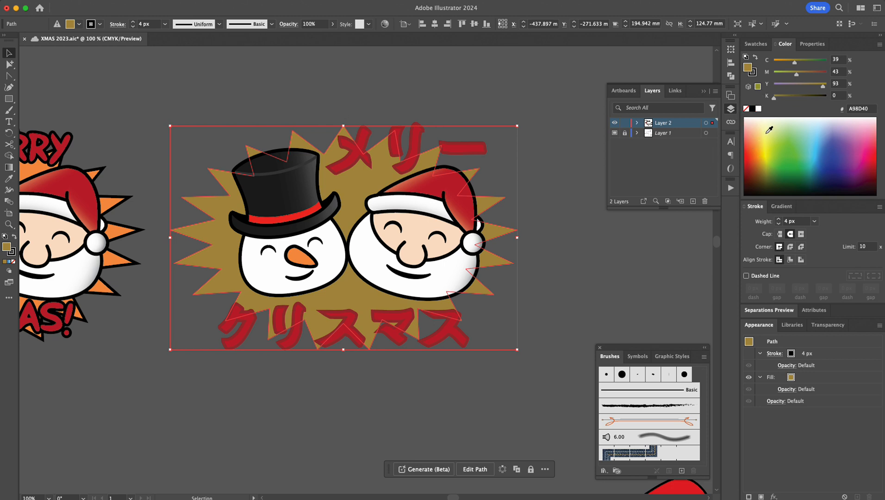
left_click(753, 128)
left_click(752, 148)
left_click(754, 154)
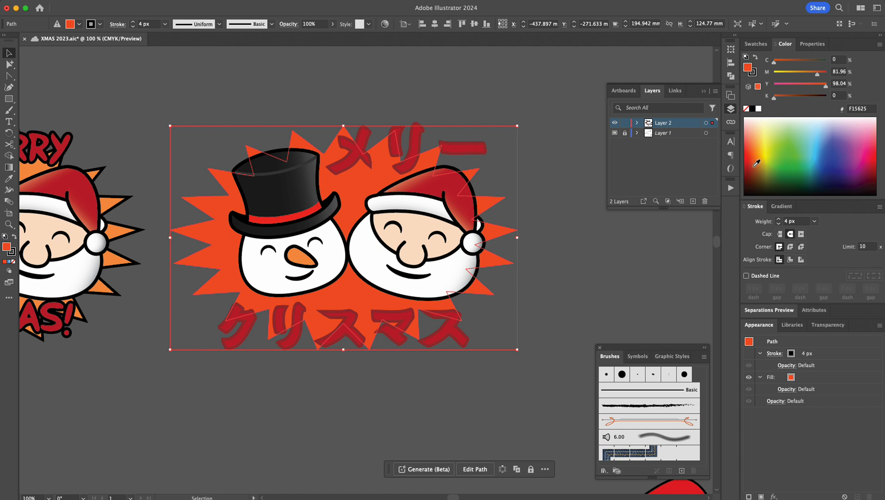
left_click(757, 169)
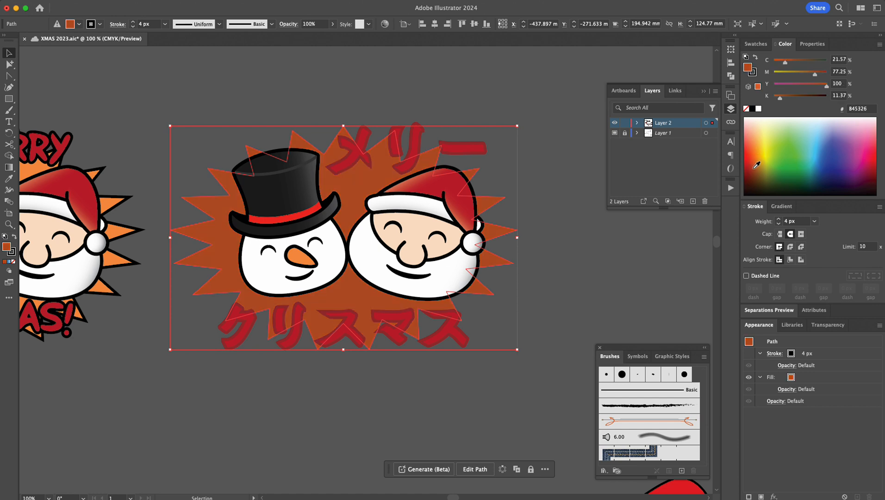
left_click(757, 174)
left_click(771, 167)
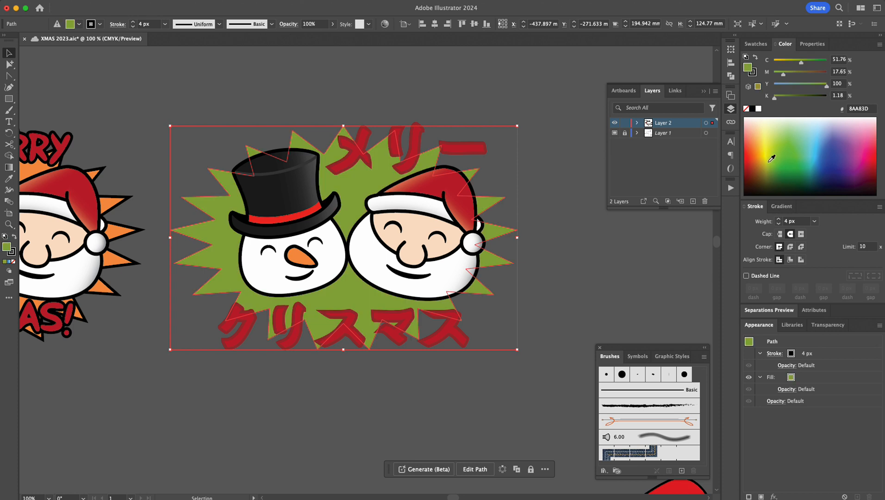
left_click_drag(771, 158, 768, 153)
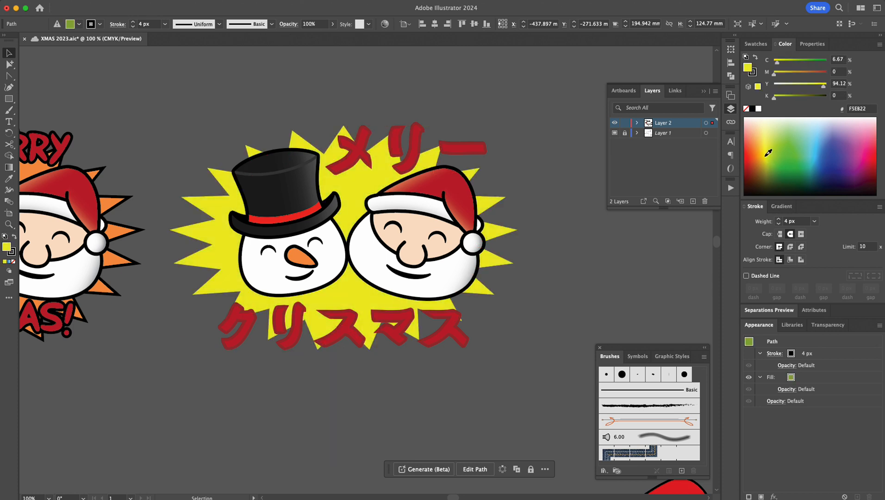
left_click_drag(768, 153, 796, 157)
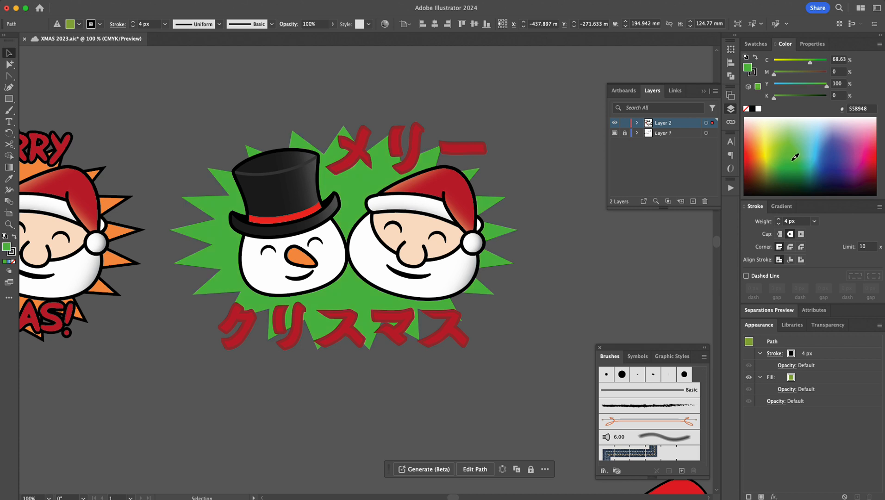
left_click_drag(796, 156, 795, 156)
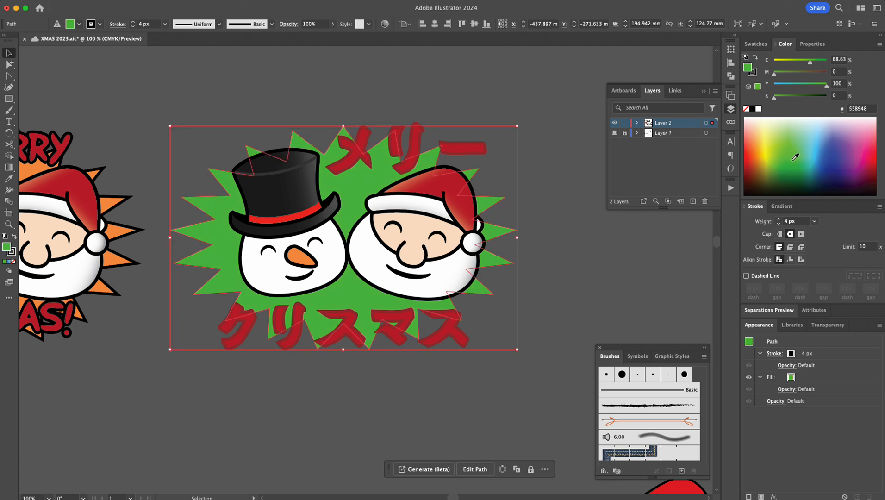
- Fill the starburst behind the faces with a light yellow-orange swatch after comparing the neighbouring orange and red swatches, and deselect it
left_click(755, 44)
left_click(833, 74)
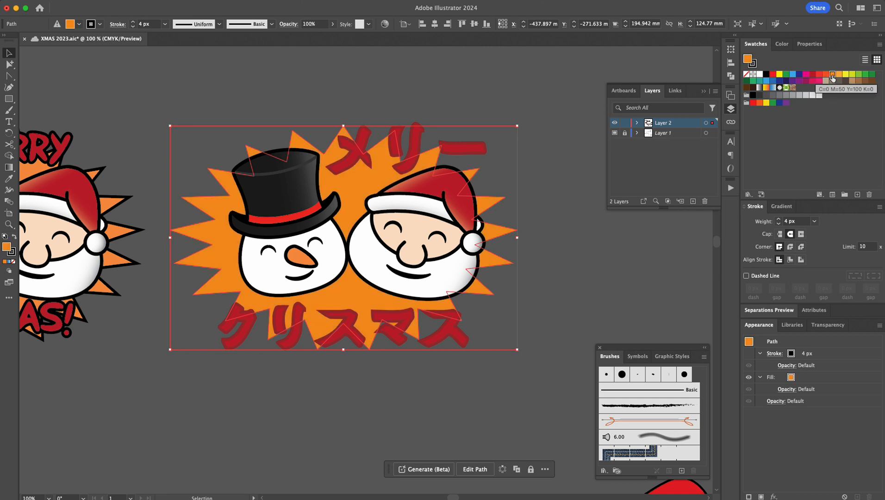
left_click(826, 74)
left_click(819, 74)
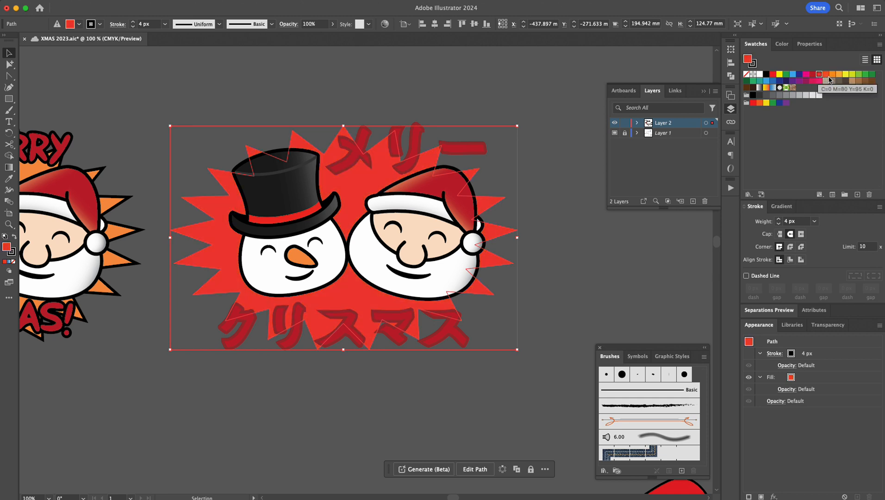
left_click(826, 75)
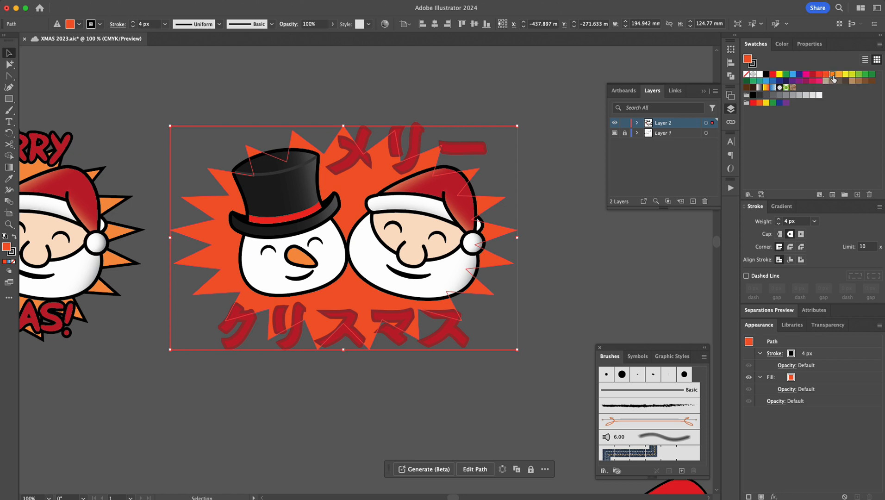
left_click(833, 75)
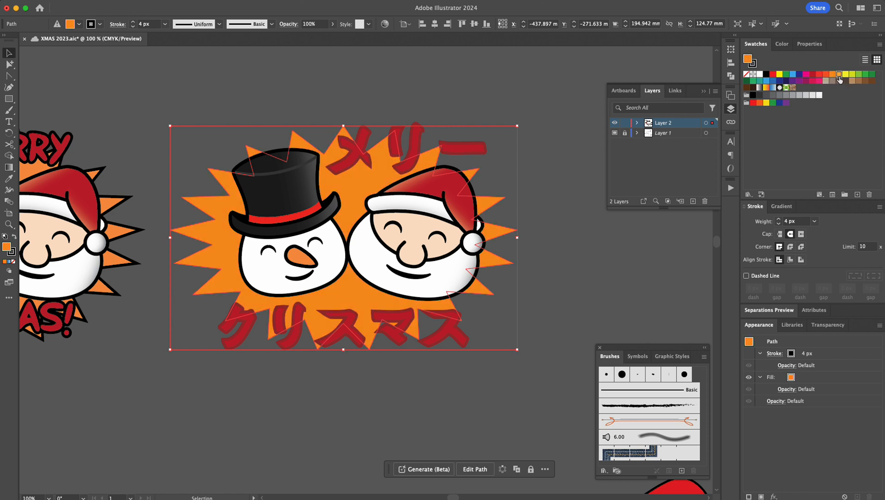
left_click(839, 75)
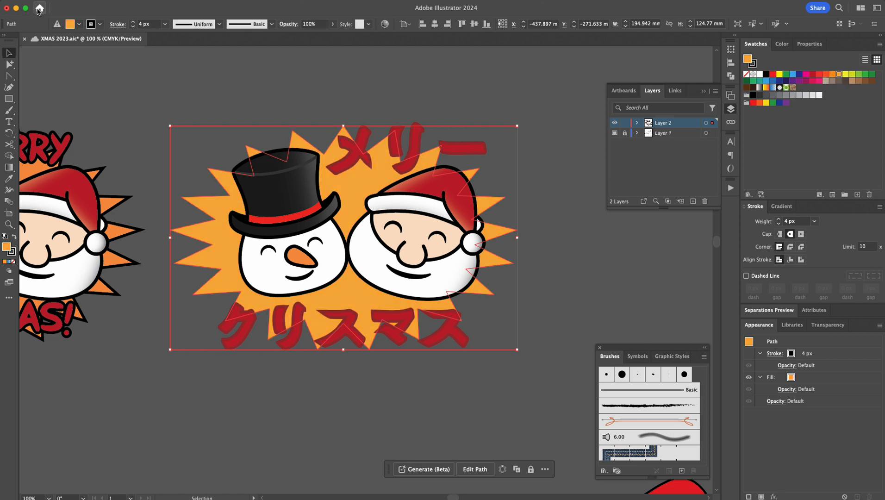
left_click(133, 73)
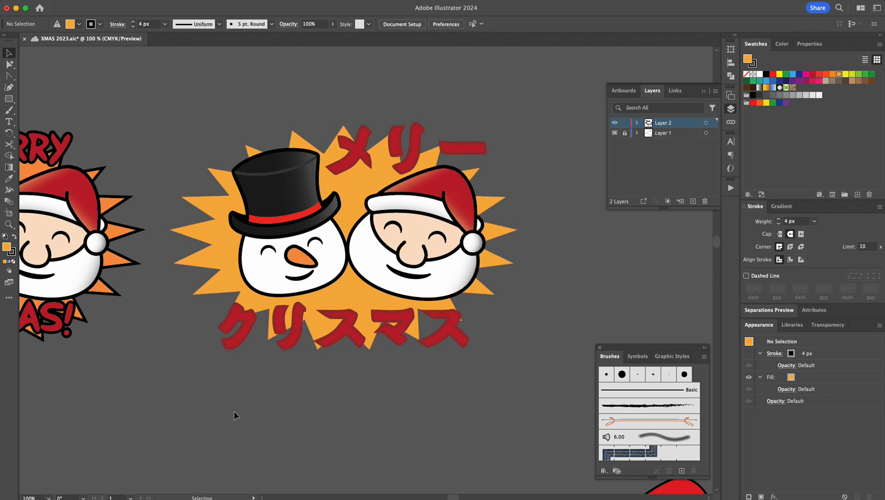
- Save the XMAS 2023 document with the recolored Japanese sticker
key("super+alt+space")
left_click(359, 205)
left_click_drag(399, 266, 277, 217)
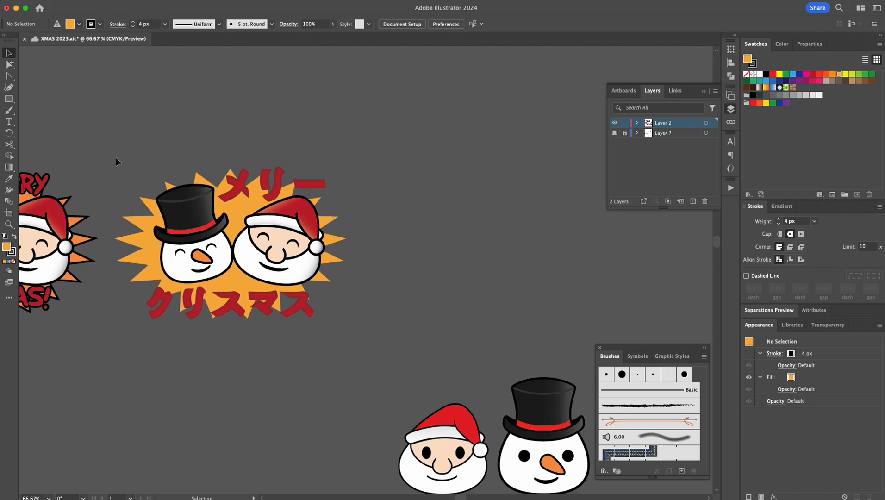
left_click_drag(128, 144, 214, 136)
key("super+s")
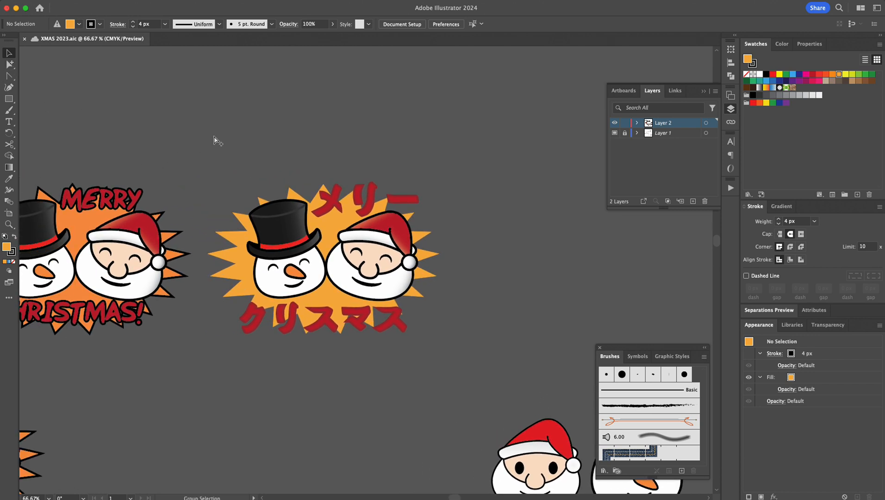
- Move the black メリー・クリスマス text up and to the left, clear of the MERRY CHRISTMAS! sticker
left_click_drag(131, 107, 360, 131)
left_click_drag(207, 205, 379, 321)
left_click_drag(431, 367, 437, 371)
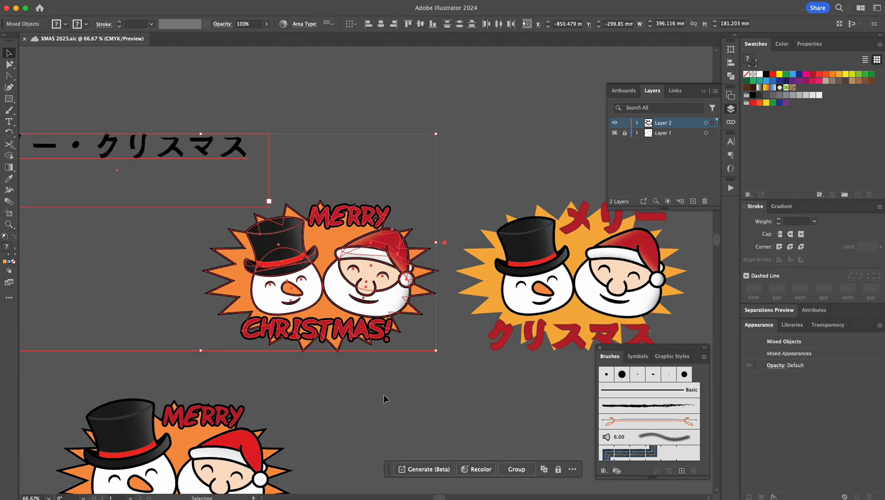
left_click(164, 89)
left_click_drag(204, 145, 172, 106)
left_click(136, 264)
left_click_drag(191, 196, 406, 357)
key("space")
key("space")
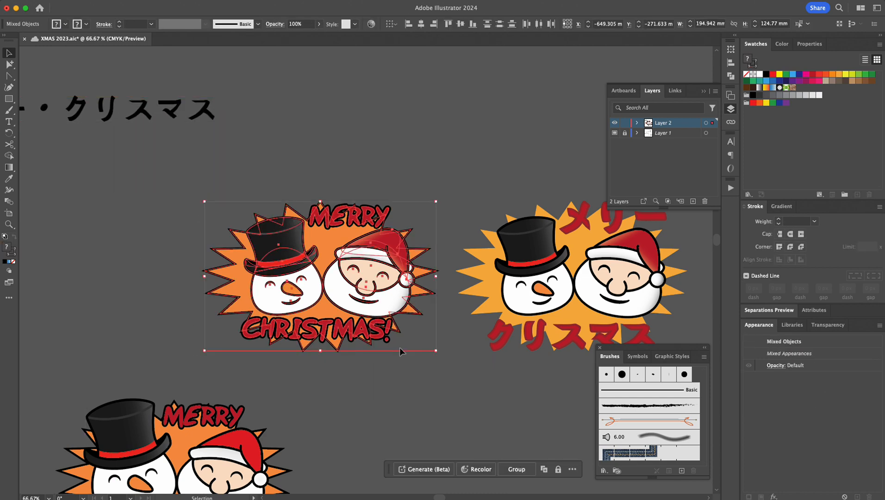
left_click_drag(453, 198, 182, 312)
left_click_drag(331, 196, 61, 158)
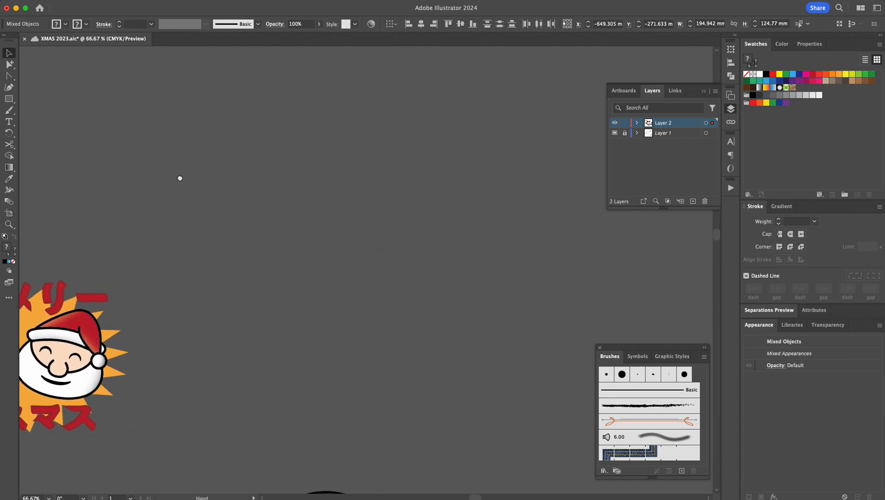
left_click_drag(214, 172, 135, 192)
left_click(260, 221)
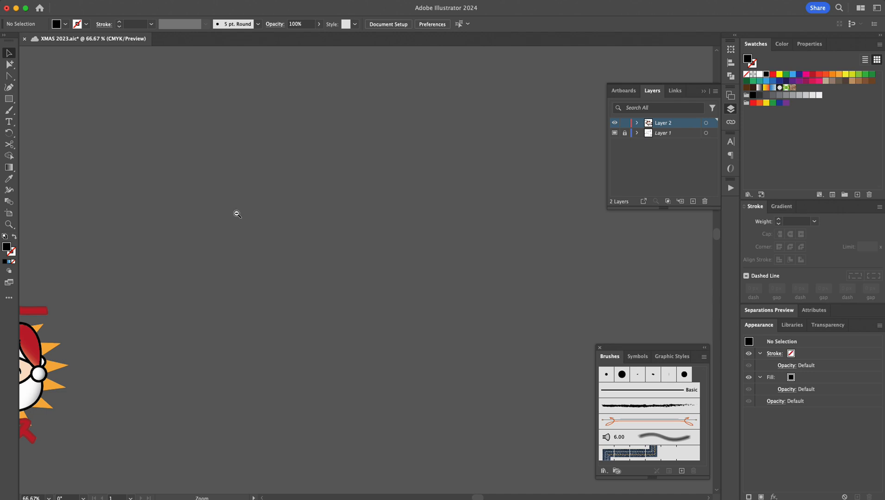
- Save the XMAS 2023 file again and leave nothing selected
left_click(237, 214, "alt+super")
left_click(193, 234, "alt+super")
left_click(238, 327, "alt+super")
left_click(267, 351, "alt+super")
mouse_move(526, 297)
left_mouse_down()
mouse_move(344, 216)
mouse_move(304, 251)
left_mouse_up()
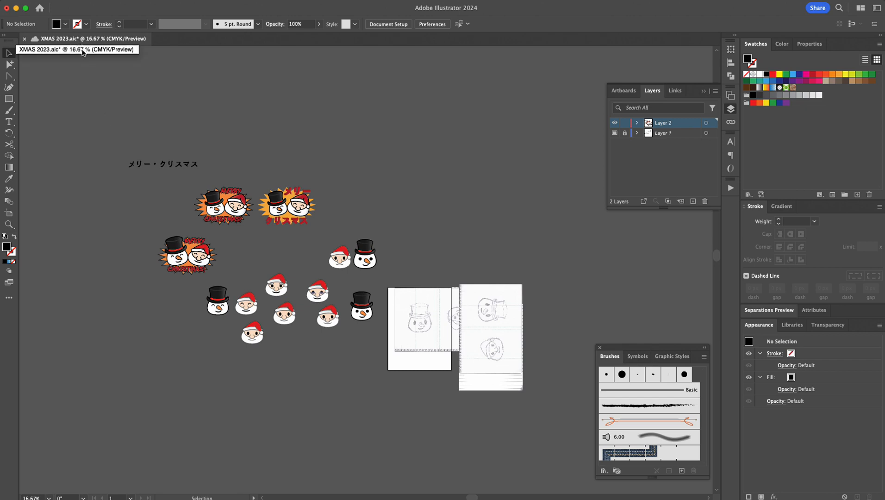
key("super+s")
left_click(139, 164)
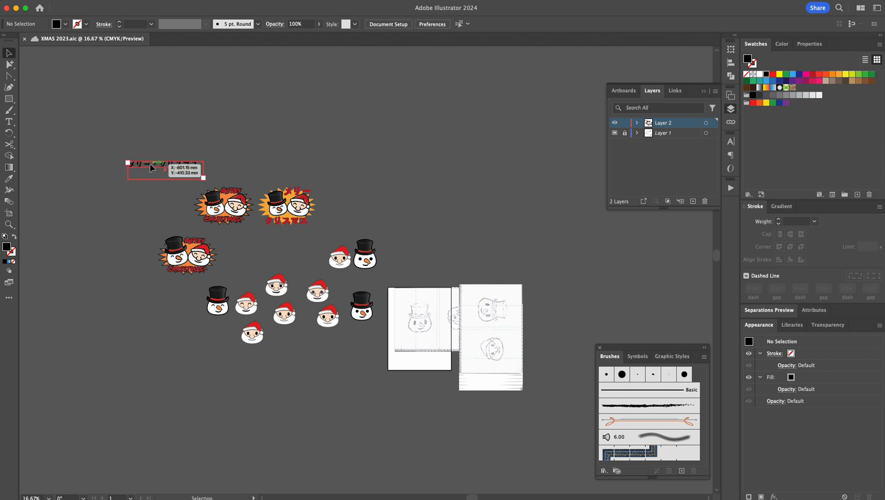
left_click(80, 101)
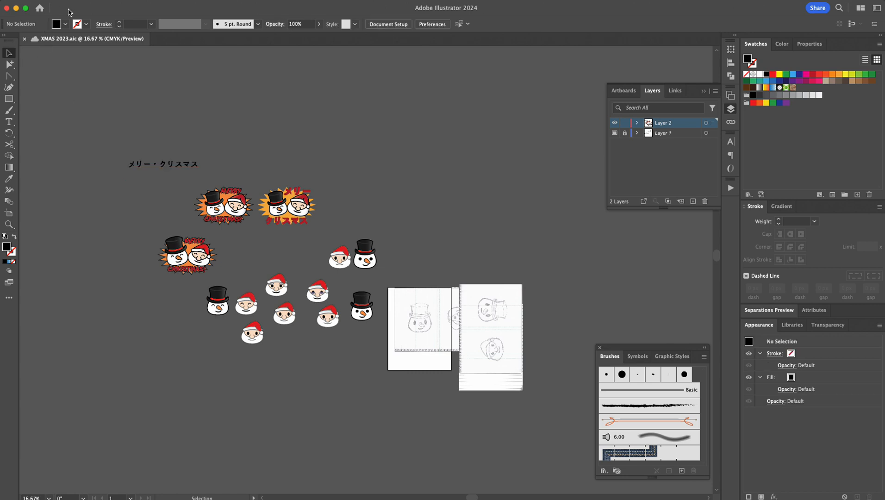
- Start a new document setup and set its units to Millimeters
key("super+n")
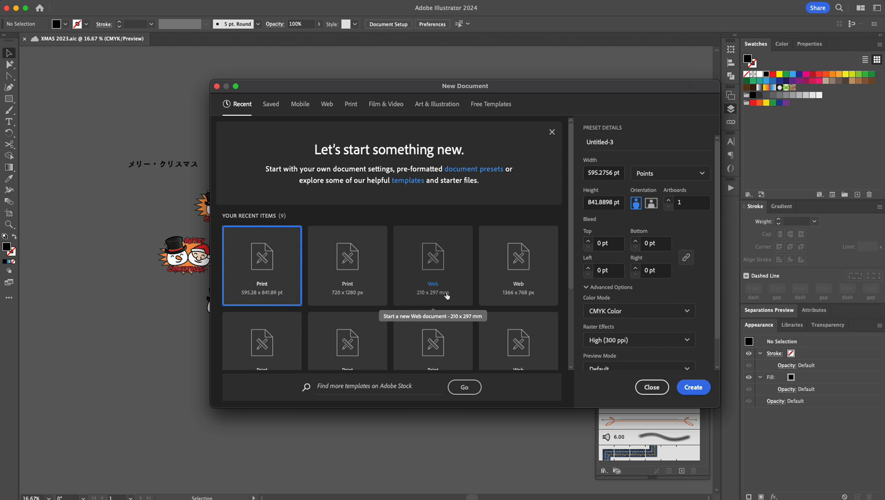
scroll(443, 282, "down", 2)
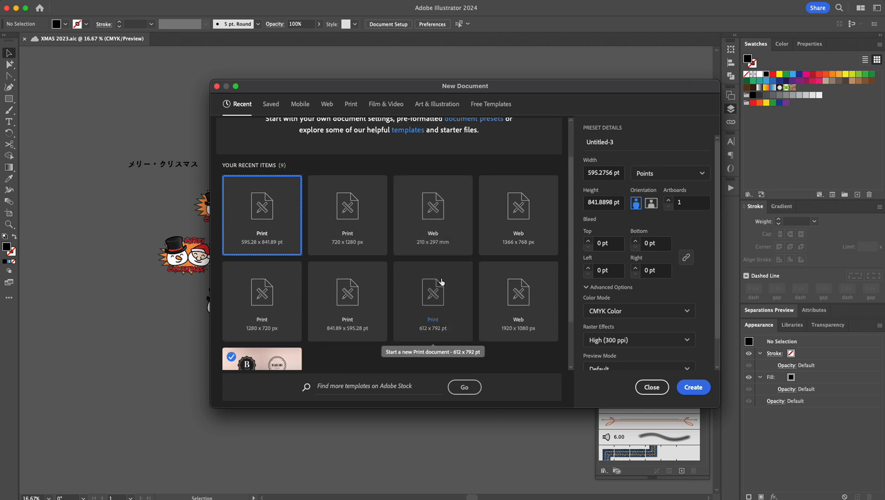
scroll(441, 280, "up", 2)
scroll(421, 277, "down", 2)
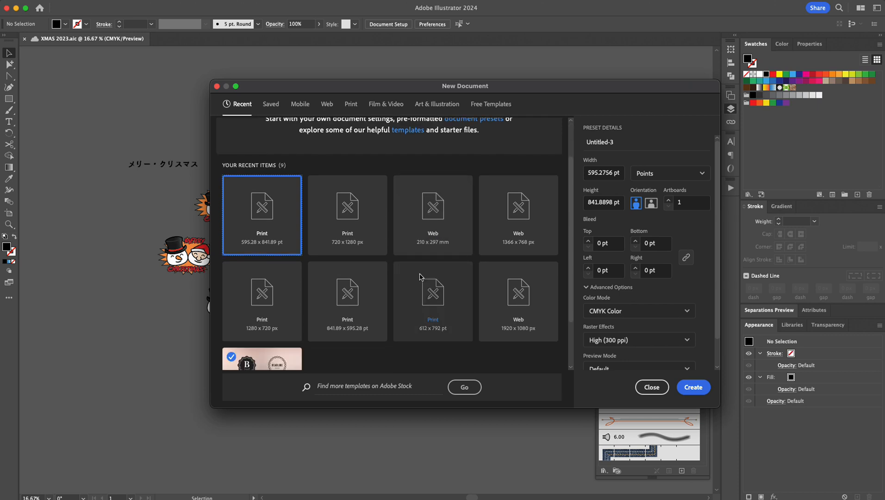
scroll(420, 278, "down", 2)
scroll(420, 277, "up", 4)
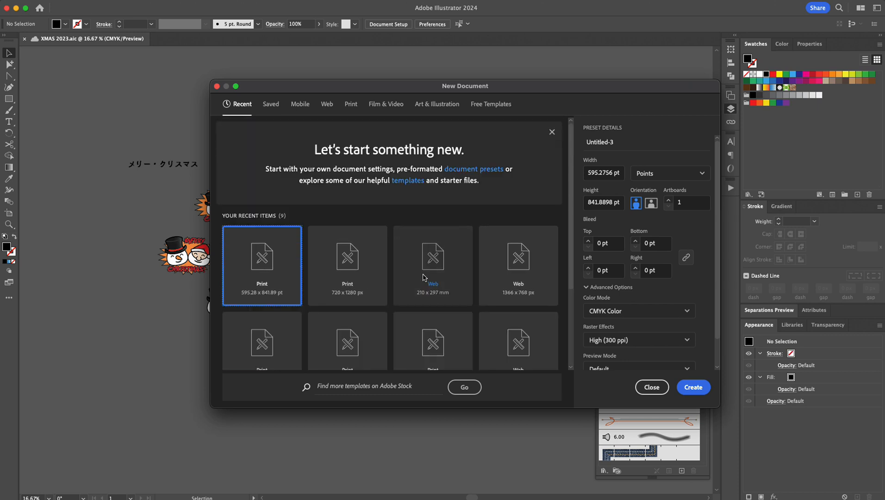
left_click(657, 175)
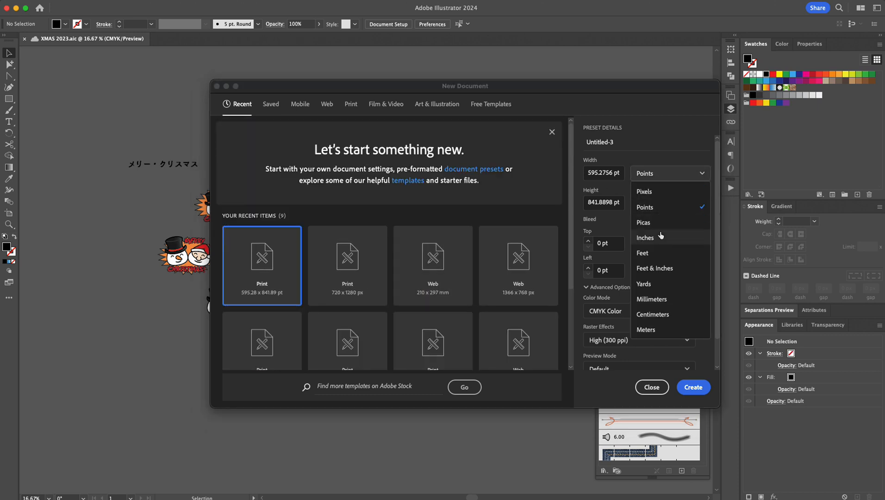
left_click(652, 299)
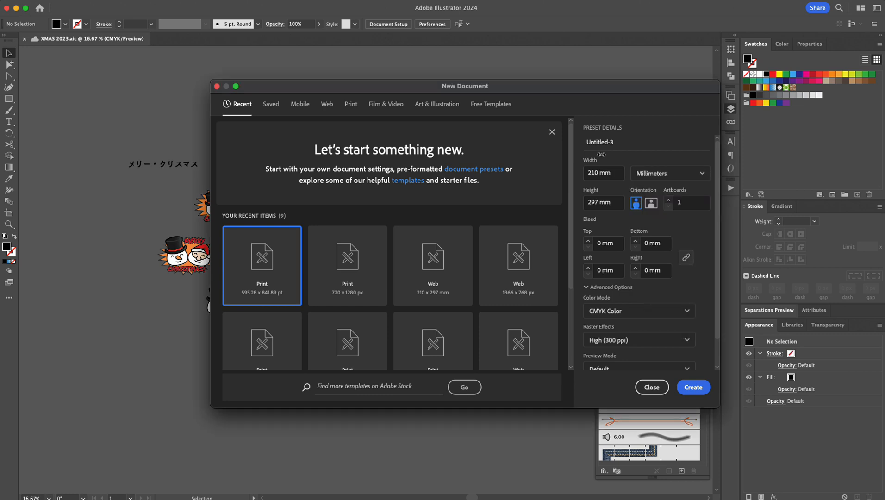
- Create the new document 210 mm wide and 148.5 mm high
double_click(591, 170)
left_click(594, 203)
type("148.5")
key("Return")
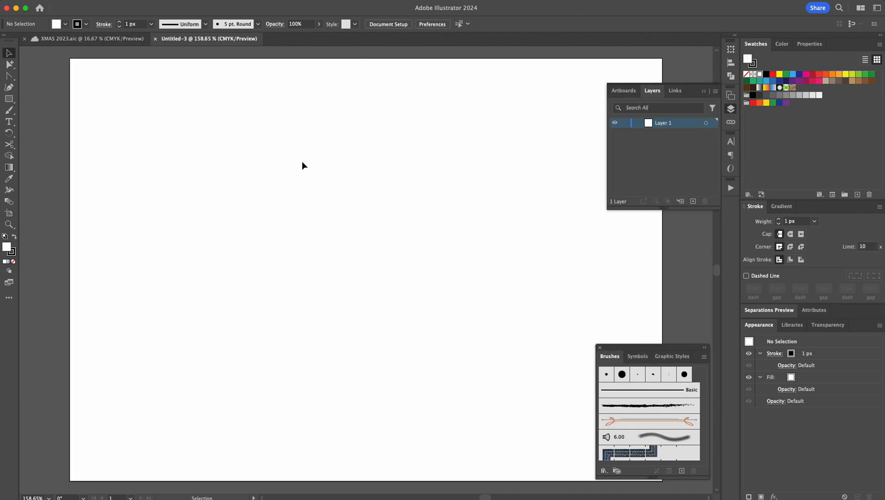
- Look back at the XMAS 2023 artwork, return to the new untitled document and display its Properties panel
left_click(361, 218, "alt")
left_click(349, 263, "alt")
left_click(355, 267, "alt")
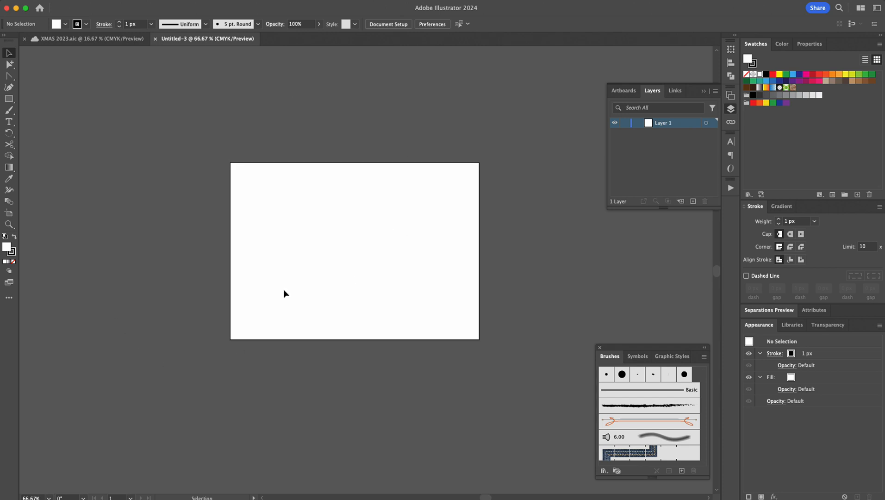
left_click(72, 39)
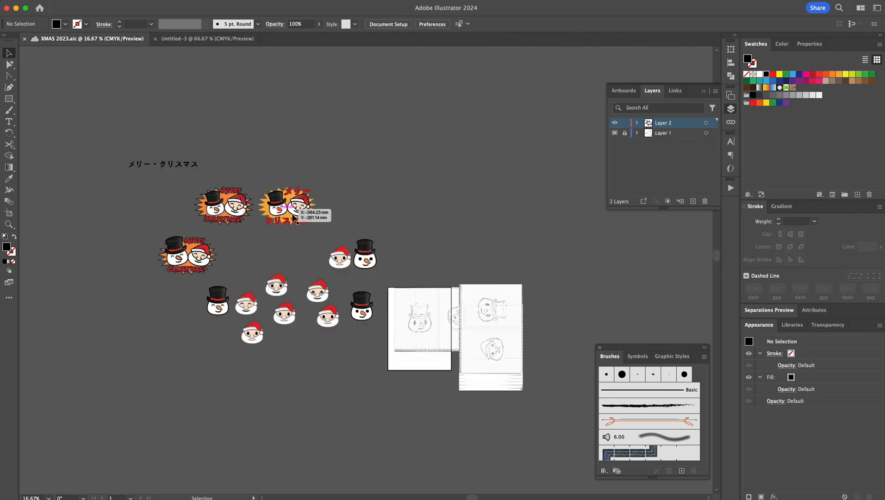
left_click(207, 39)
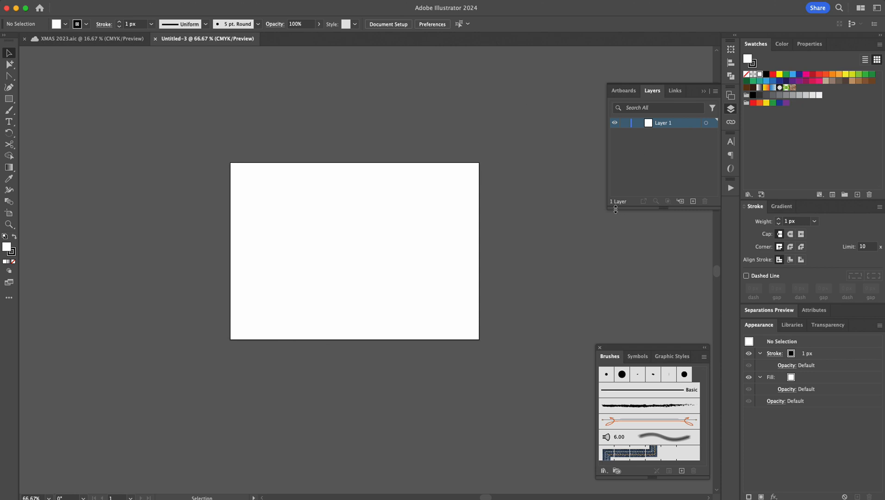
left_click(245, 2)
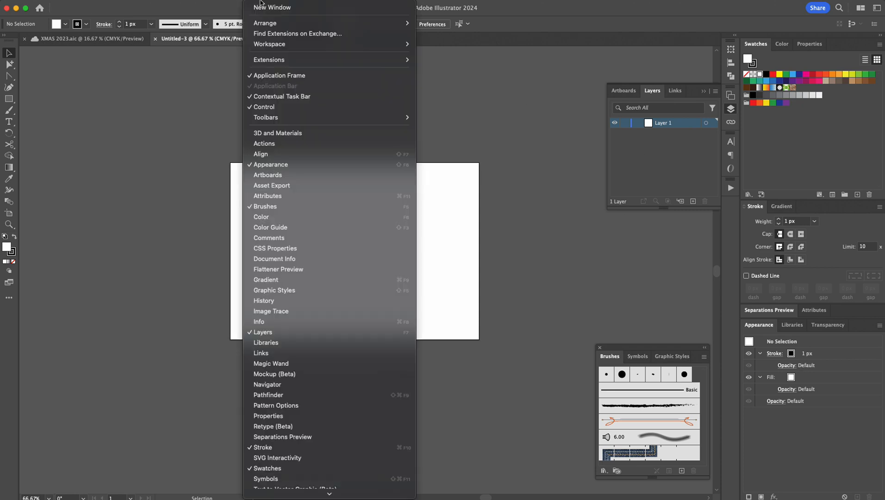
left_click(316, 416)
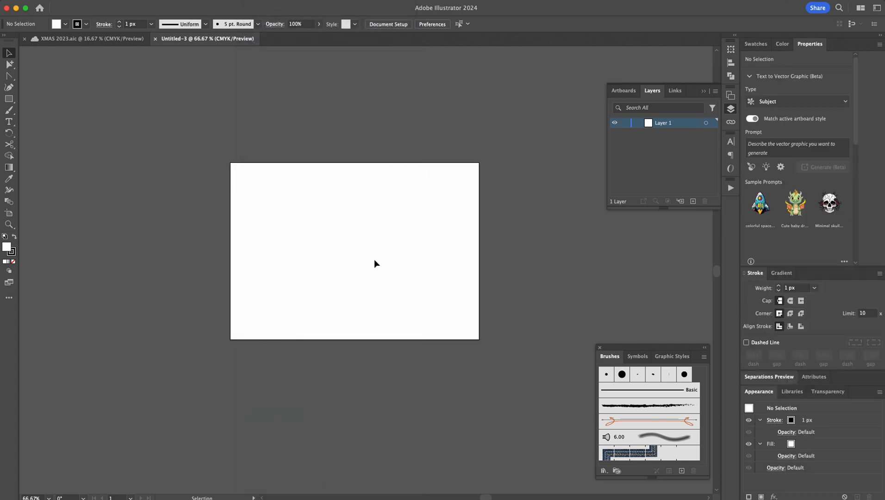
- Resize Artboard 1 to portrait format, 148.5 mm wide and 210 mm high, and leave artboard editing
left_click(8, 215)
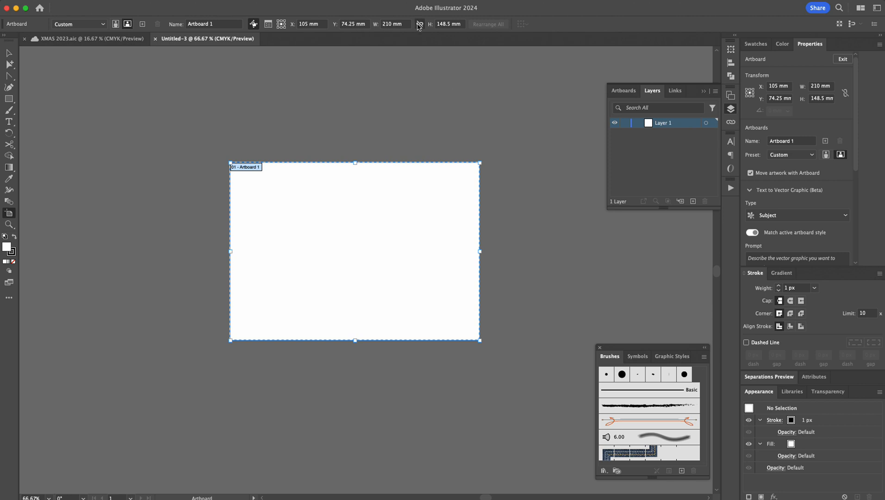
double_click(390, 25)
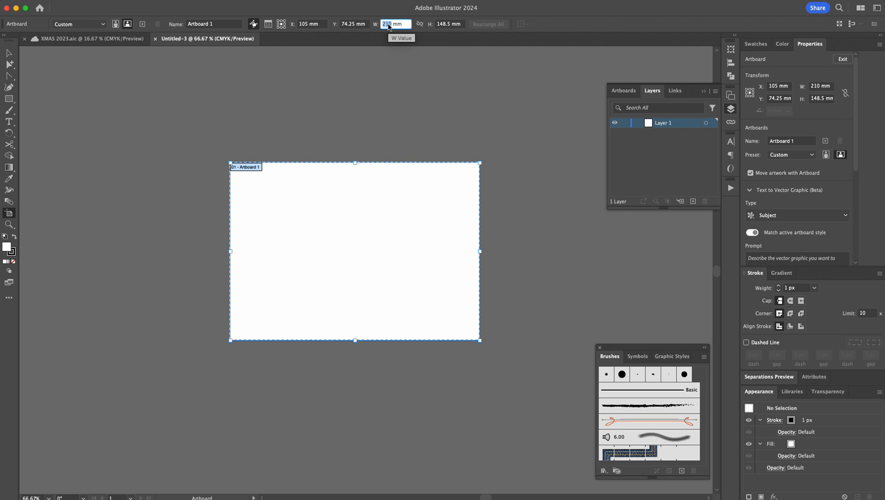
type("148.5")
double_click(446, 23)
type("210")
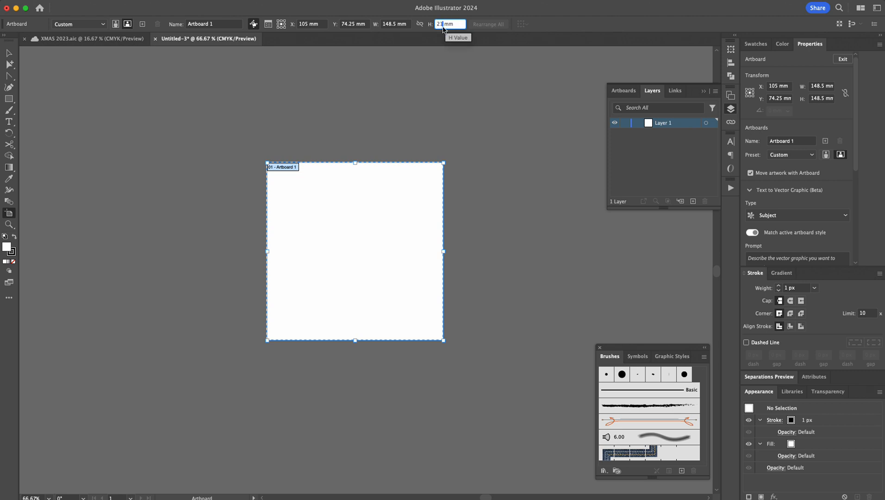
key("Return")
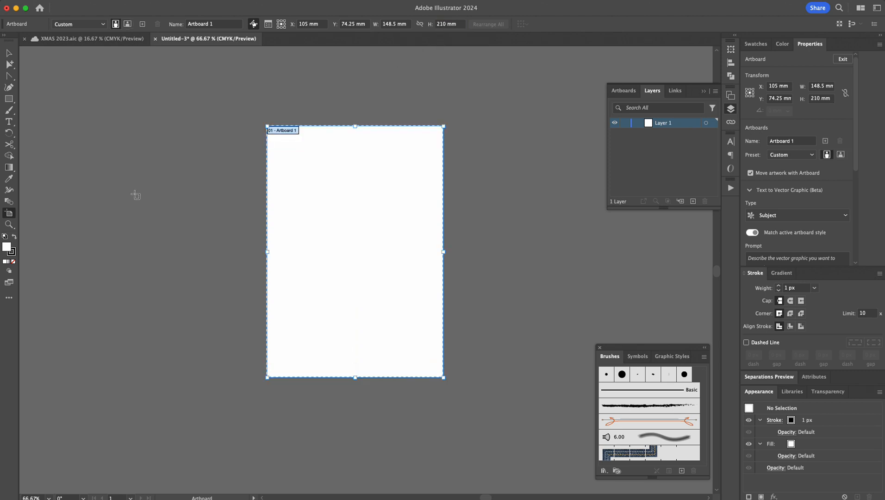
left_click(9, 54)
- Draw a straight horizontal Pen line about 251 mm long across the artboard at Y about 88 mm, extending past both side edges
left_click(10, 101)
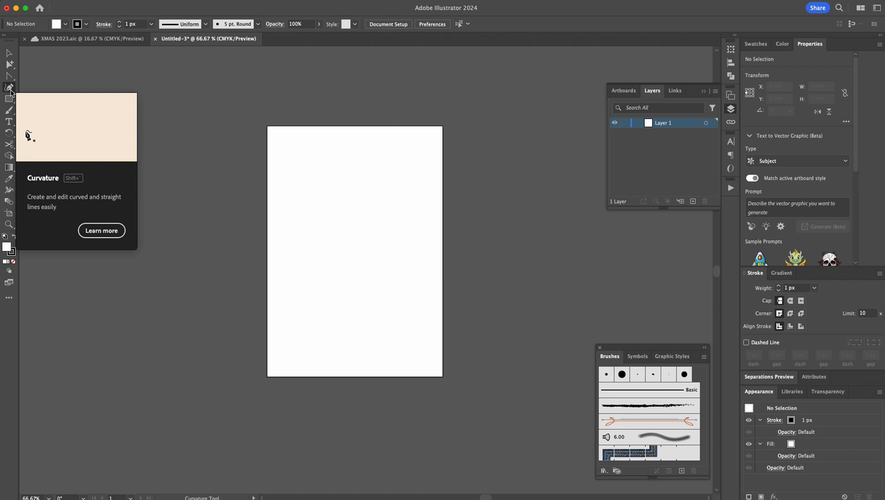
left_click(9, 76)
left_click(42, 76)
left_click_drag(276, 244, 375, 263)
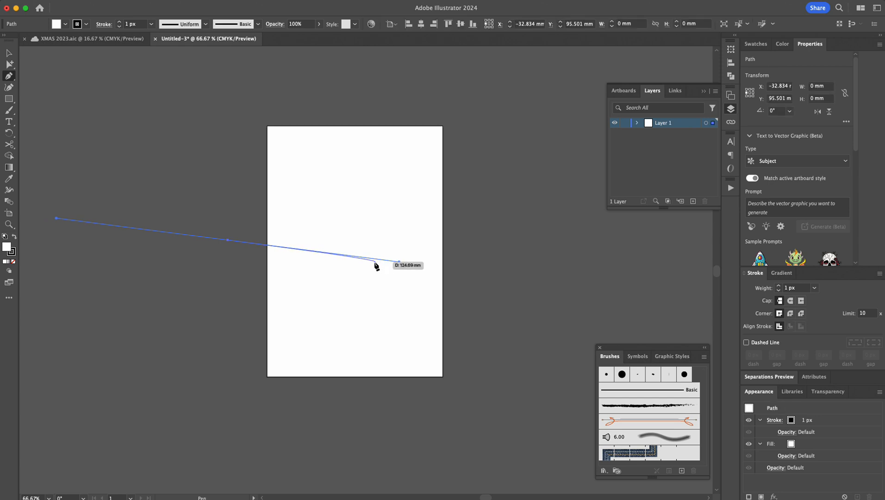
key("super+z")
left_click(229, 231)
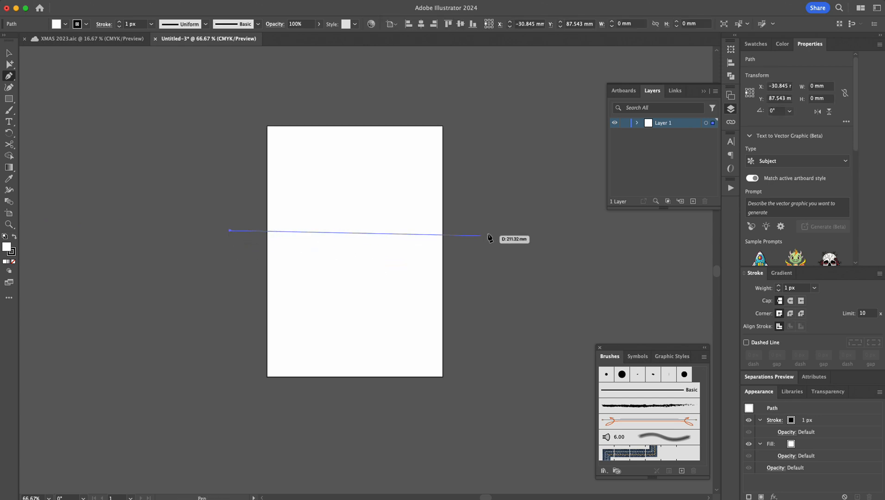
left_click(528, 231)
key("v")
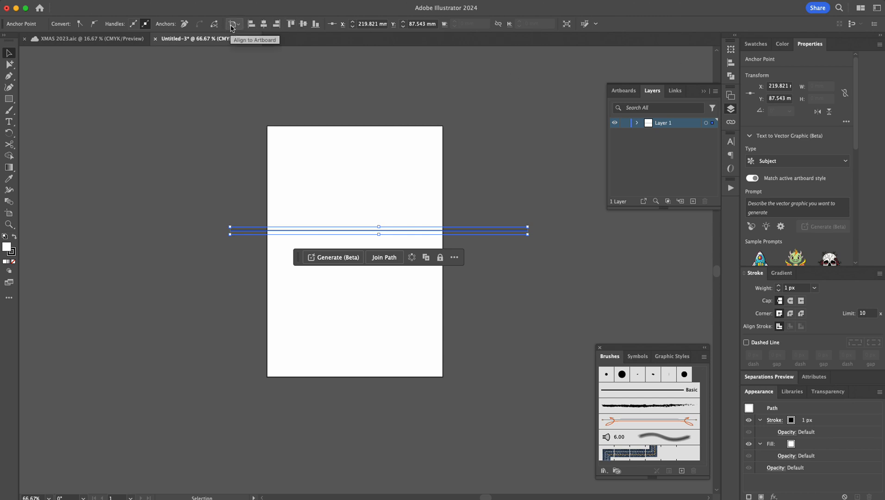
- Centre the whole dividing line vertically and horizontally on the artboard
left_click(302, 25)
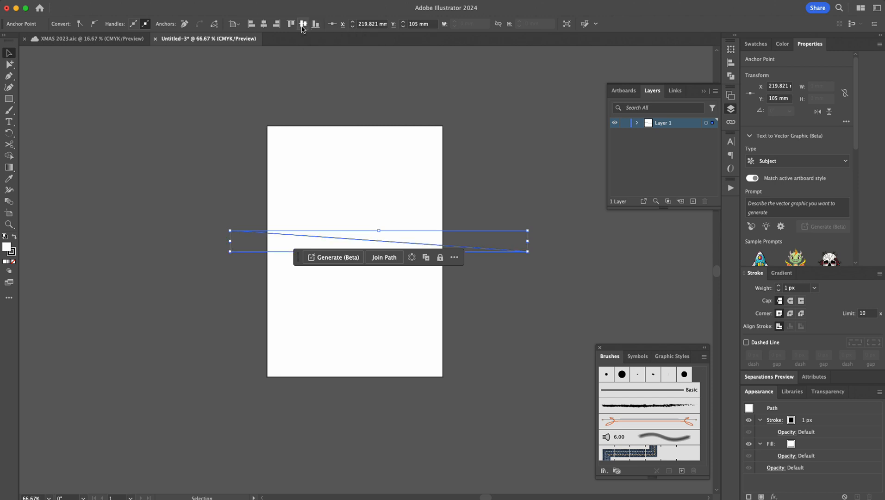
key("ctrl+z")
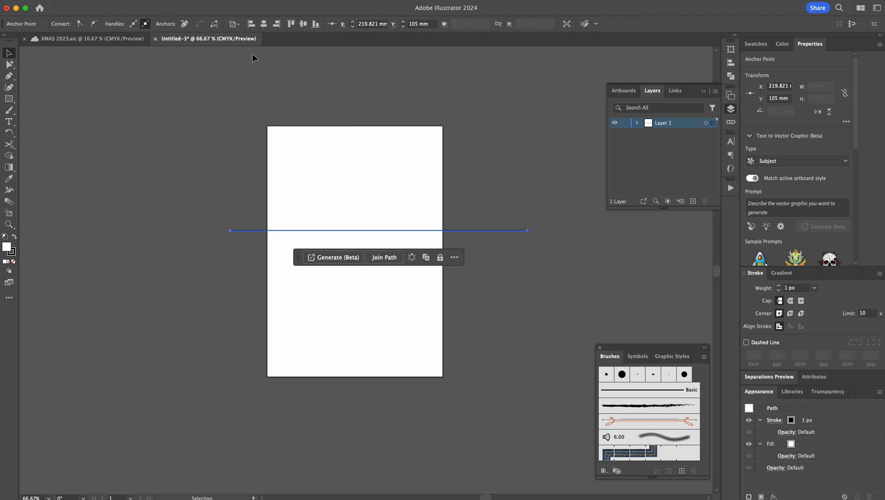
left_click(184, 240)
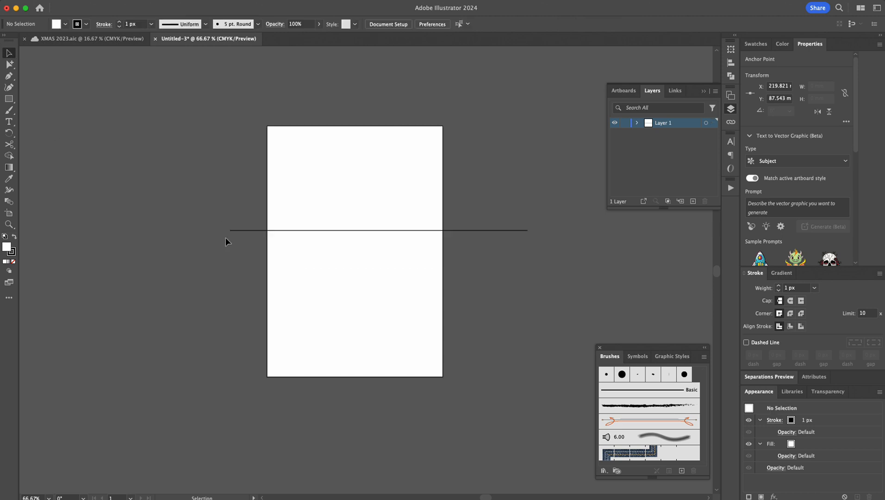
left_click(271, 231)
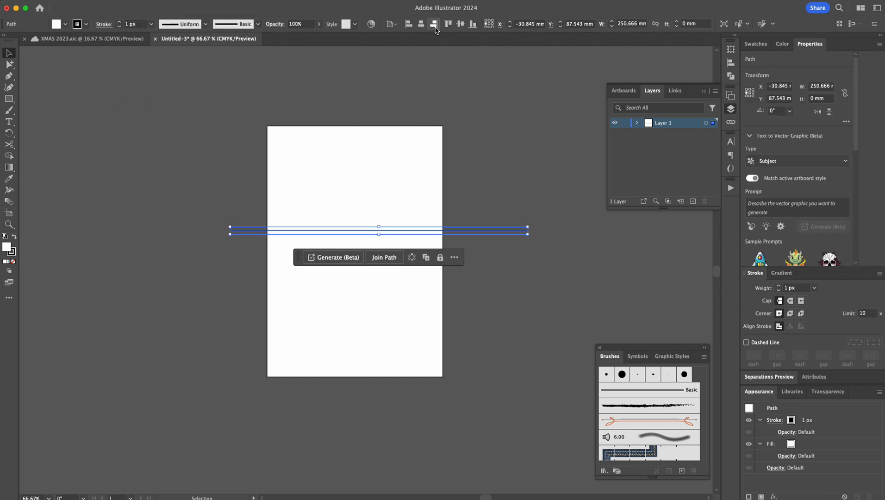
left_click(457, 27)
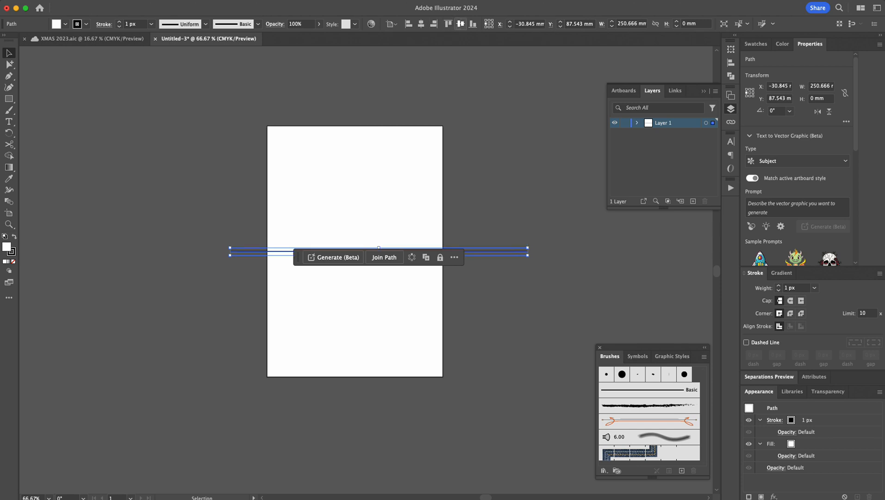
left_click(421, 28)
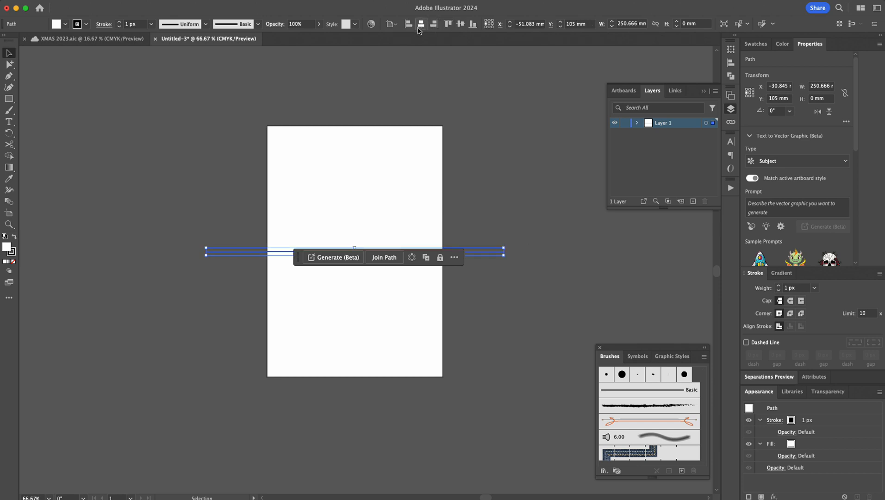
left_click(192, 162)
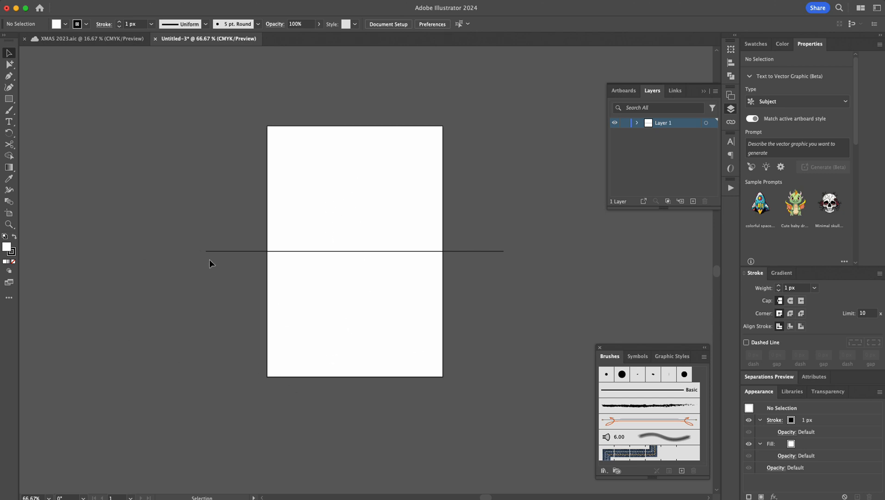
- Switch to the XMAS 2023 artwork and move the メリー・クリスマス text up and away from the stickers
left_click_drag(289, 273, 260, 212)
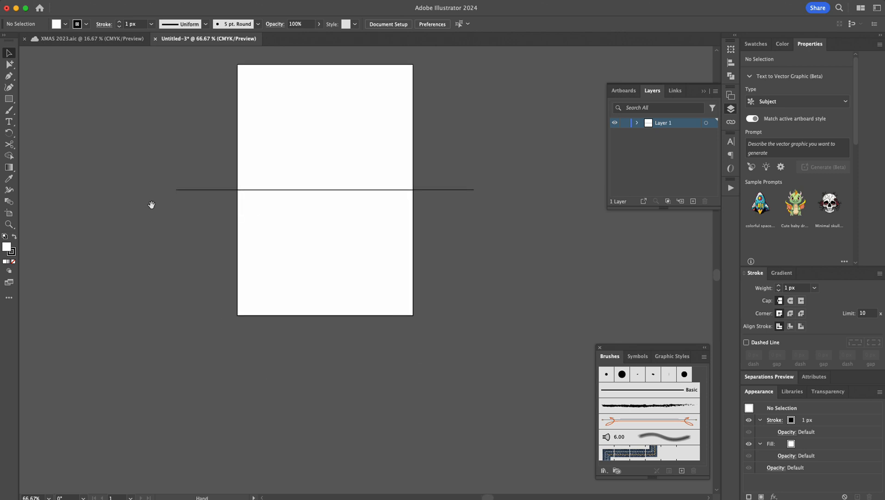
left_click(321, 245, "alt+super")
left_click(350, 267, "super")
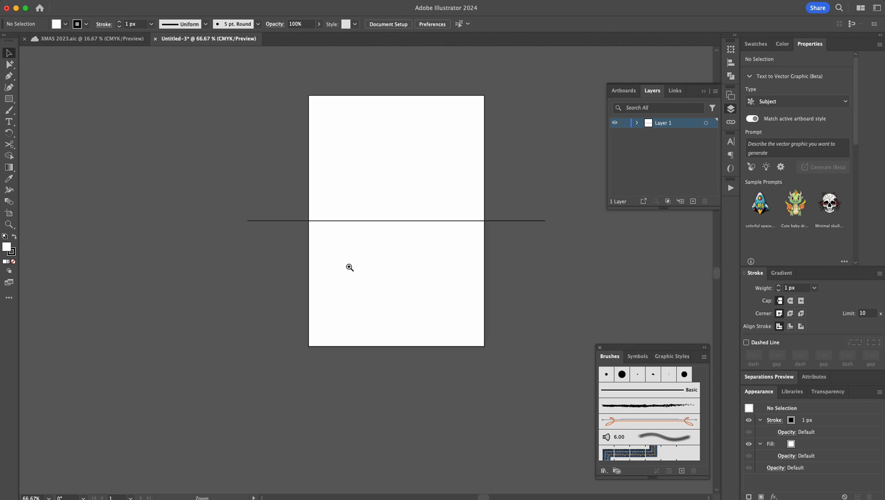
left_click(390, 265, "super")
left_click(425, 294, "super")
left_click_drag(361, 275, 373, 285)
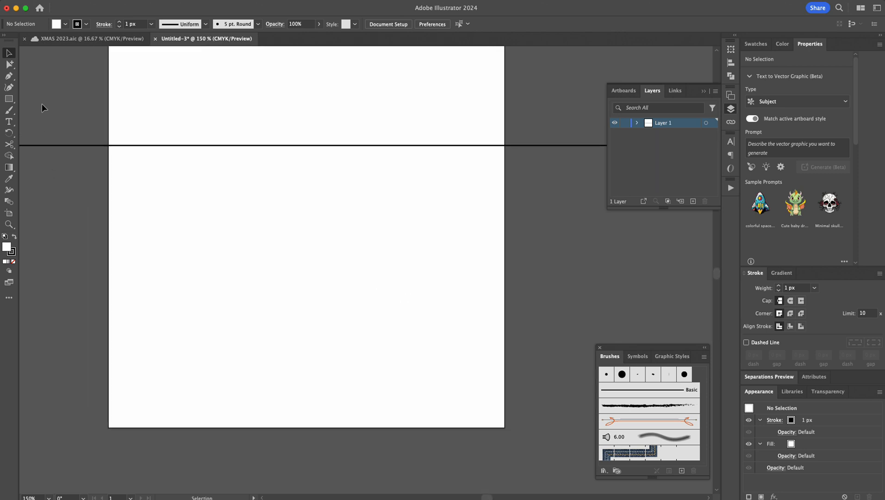
left_click(116, 38)
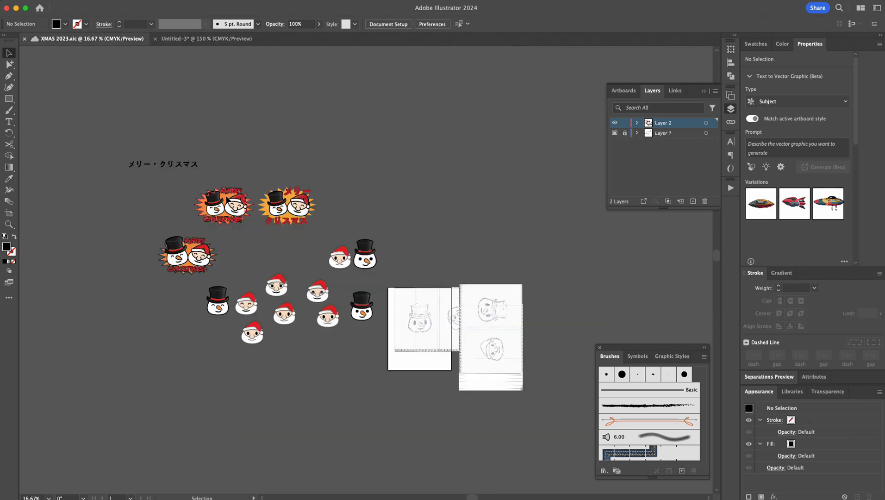
left_click(226, 200)
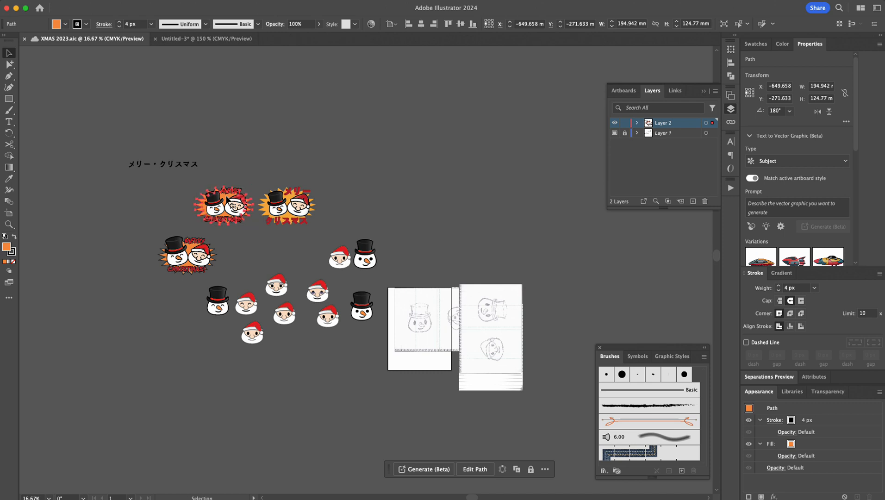
left_click(115, 196)
left_click_drag(184, 183, 137, 86)
- Copy the orange MERRY CHRISTMAS! sticker with the snowman and Santa into the new untitled document
left_click_drag(166, 164, 252, 228)
left_click(139, 67, "shift")
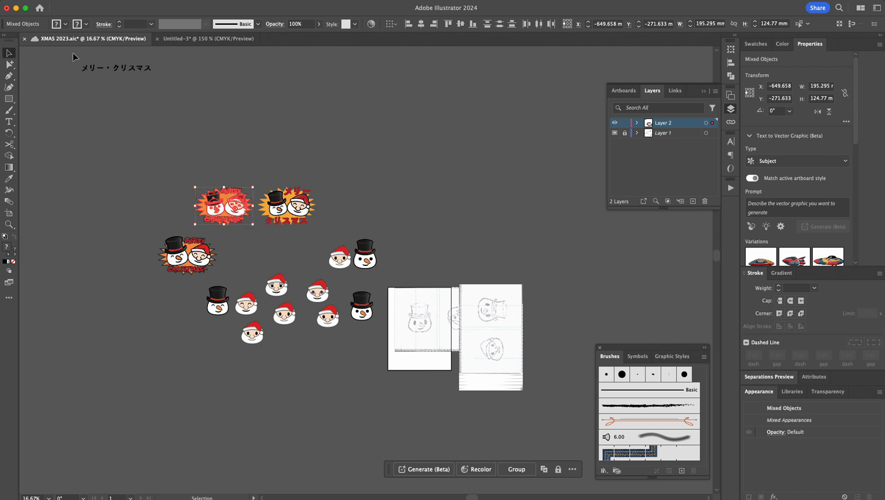
left_click(175, 37)
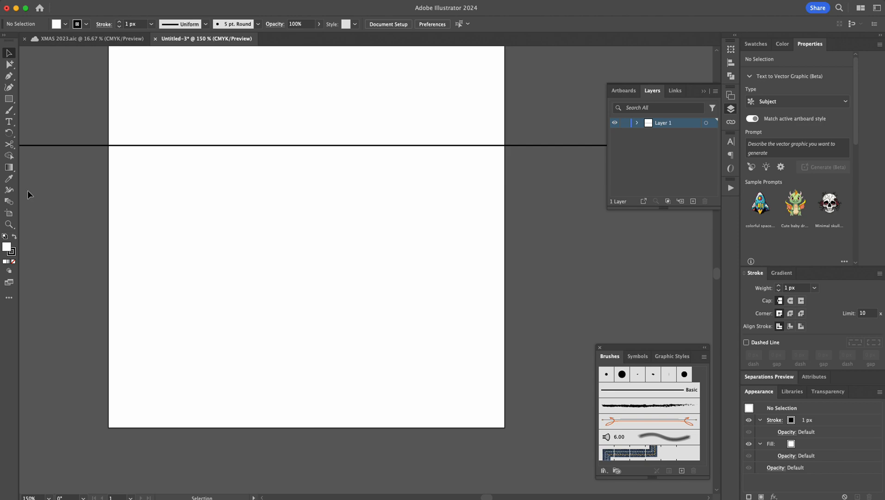
key("super+v")
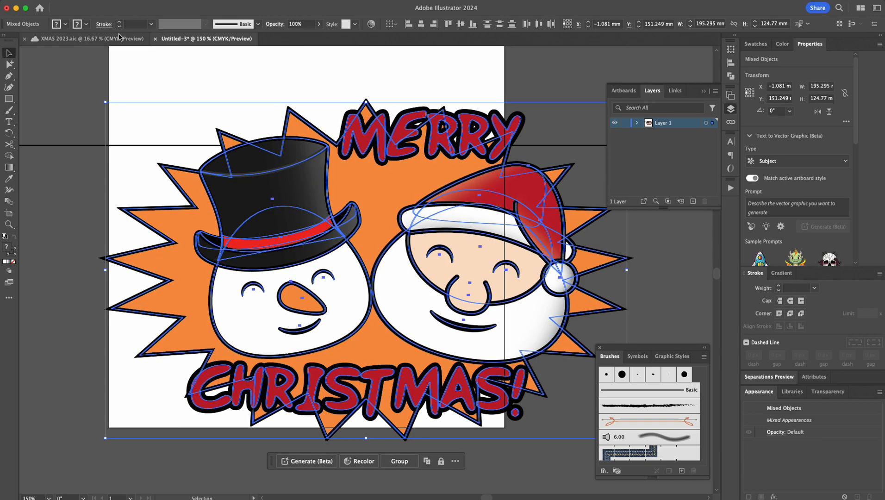
- Scale the pasted sticker proportionally to about 144.8 × 92.5 mm and place it in the artboard's lower half
left_click_drag(107, 103, 157, 146)
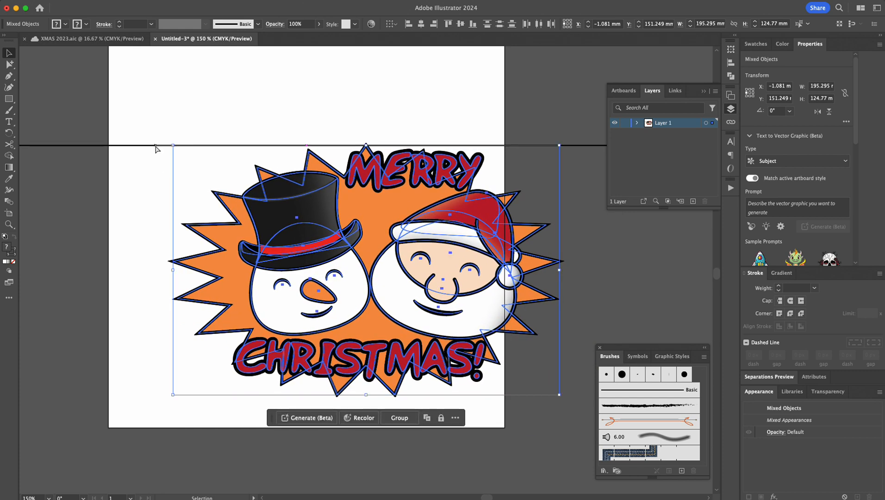
left_click_drag(307, 292, 248, 314)
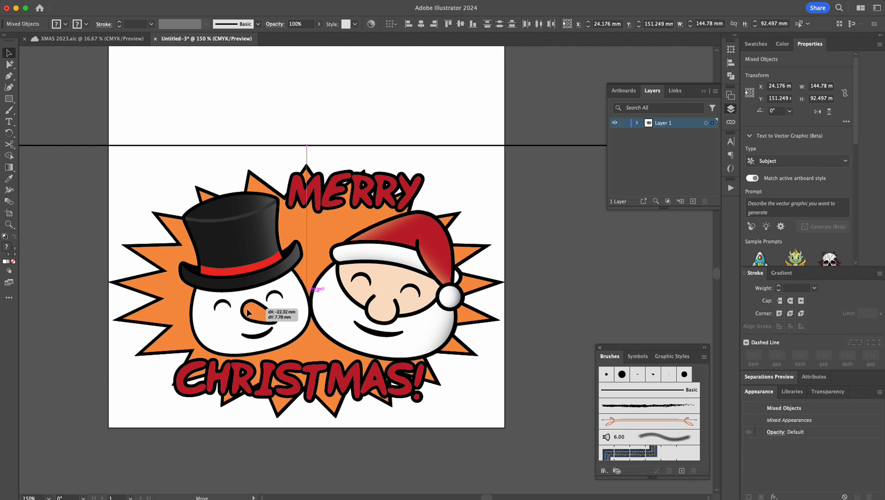
left_click_drag(248, 310, 248, 310)
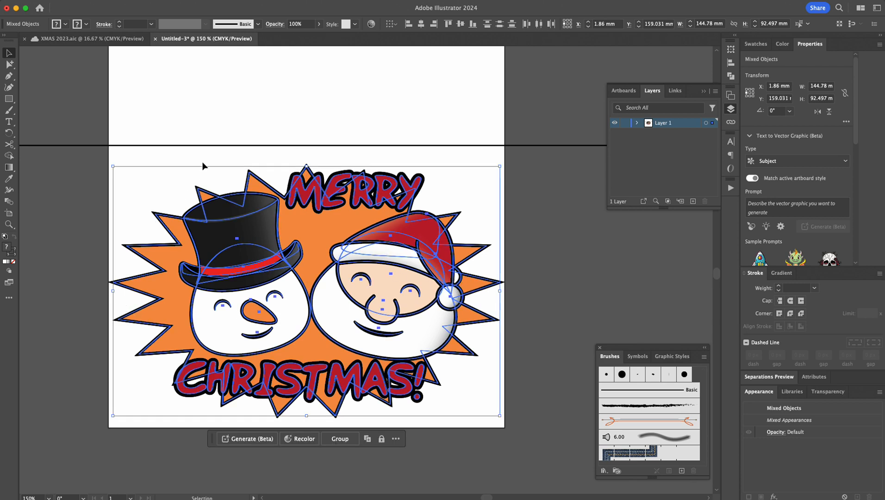
- Set alignment relative to the artboard and group all parts of the MERRY CHRISTMAS! sticker
left_click(389, 24)
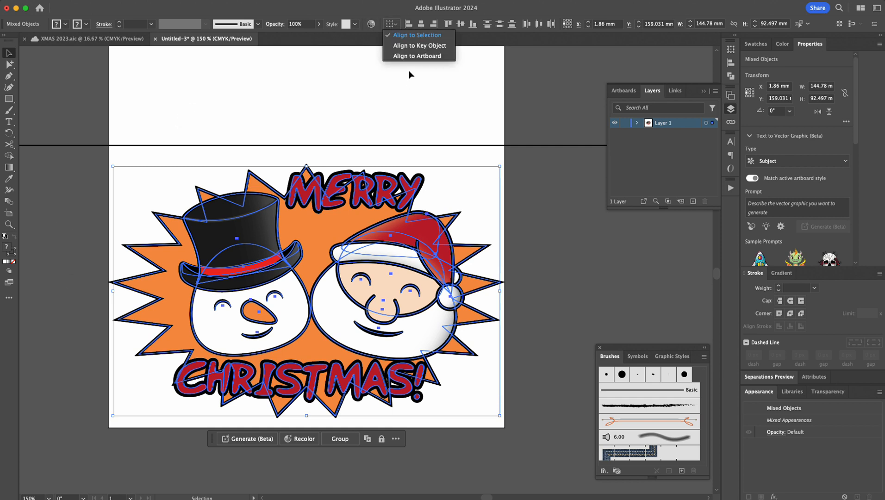
left_click(402, 55)
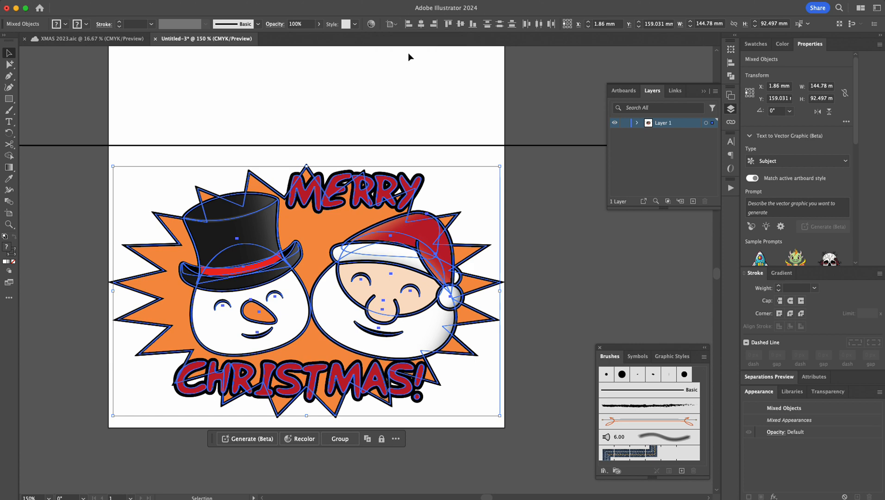
left_click(425, 29)
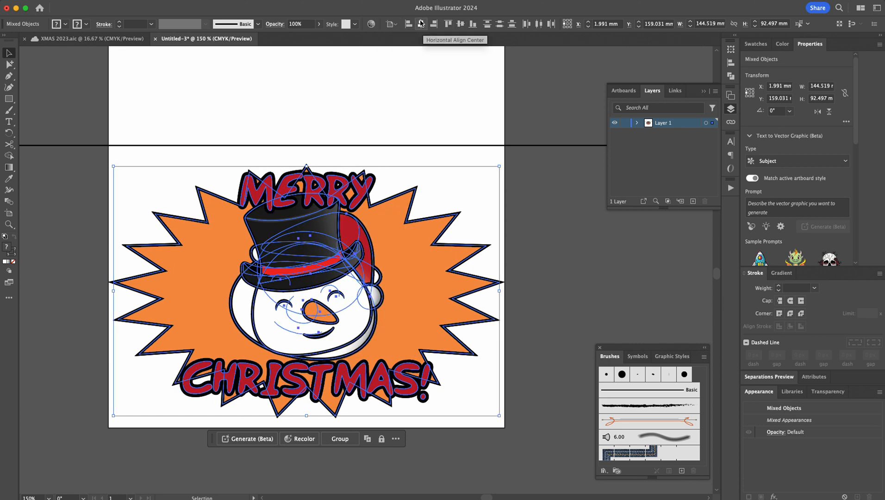
key("super+z")
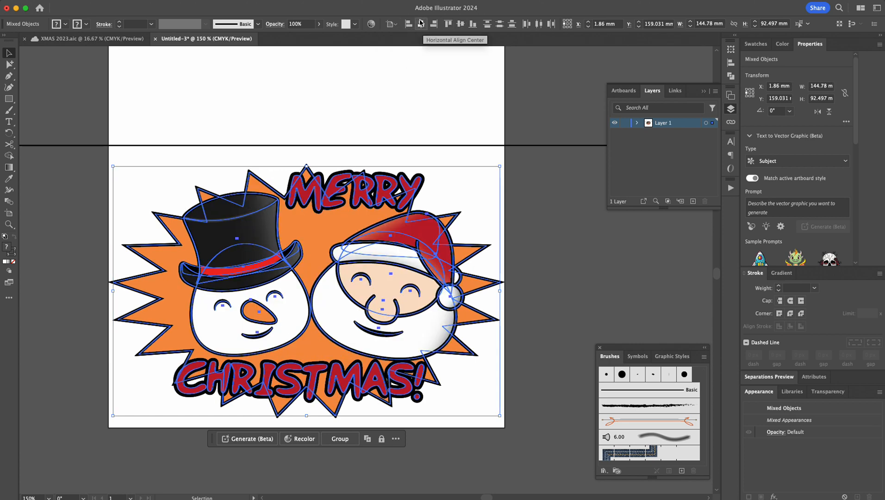
key("super+g")
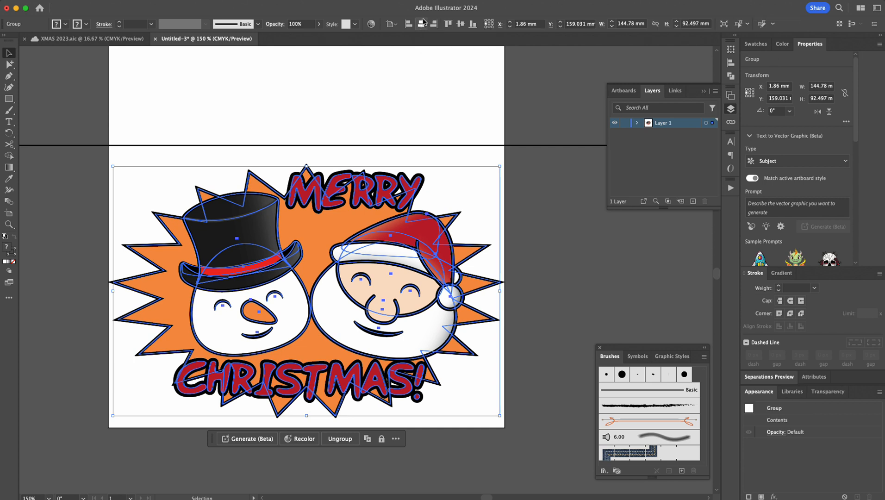
- Shrink the sticker group proportionally about its centre to about 140.7 × 89.9 mm
left_click(435, 24)
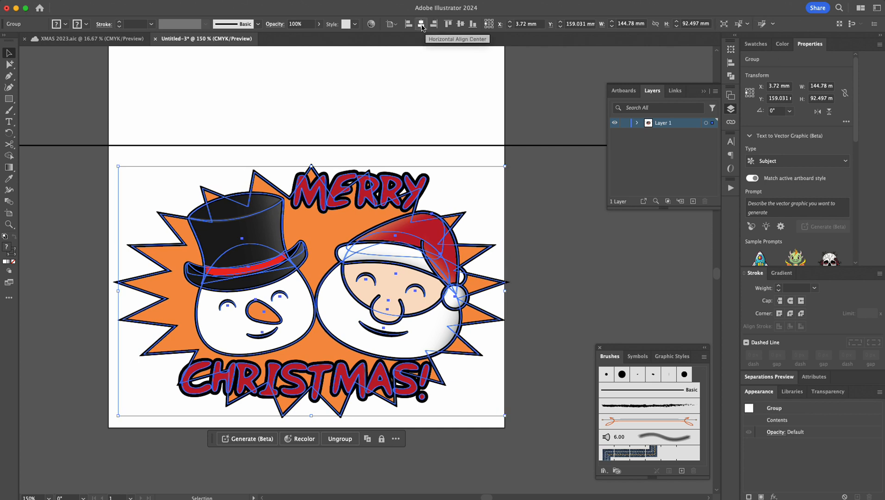
key("super+z")
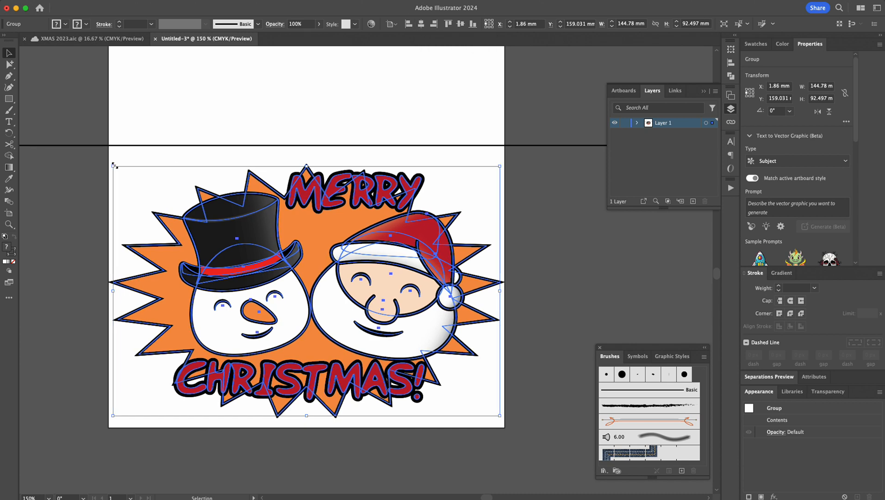
left_click_drag(113, 166, 120, 170)
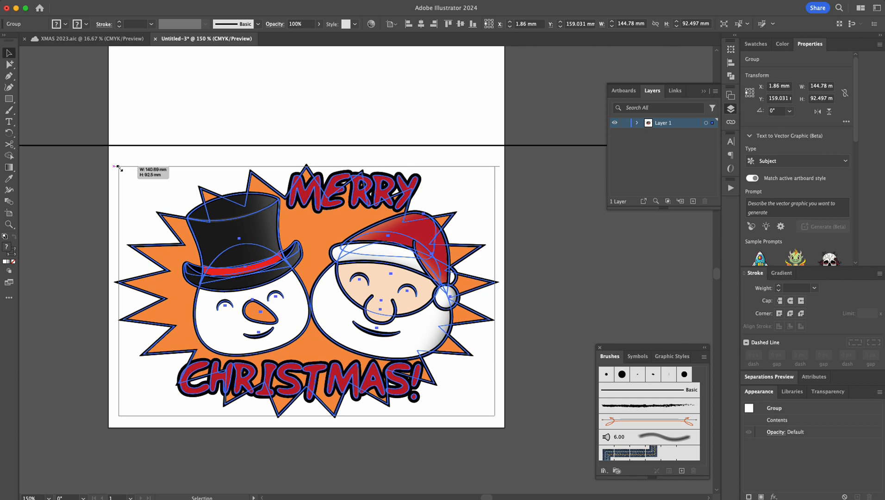
left_click_drag(125, 169, 119, 166)
- Select only the orange burst inside the group and give its stroke round-join corners
left_click(10, 65)
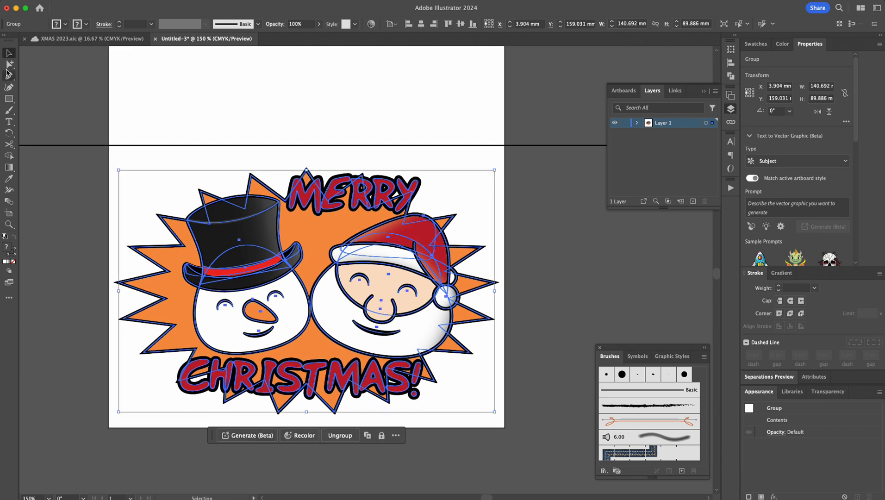
left_click(131, 238)
left_click(160, 263)
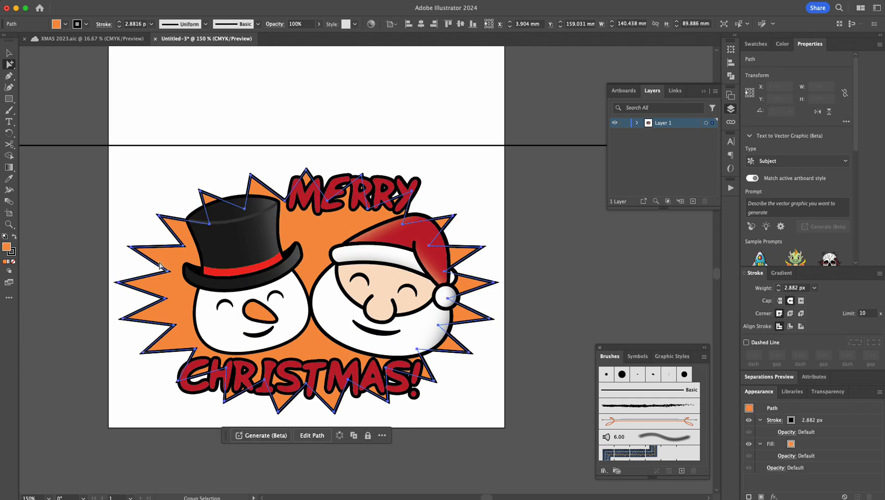
left_click(791, 314)
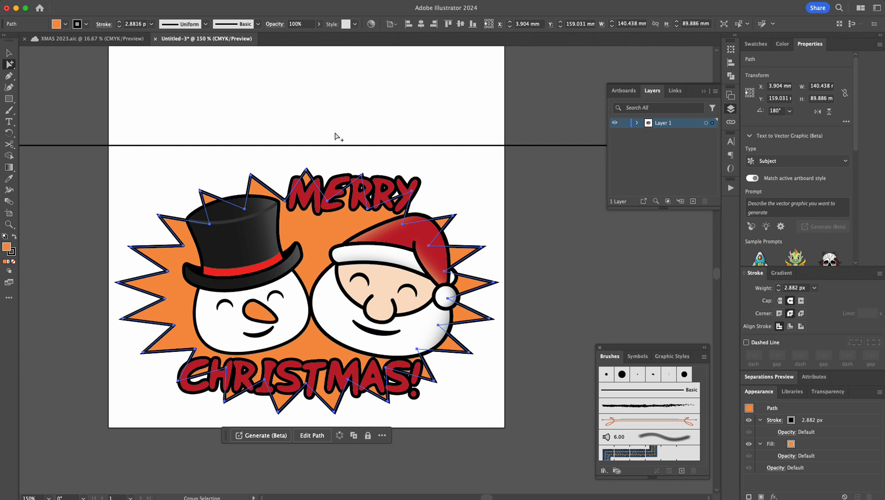
left_click(94, 289)
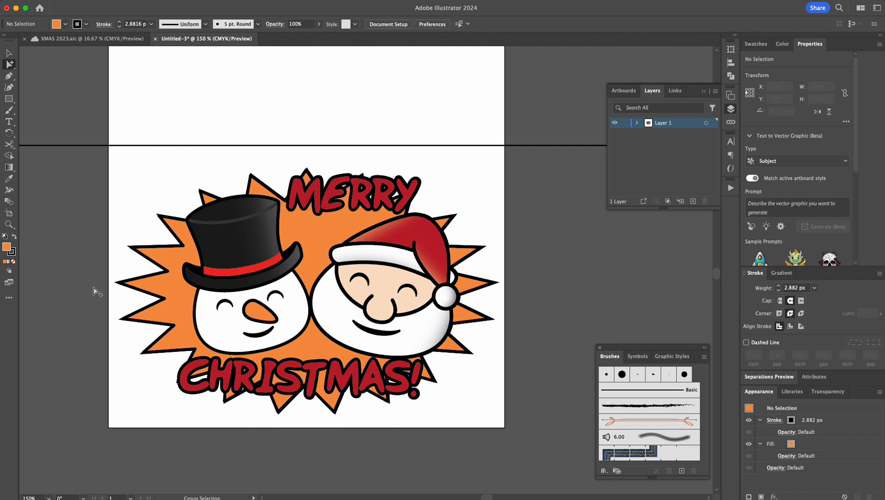
- Inspect the burst's upper-left tip up close, try shifting the orange burst path downward, and undo the move
key("space")
left_click_drag(120, 244, 469, 406)
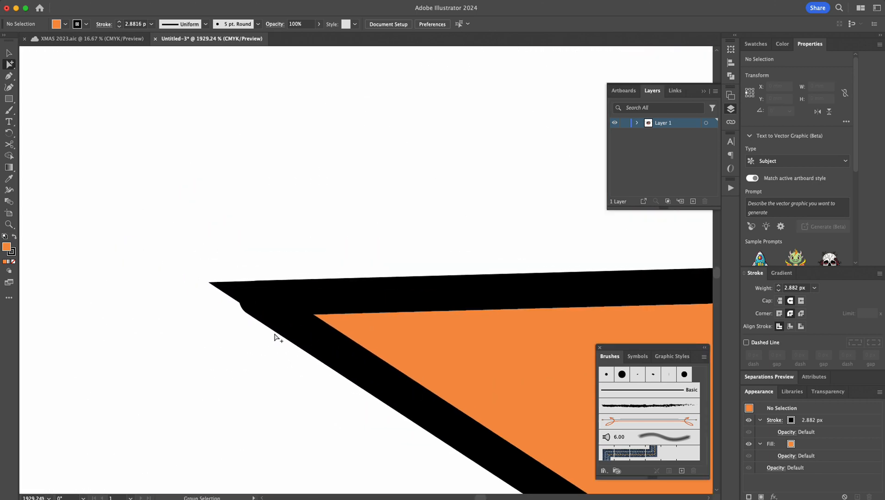
left_click(230, 290)
left_click_drag(230, 289, 266, 409)
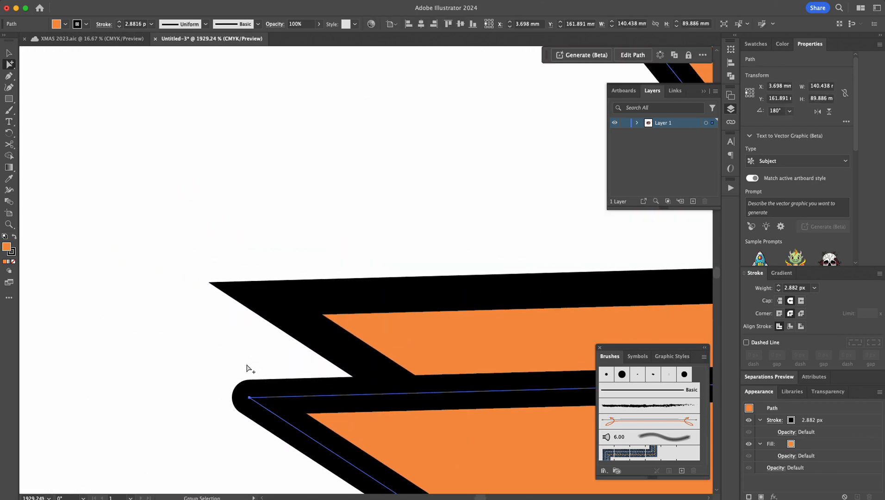
key("super+space")
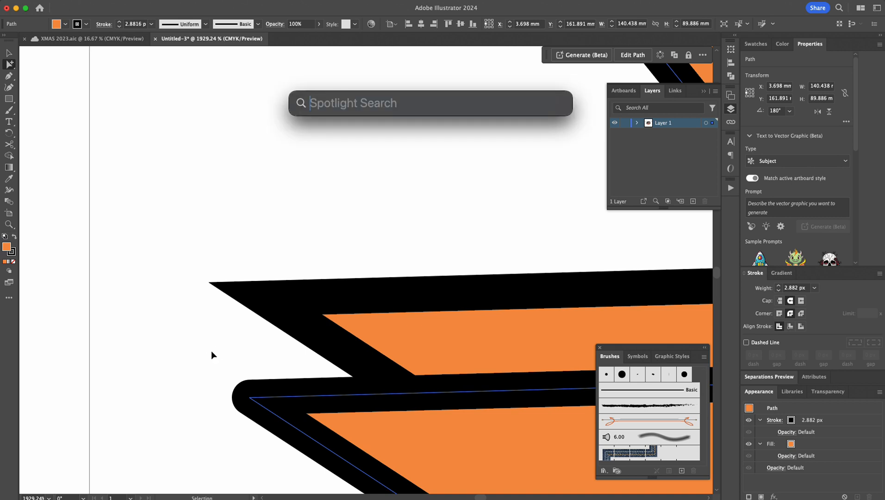
key("Escape")
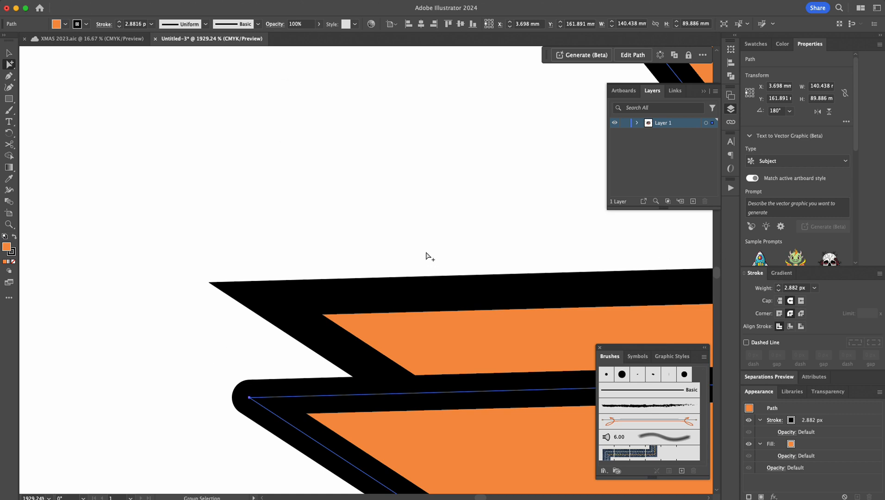
left_click(431, 256)
key("super+z")
left_click(573, 335)
left_click(543, 340)
left_click(539, 338)
left_click(537, 337)
left_click(535, 336)
left_click(418, 310)
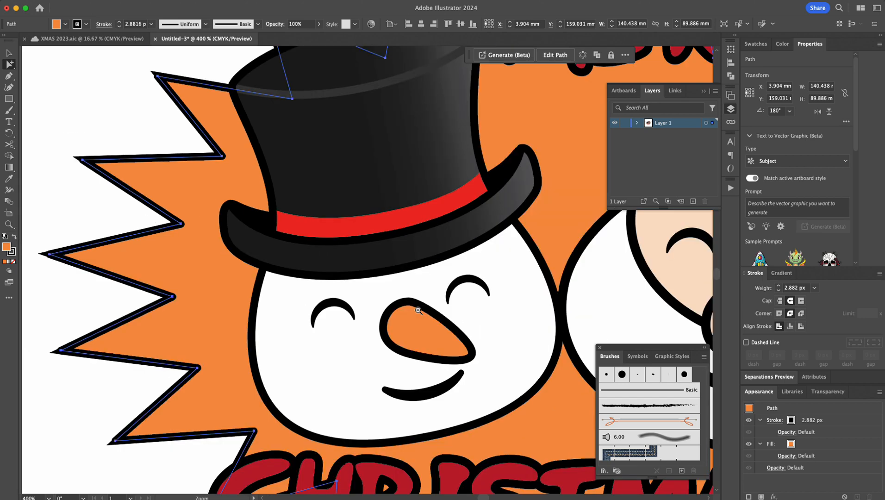
- Try moving the orange burst inside the isolated sticker group, undo the move, and leave isolation mode
left_click(418, 310, "alt+super")
left_click(418, 310, "alt+super")
left_click(418, 310, "alt+super")
left_click_drag(465, 258, 459, 369)
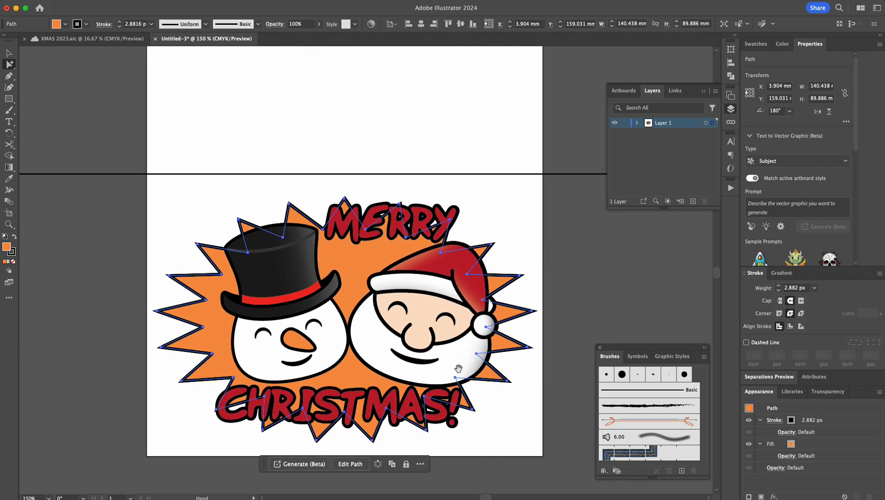
left_click(68, 348)
left_click(208, 317)
left_click(10, 54)
left_click(203, 298)
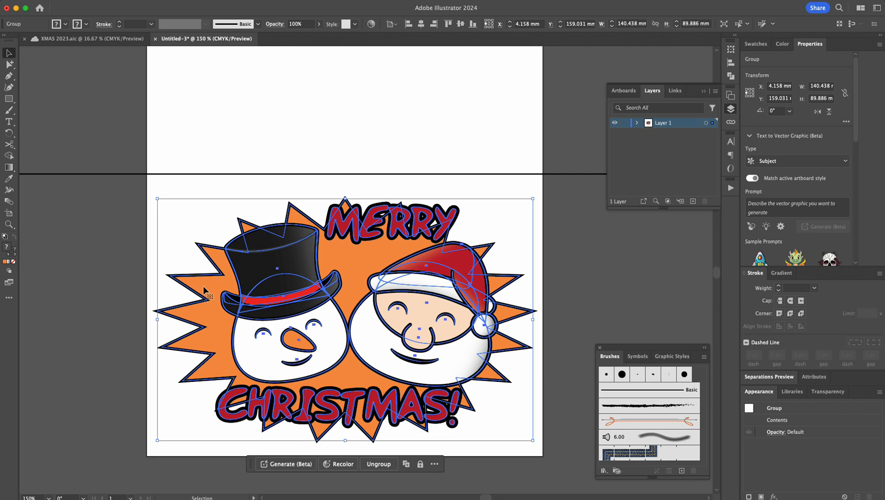
double_click(203, 299)
left_click_drag(203, 299, 276, 419)
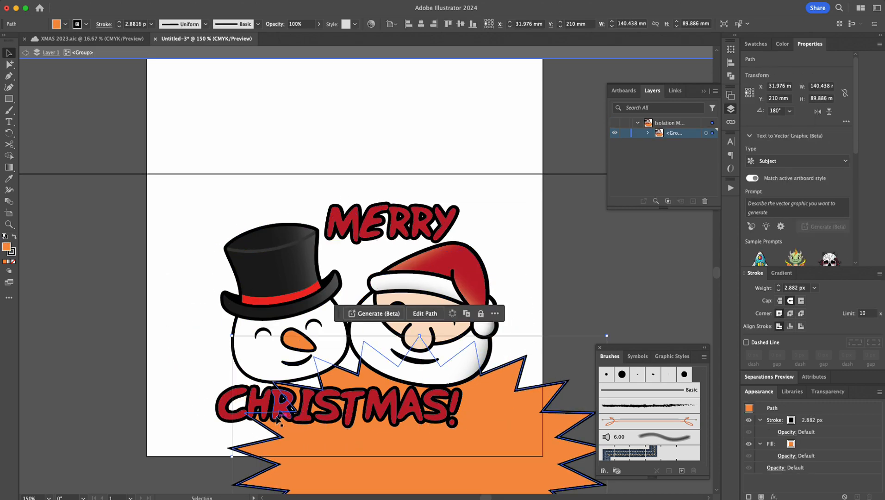
key("super+z")
left_click(259, 327)
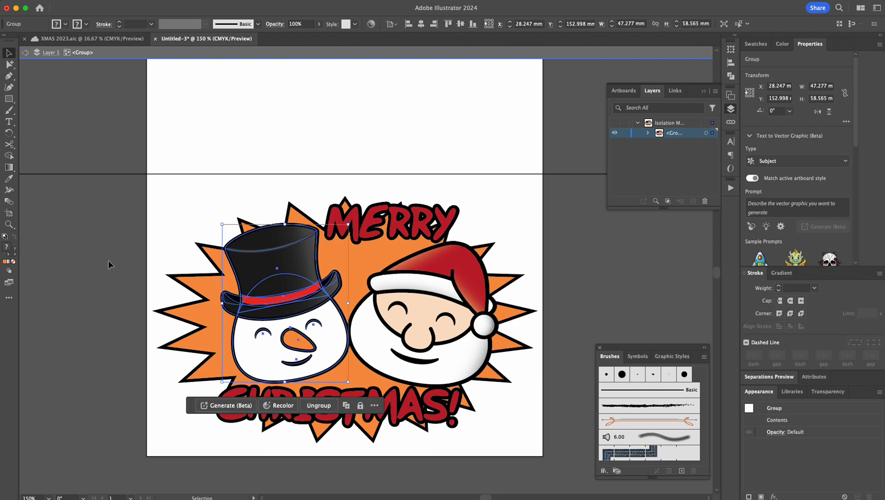
double_click(95, 261)
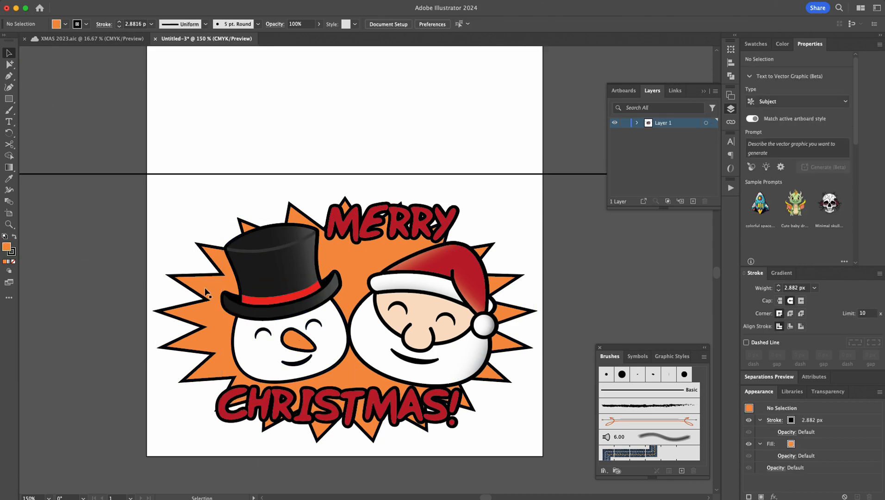
- Isolate the sticker group, select only the orange burst path, and give its stroke round-join corners
left_click(194, 279)
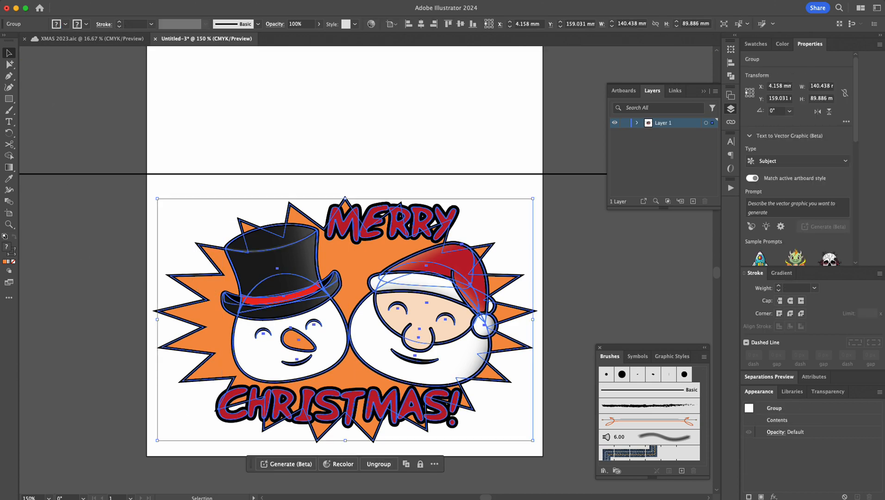
double_click(192, 278)
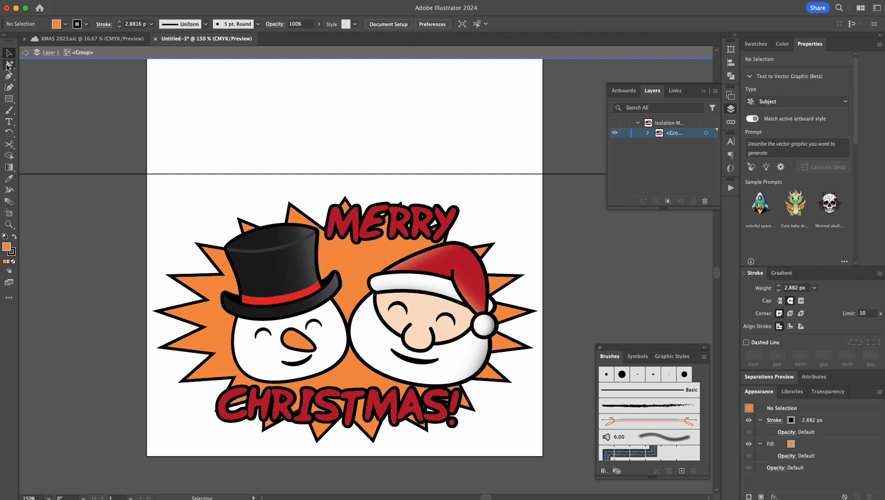
left_click(8, 66)
left_click(212, 300)
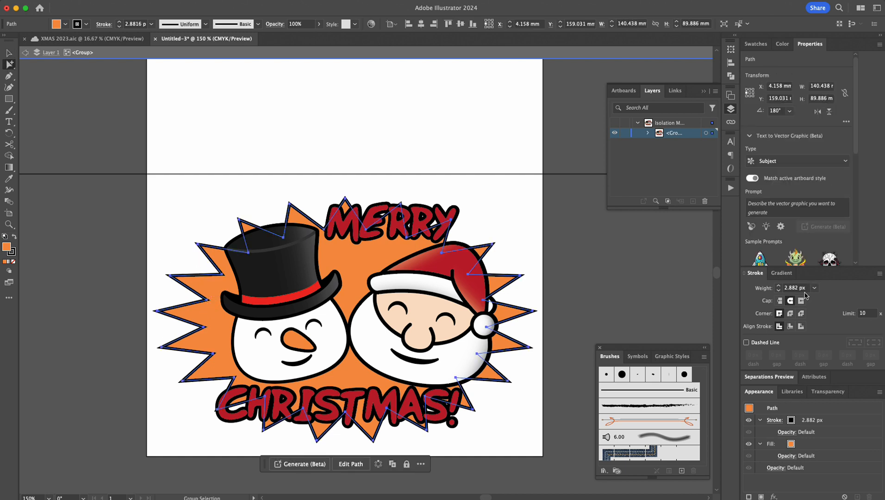
left_click(791, 314)
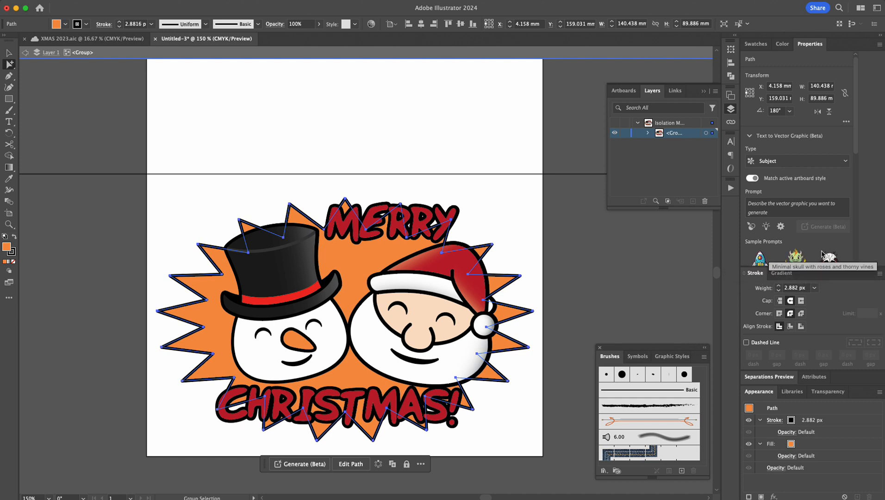
- Rearrange the workspace so Stroke/Gradient and Appearance/Transparency float as separate panel groups while the docked Properties panel is shown
mouse_move(848, 275)
left_mouse_down()
mouse_move(839, 324)
mouse_move(848, 288)
mouse_move(715, 332)
mouse_move(838, 48)
left_mouse_up()
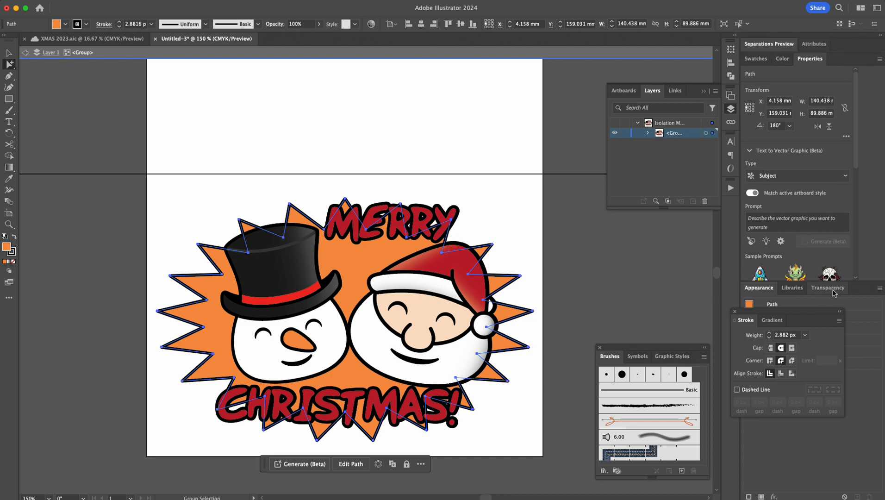
left_click_drag(855, 292, 849, 59)
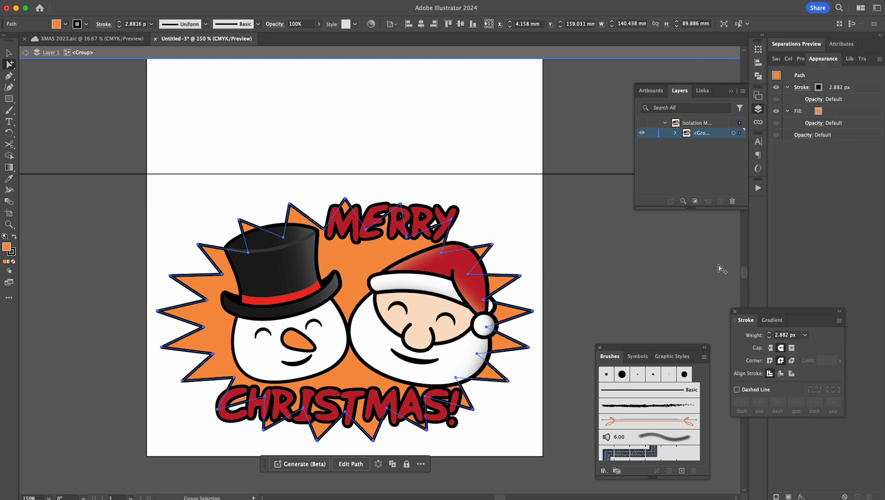
left_click(830, 61)
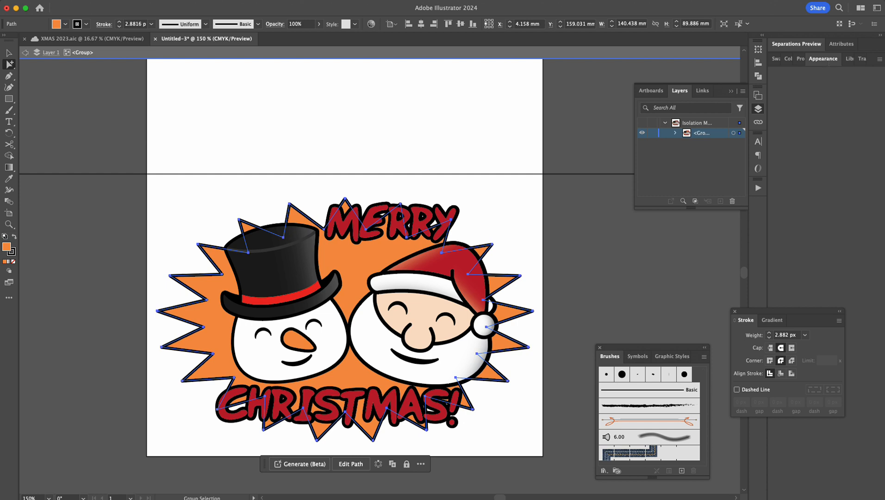
left_click(830, 61)
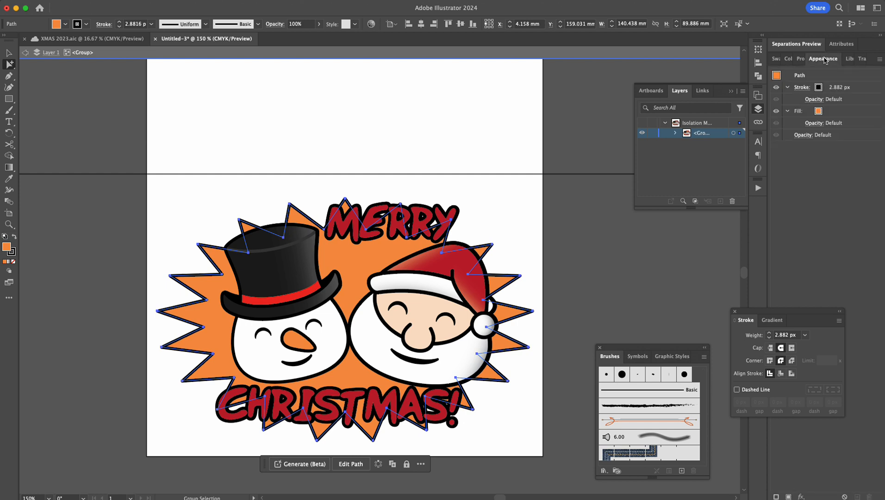
left_click_drag(823, 62, 552, 135)
left_click_drag(839, 59, 545, 141)
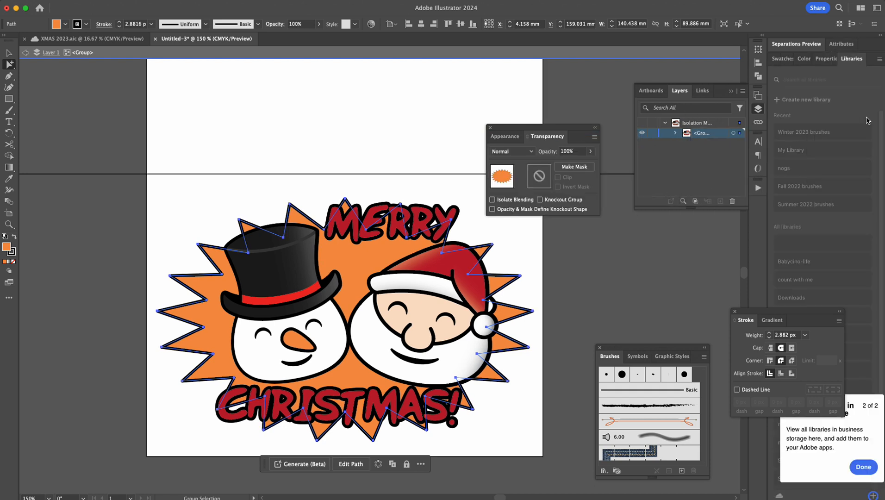
left_click(828, 61)
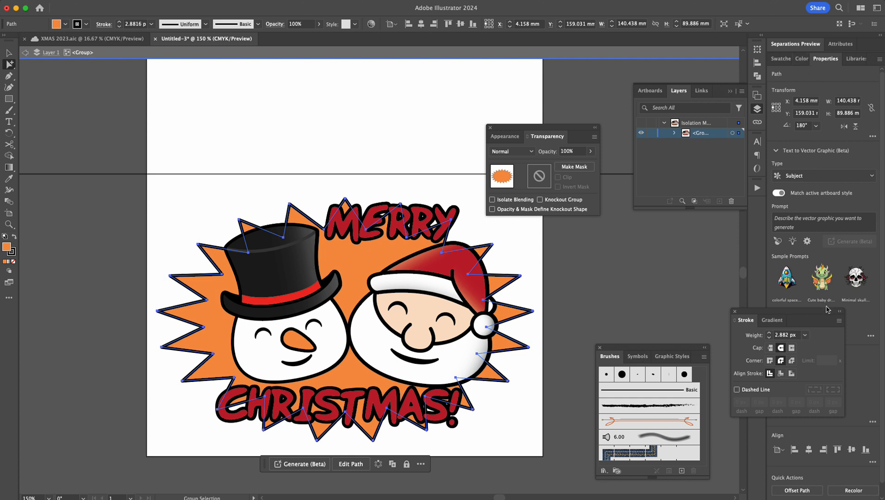
left_click_drag(817, 315, 824, 328)
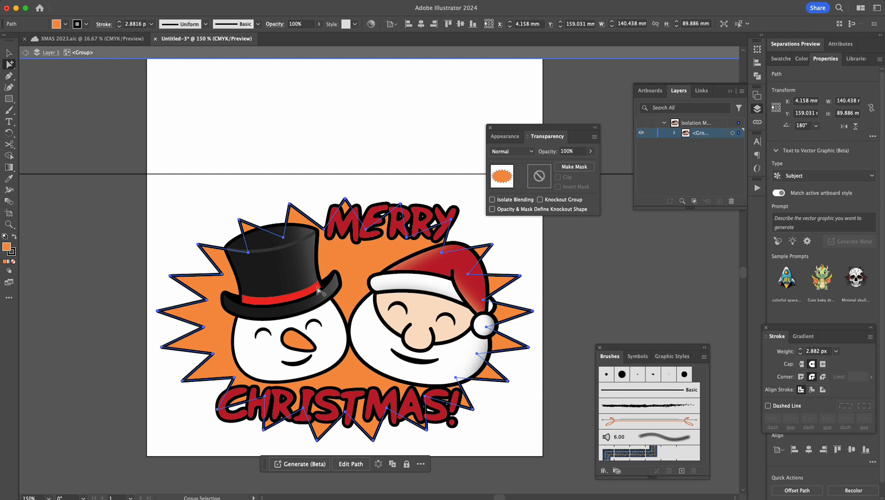
- Leave isolation mode and ungroup the whole MERRY CHRISTMAS! sticker
left_click(139, 261)
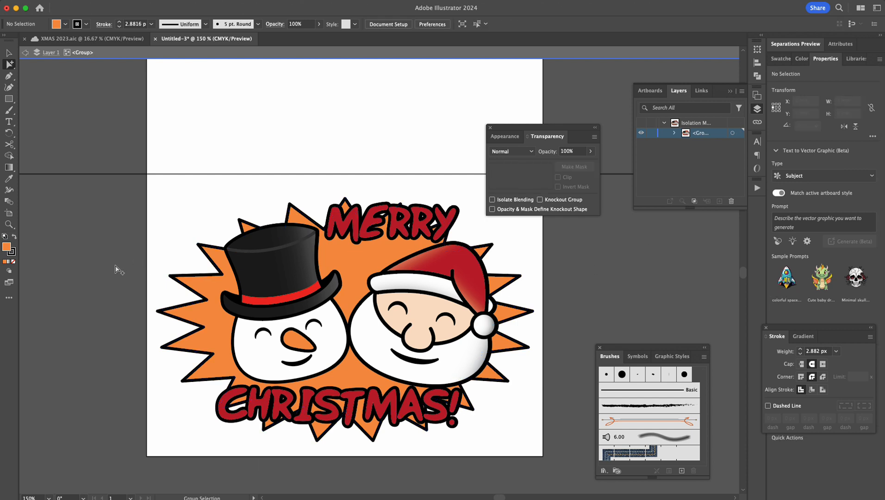
left_click(283, 322)
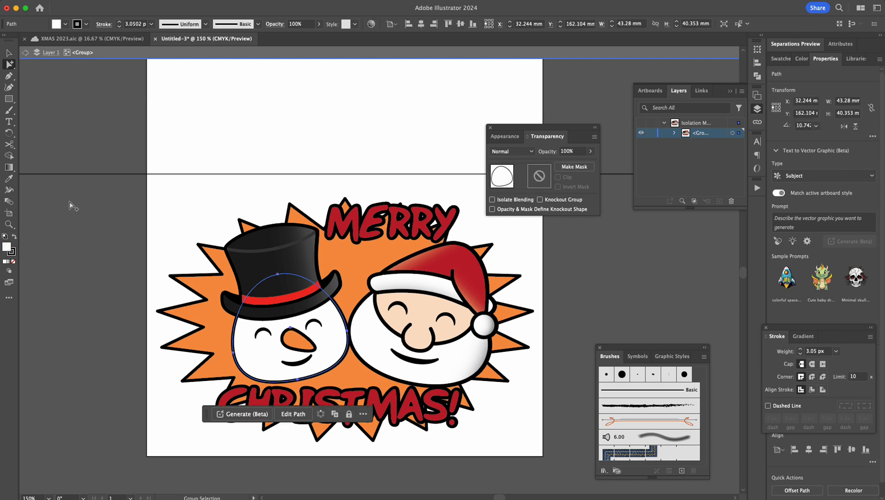
left_click(59, 172)
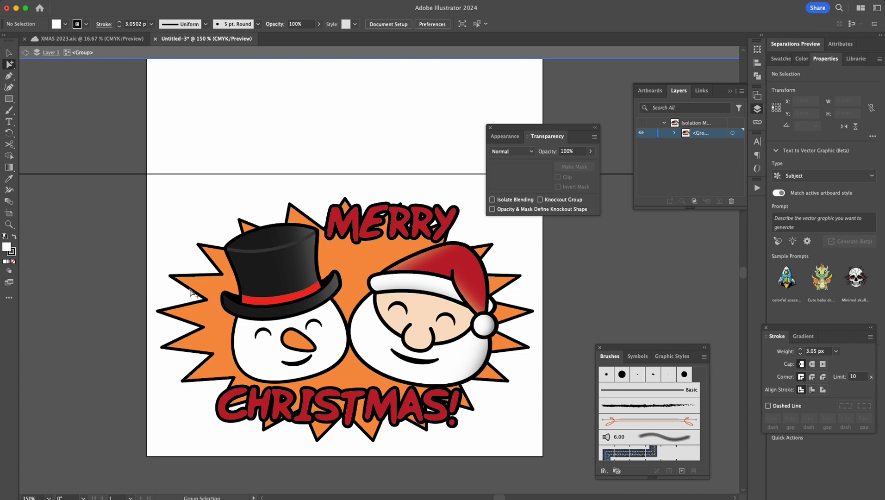
double_click(80, 278)
left_click(197, 286)
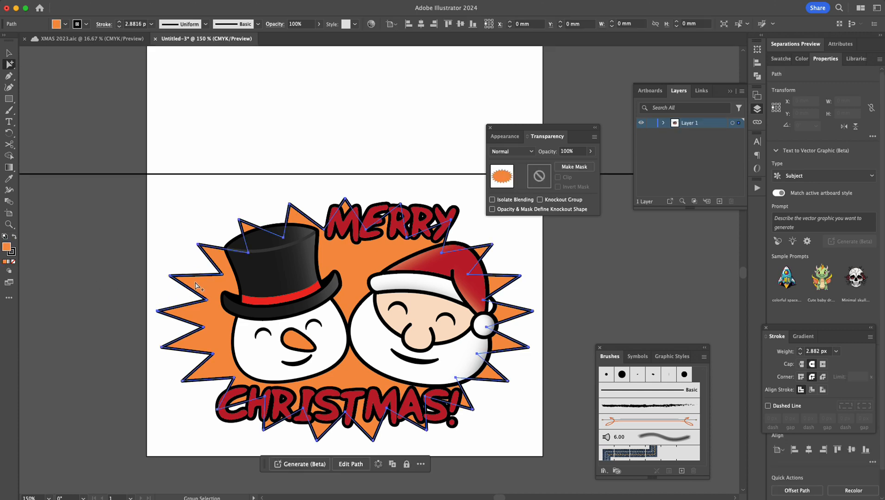
left_click(8, 53)
left_click(103, 236)
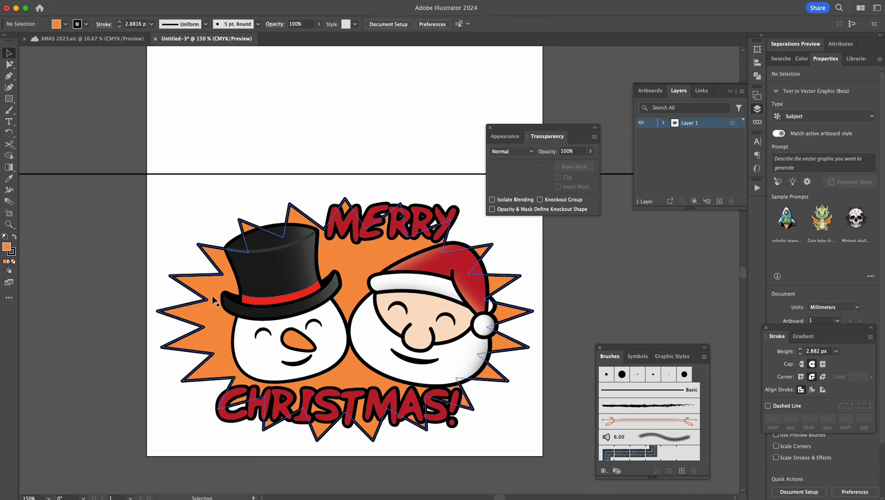
left_click(214, 299)
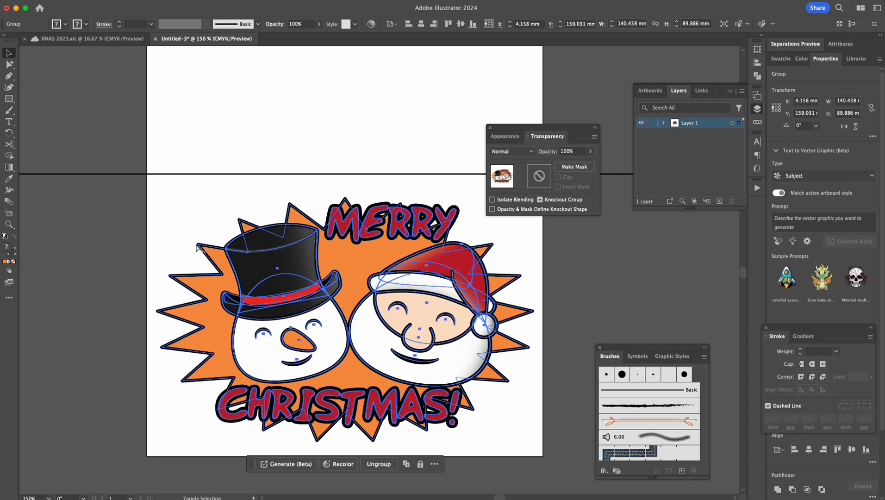
key("super+shift+g")
- Duplicate the snowman head group onto the empty pasteboard to the left of the artboard
left_click(111, 276)
left_click(289, 287)
left_click_drag(289, 288, 59, 246)
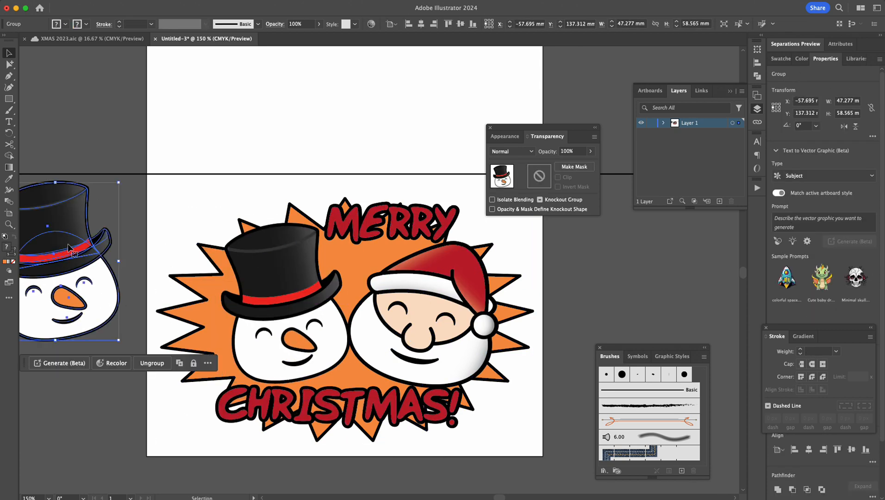
- Try relocating the original snowman off the artboard and copying Santa into its place, and undo these changes
key("Delete")
left_click_drag(261, 255, 14, 196)
left_click_drag(397, 308, 250, 302)
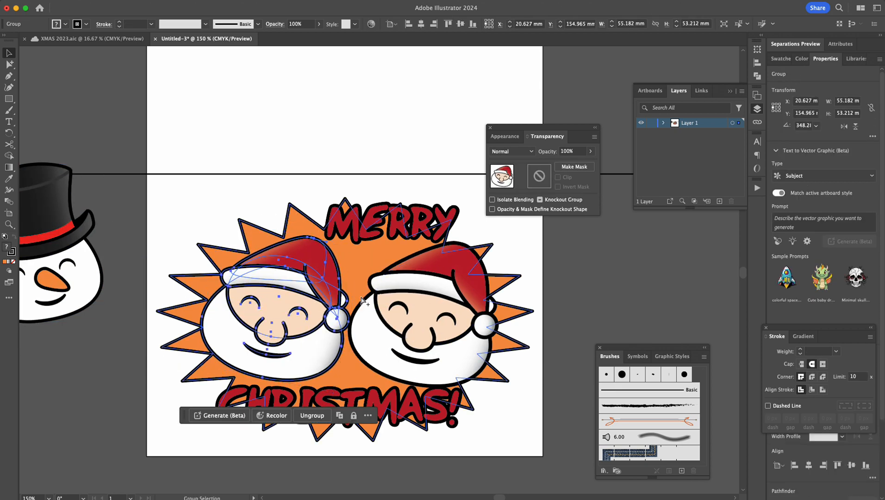
key("super+z")
key("super+shift+a")
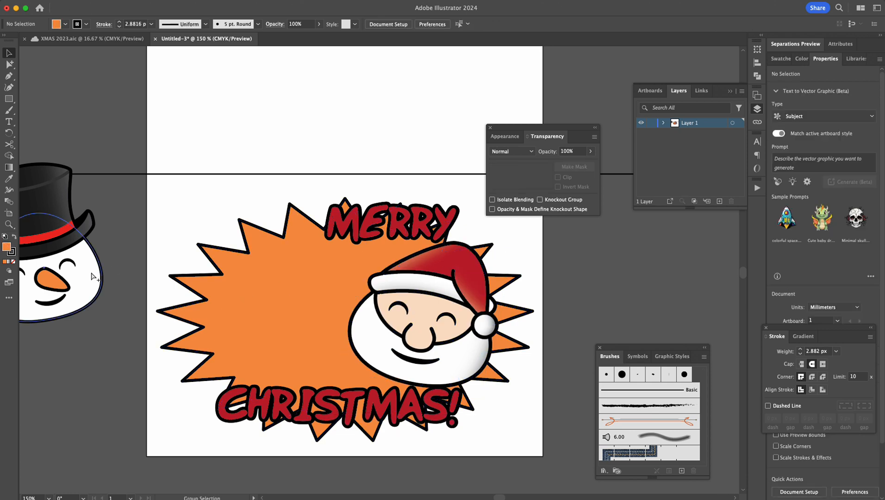
key("super+z")
key("super+z")
key("super+z")
key("super+z")
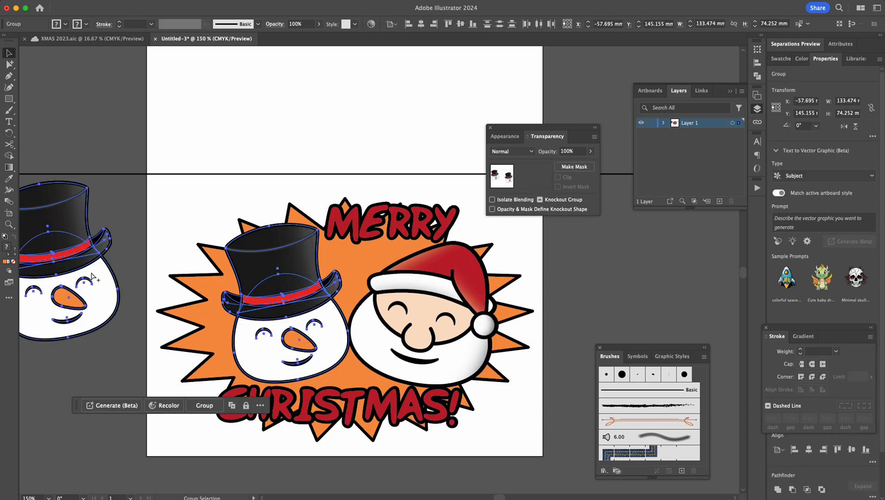
- Duplicate the Santa head group onto the pasteboard below the copied snowman
left_click(128, 363)
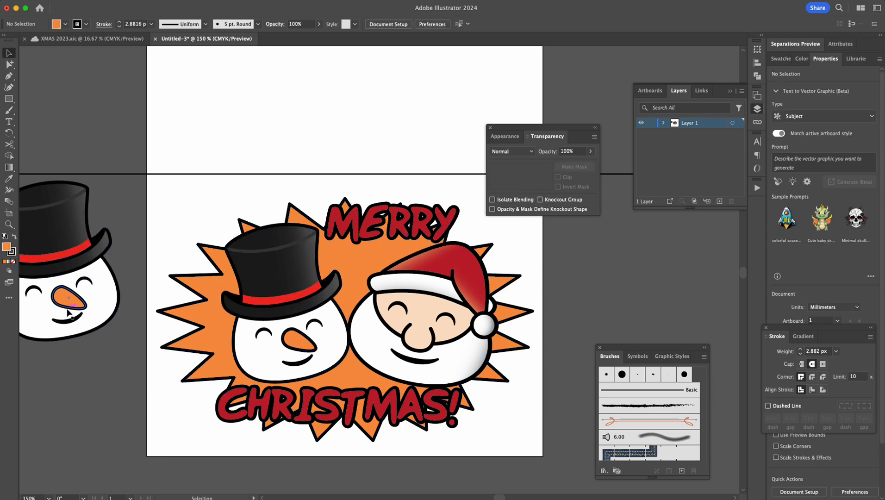
left_click(69, 313)
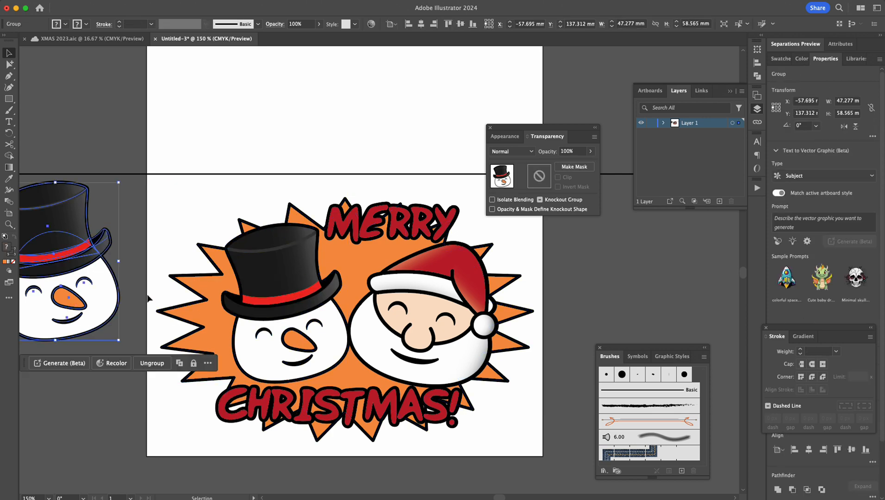
left_click(454, 346)
left_click_drag(456, 349, 13, 433)
key("alt+super+space")
left_click(120, 391, "alt+super")
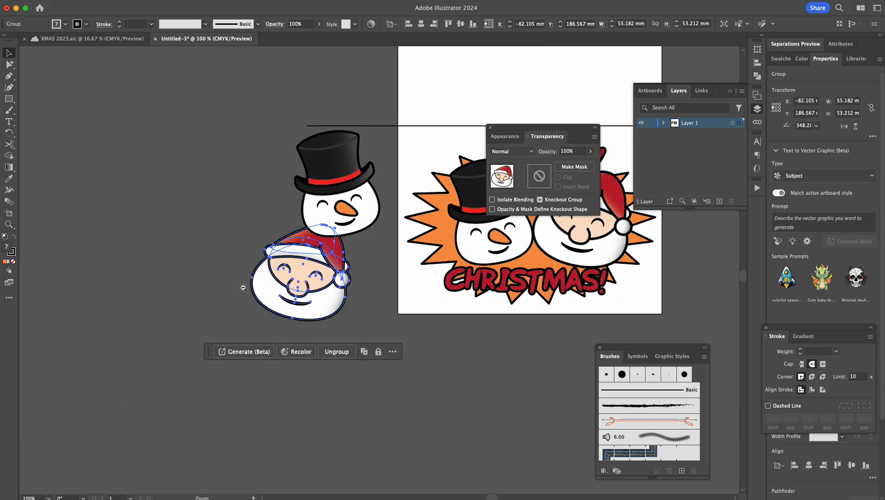
- Arrange the copied snowman and Santa heads side by side, farther from the artboard, with Santa to the right of the snowman
left_click(199, 167)
left_click_drag(277, 291, 138, 192)
left_click_drag(333, 195, 88, 181)
left_click(195, 303)
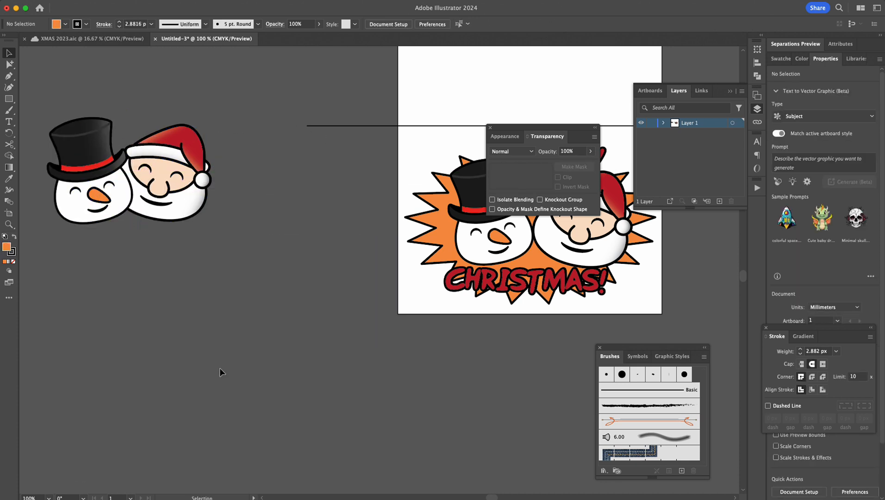
left_click_drag(106, 149, 104, 142)
left_click_drag(196, 205, 193, 198)
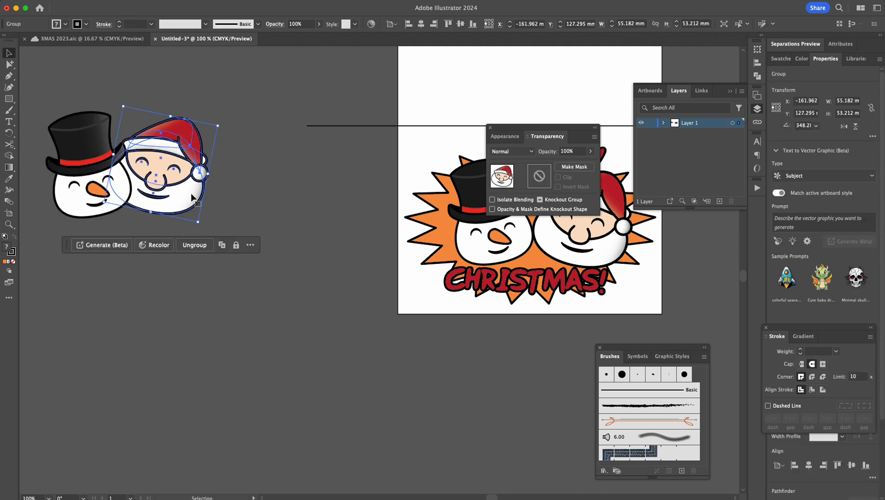
left_click(219, 309)
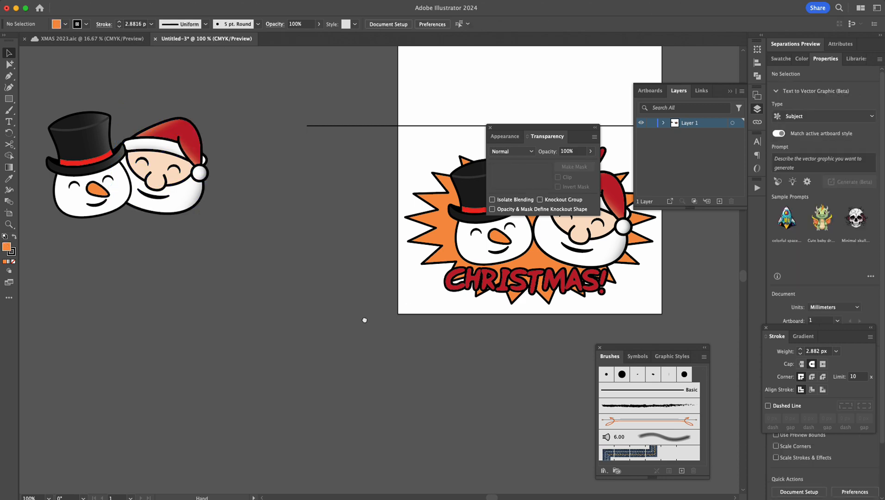
- Duplicate the red MERRY lettering group onto the pasteboard, up and to the left of the sticker
left_click_drag(395, 311, 205, 354)
left_click(306, 281)
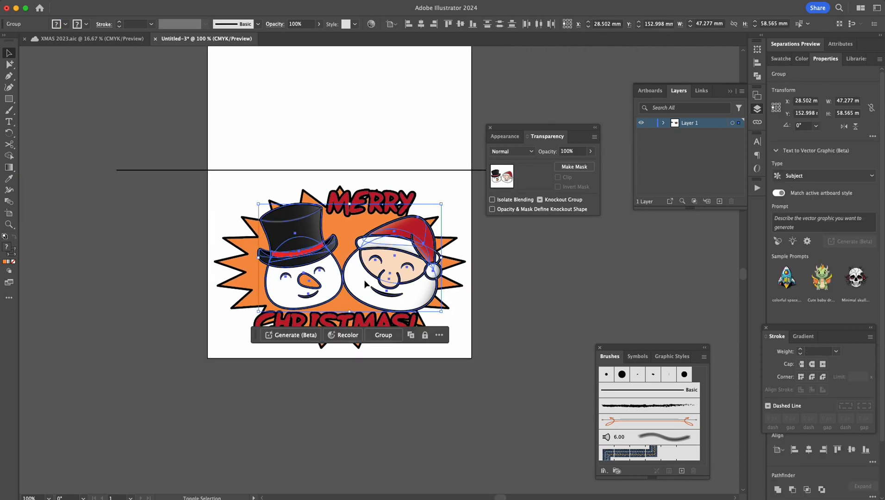
left_click(344, 203)
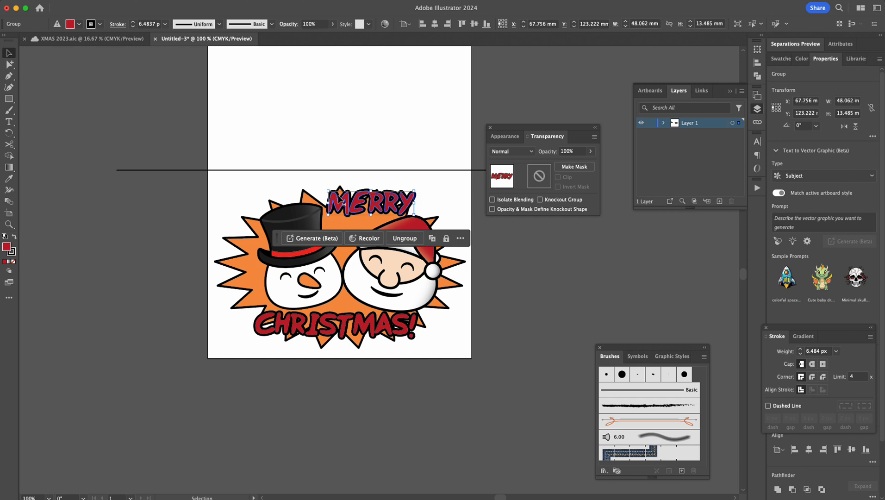
left_click_drag(366, 200, 126, 112)
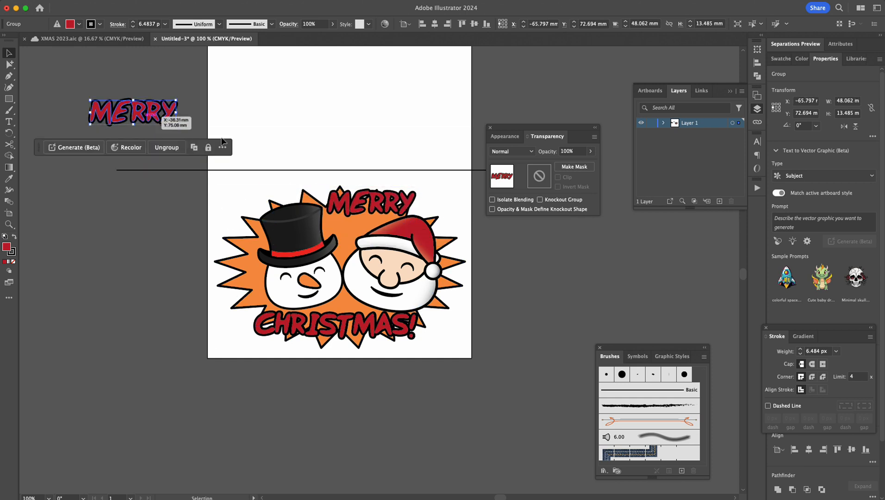
- Delete the MERRY copy from the pasteboard and discard a trial copy of the CHRISTMAS! lettering
key("Delete")
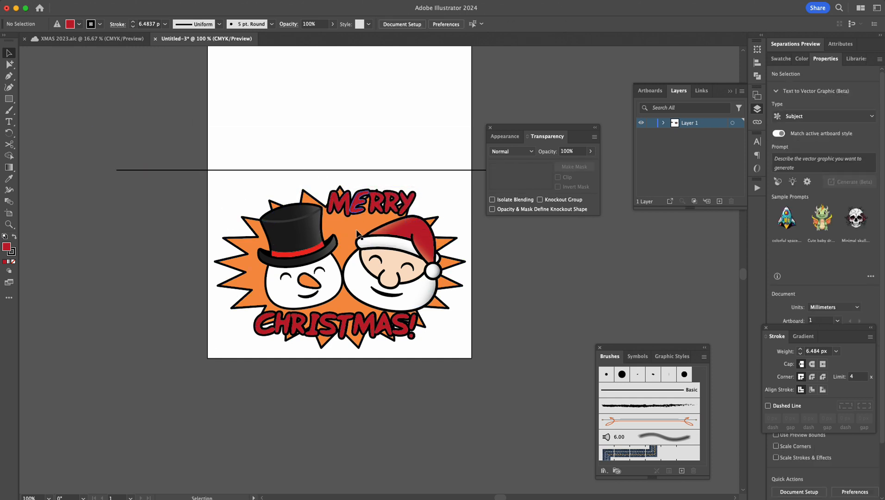
left_click_drag(328, 327, 102, 335)
key("Delete")
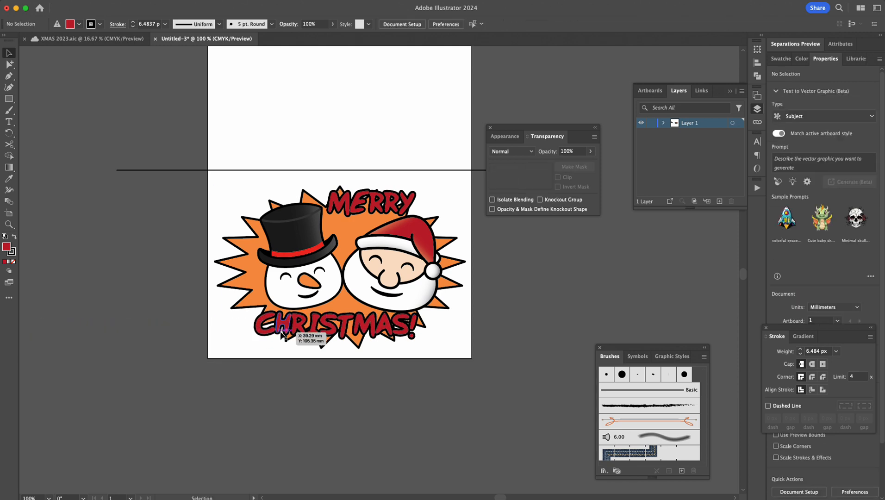
- Move the original MERRY and CHRISTMAS! lettering off the starburst to the area above the horizontal dividing line
left_click(281, 334)
left_click_drag(291, 330, 294, 425)
left_click_drag(373, 198, 264, 190)
left_click_drag(293, 417, 341, 110)
left_click_drag(225, 200, 201, 90)
- Stretch the orange starburst vertically to about 102 mm high and fit it within the lower half of the artboard
left_click(240, 286)
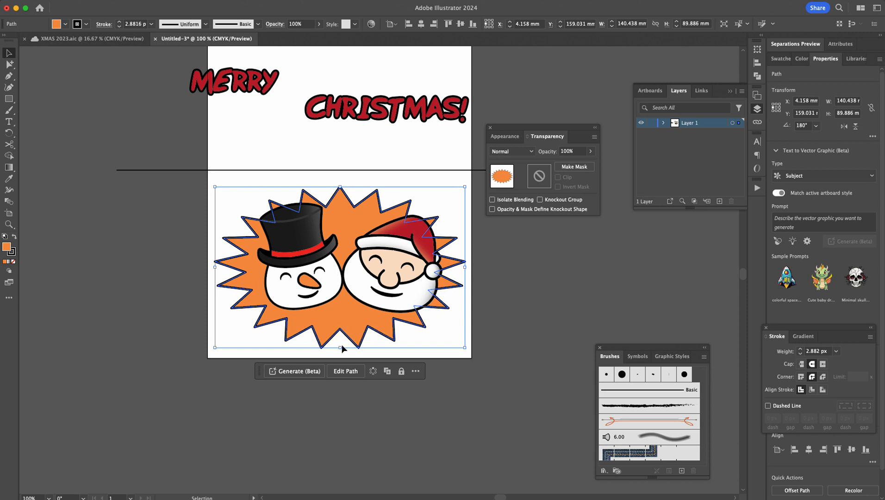
left_click_drag(341, 347, 331, 359)
left_click_drag(331, 358, 329, 356)
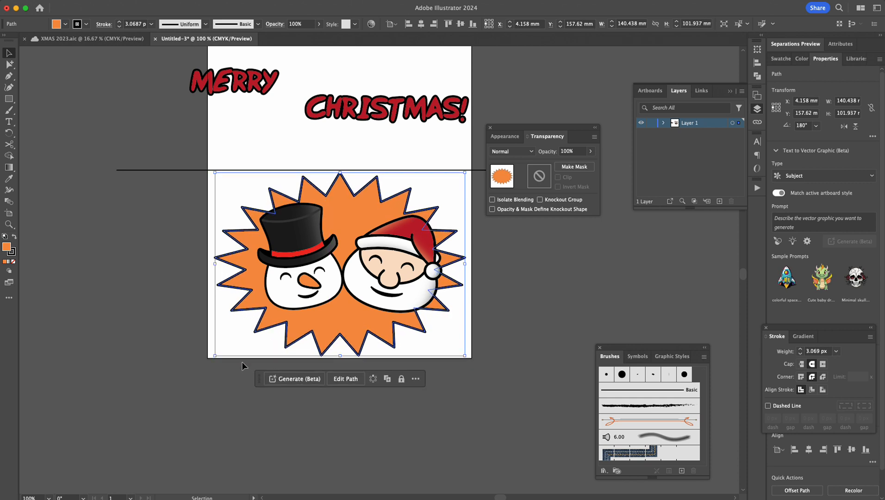
- Enlarge the snowman and Santa heads together to about 151 × 94 mm and place them over the starburst
left_click(119, 317)
left_click_drag(287, 285, 119, 384)
left_click_drag(354, 294, 180, 389)
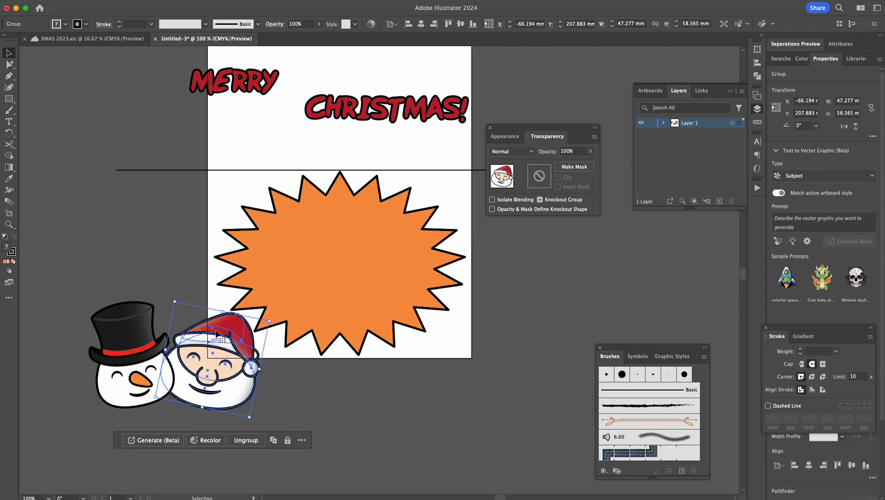
left_click(120, 325, "shift")
left_click_drag(91, 304, 49, 241)
left_click_drag(144, 352, 349, 305)
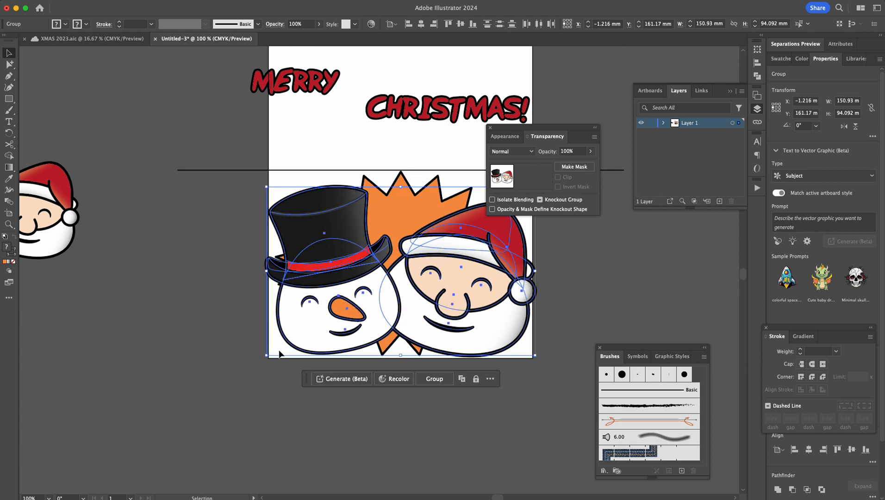
- Scale the snowman and Santa heads down together to about 117 × 73 mm
scroll(277, 341, "right", 5)
scroll(277, 342, "up", 2)
left_click_drag(184, 215, 200, 235)
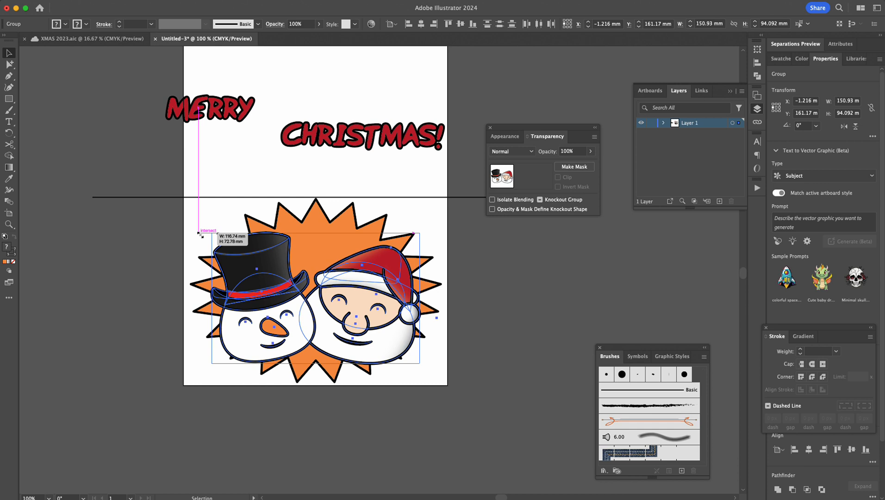
left_click_drag(200, 235, 201, 235)
left_click(121, 260)
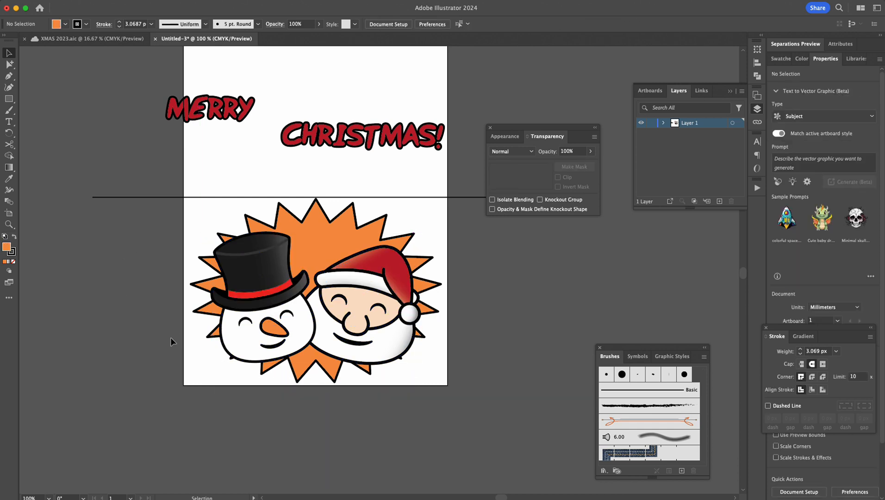
- Enlarge both heads together to about 143 × 89 mm and position them across the lower half of the artboard
left_click(273, 326)
left_click(350, 318, "shift")
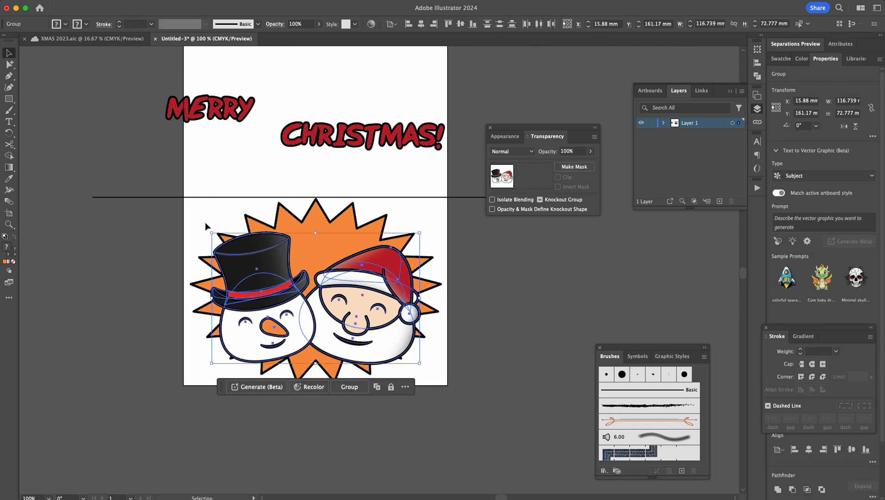
left_click_drag(304, 322, 301, 337)
left_click_drag(213, 247, 181, 232)
left_click_drag(243, 320, 240, 310)
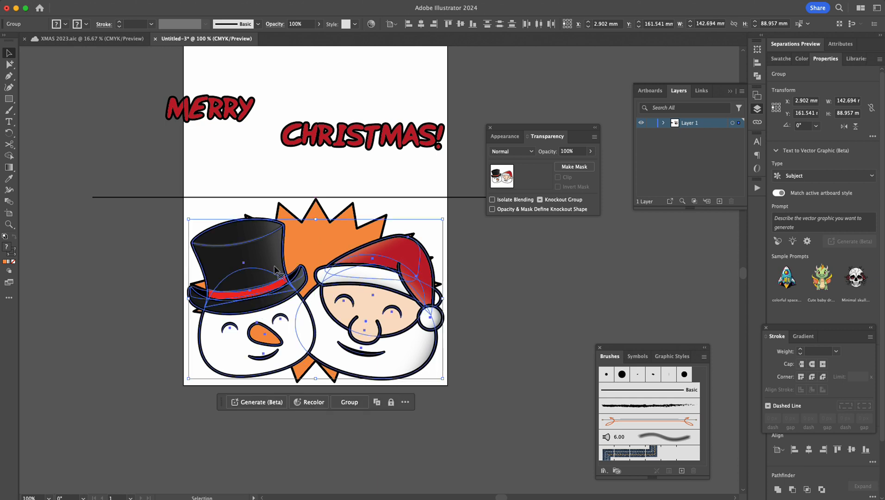
- Try deleting the orange starburst behind the heads, and undo the deletion
left_click(303, 237)
key("Delete")
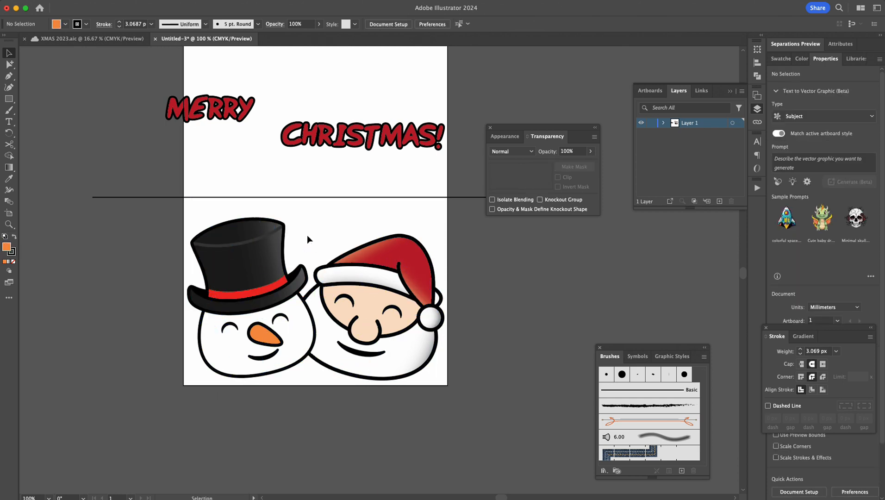
key("super+z")
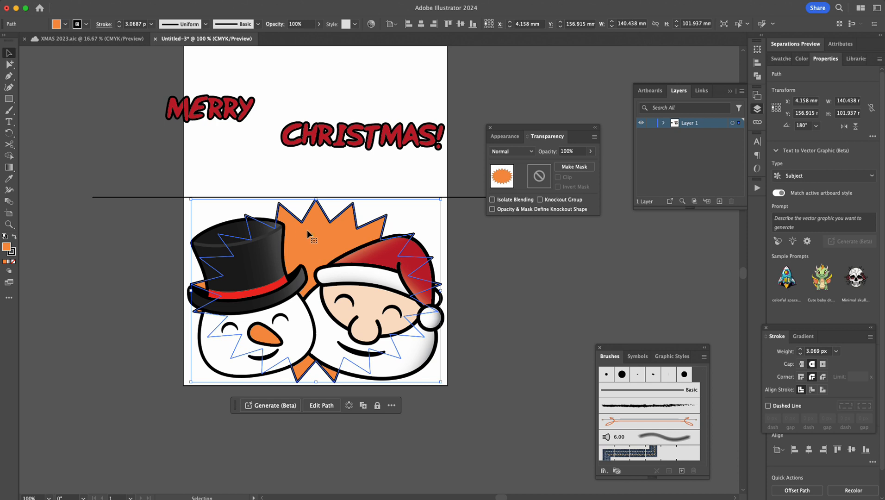
- Move the orange starburst from behind the heads onto the pasteboard beside the artboard
left_click_drag(302, 227, 34, 252)
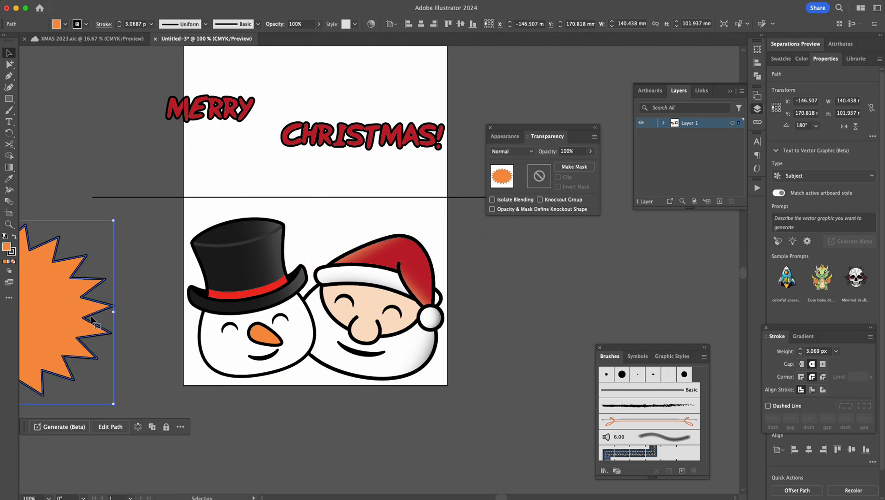
left_click_drag(120, 319, 8, 429)
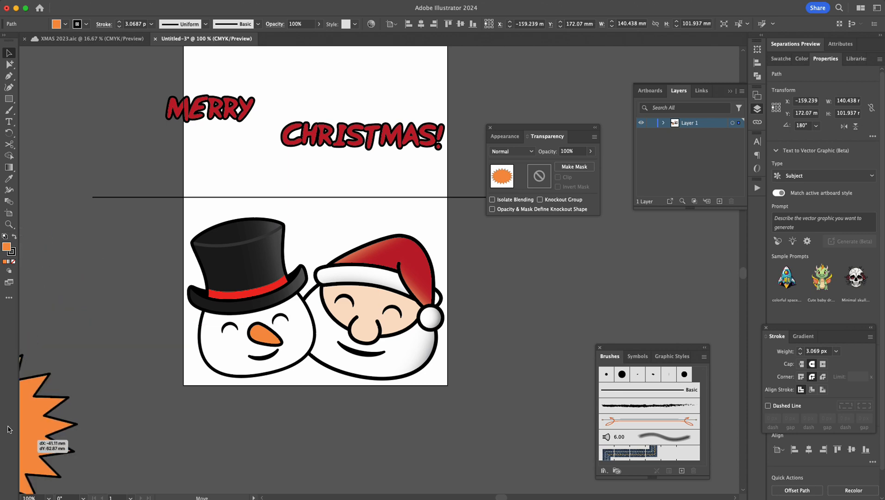
left_click_drag(77, 340, 106, 321)
left_click_drag(29, 330, 13, 404)
left_click(68, 225)
- Line up MERRY and CHRISTMAS! on one row with aligned vertical centres, and place the row just below the dividing line
left_click_drag(152, 190, 172, 213)
left_click(369, 209, "shift")
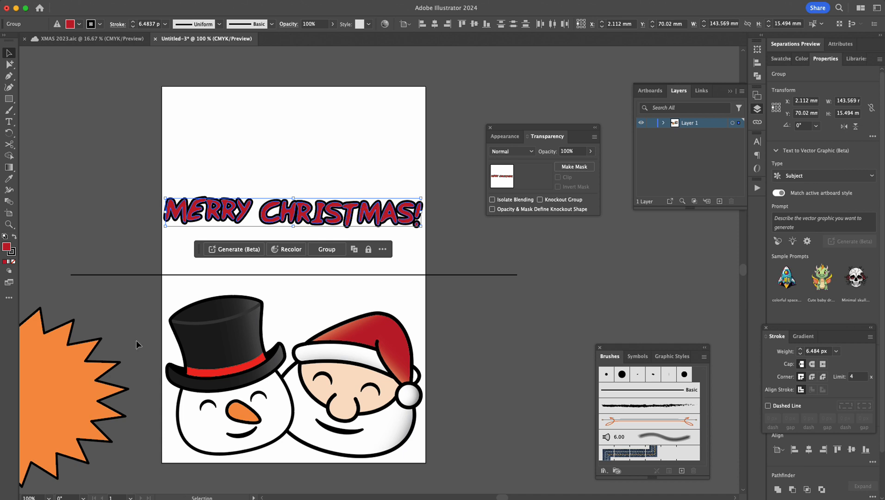
left_click(474, 24)
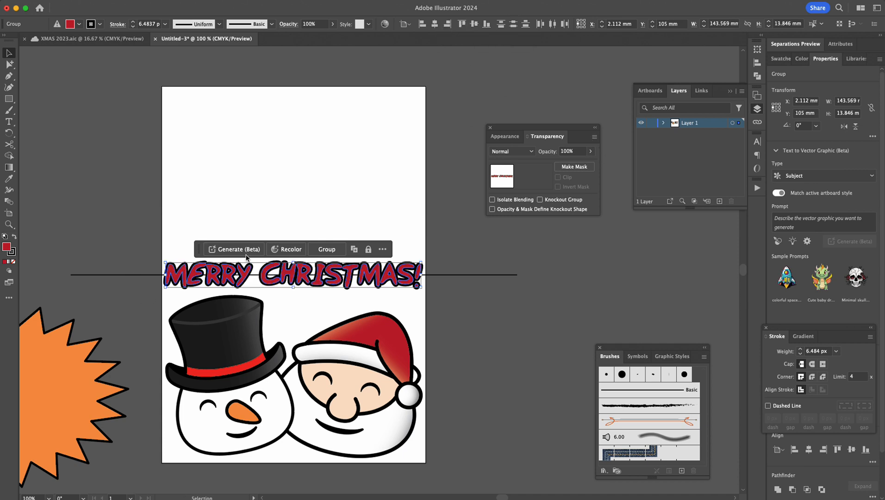
left_click_drag(236, 278, 234, 303)
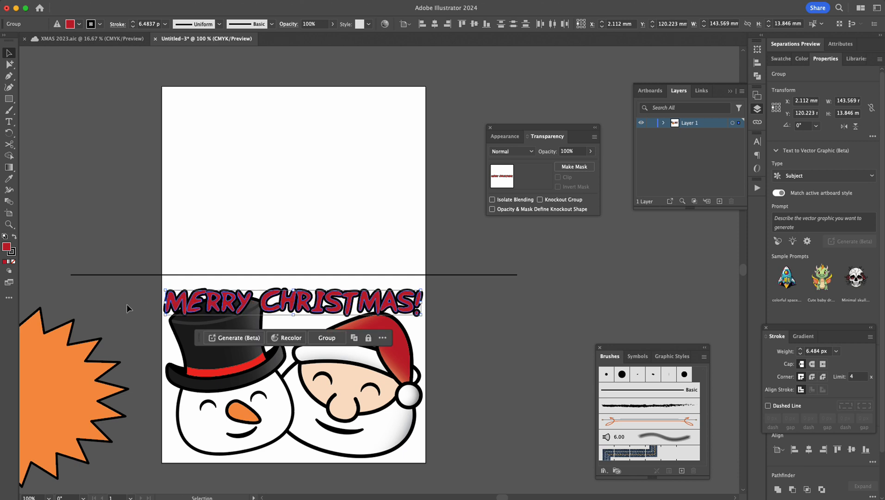
left_click(128, 309)
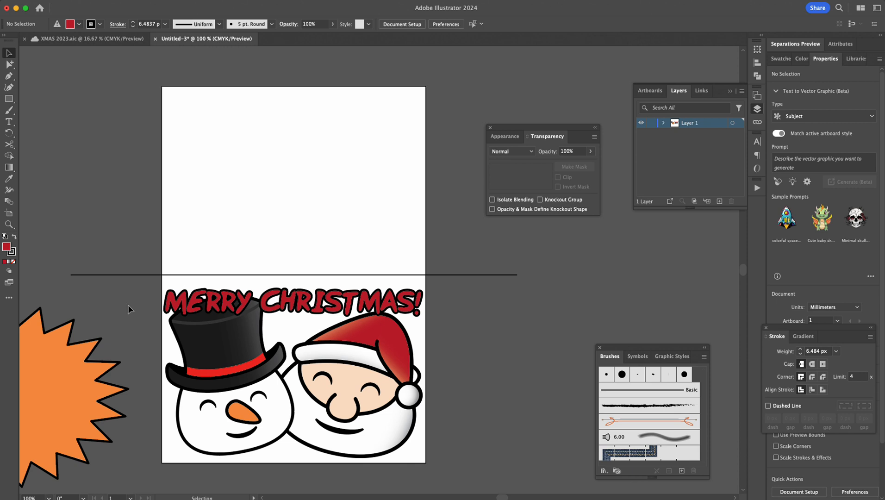
- Inspect the MERRY CHRISTMAS! lettering and its overlap with the hats at close range
key("space")
left_click_drag(357, 308, 354, 303)
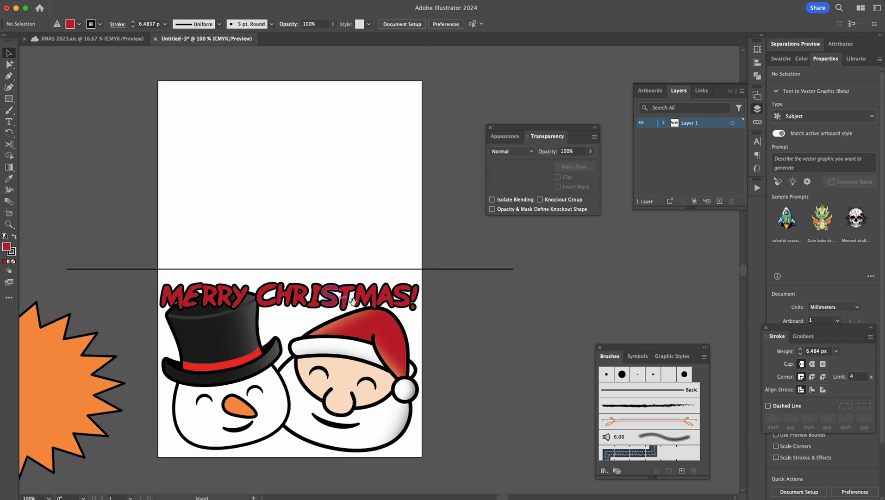
key("super+space")
left_click(303, 300, "alt")
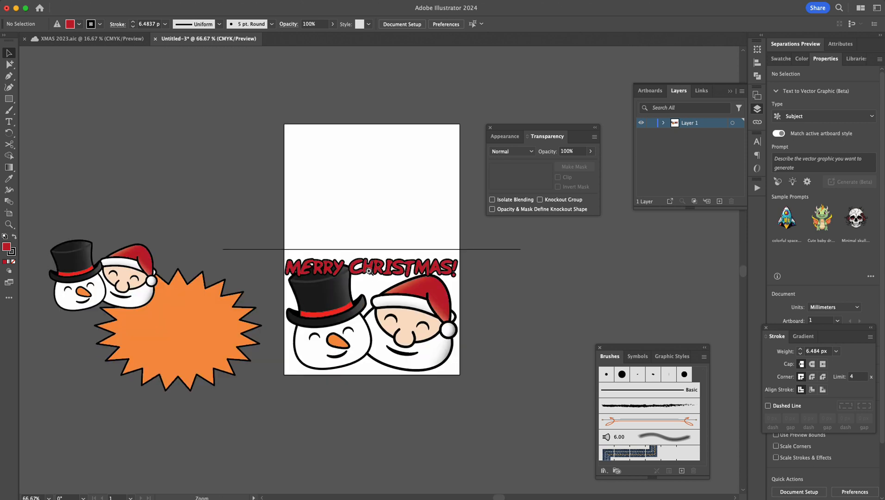
left_click(369, 271)
left_click(388, 272)
left_click(401, 278)
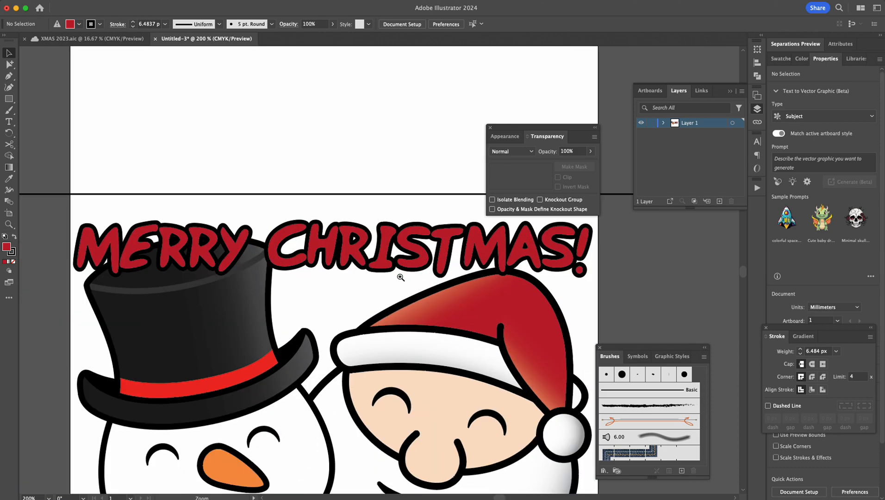
left_click(400, 277)
left_click(400, 278)
left_click(398, 278)
left_click(387, 279)
left_click(389, 296)
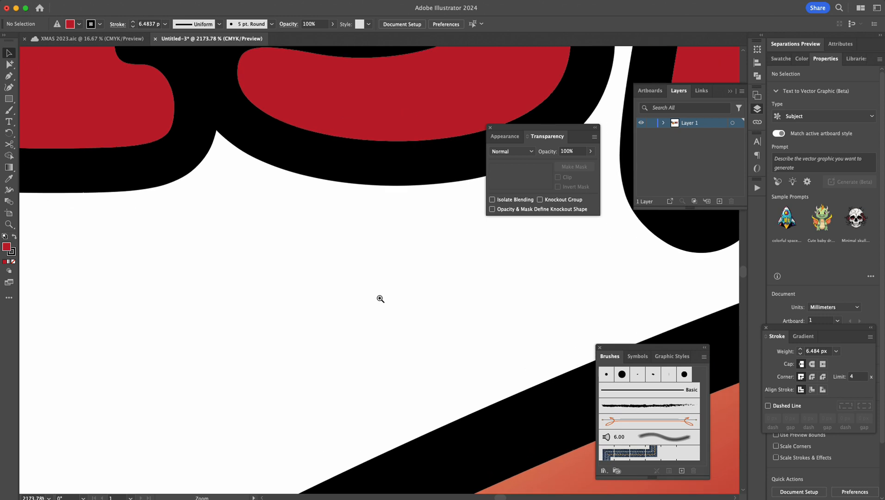
left_click(321, 307, "alt")
left_click(309, 318, "alt")
left_click(310, 312, "alt")
left_click(320, 307, "alt")
left_click(326, 298, "alt")
left_click(329, 292, "alt")
left_click(353, 281, "alt")
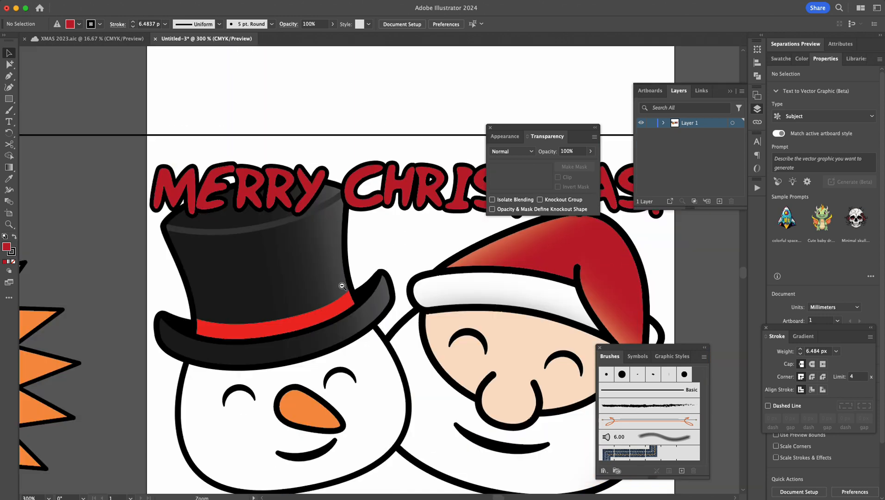
scroll(382, 260, "right", 3)
scroll(382, 260, "up", 2)
left_click(384, 267, "alt")
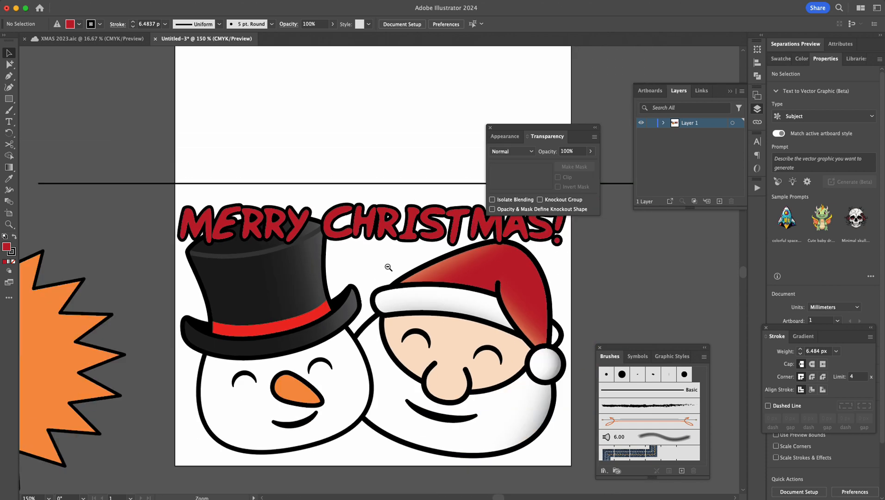
scroll(324, 273, "right", 3)
scroll(324, 273, "up", 2)
- Isolate the CHRISTMAS! group and widen it by moving the C slightly left and the exclamation mark right to the artboard edge
left_click(297, 275)
double_click(277, 273)
left_click(276, 271)
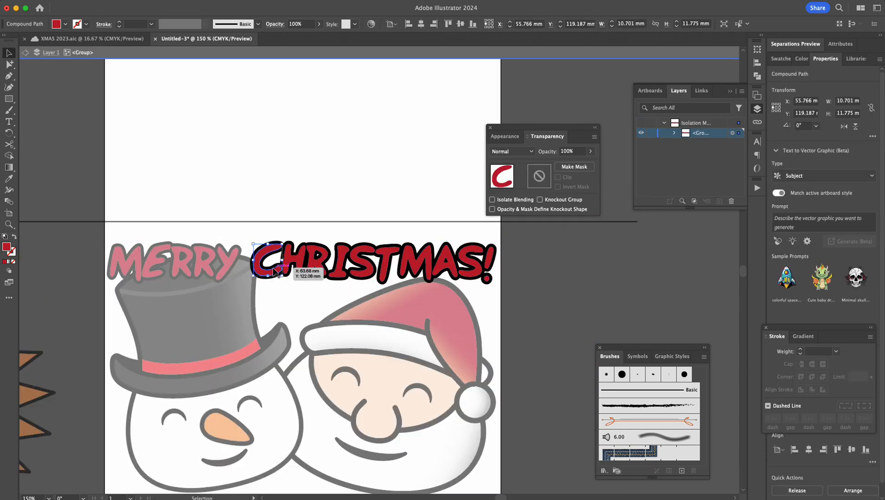
left_click_drag(277, 271, 273, 272)
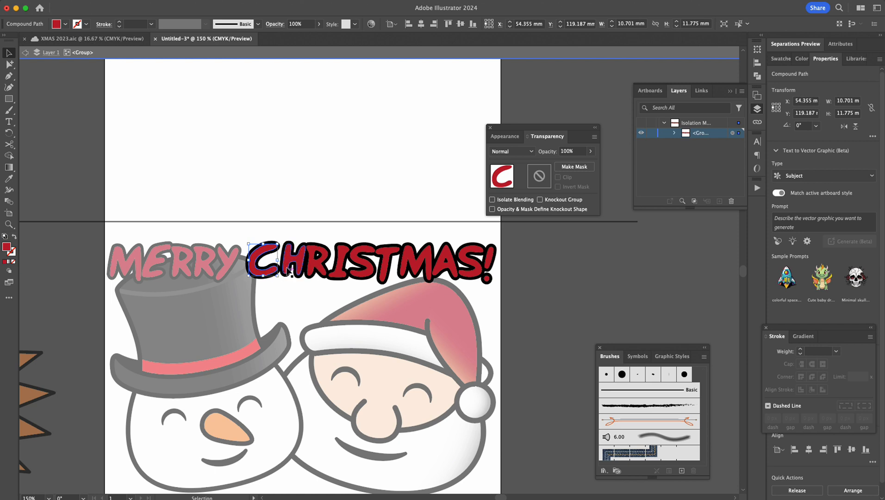
left_click(294, 267)
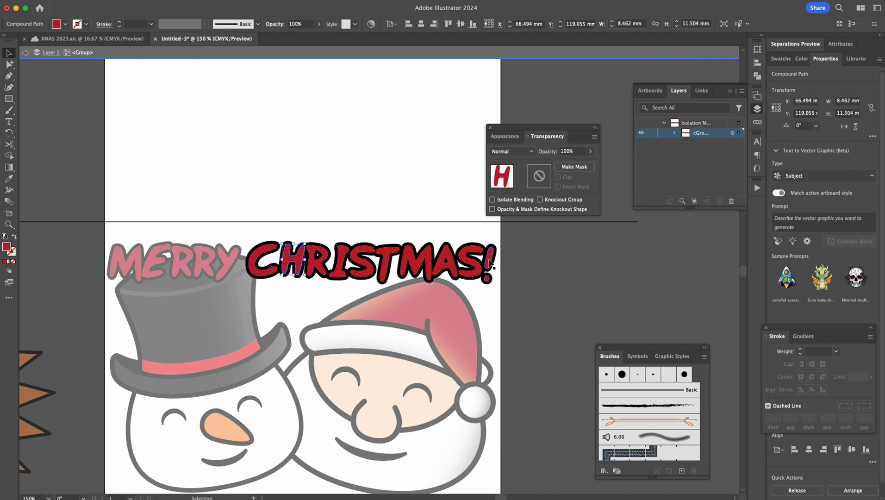
left_click_drag(491, 260, 498, 260)
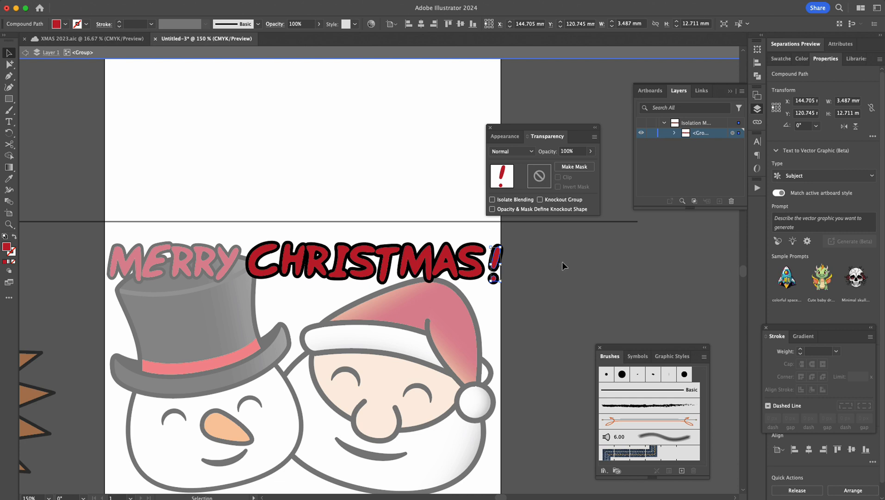
- Distribute all the CHRISTMAS! letters horizontally by their centres, aligned to the selection instead of the artboard
key("super+a")
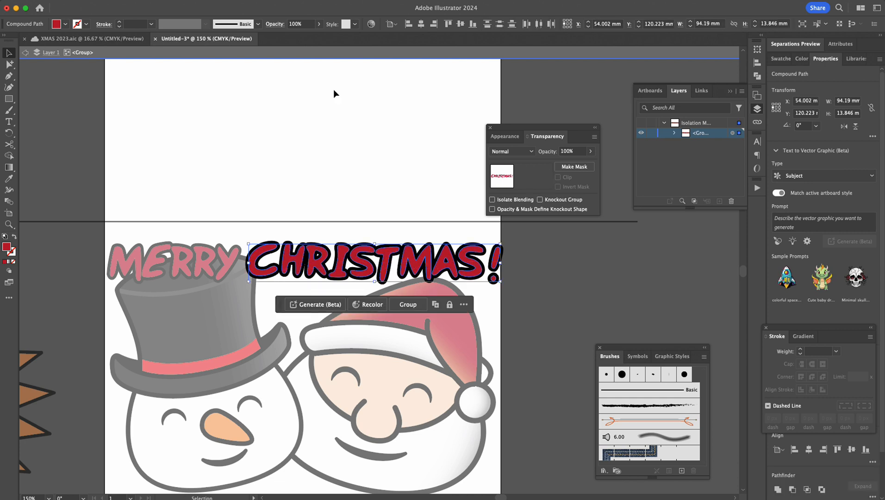
left_click(539, 25)
key("super+z")
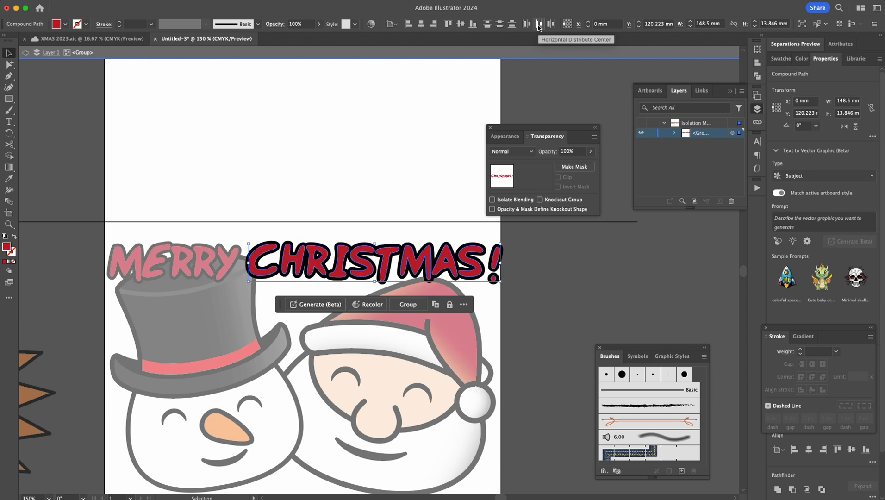
left_click(391, 25)
left_click(407, 34)
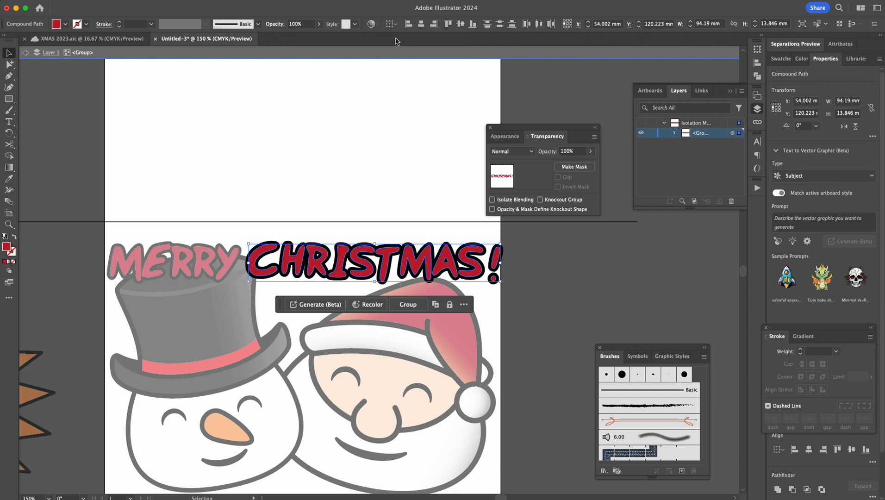
left_click(539, 25)
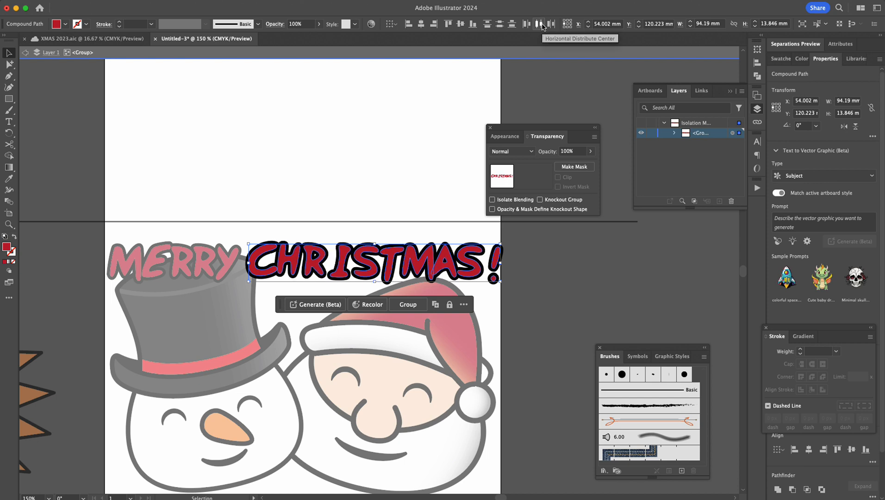
- Try distributing the letters by their right and left edges, and return to horizontal centre distribution
left_click(552, 24)
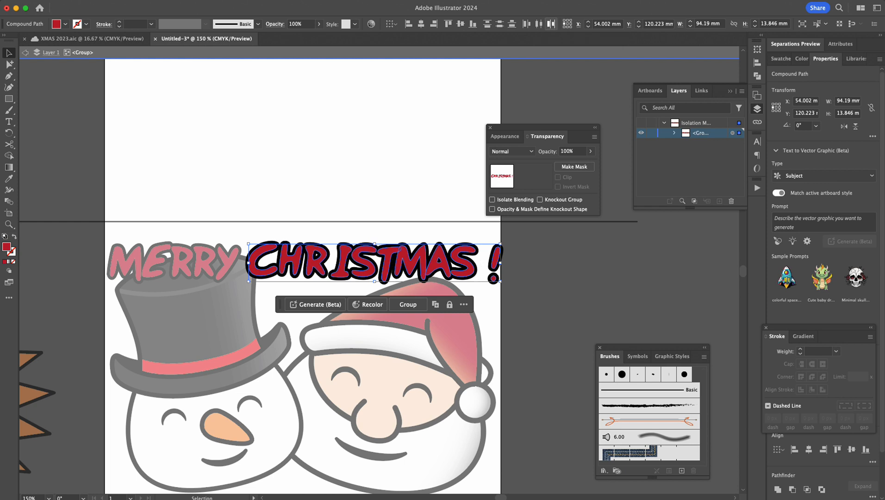
left_click(527, 24)
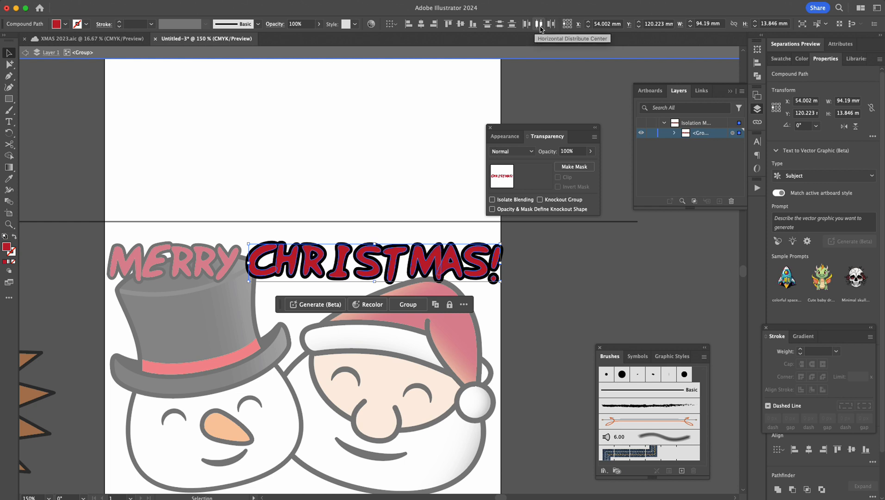
left_click(539, 25)
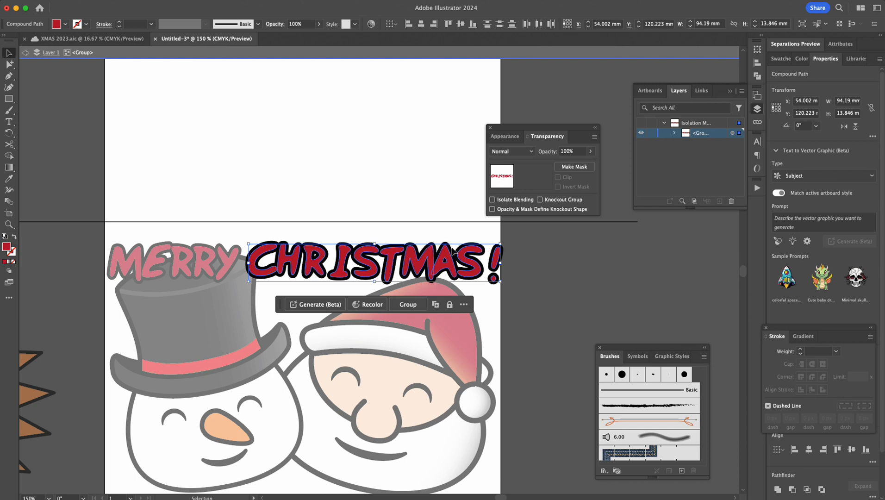
- Move the exclamation mark right beyond the artboard edge and redistribute the CHRISTMAS! letters horizontally by their centres
left_click(526, 256)
left_click_drag(499, 253, 513, 255)
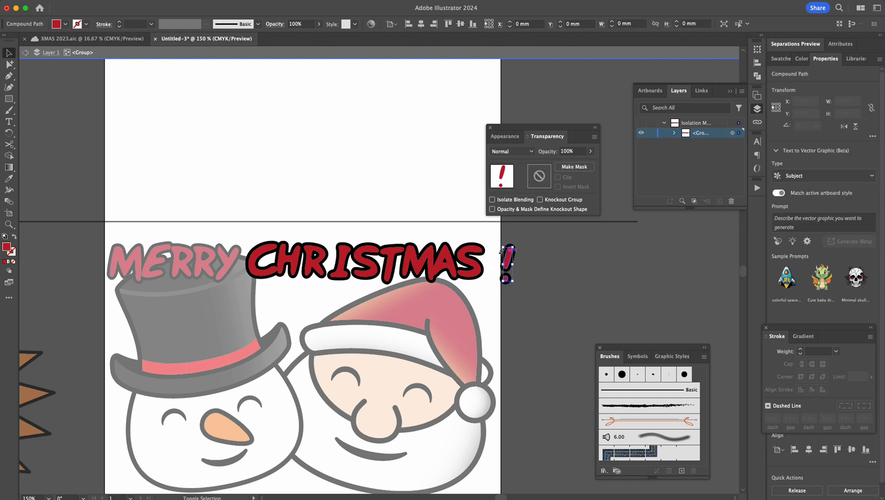
left_click(280, 273, "shift")
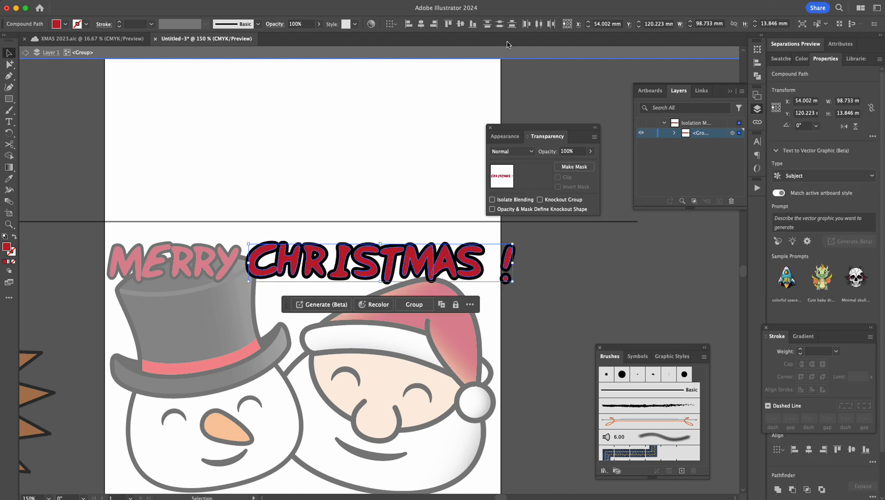
left_click(538, 24)
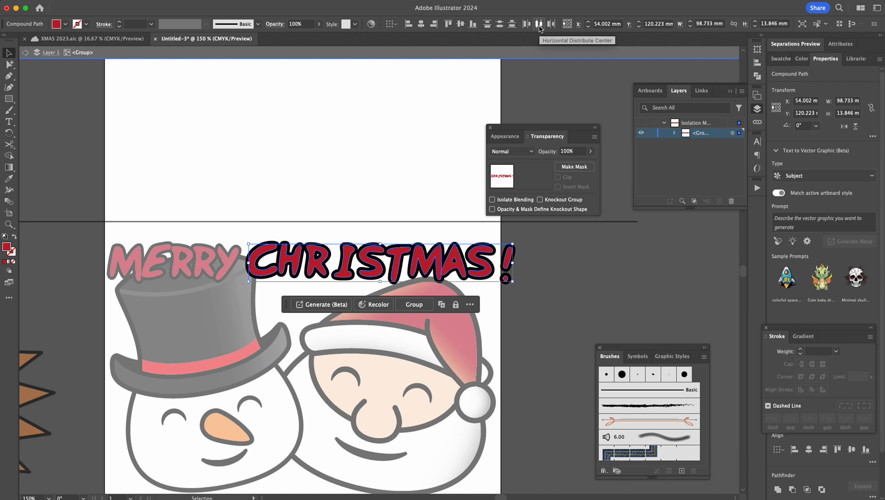
left_click(579, 274)
- Nudge the exclamation mark and the letters H, R, I, S and T slightly left to tighten the gaps in CHRISTMAS!
left_click(512, 258)
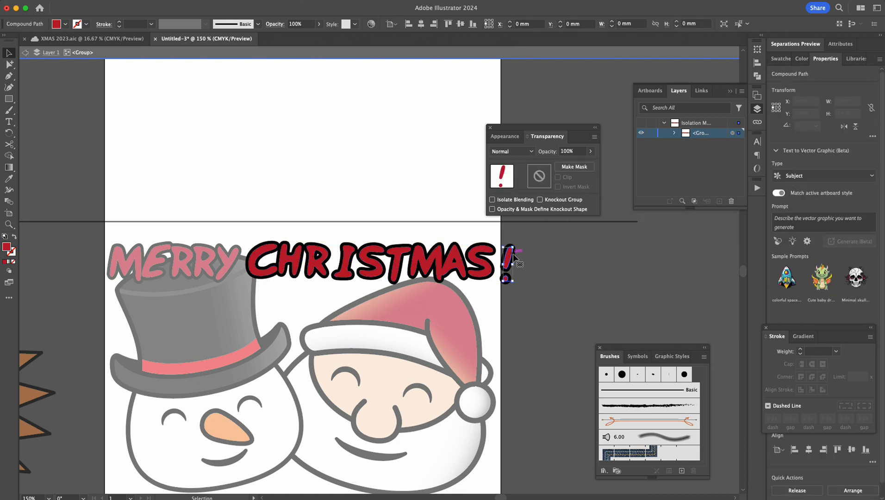
left_click(540, 277)
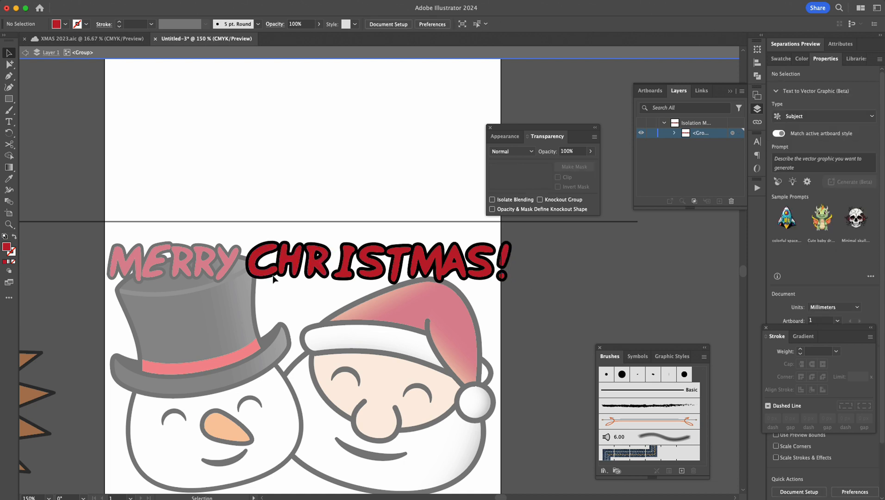
left_click(315, 271)
left_click(294, 272)
left_click(279, 301)
left_click(342, 273)
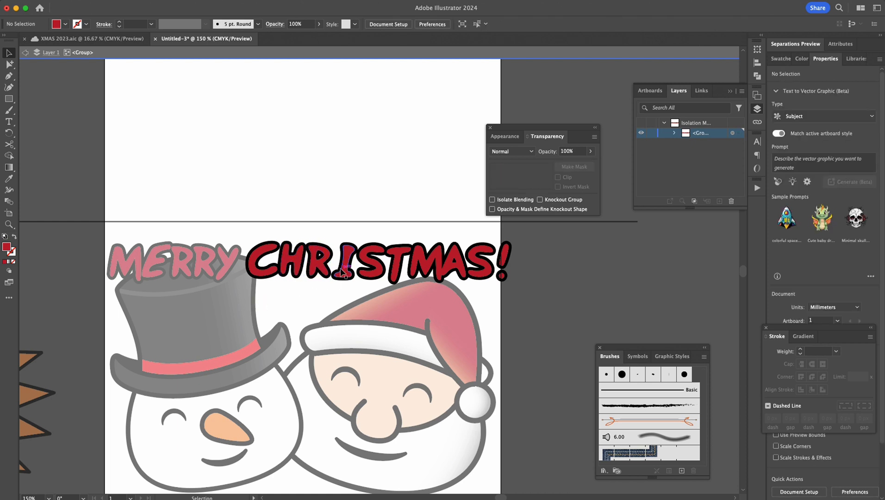
left_click_drag(344, 272, 342, 272)
left_click(356, 282)
left_click(374, 273)
left_click(396, 280)
key("Left")
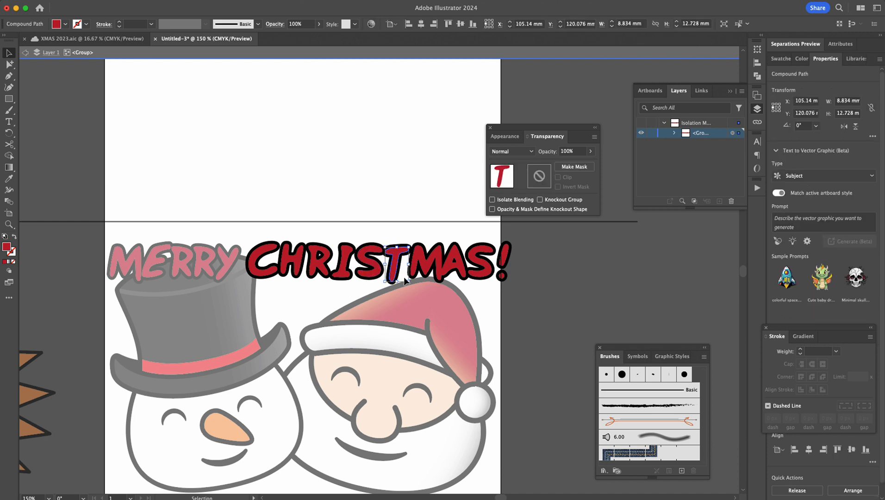
- Fine-tune the positions of the M, A and final S in CHRISTMAS! and leave the isolated group
left_click(424, 266)
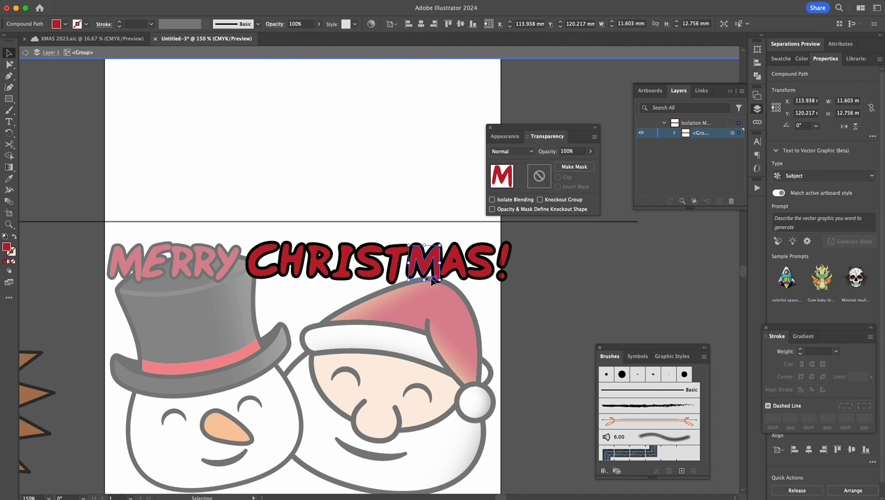
left_click(528, 295)
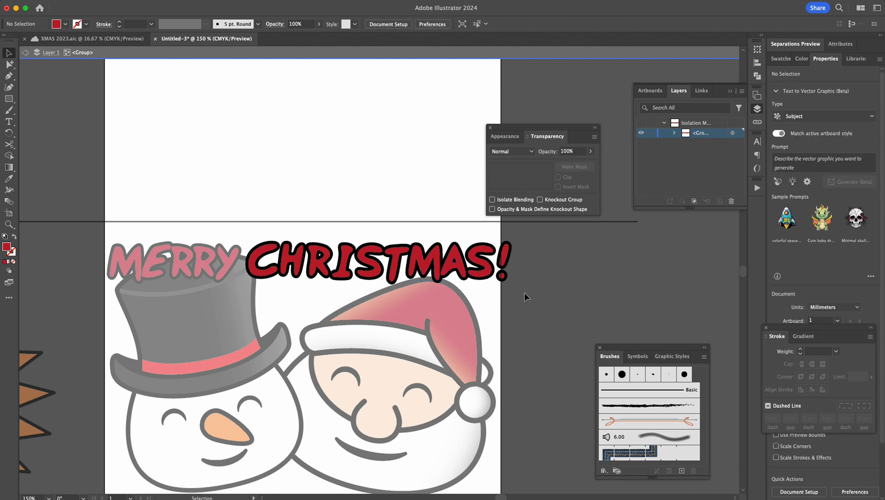
left_click(489, 273)
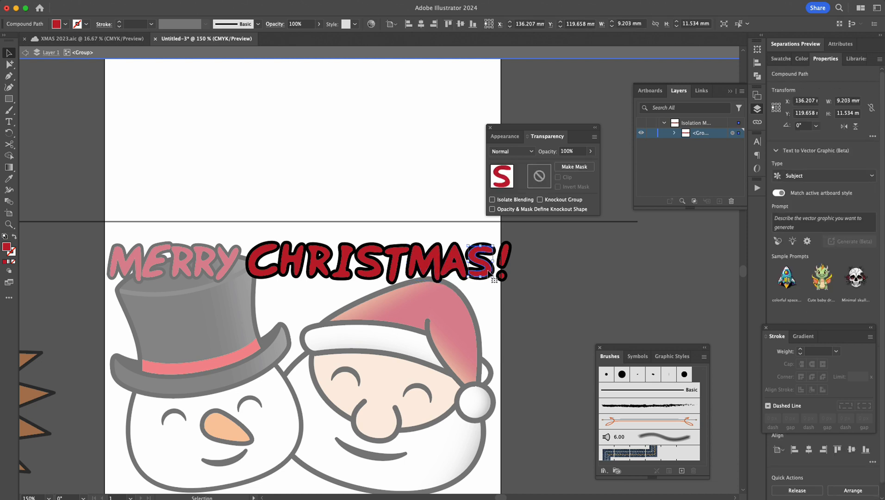
left_click(460, 270)
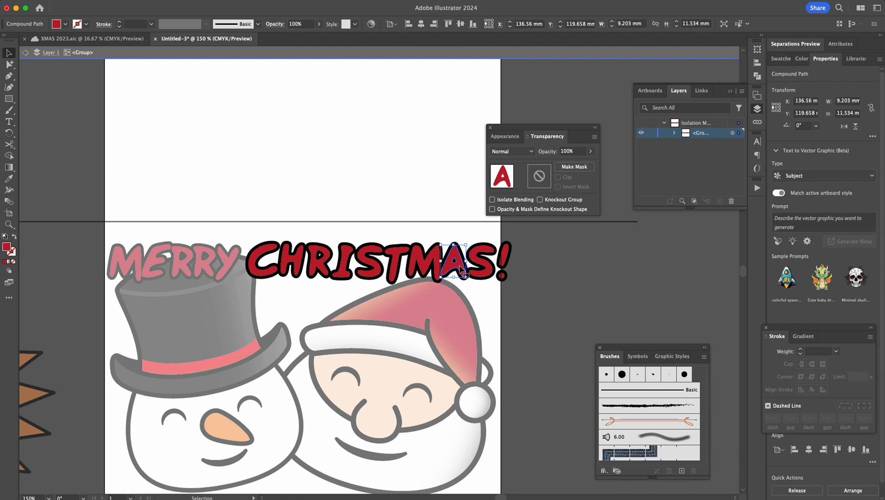
double_click(543, 273)
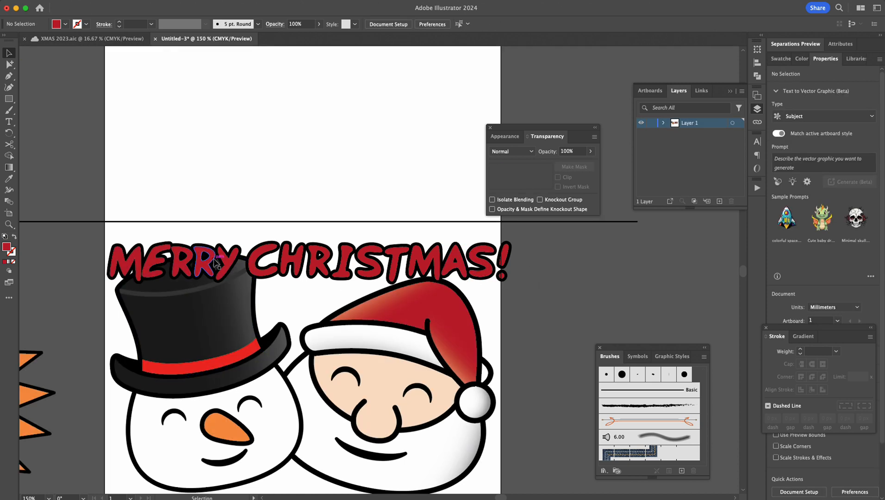
- Isolate the MERRY group and widen it by nudging the Y right and the M left
left_click(229, 268)
double_click(230, 268)
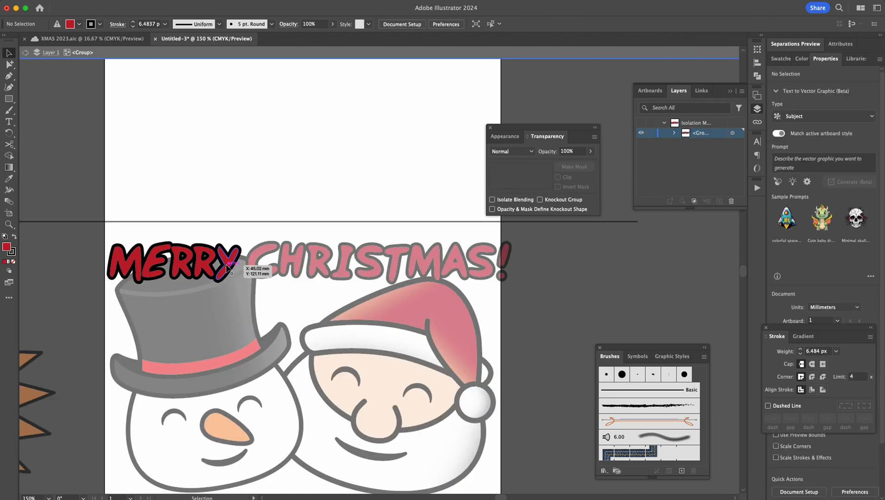
left_click(192, 262)
left_click(183, 263)
left_click(228, 267)
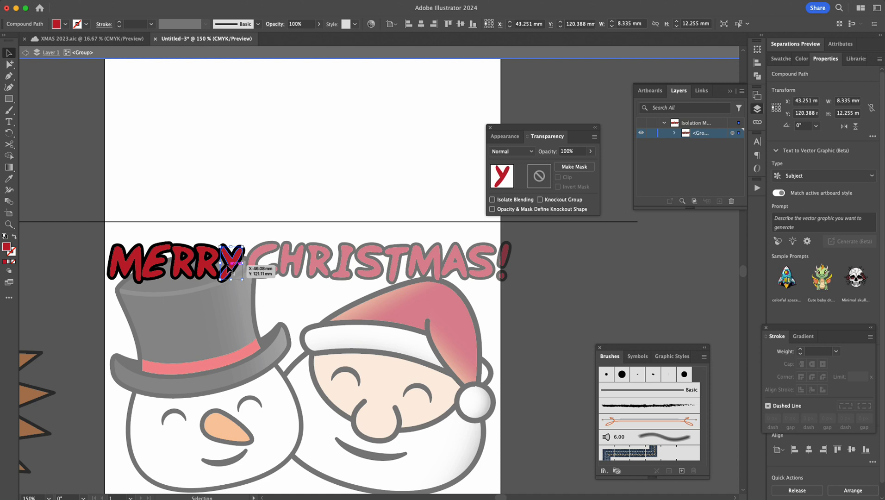
left_click(141, 258)
left_click(125, 259)
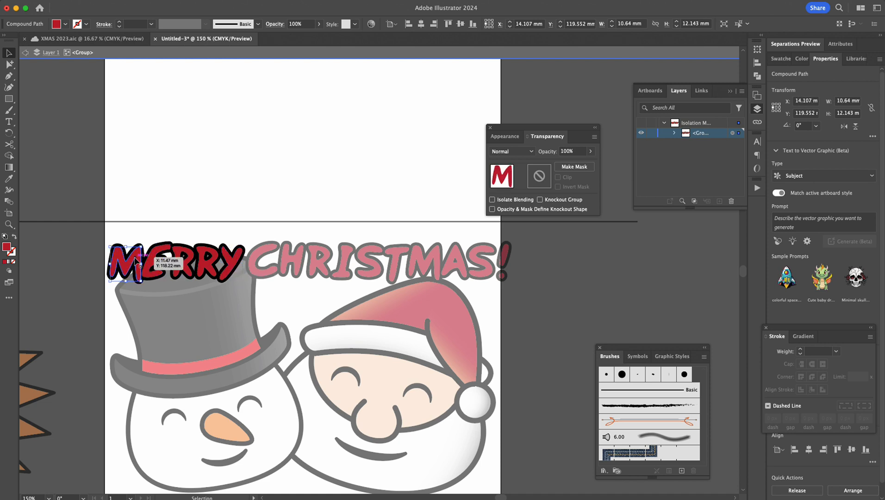
left_click(86, 270)
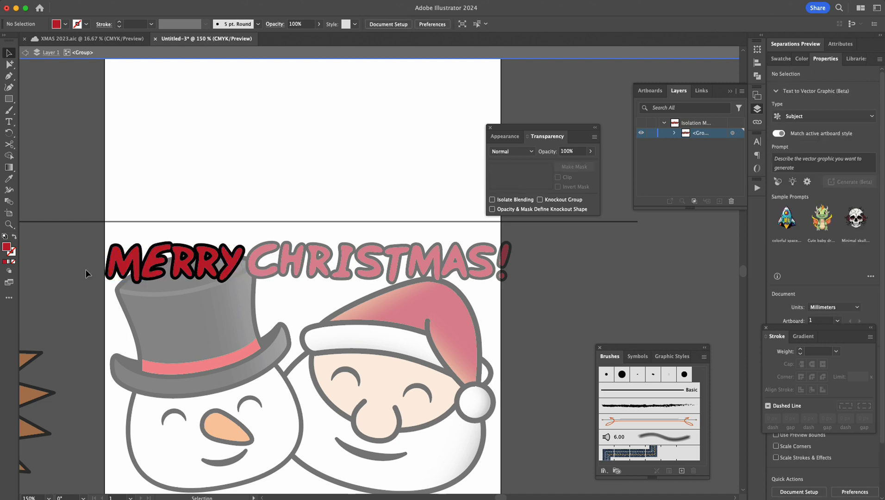
- Even out the spacing of the E and first R in MERRY and leave the isolated group
left_click(156, 262)
left_click(183, 262)
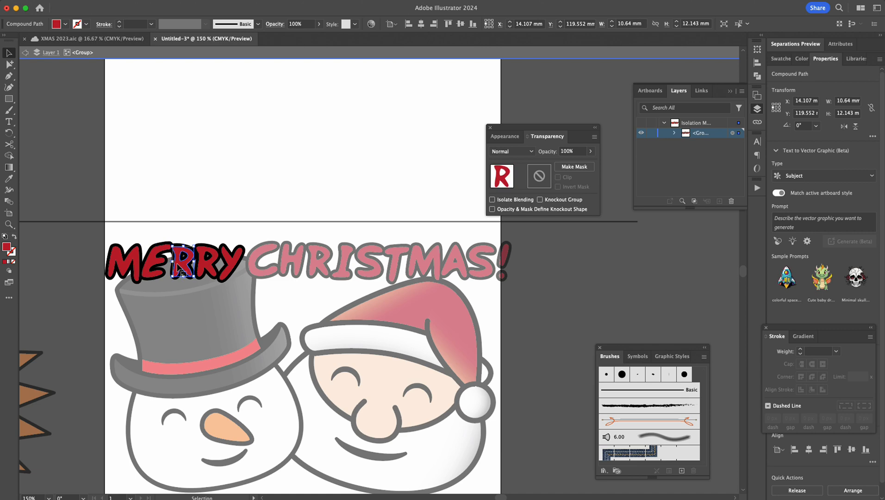
left_click(197, 294)
double_click(242, 296)
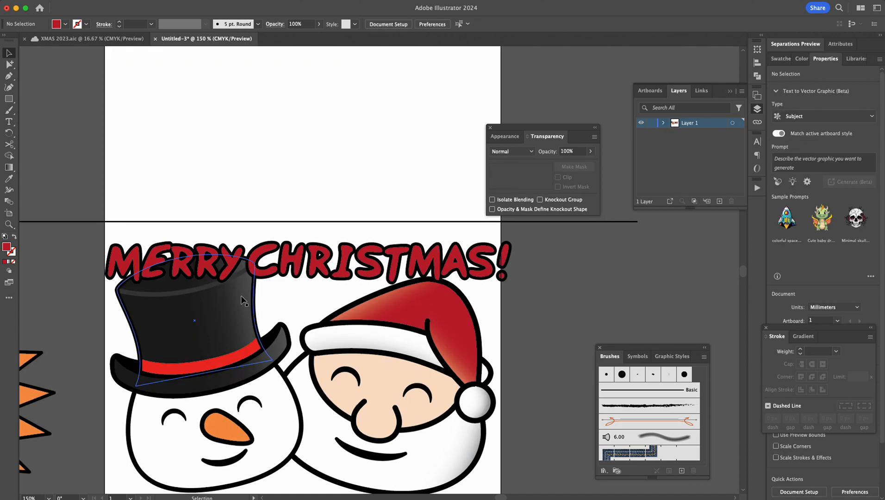
- Group the MERRY and CHRISTMAS! lettering together as one object
left_click(300, 266)
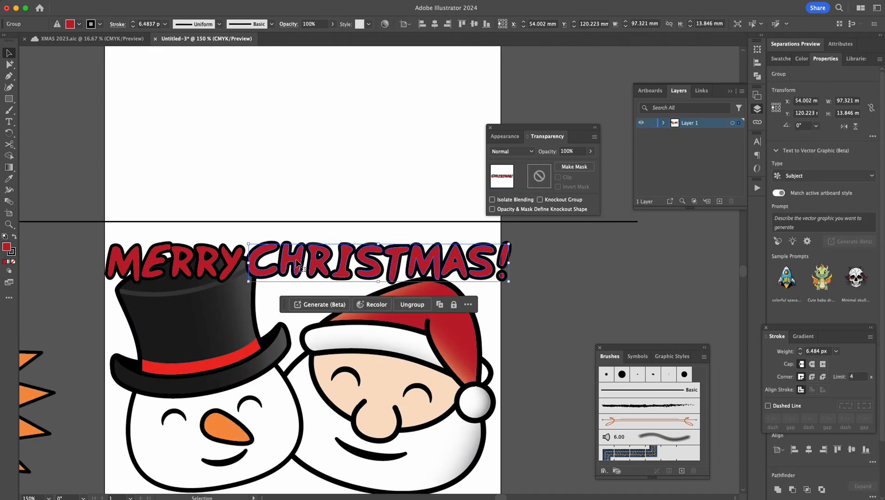
left_click(237, 264, "shift")
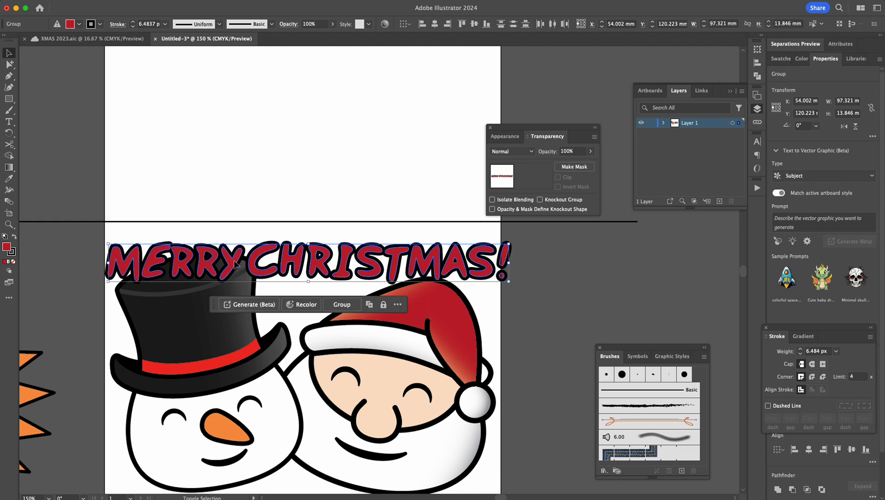
left_click(244, 256)
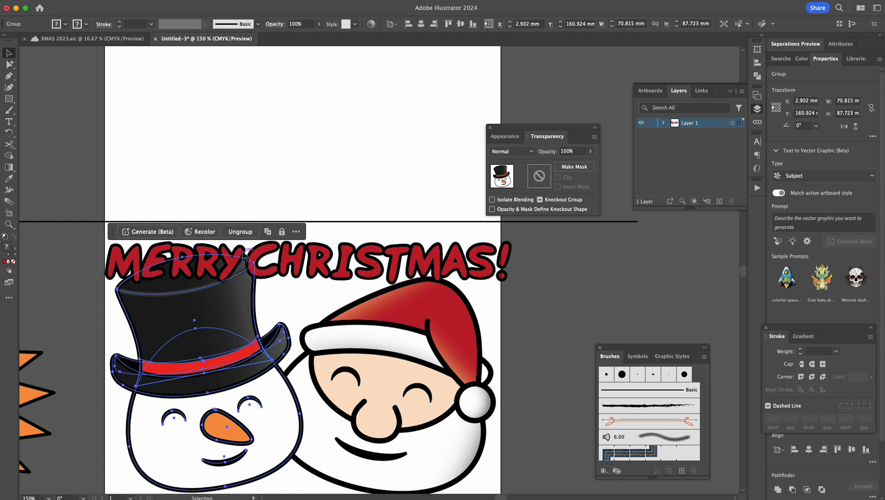
left_click(51, 271)
left_click(162, 250)
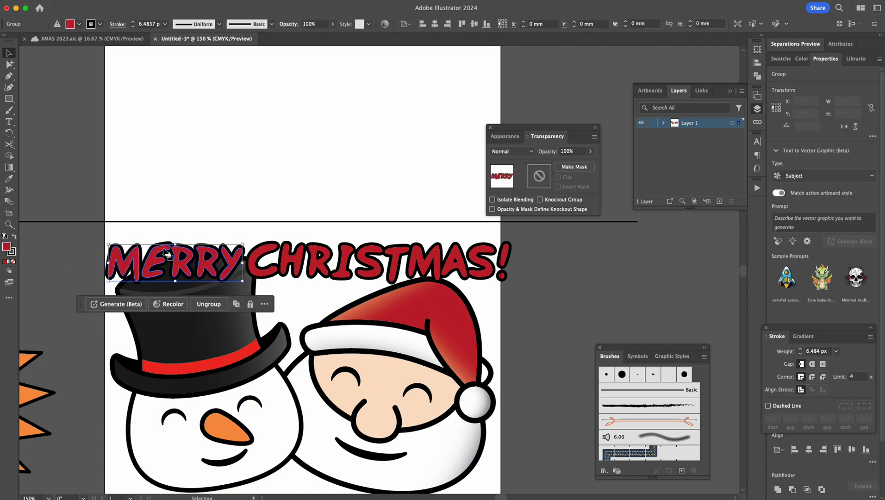
left_click(302, 263, "shift")
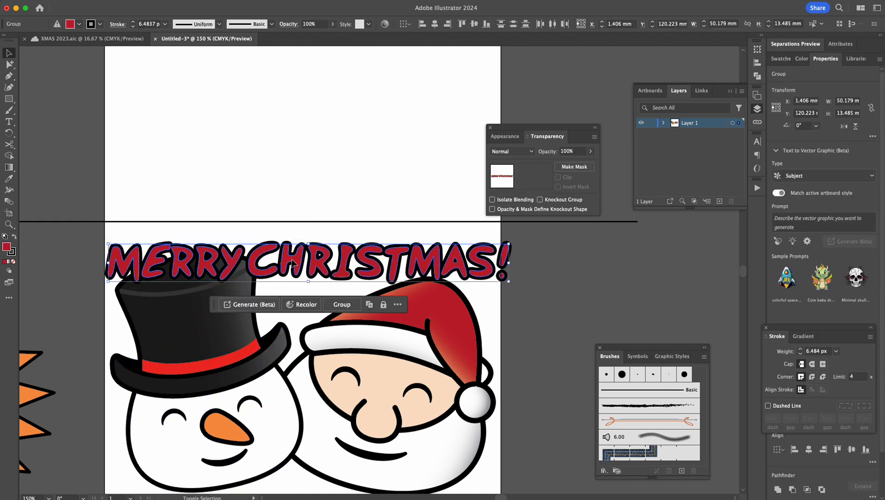
key("super+g")
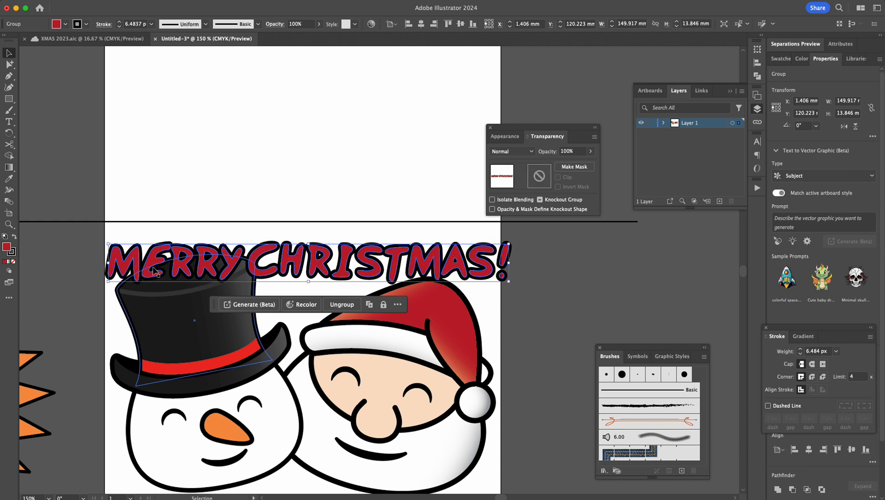
- Fit the grouped lettering just below the dividing line, scaled to about 142.7 mm wide and centred horizontally on the artboard
left_click_drag(133, 261, 136, 246)
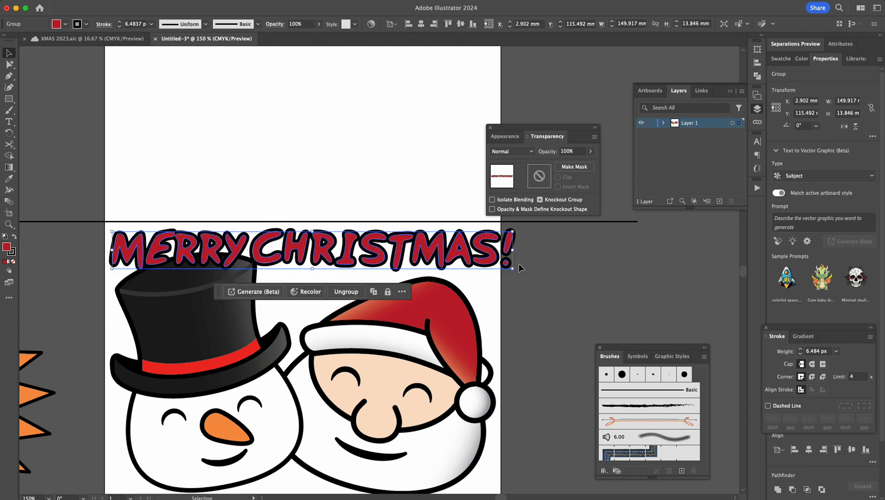
left_click_drag(513, 269, 494, 273)
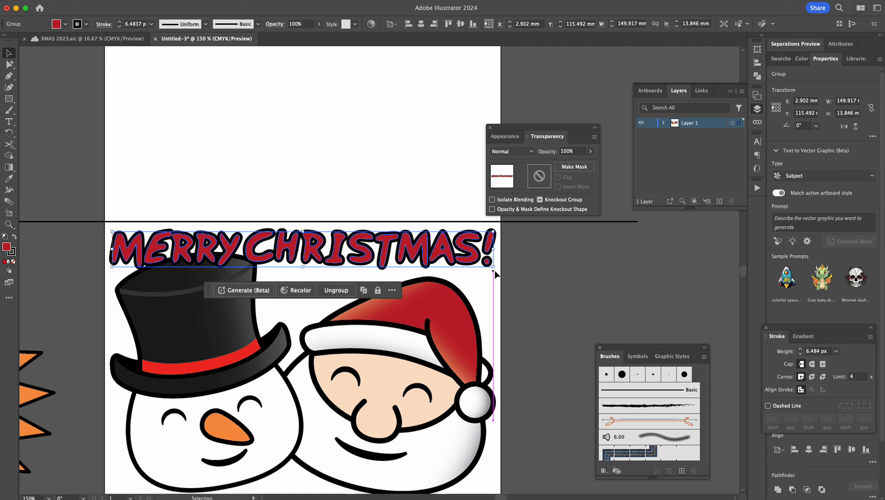
left_click(391, 24)
left_click(443, 36)
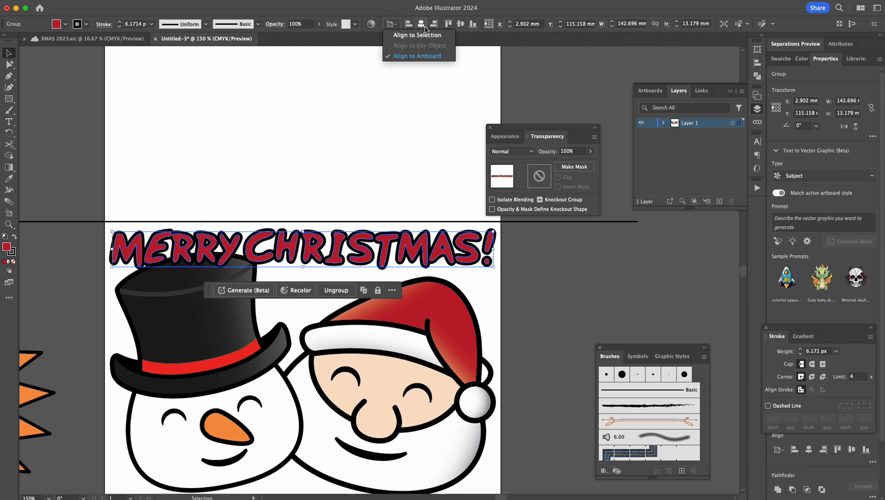
left_click(90, 298)
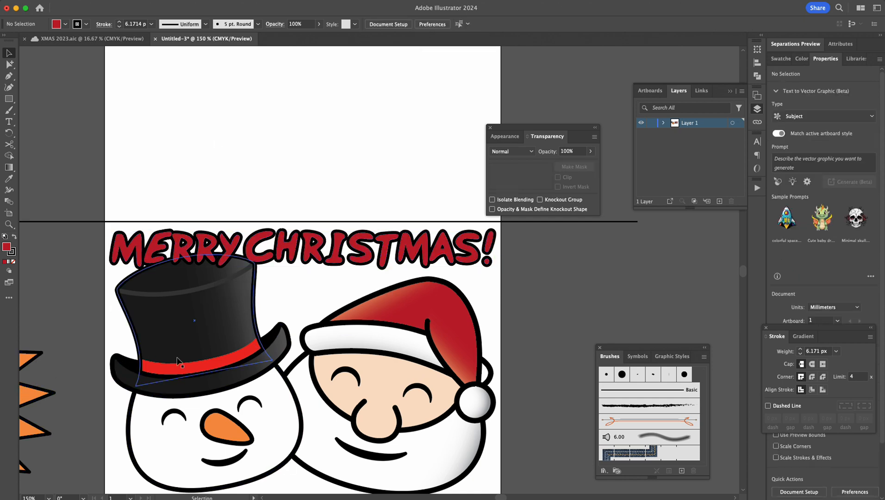
- Draw an orange rectangle about 184.5 × 107 mm over the artboard's lower half, extending past both sides and the bottom edge
left_click(344, 291, "alt+super")
left_click(310, 353, "alt+super")
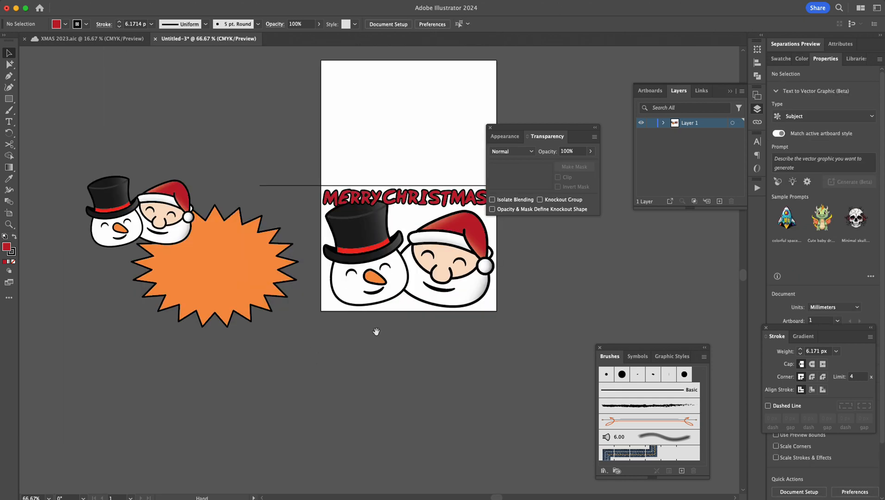
left_click_drag(370, 330, 313, 373)
left_click(139, 323)
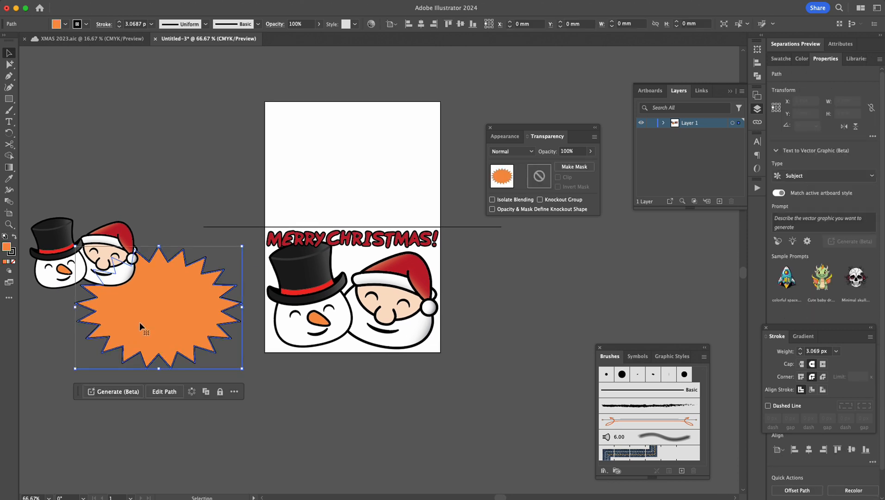
left_click(156, 165)
left_click(10, 100)
left_click_drag(9, 101, 32, 99)
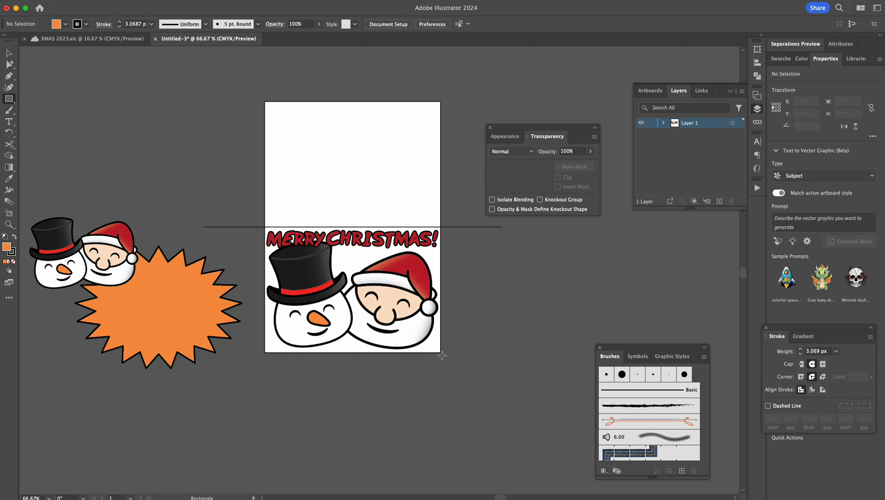
mouse_move(442, 353)
left_mouse_down()
mouse_move(278, 260)
mouse_move(259, 227)
mouse_move(248, 227)
left_mouse_up()
left_click_drag(446, 294, 467, 292)
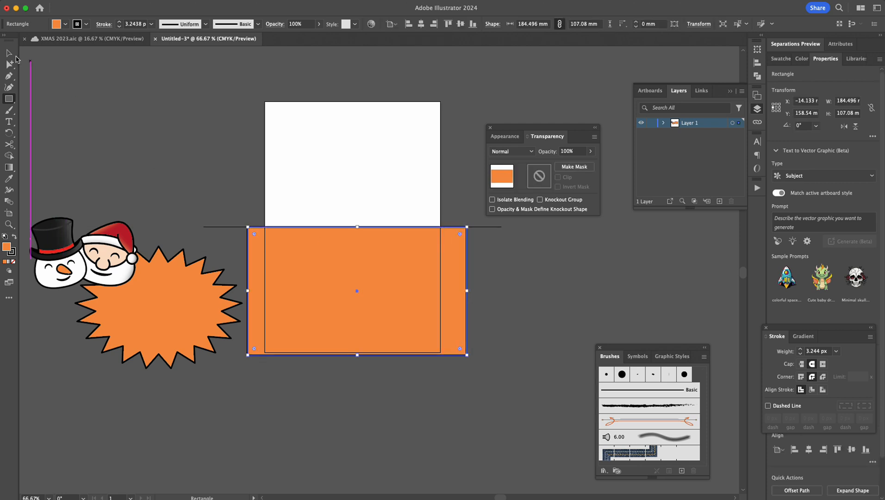
key("v")
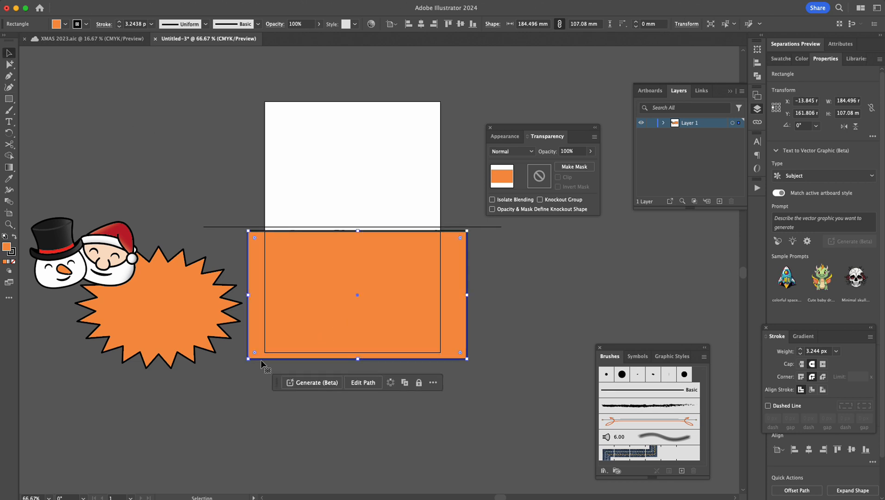
key("Delete")
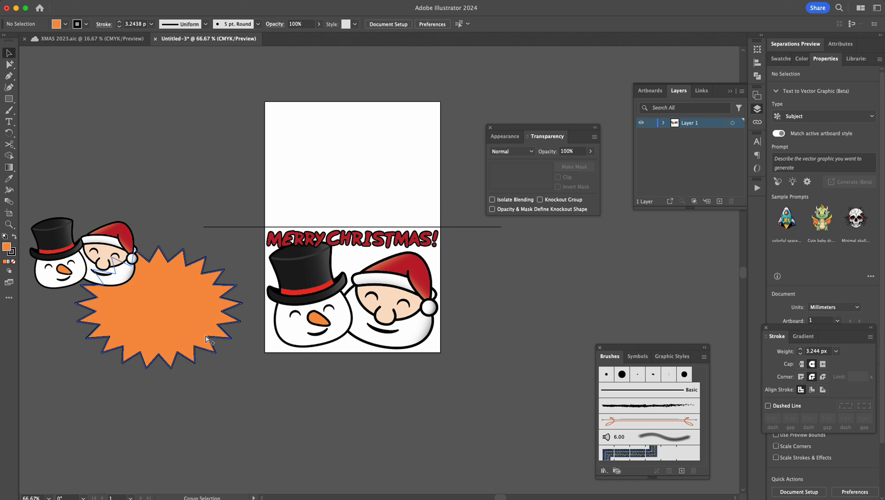
key("super+z")
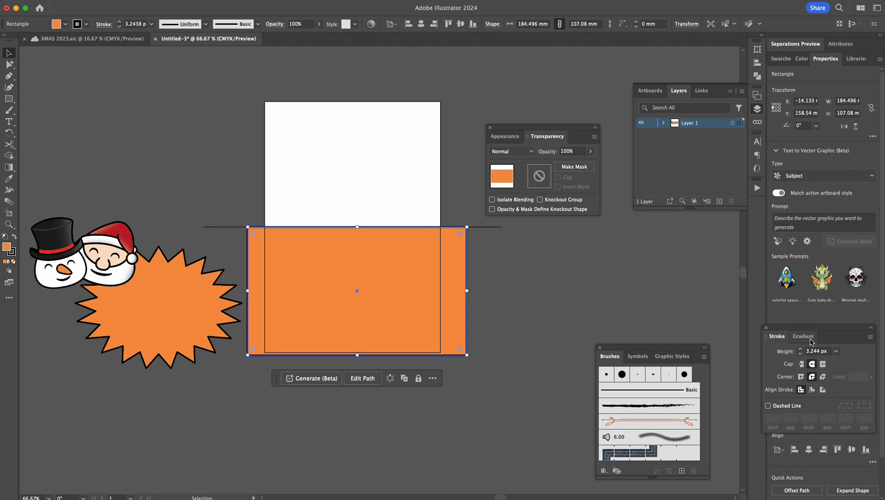
- Move the floating Stroke panel out of the way and switch the workspace to Essentials Classic
mouse_move(824, 341)
left_mouse_down()
mouse_move(792, 314)
mouse_move(697, 177)
mouse_move(824, 159)
left_mouse_up()
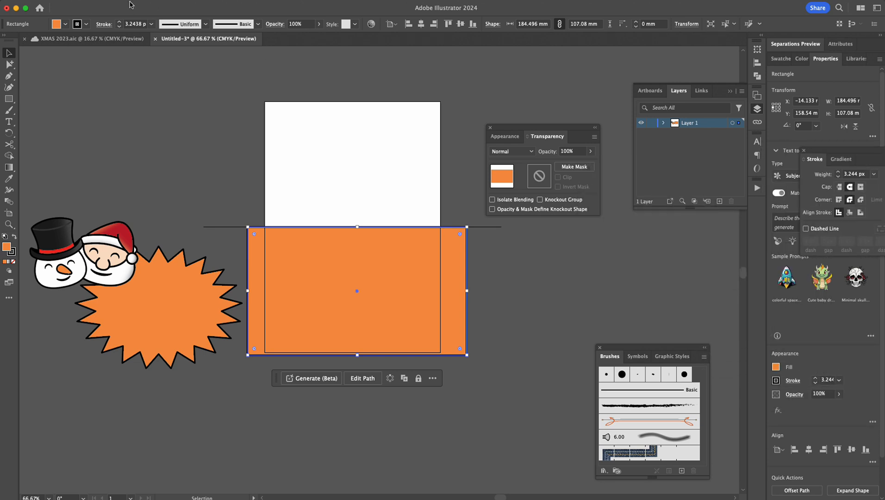
left_click(260, 1)
mouse_move(280, 24)
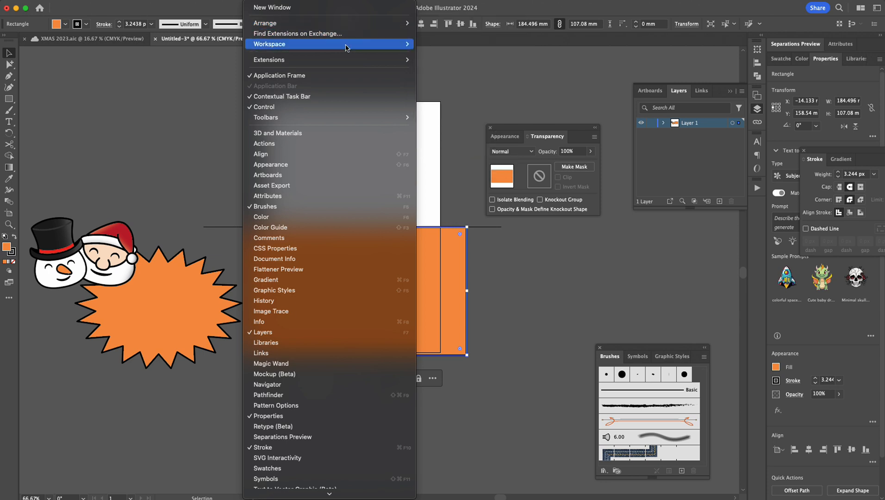
mouse_move(401, 49)
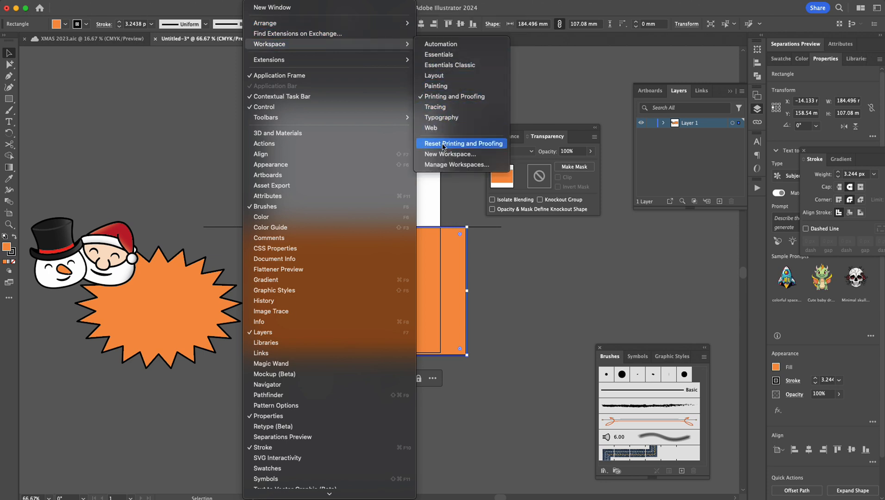
left_click(430, 65)
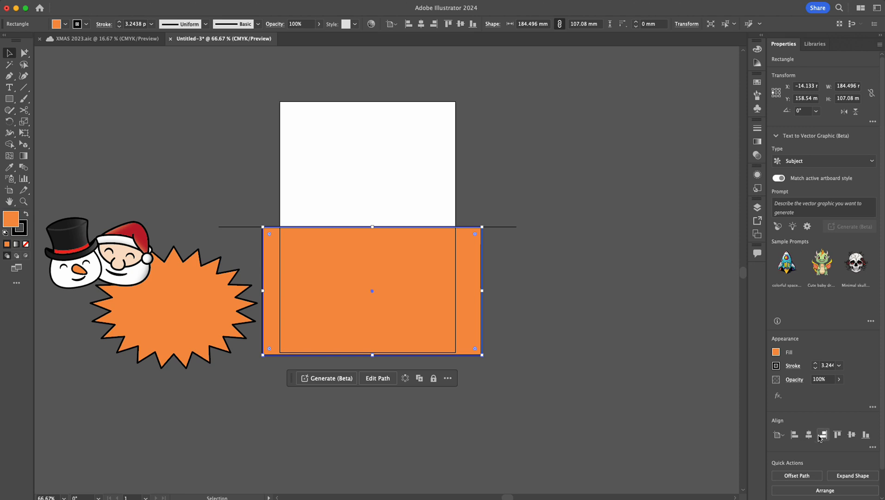
- Remove the orange rectangle's stroke and extend its lower edge so the rectangle is about 110.3 mm high
left_click(827, 366)
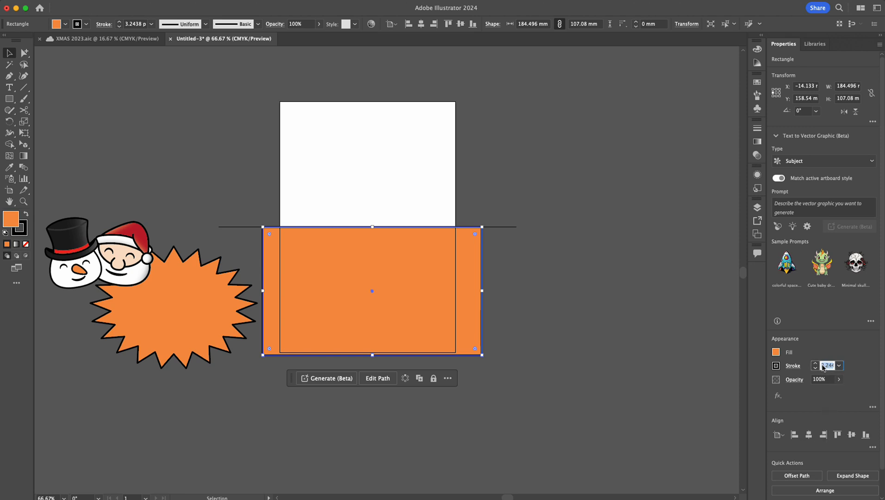
left_click(643, 413)
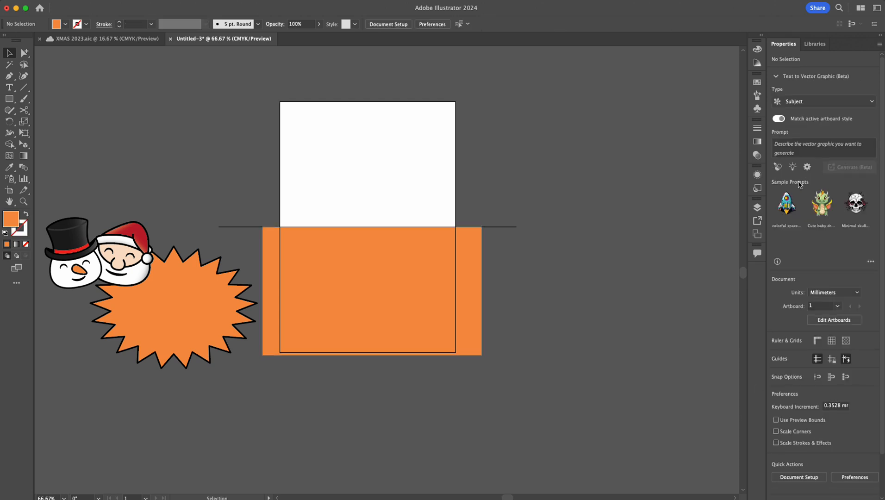
left_click(398, 261)
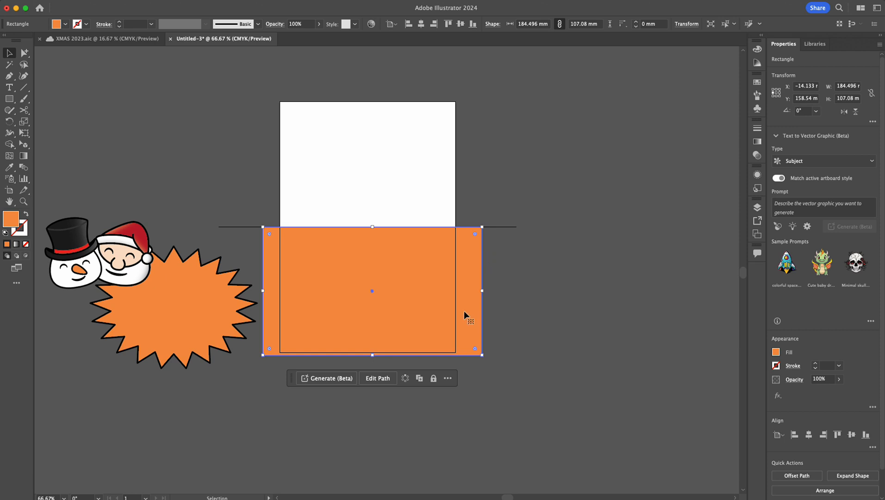
left_click_drag(373, 355, 373, 361)
left_click(334, 437)
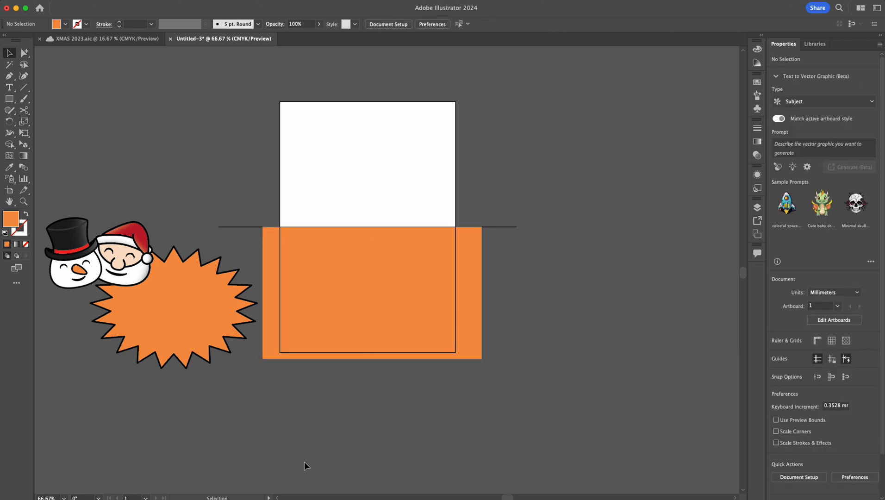
- Delete the horizontal dividing line across the middle of the artboard
left_click(238, 227)
key("Delete")
- Resize the orange rectangle to 148.5 × 105 mm from its top-centre reference point and centre it horizontally on the artboard
left_click(353, 264)
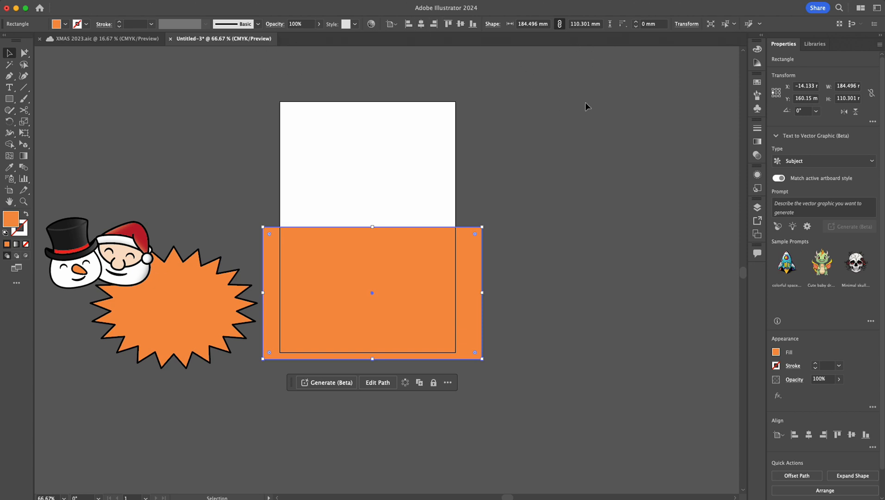
left_click(777, 92)
left_click(848, 86)
type("148.5")
key("Return")
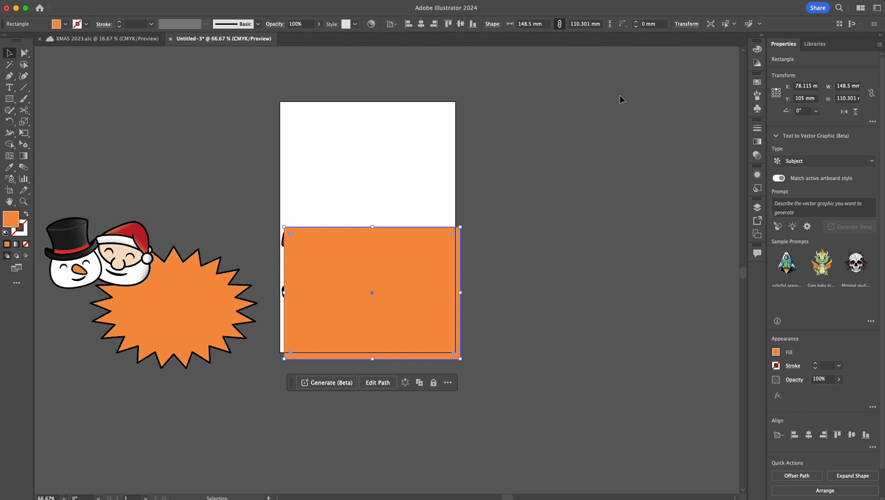
left_click(421, 25)
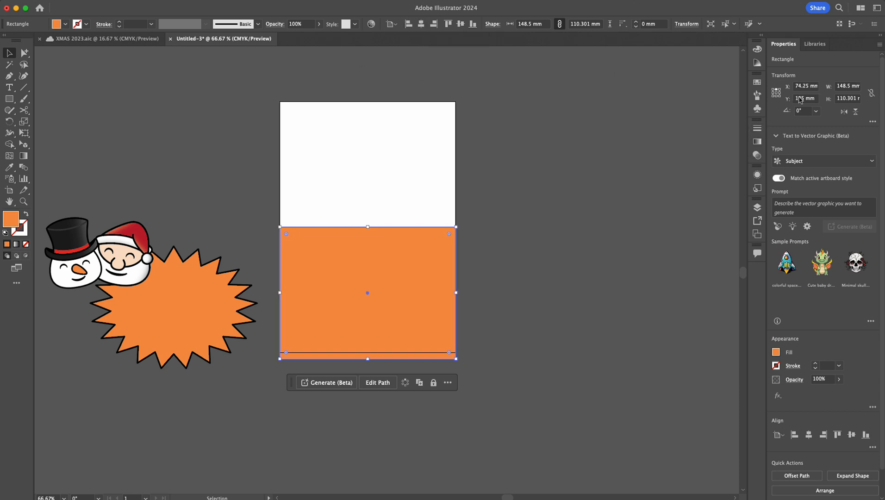
left_click(841, 101)
type("105")
key("Return")
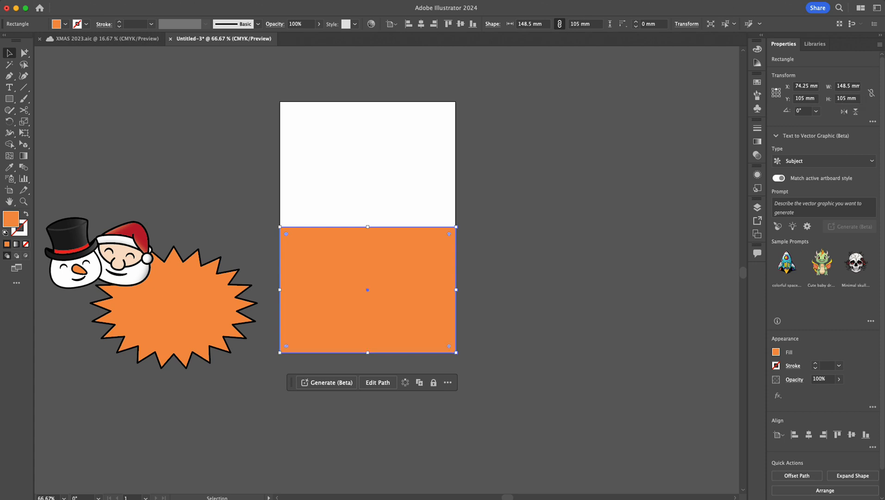
- Send the orange rectangle to the back, behind the two heads and the MERRY CHRISTMAS! lettering
left_click(109, 94)
left_click(323, 286)
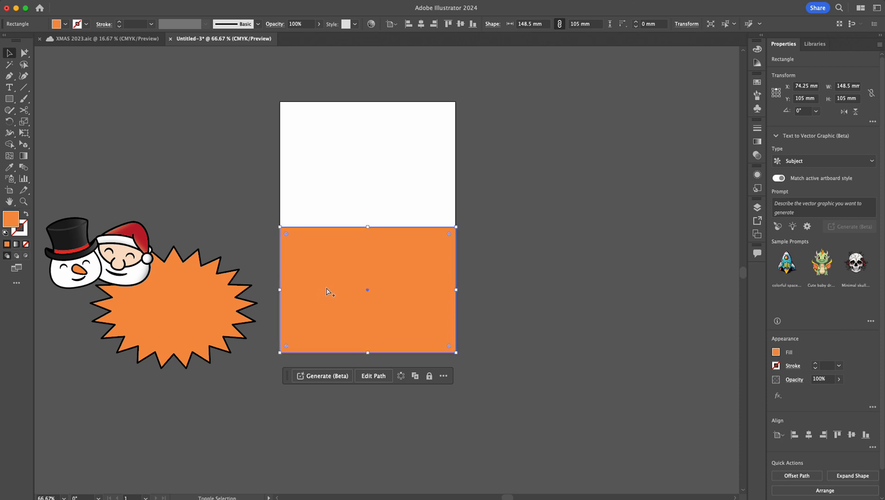
key("shift+super+[")
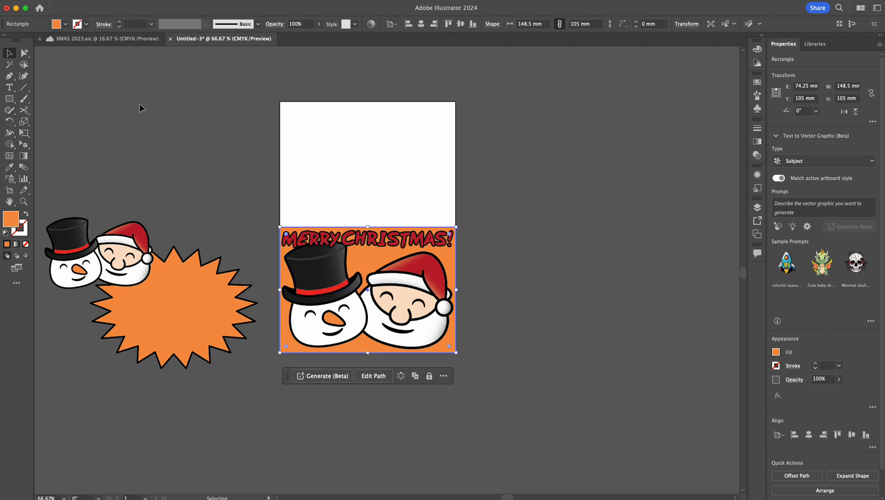
left_click(153, 131)
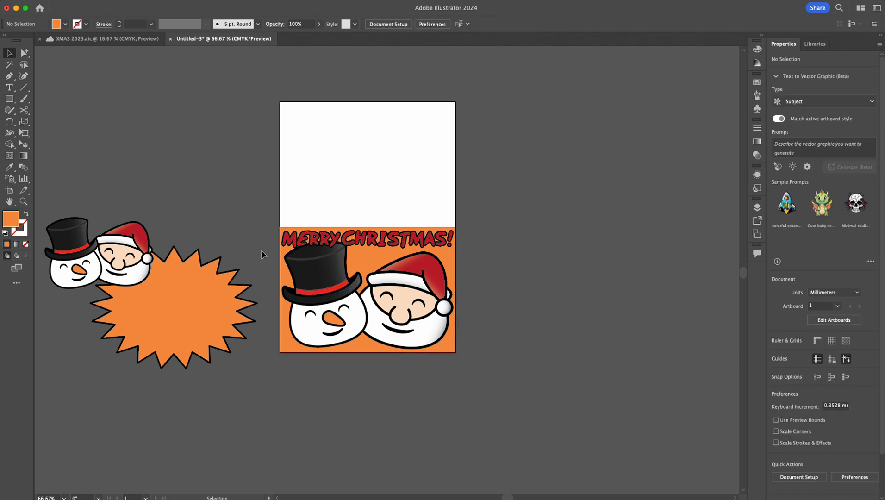
- Base the Color Guide harmony on the background rectangle's orange fill
key("z")
left_click(361, 267)
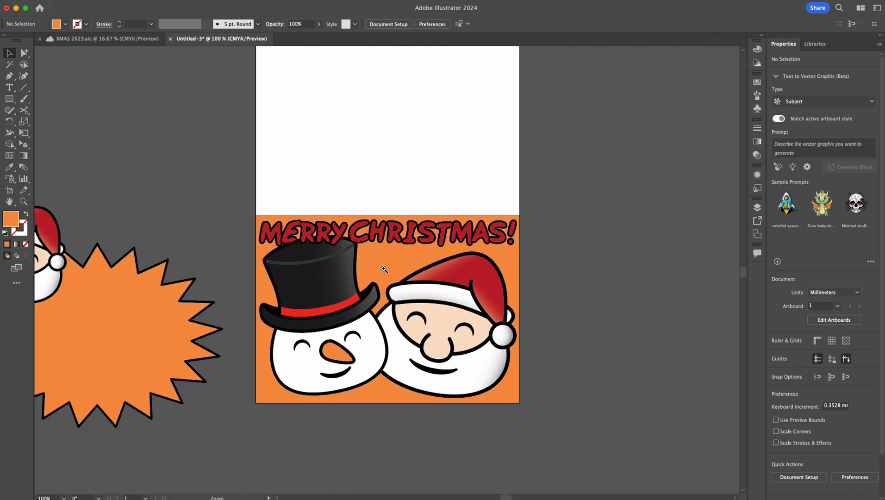
left_click(387, 269)
left_click_drag(411, 266, 388, 242)
left_click(384, 242)
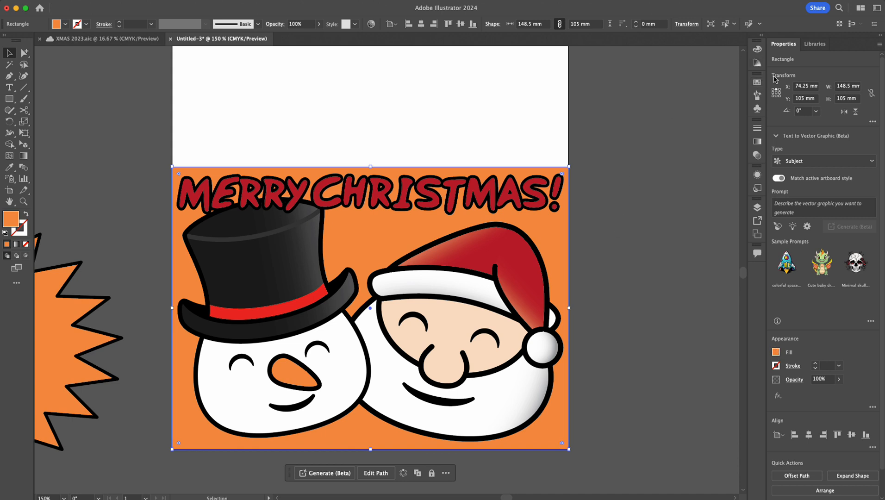
left_click(758, 63)
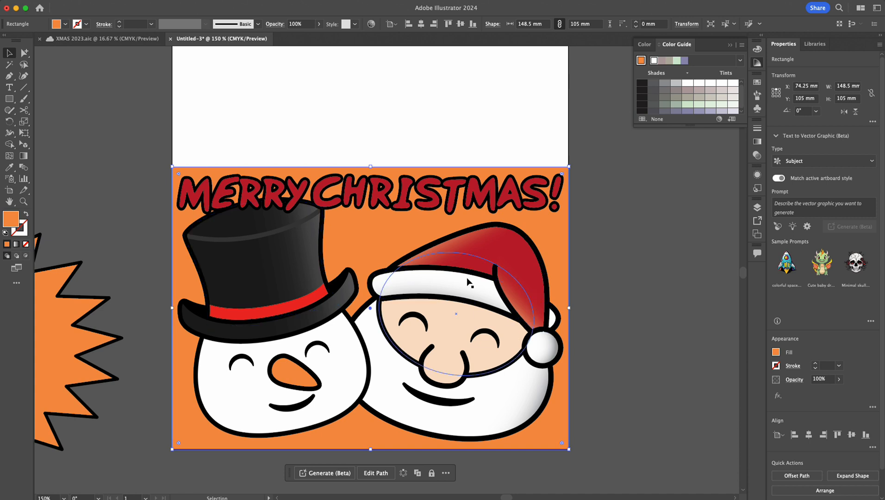
left_click(641, 61)
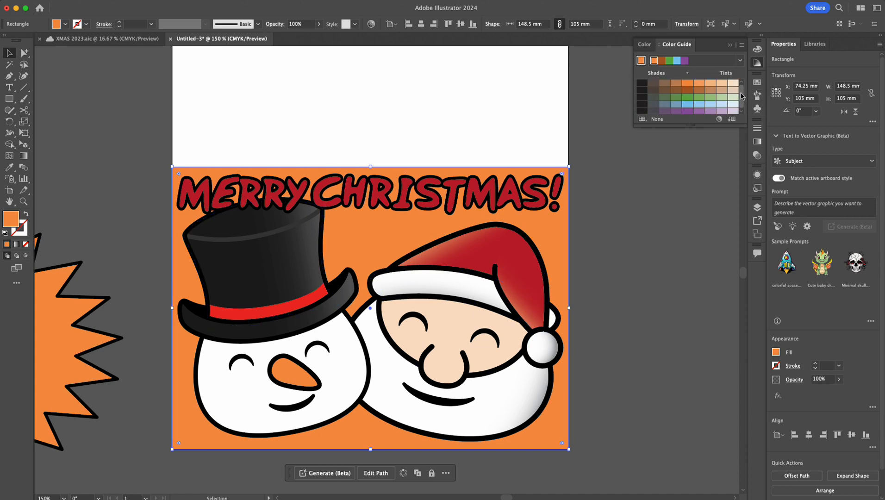
left_click(645, 226)
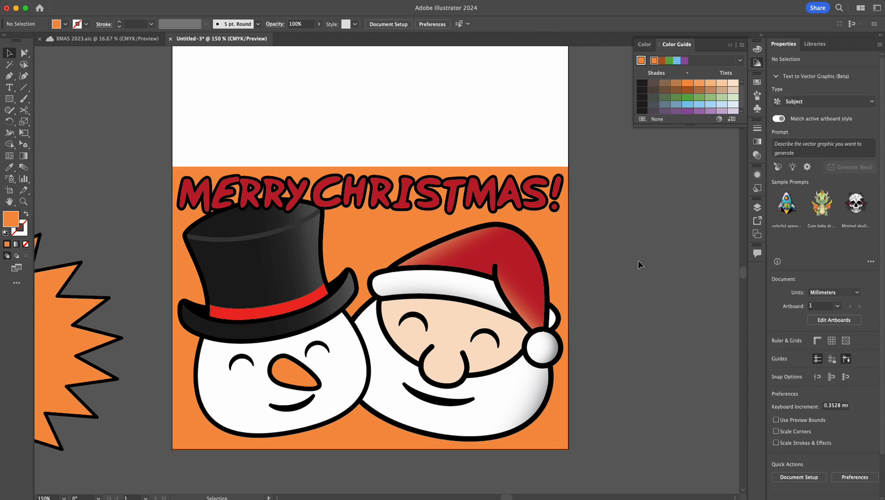
- With nothing selected, choose the dark red swatch as the fill colour to drive the Color Guide harmony, and enlarge the guide
left_click(758, 49)
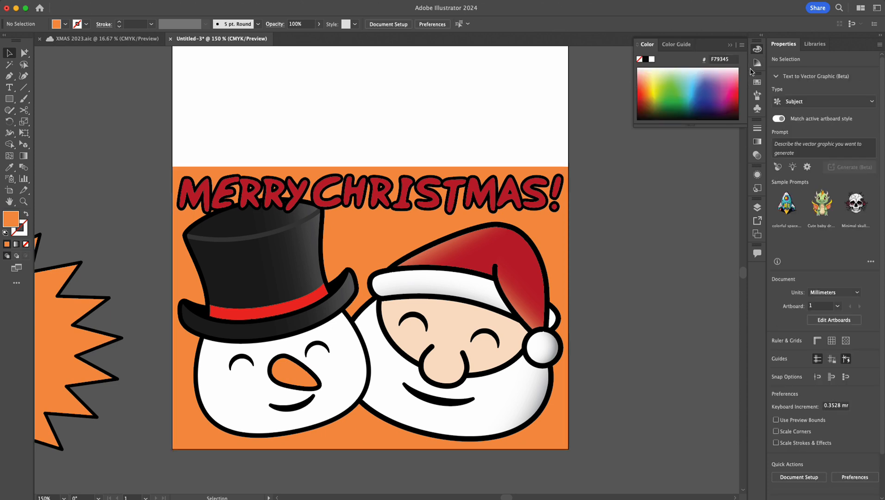
left_click(757, 62)
left_click(647, 44)
left_click(757, 82)
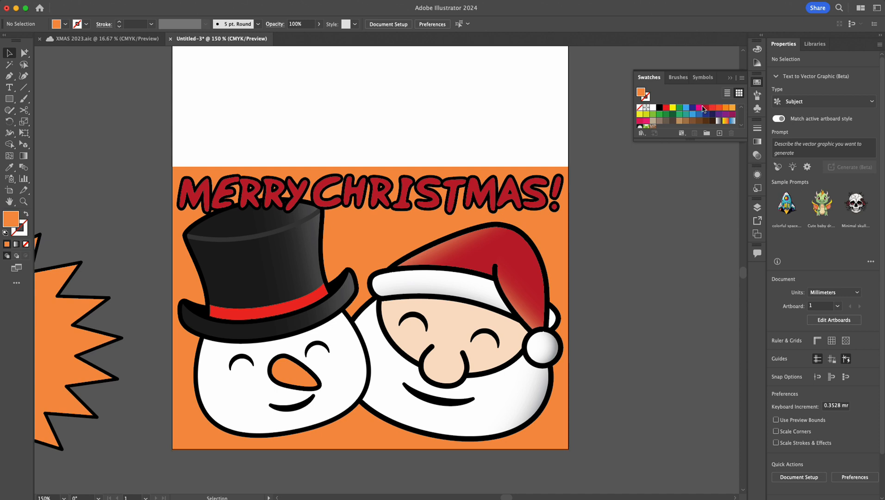
left_click(705, 108)
left_click(694, 78)
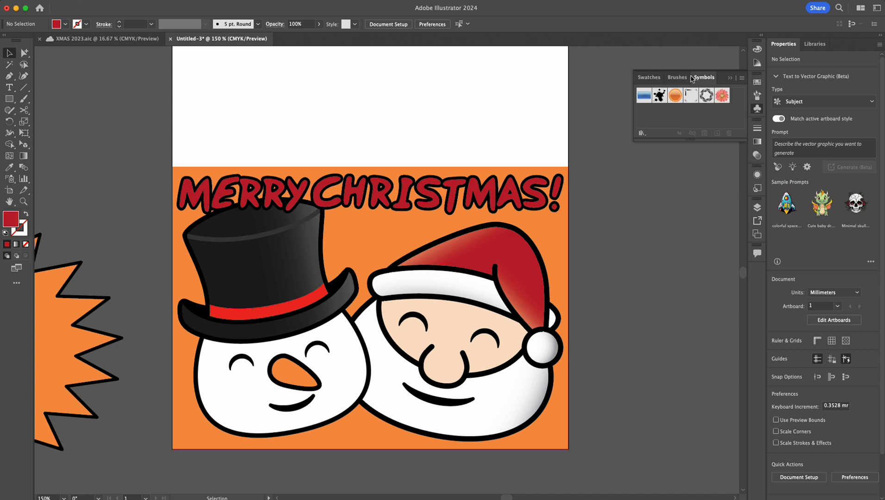
left_click(758, 63)
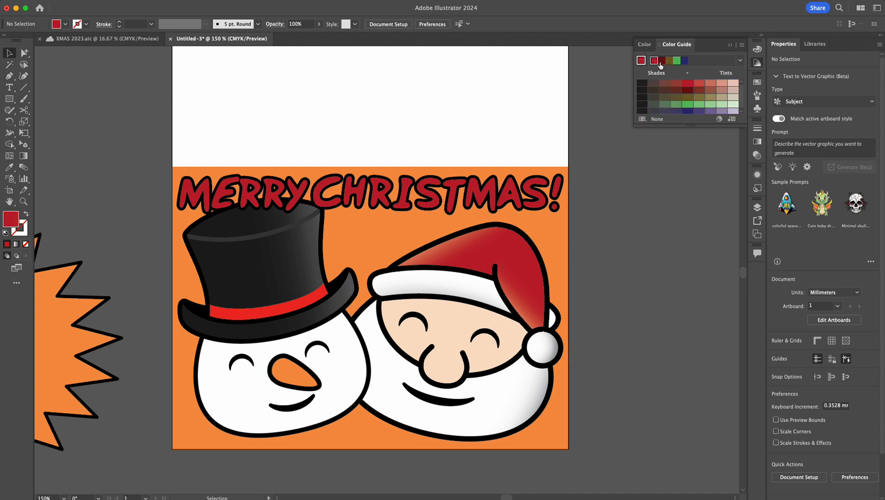
left_click(741, 111)
left_click_drag(699, 125, 695, 248)
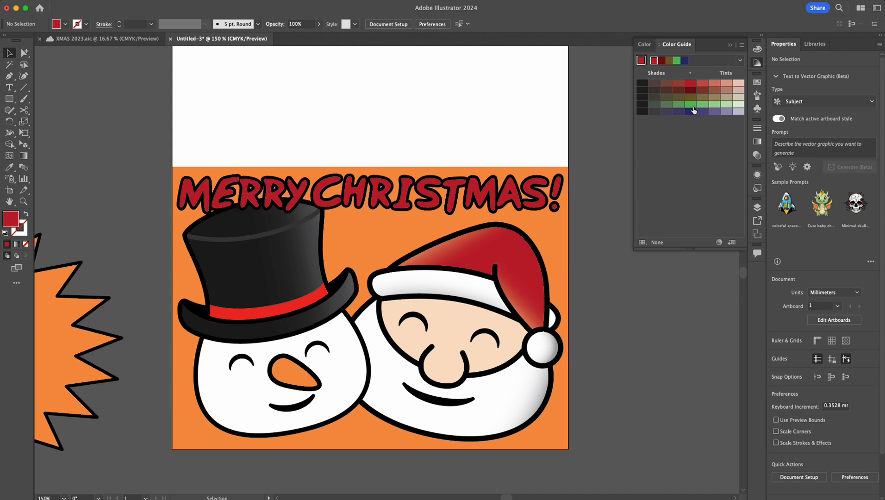
- Try several green shades and tints from the Color Guide on the background rectangle, ending on light green 7FC67D
left_click(554, 226)
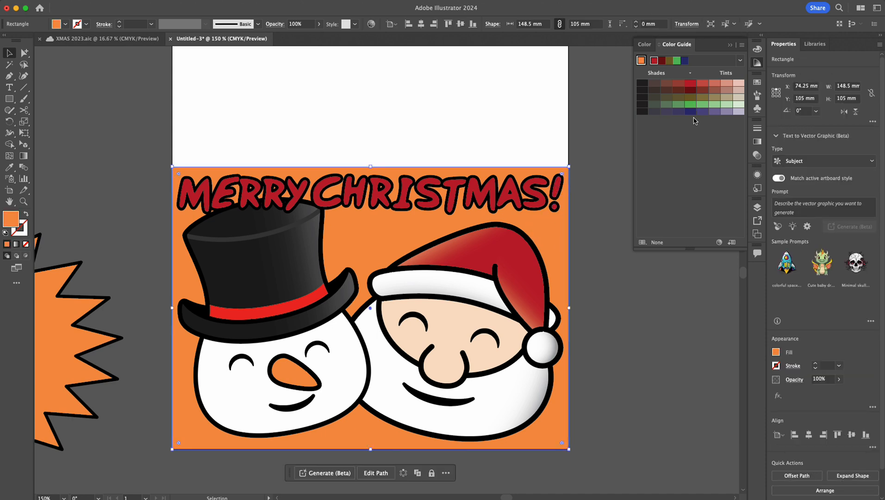
left_click(714, 105)
left_click(727, 104)
left_click(703, 104)
left_click(691, 104)
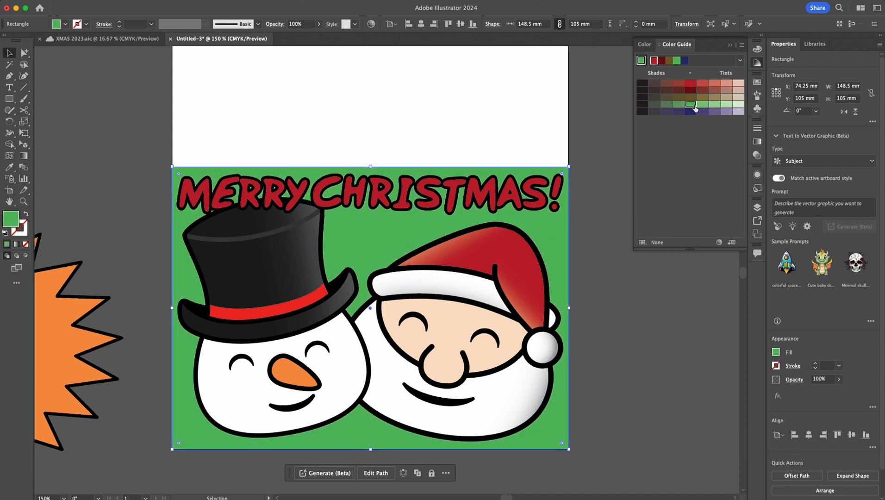
left_click(679, 104)
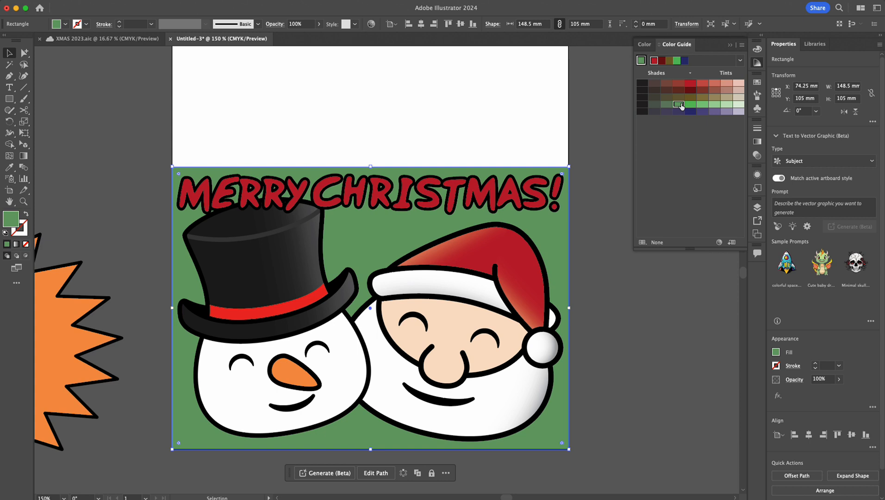
left_click(738, 104)
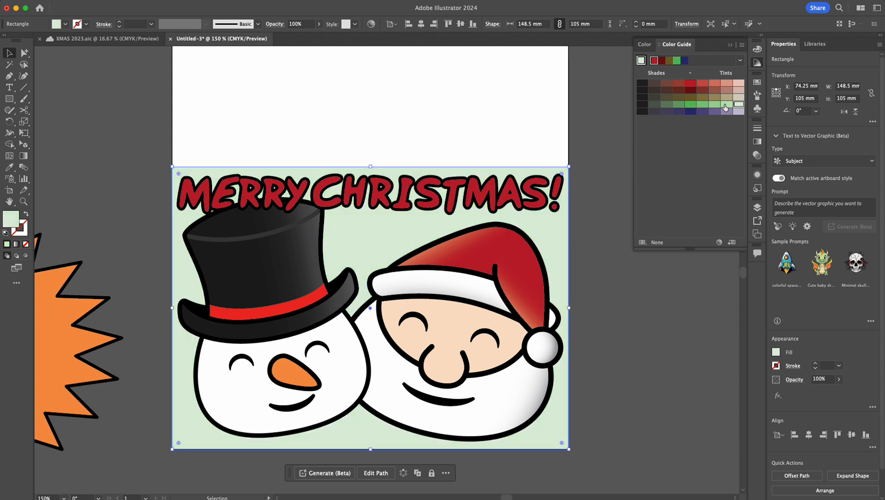
left_click(727, 104)
left_click(714, 105)
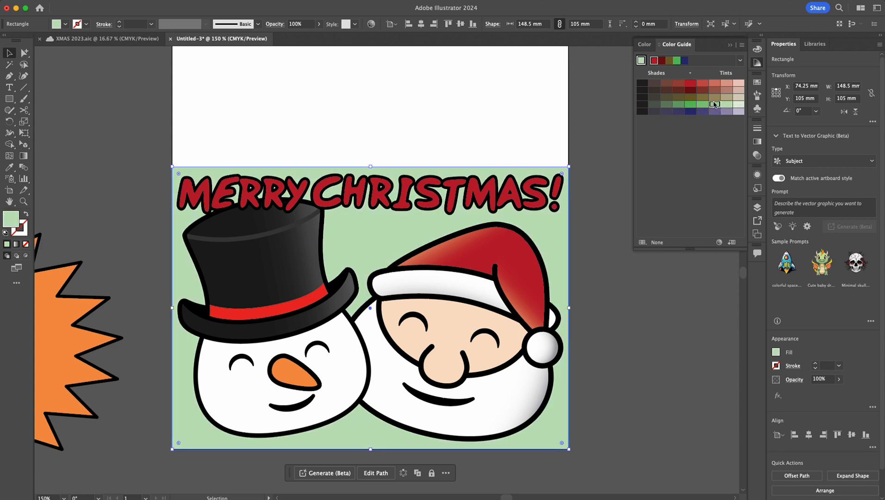
left_click(703, 104)
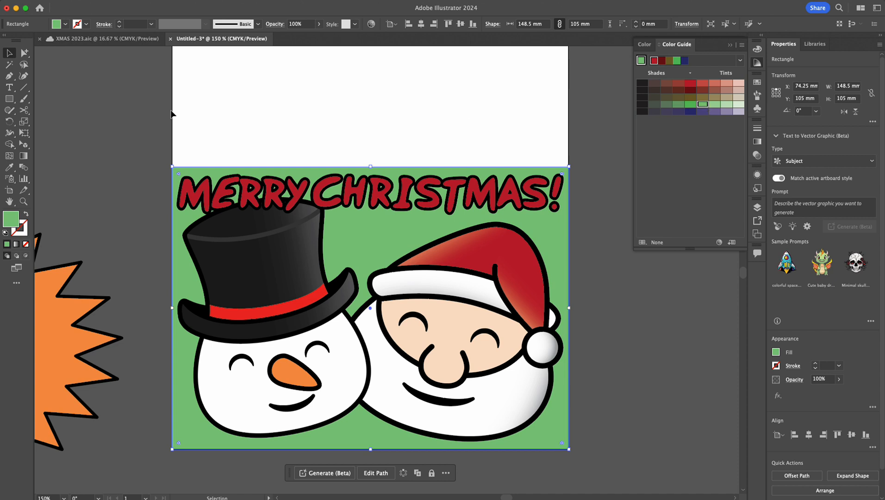
left_click(645, 44)
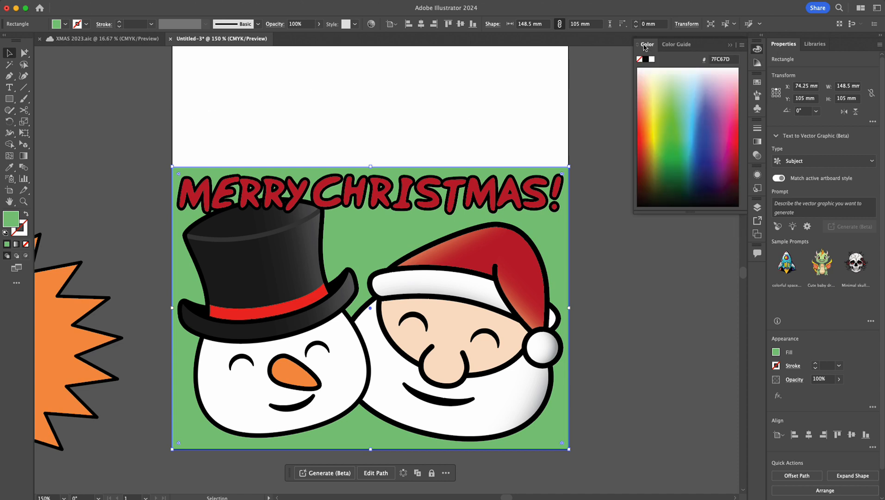
- Set the rectangle's reference point to its centre and try orange and red swatches as its fill, ending on C=15 M=100 Y=90 K=10
left_click(756, 82)
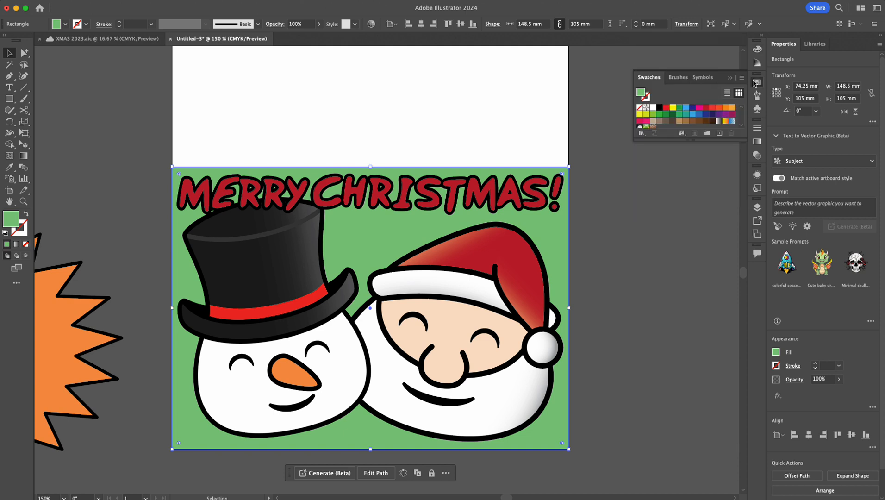
left_click(776, 93)
left_click(733, 108)
left_click(725, 108)
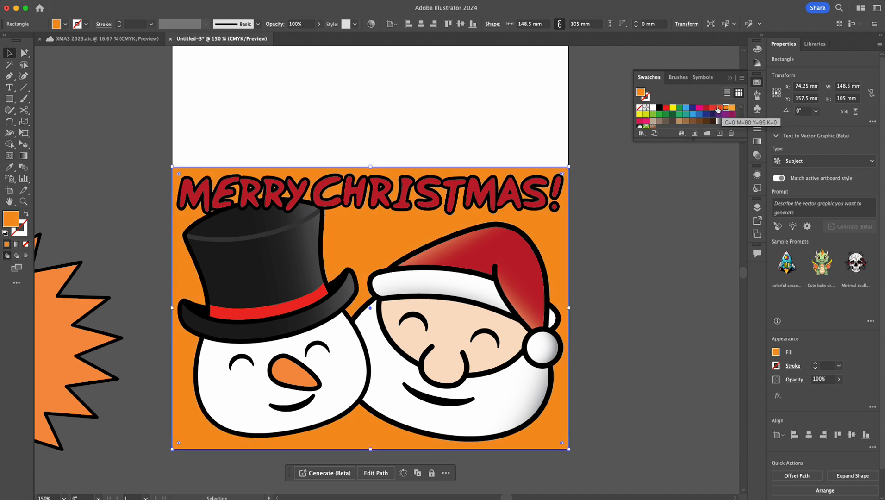
left_click(719, 108)
left_click(713, 108)
left_click(707, 107)
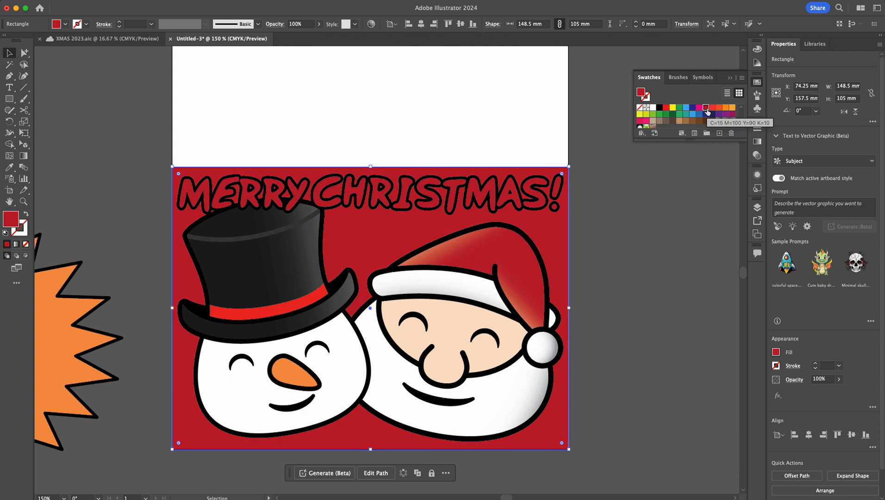
- Try white, blue and brighter green swatches on the background rectangle, ending with the dark green swatch as its fill
left_click(654, 108)
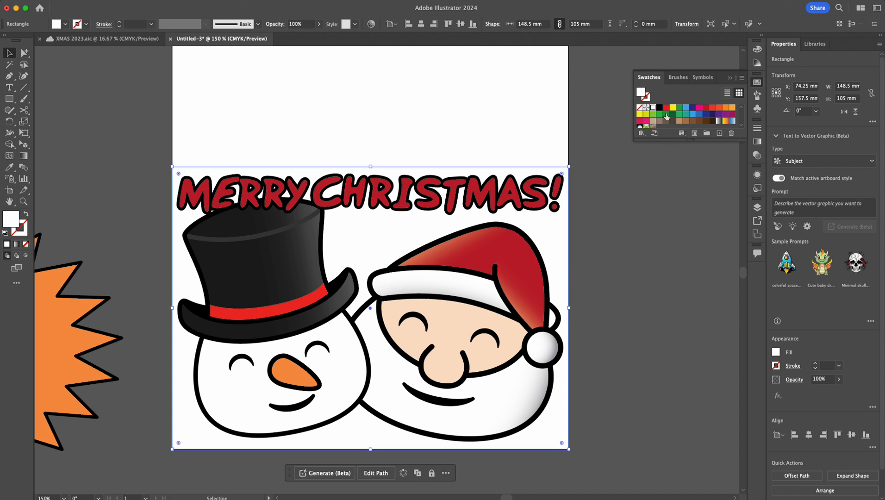
left_click_drag(712, 140, 713, 314)
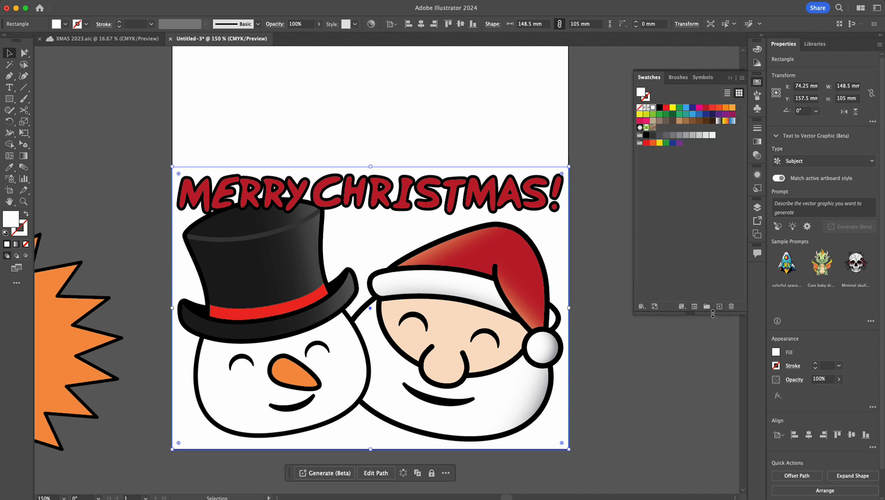
left_click(680, 144)
left_click(672, 144)
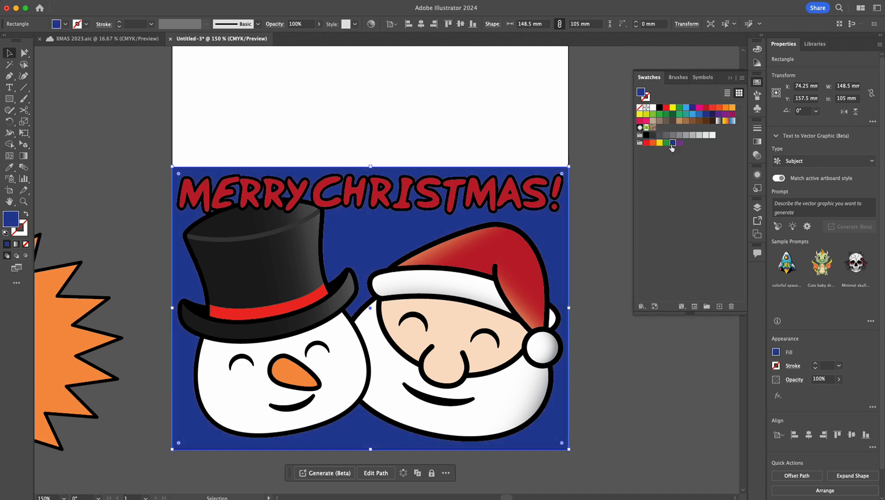
left_click(665, 143)
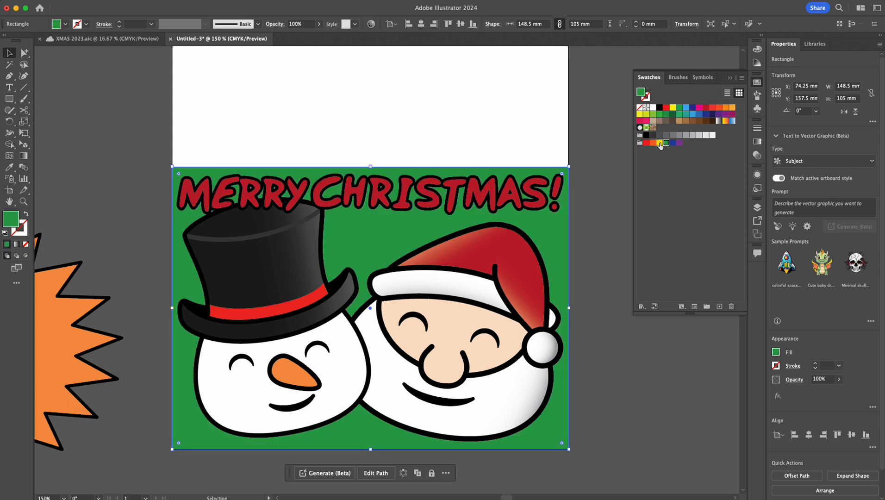
left_click(673, 114)
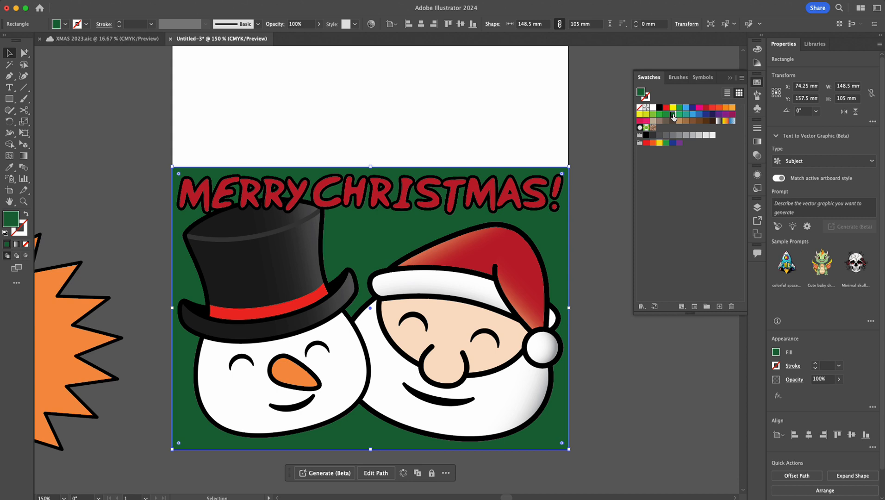
left_click(60, 94)
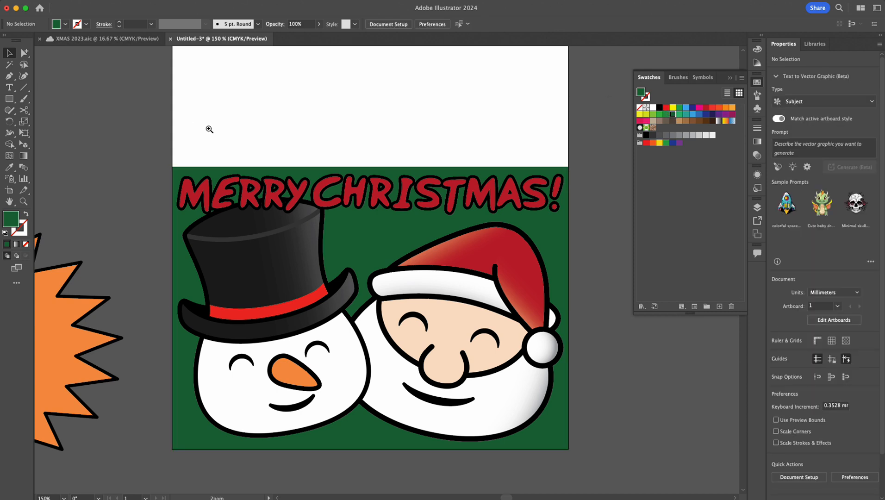
- Move the small snowman and Santa heads group onto the centre of the orange starburst beside the artboard
left_click(425, 119, "alt+super")
left_click_drag(365, 249, 388, 139)
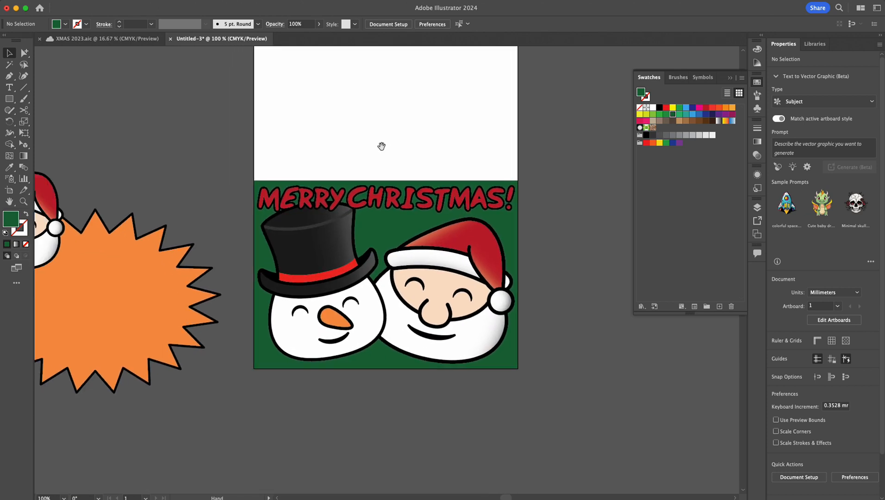
left_click_drag(197, 160, 492, 176)
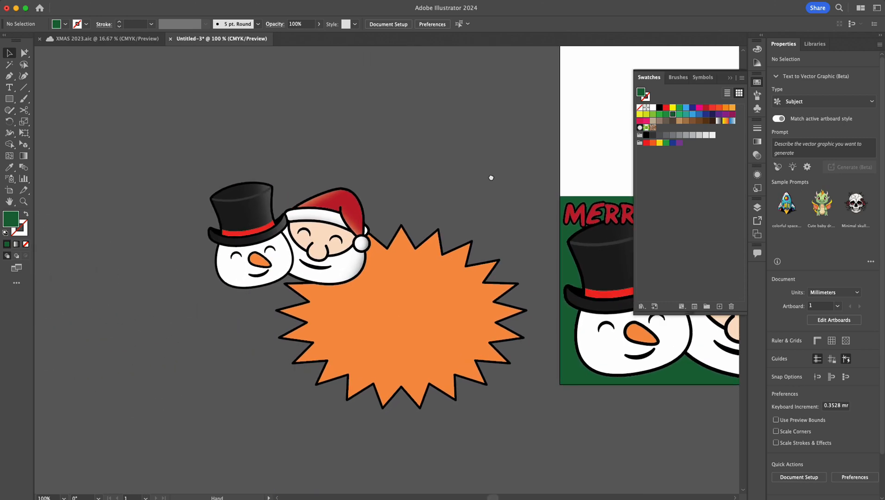
left_click(317, 264)
left_click_drag(318, 264, 414, 345)
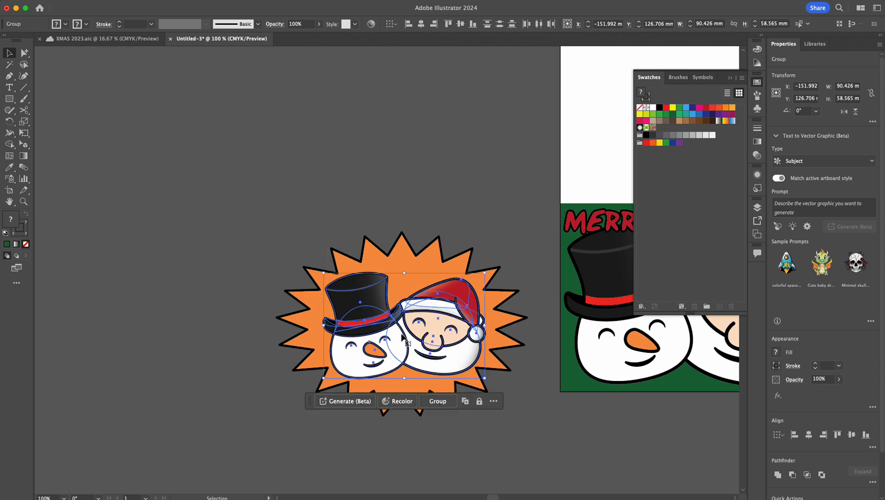
- Scale the orange starburst down to about 114 × 83 mm and keep it centred behind the small heads
left_click(308, 296)
left_click_drag(277, 232, 324, 264)
left_click_drag(462, 385, 443, 370)
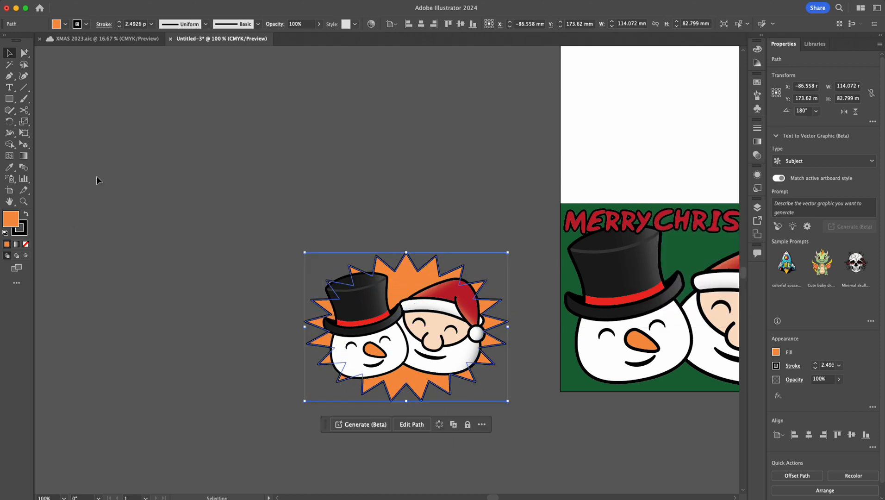
left_click(46, 71)
- Add point text beside the artboard reading "2023 CHRISTMAS" with "Brought to you by Santa Claus" on the second line
left_click(8, 87)
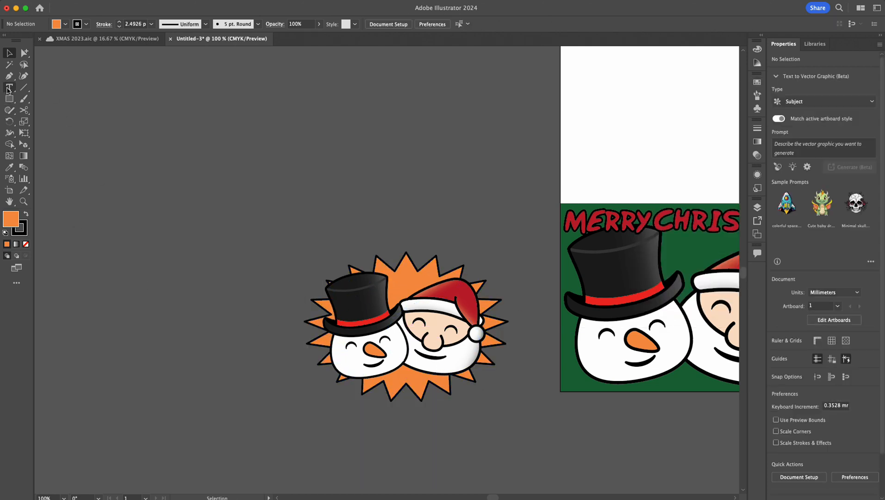
left_click(218, 160)
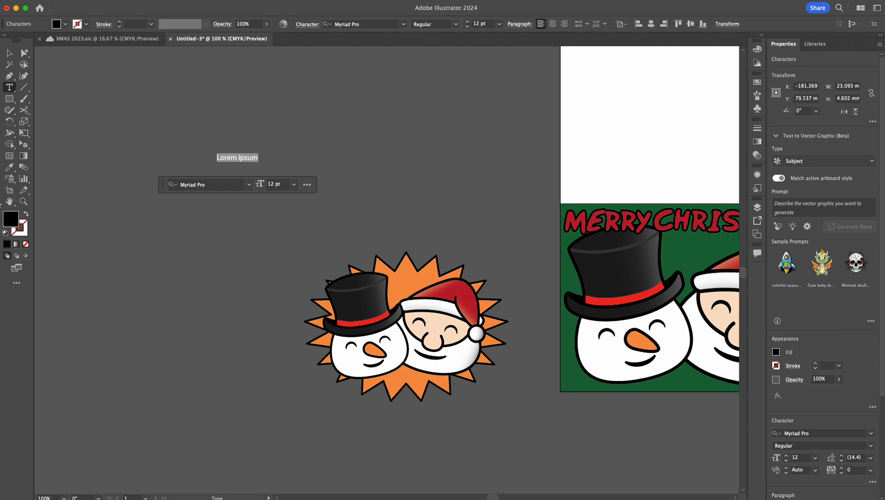
type("20")
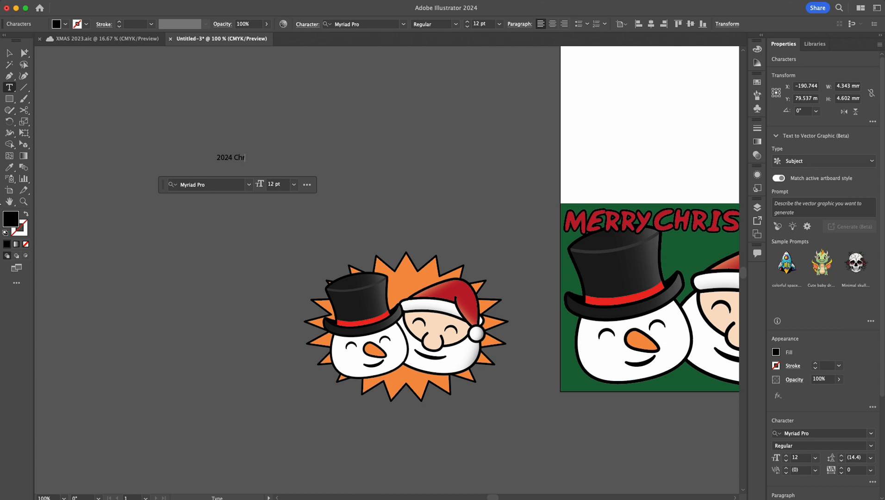
type("24")
key("BackSpace")
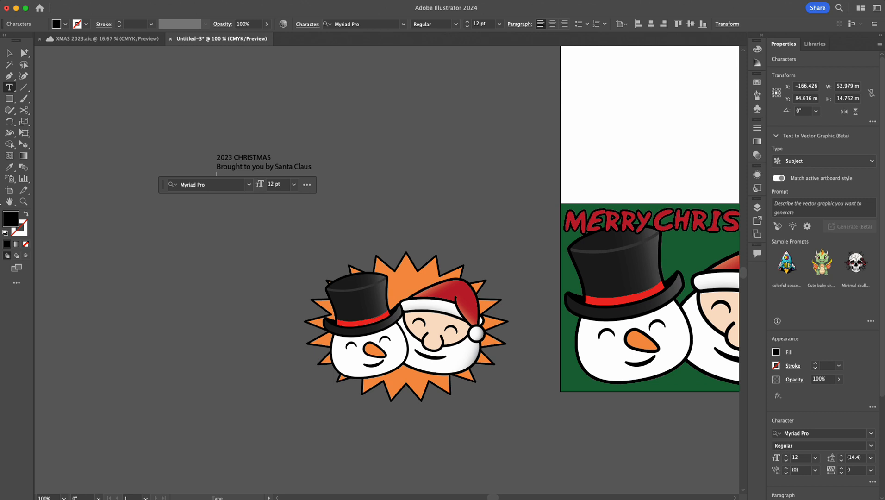
key("Escape")
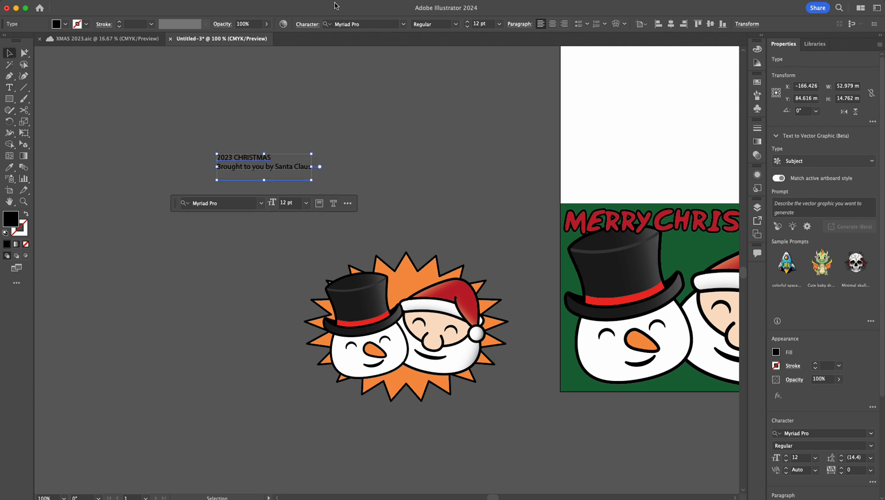
- Centre-align the text, place it beneath the starburst, and set its font to PlaytimeWithHotToddiesOblique
left_click(553, 24)
left_click_drag(223, 175, 393, 422)
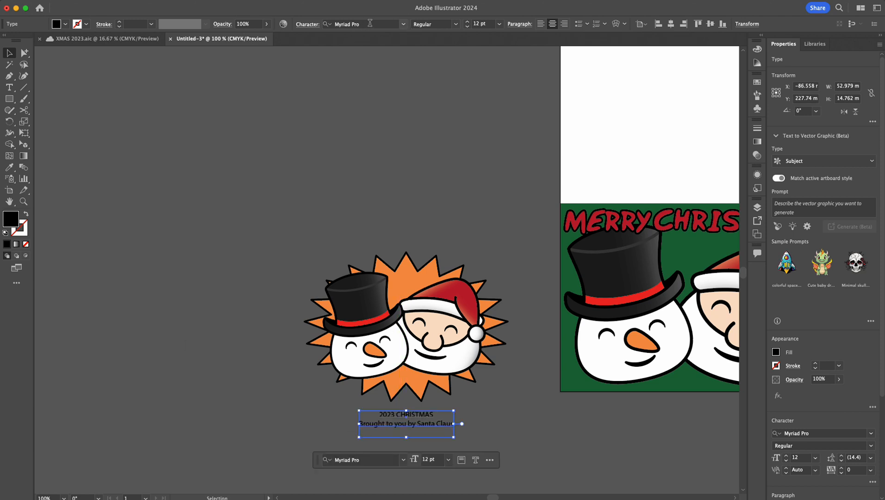
left_click(403, 25)
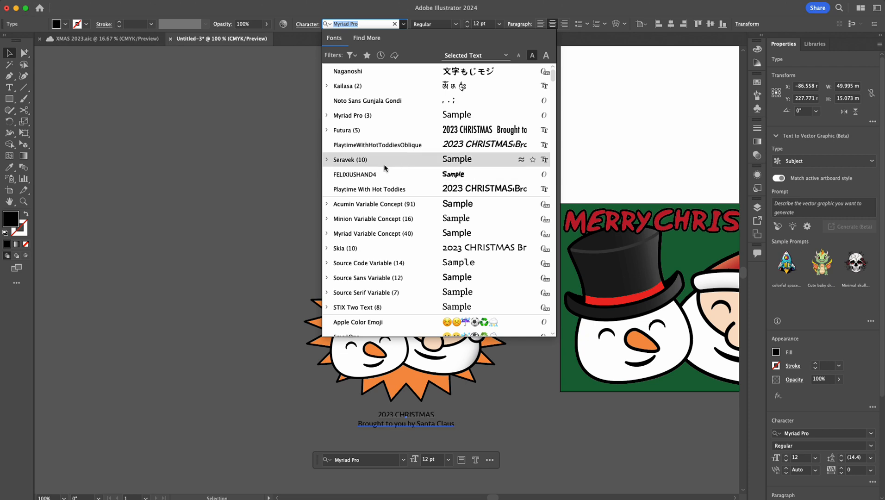
left_click(383, 146)
- Add a third line to the text reading "and affiliated individuals made of snow!"
left_click_drag(277, 386, 277, 251)
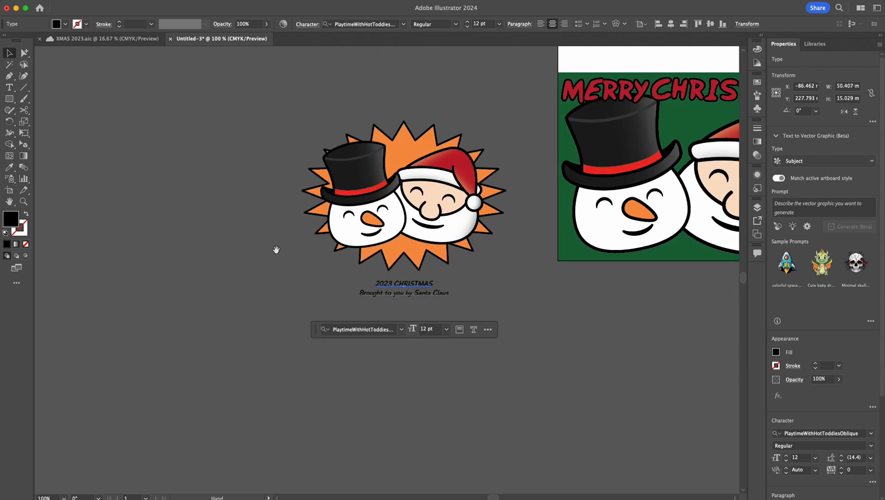
left_click(404, 275, "super")
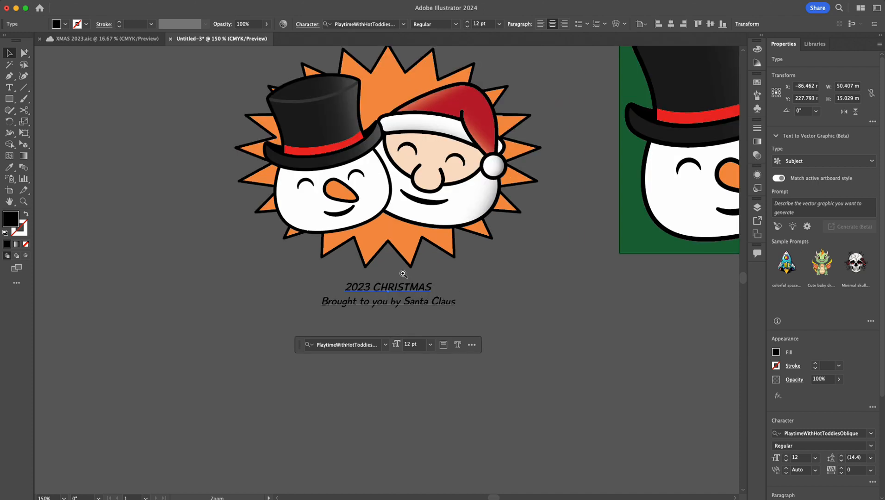
left_click(401, 274, "super")
left_click_drag(400, 275, 439, 300)
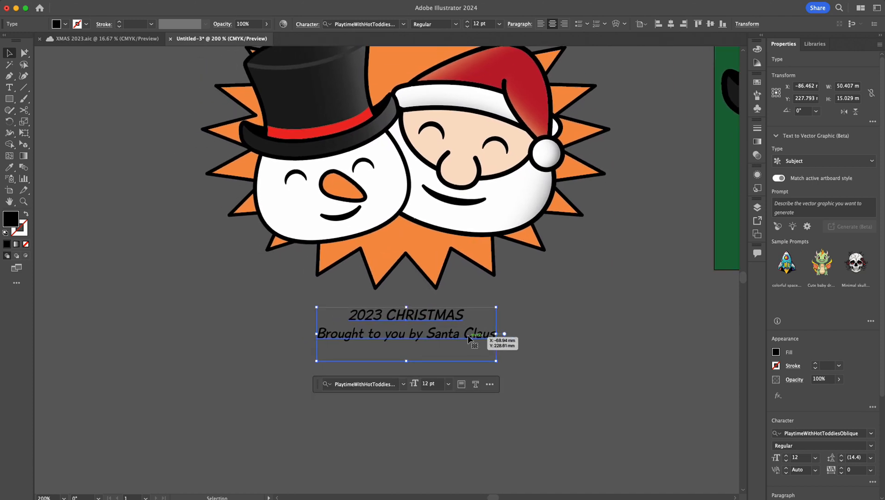
double_click(471, 337)
key("Return")
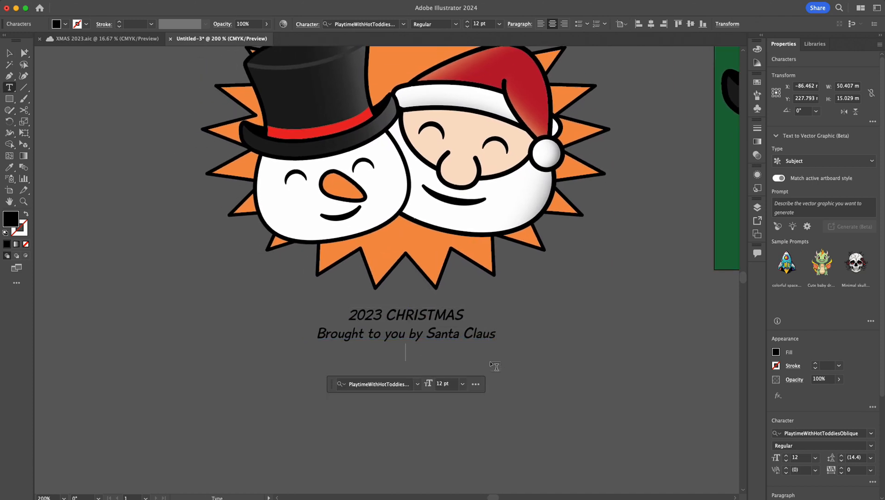
type("and affiliate")
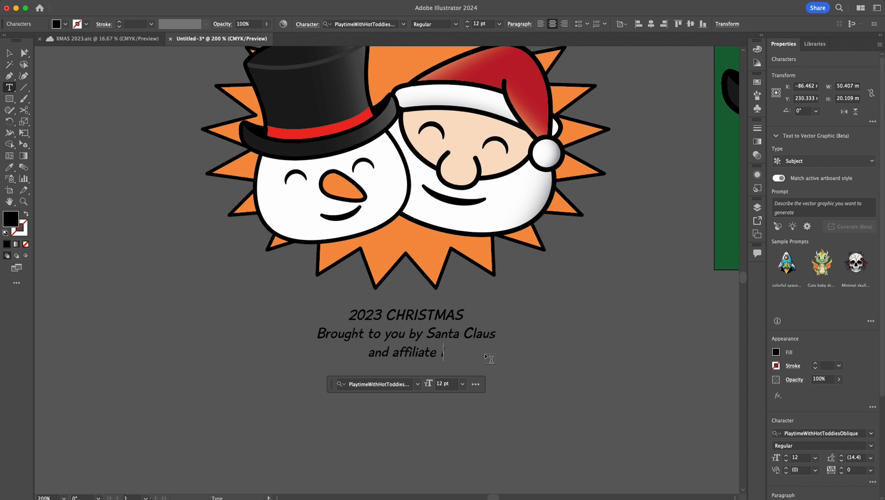
key("BackSpace")
type("d ")
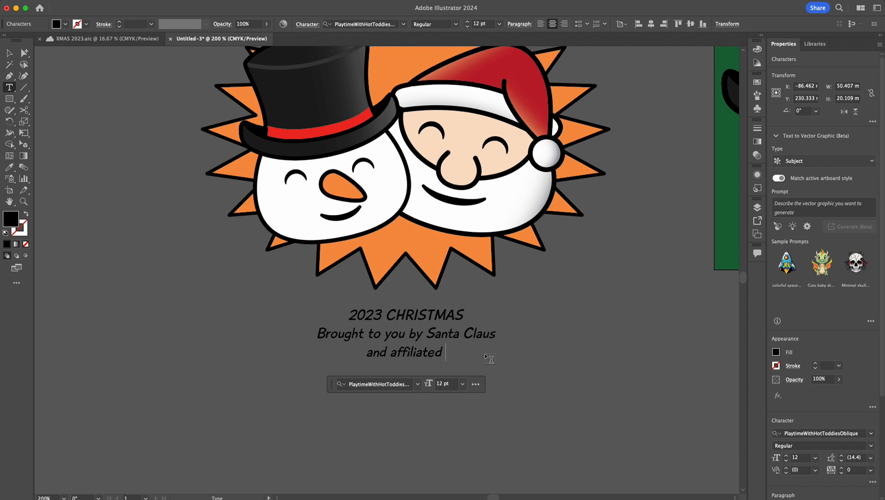
type("indi")
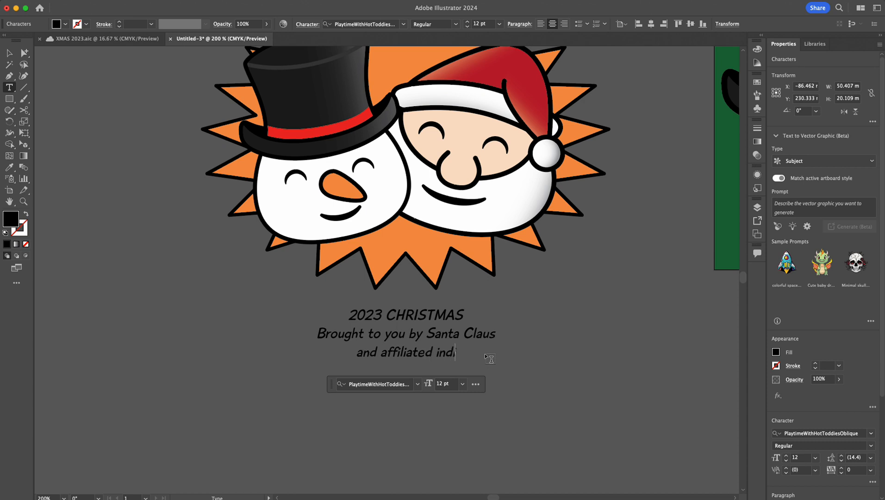
type("viduals ")
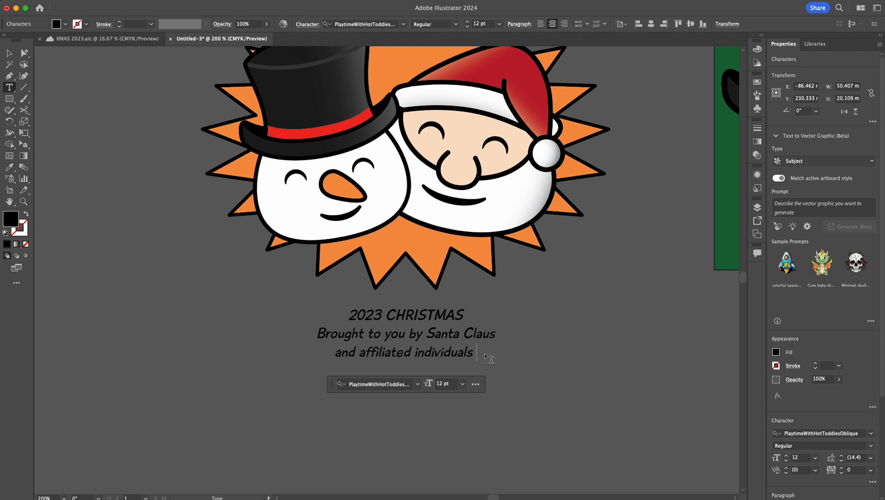
type("made o")
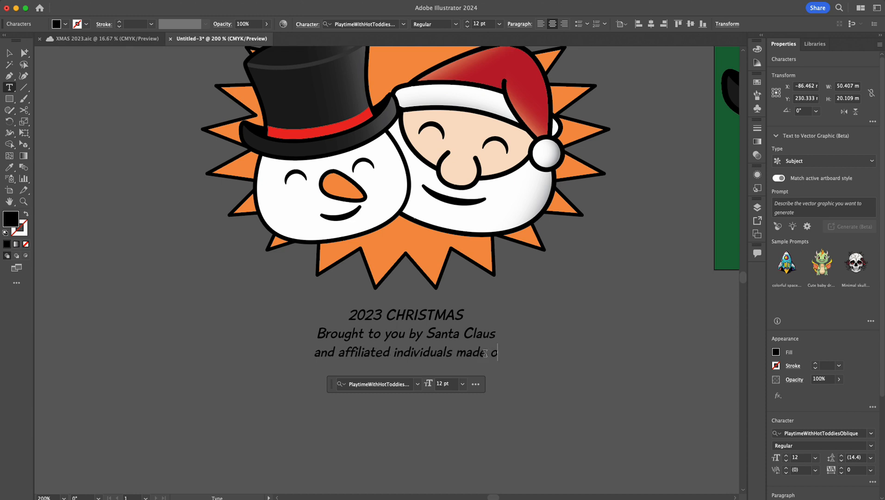
type("f snow!")
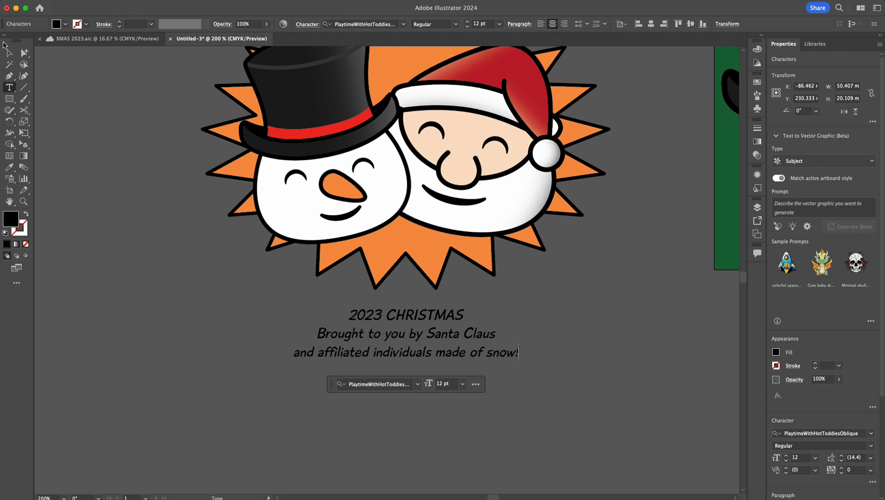
left_click(10, 53)
left_click(109, 281)
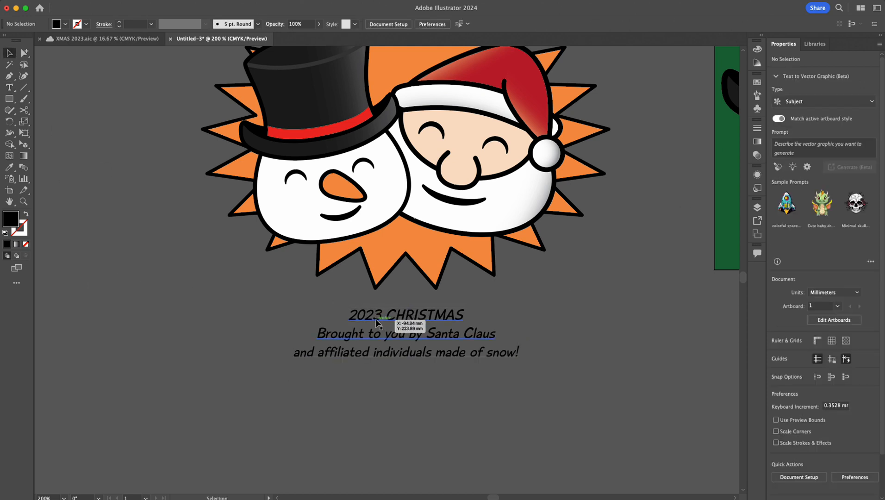
- Centre the three-line text horizontally under the orange starburst
left_click(378, 320)
left_click_drag(377, 321, 374, 318)
left_click(380, 258, "shift")
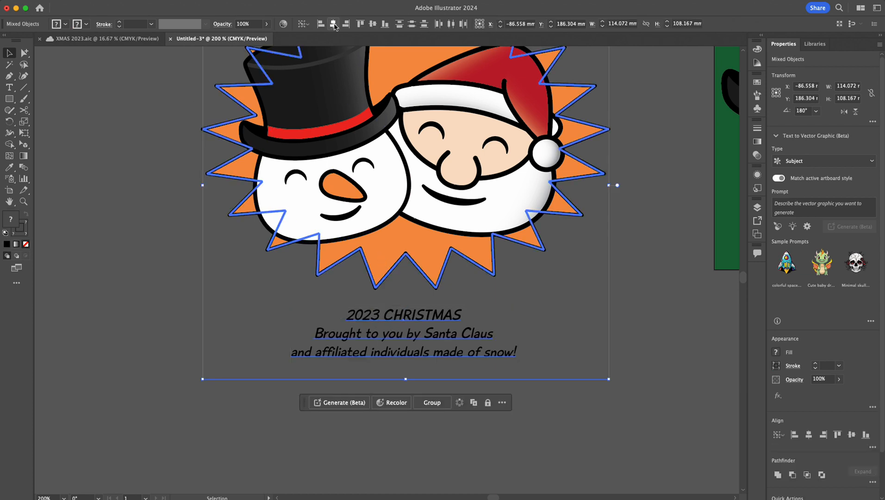
left_click(122, 263)
left_click_drag(370, 315, 370, 316)
left_click(240, 380)
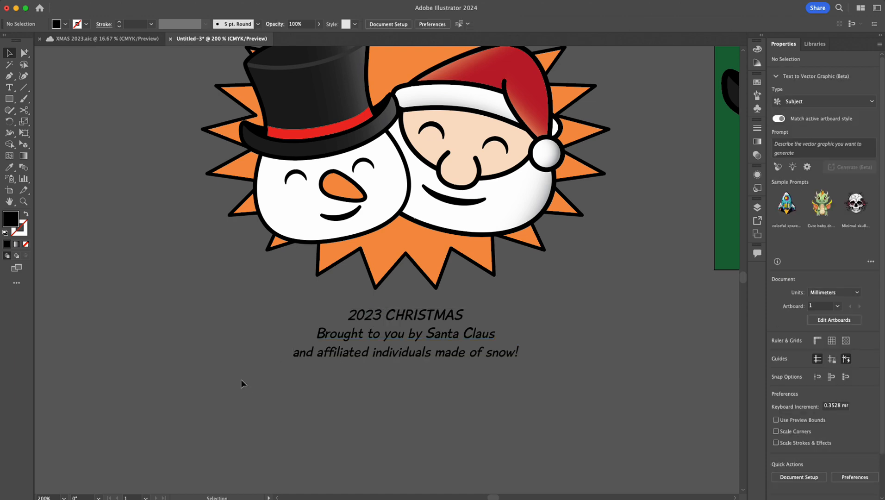
- Group the starburst, the small heads and the three-line text together
scroll(224, 369, "up", 5)
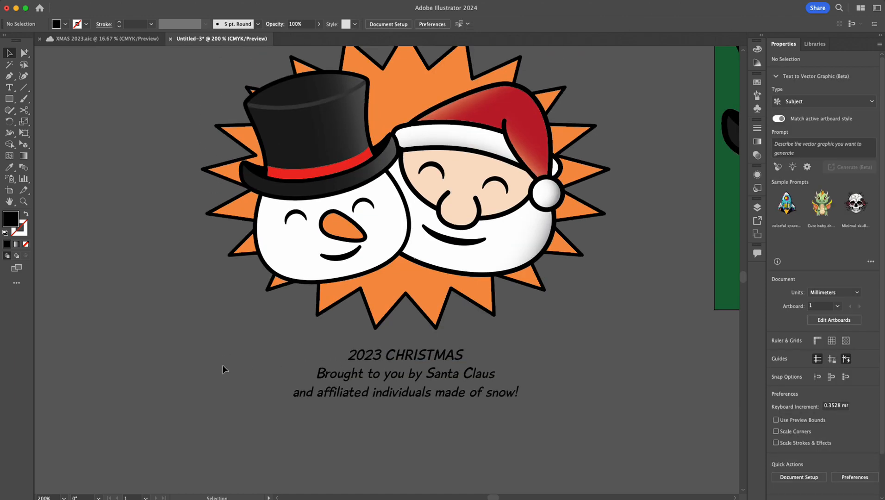
scroll(514, 234, "down", 4)
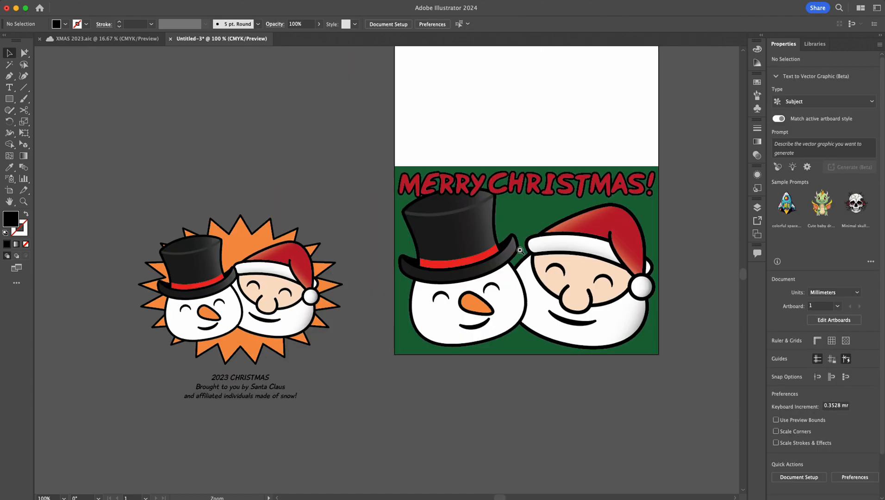
left_click_drag(532, 229, 551, 260)
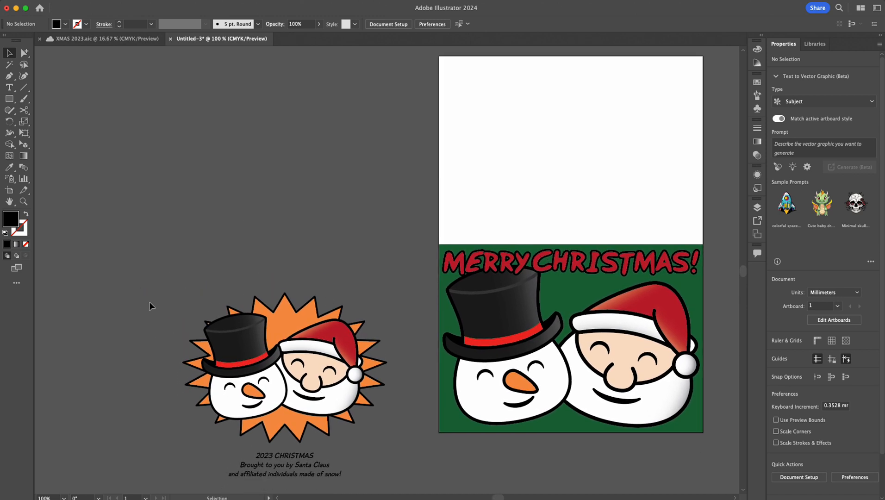
left_click_drag(352, 480, 174, 361)
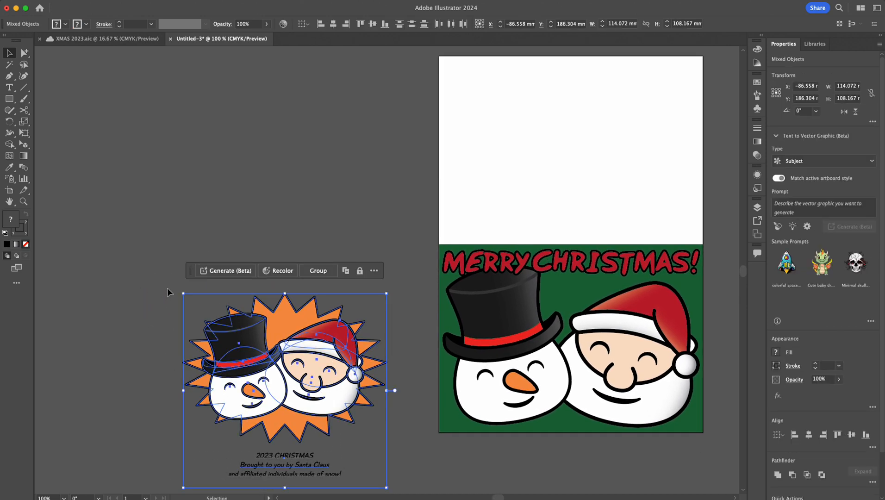
key("super+g")
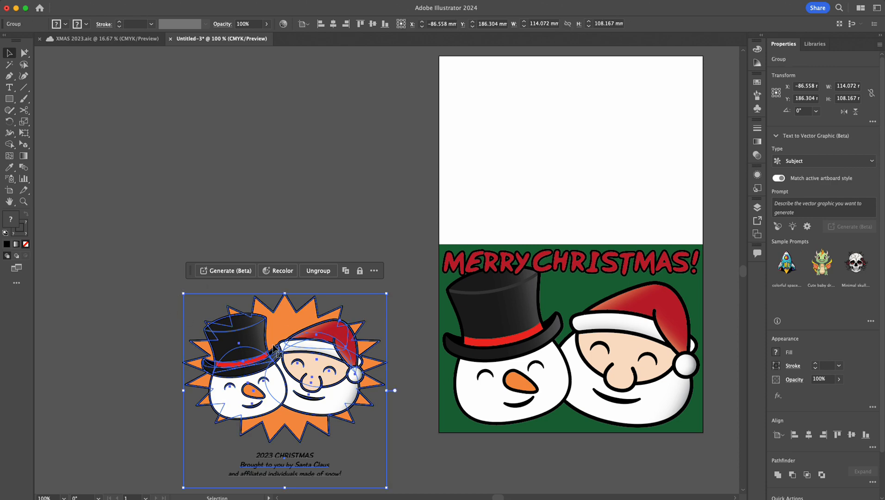
- Inside the emblem group, scale the starburst and both heads together down to about 72 × 52 mm
left_click(148, 347)
left_click(237, 363)
double_click(237, 363)
left_click(108, 238)
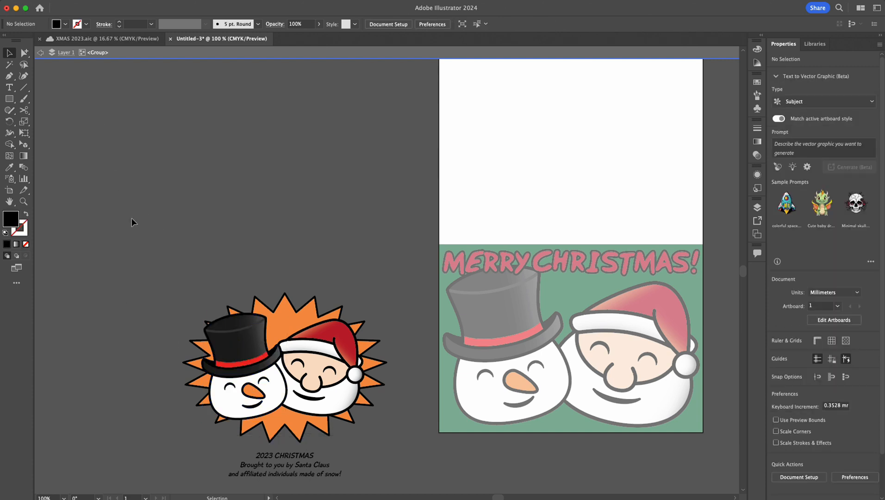
left_click_drag(133, 252, 389, 445)
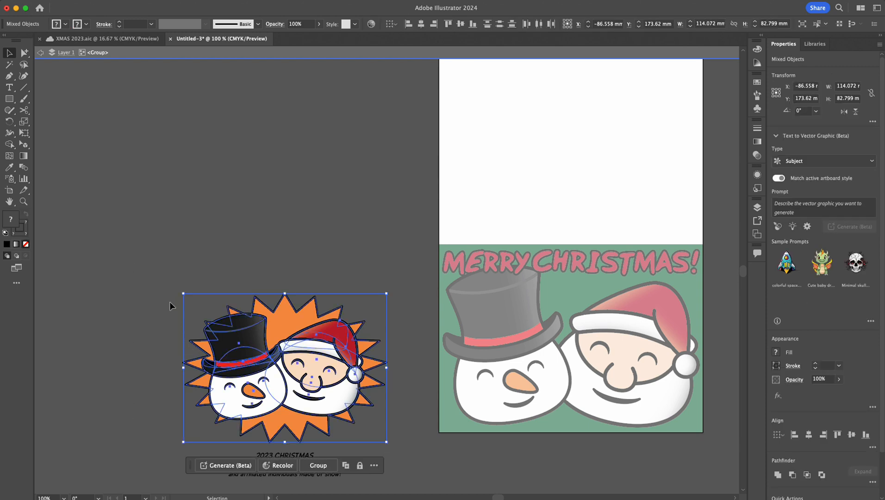
left_click_drag(182, 295, 248, 351)
left_click(169, 378)
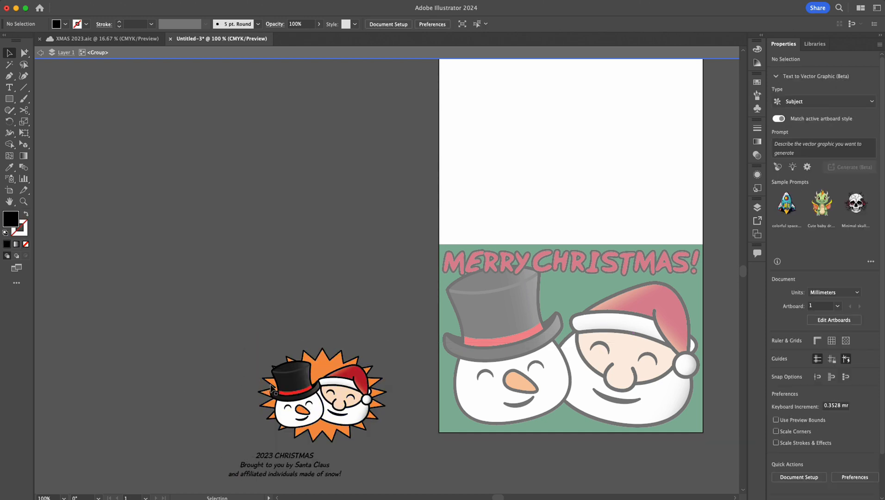
- Try to centre the starburst alone with the text and move the text up, and undo these changes
left_click(270, 432)
left_click(284, 456, "shift")
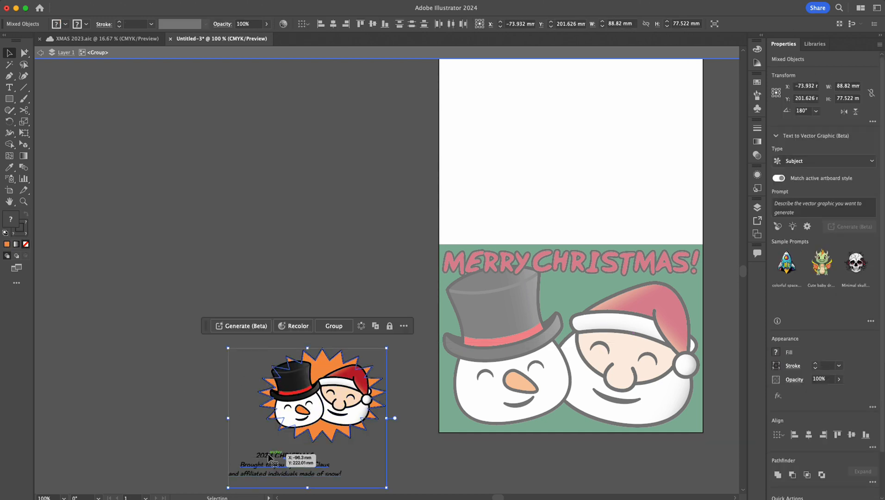
left_click(333, 24)
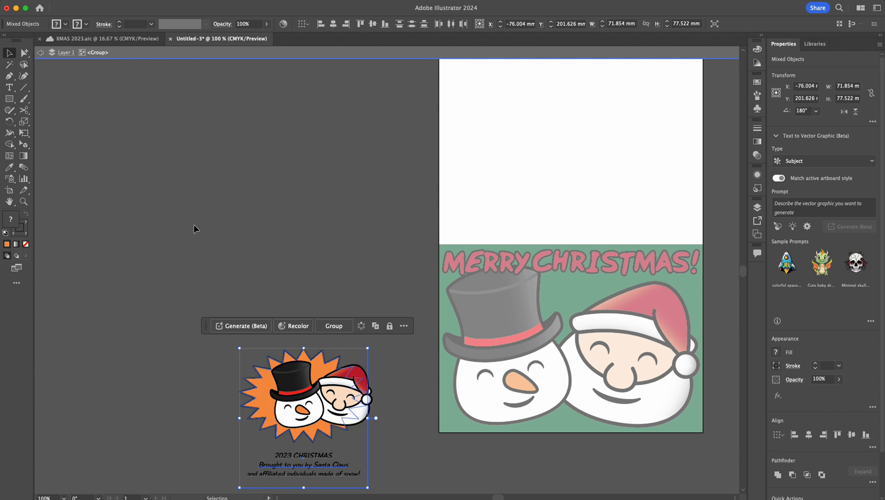
left_click(110, 278)
left_click(303, 463)
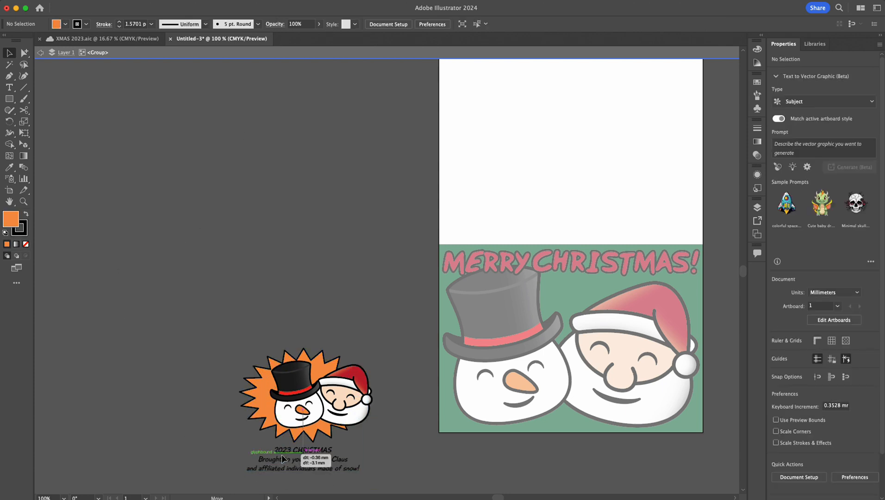
left_click(296, 405)
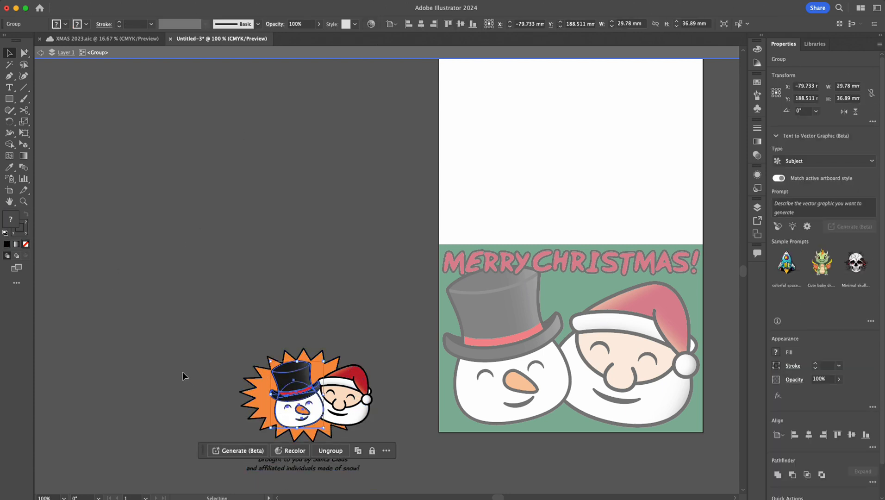
key("super+z")
key("super+z")
key("super+z")
key("super+z")
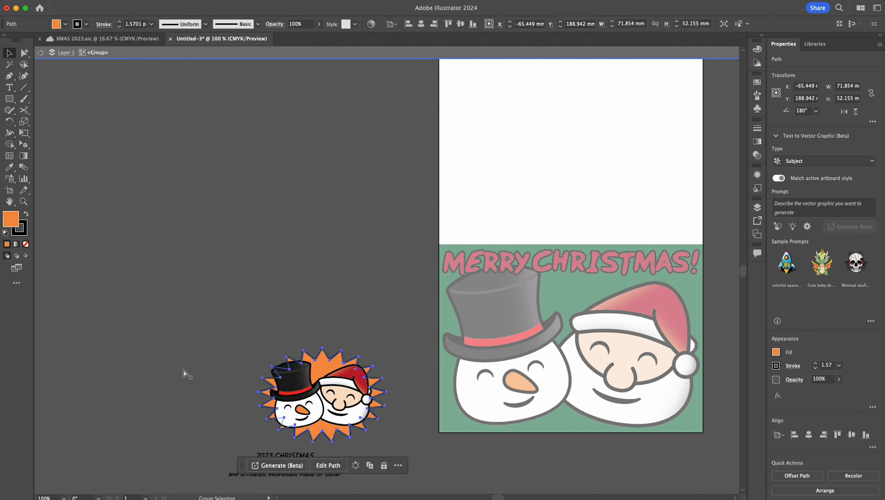
- Group the starburst with the two heads and centre that group horizontally with the three-line text
left_click_drag(192, 320, 362, 418)
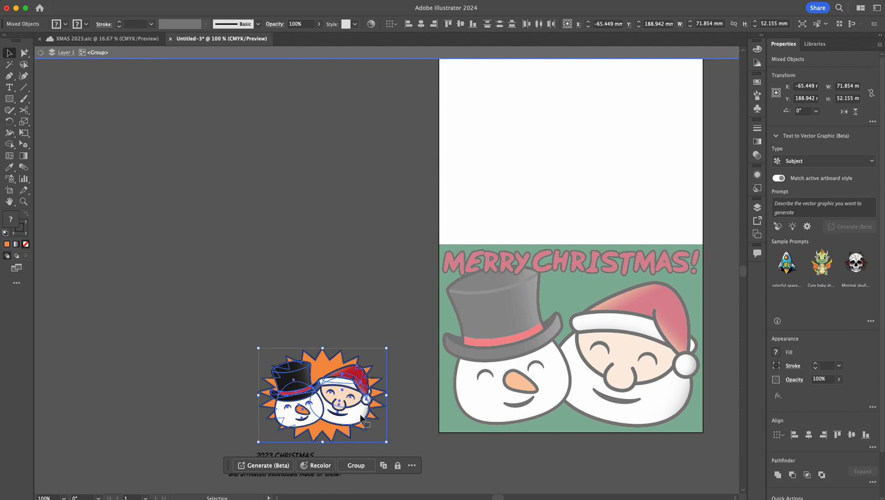
left_click(223, 315)
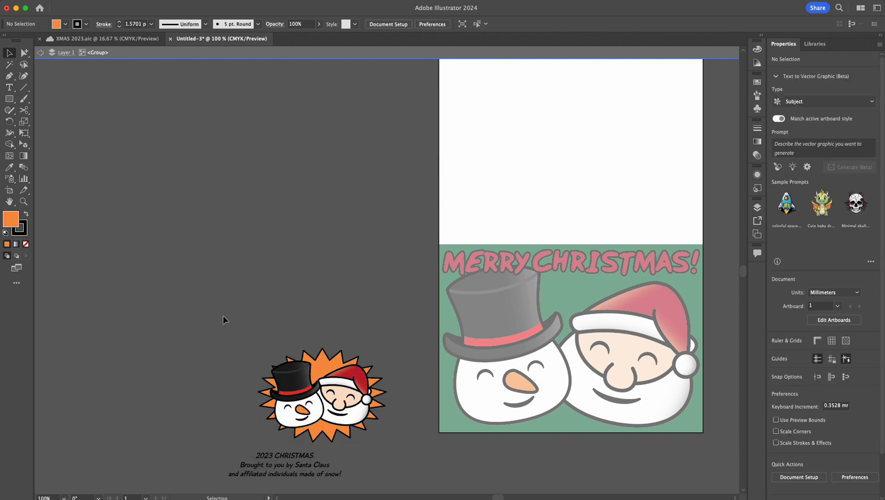
left_click_drag(225, 331, 388, 429)
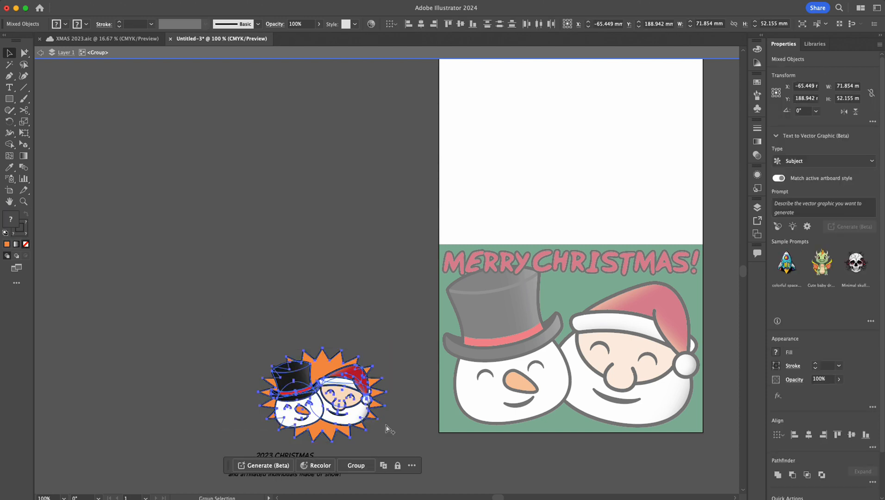
key("ctrl+g")
left_click(204, 374)
key("ctrl+z")
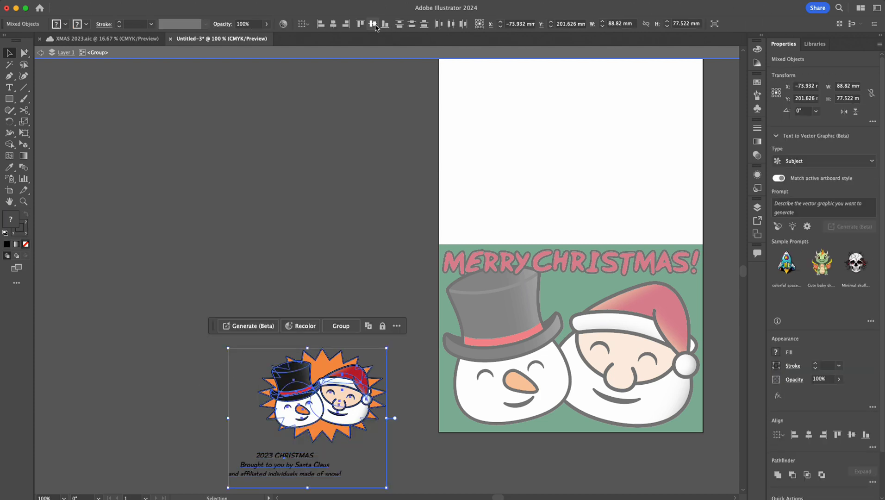
left_click(333, 24)
left_click(159, 211)
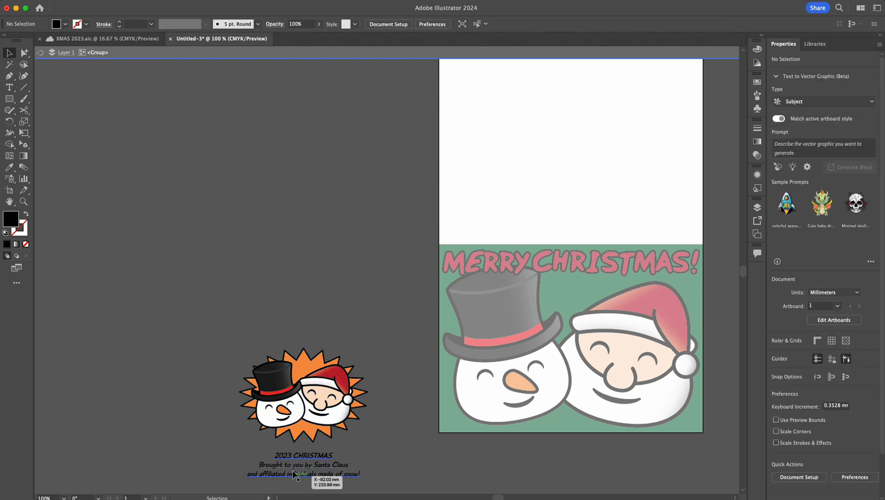
- Scale the starburst and heads group down to about 53 × 39 mm and move the text up close beneath it
left_click_drag(292, 466, 289, 464)
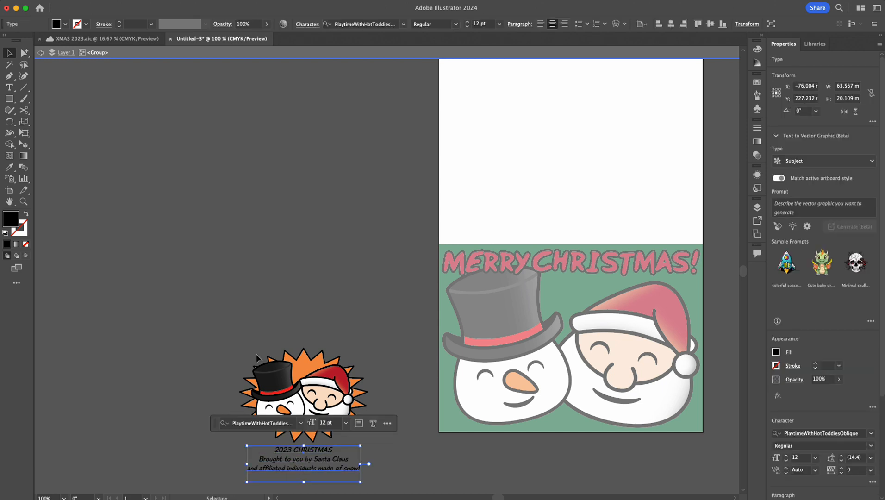
left_click(291, 376)
left_click_drag(239, 349, 257, 360)
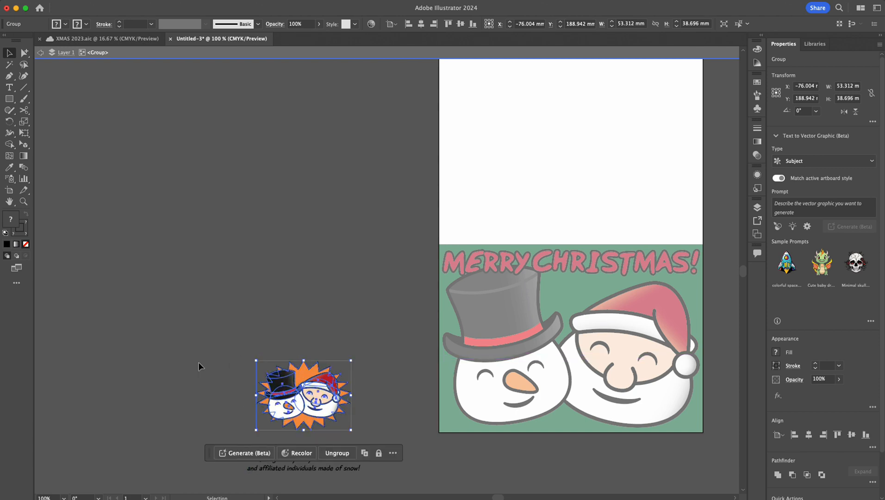
left_click(200, 361)
left_click_drag(286, 454, 286, 437)
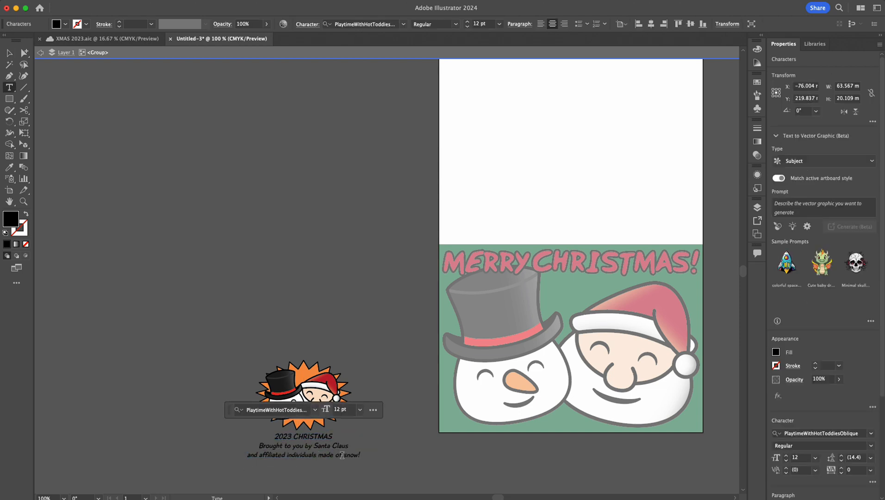
- Add a fourth line to the credit text reading "copyright © 2023 and beyond", inserting the copyright symbol as a special character
double_click(359, 454)
type("!")
key("Return")
type("C")
key("BackSpace")
key("BackSpace")
key("BackSpace")
left_click(135, 0)
mouse_move(157, 0)
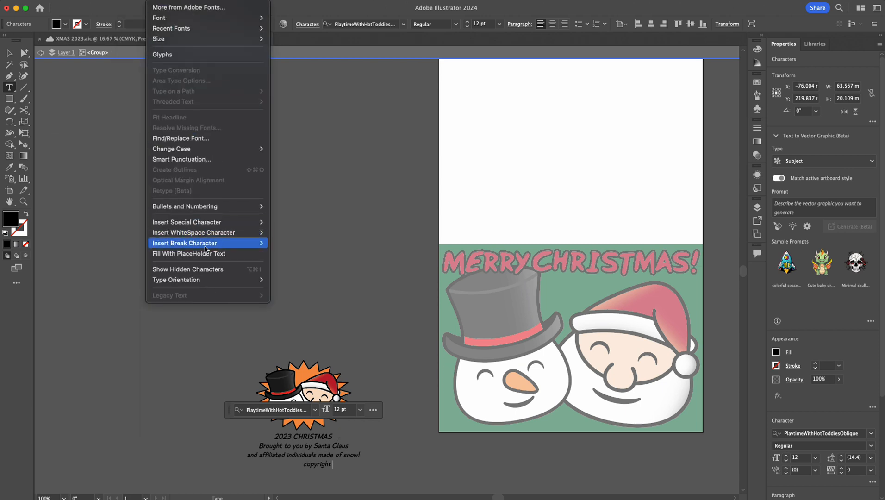
mouse_move(197, 222)
mouse_move(301, 222)
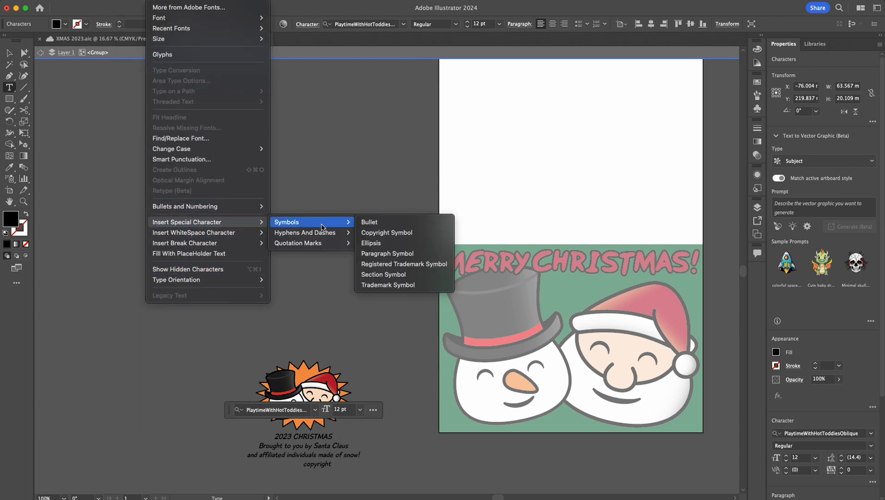
left_click(376, 232)
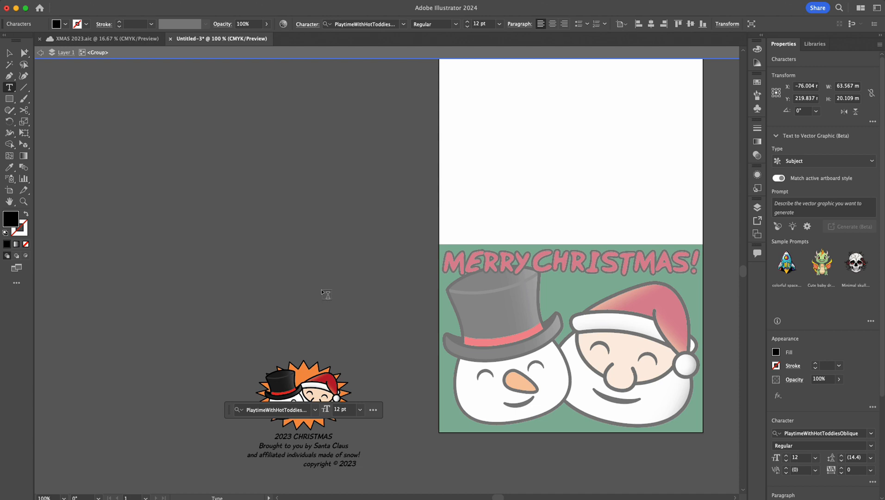
type("2023 and beyond")
- Centre-align the paragraphs of the four-line credit text
left_click(10, 52)
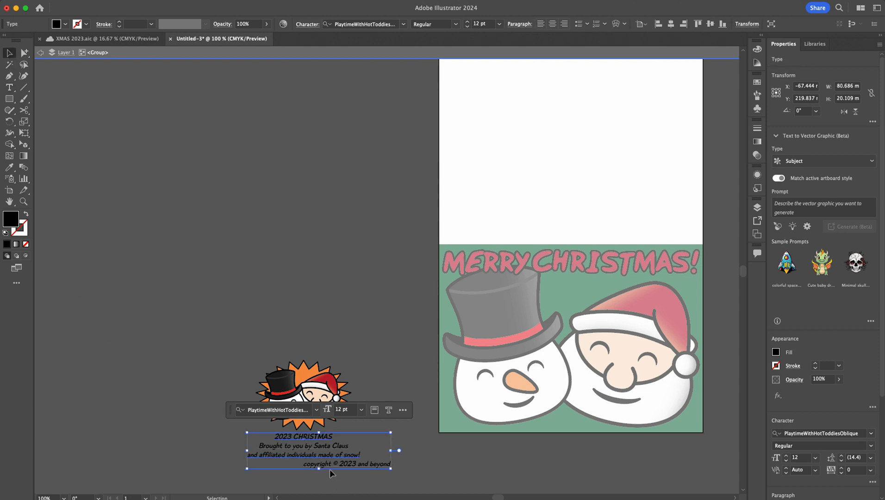
left_click(552, 24)
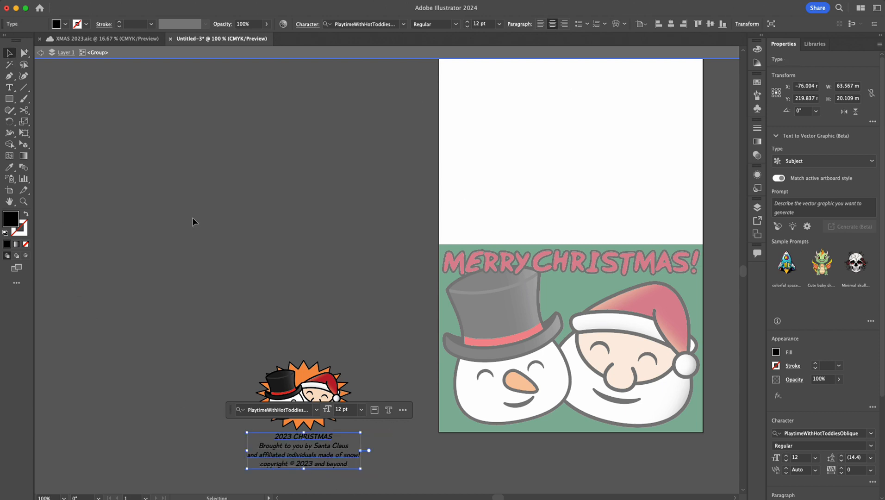
left_click(160, 299)
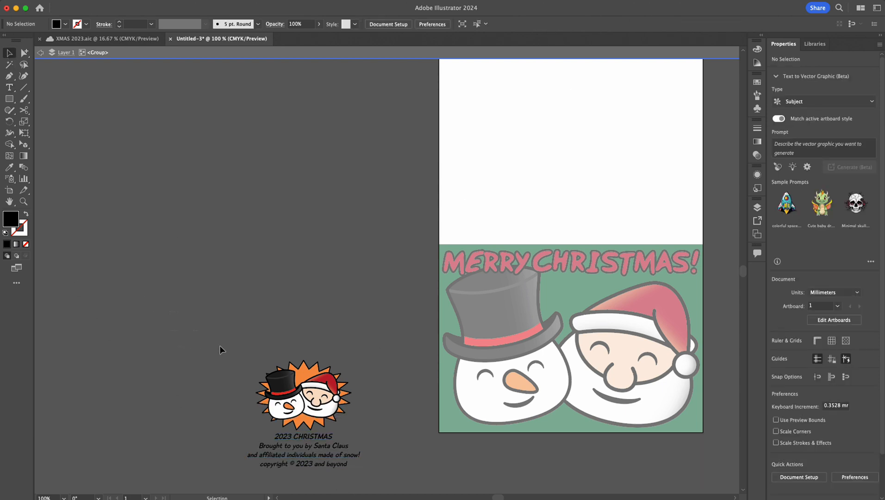
left_click_drag(222, 339, 343, 447)
left_click_drag(362, 475, 361, 475)
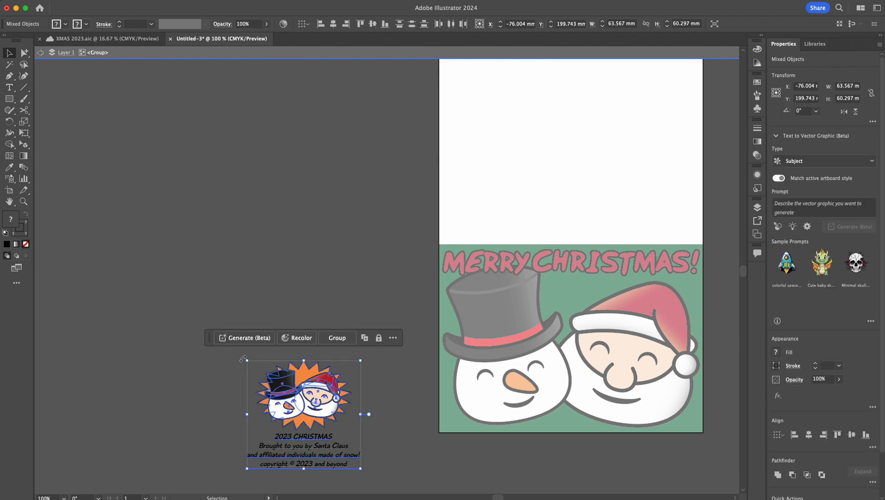
left_click(191, 392)
left_click(332, 408)
left_click(178, 359)
left_click_drag(200, 333, 323, 456)
left_click(147, 318)
left_click(287, 394)
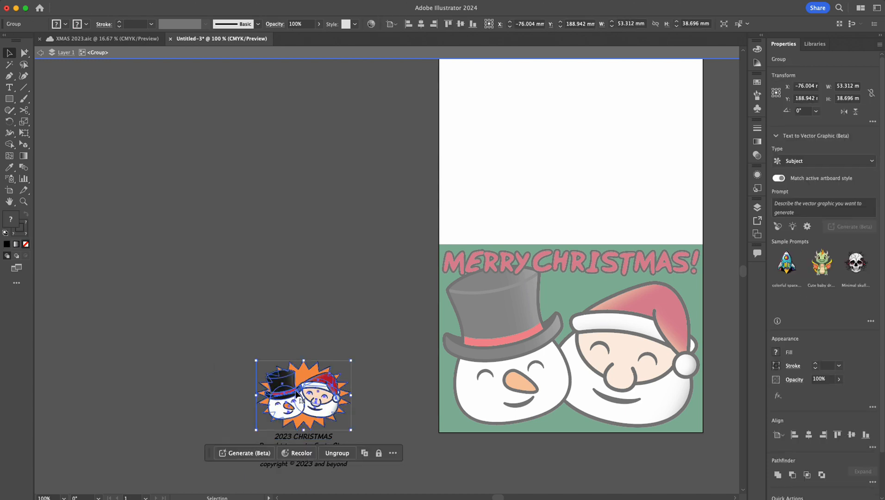
- Leave group isolation, rotate the emblem and credit text 180°, and place them on the card's white upper half
left_click(128, 255)
double_click(127, 252)
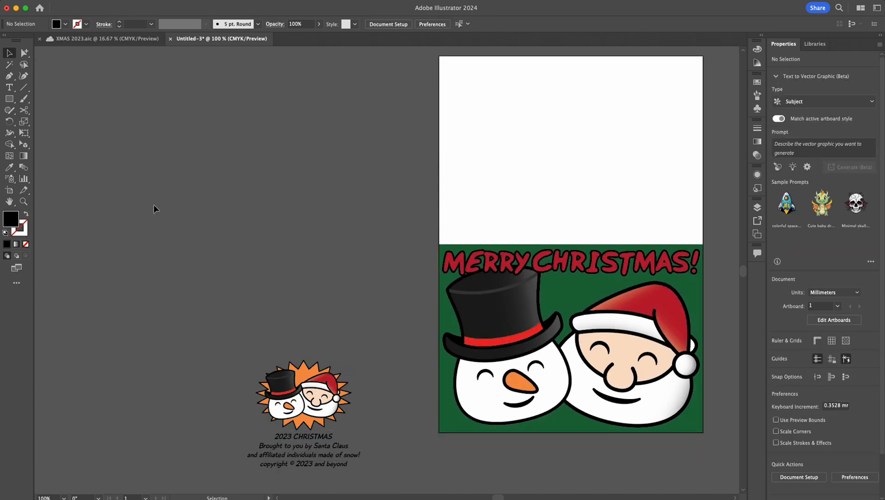
left_click(323, 393)
left_click_drag(245, 356, 362, 459)
left_click_drag(303, 433, 568, 150)
left_click(245, 213)
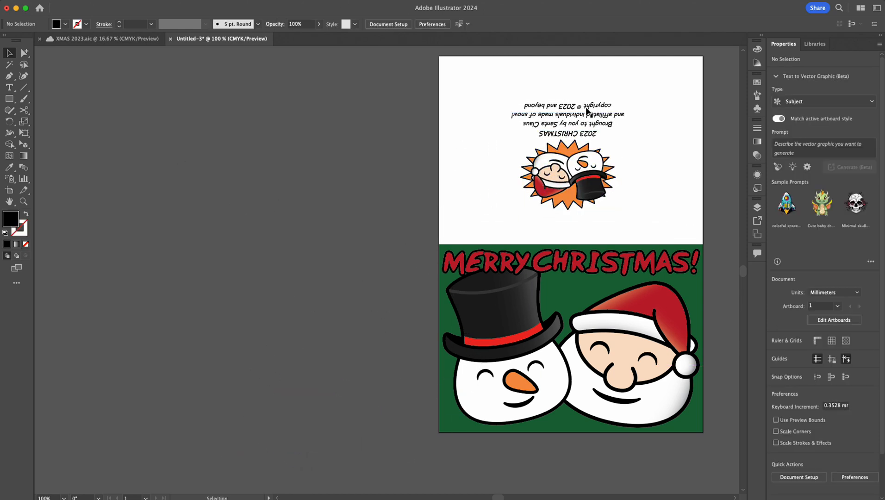
- Centre the upside-down emblem group horizontally on the artboard
left_click(562, 147)
left_click(333, 25)
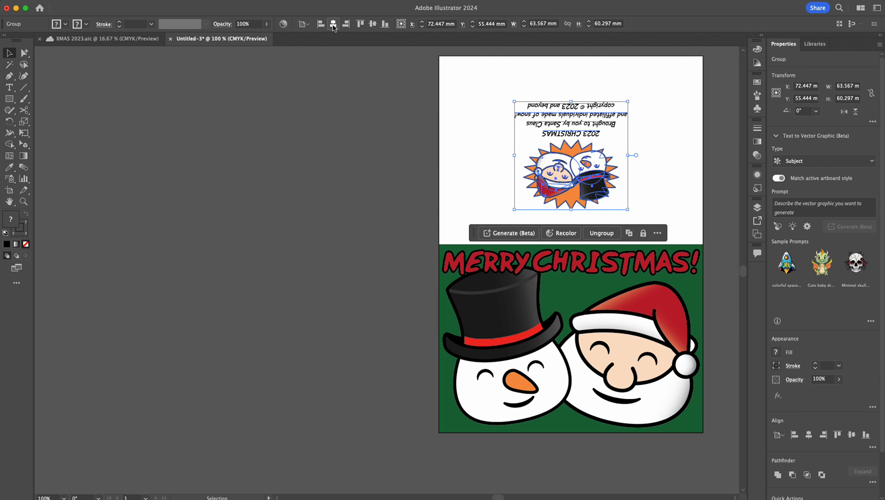
left_click(303, 24)
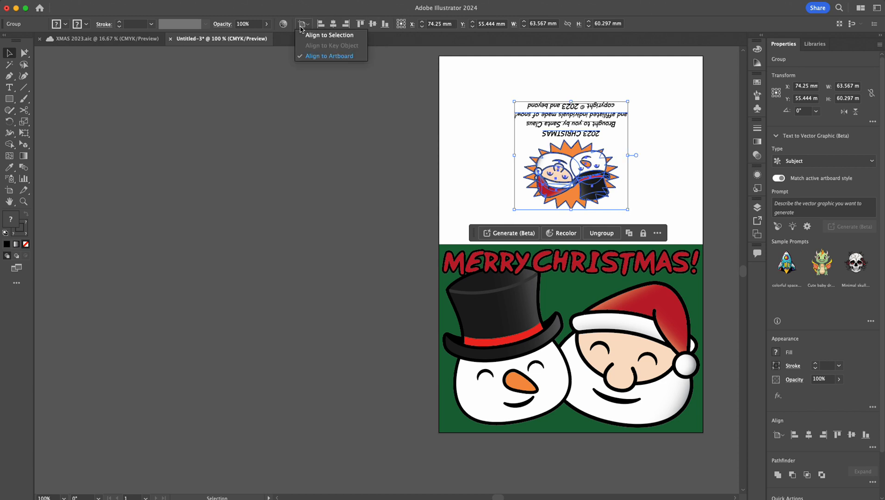
left_click(295, 193)
- Save the document to Creative Cloud as "XMAS CARD DESIGN 2023" and deselect the emblem group
key("super")
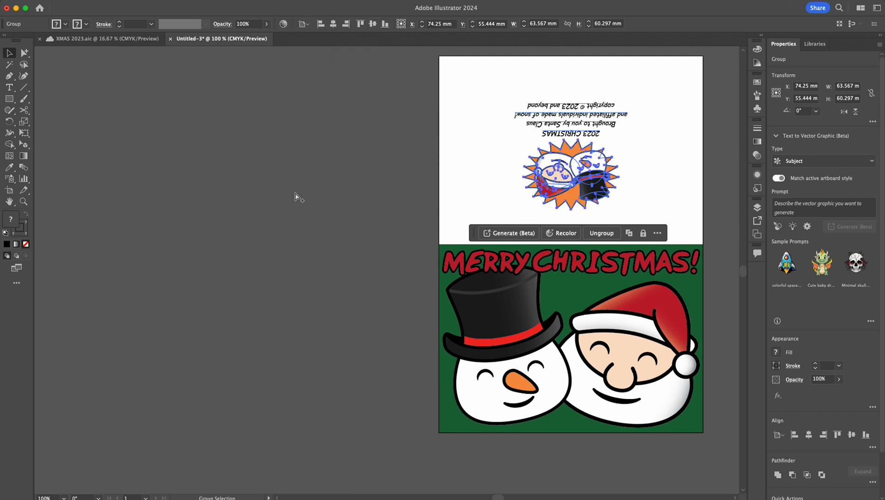
key("super+s")
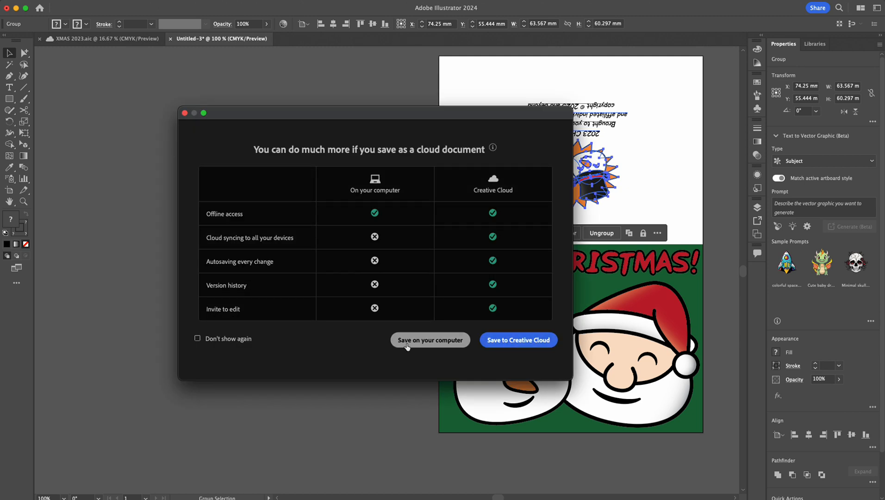
left_click(524, 340)
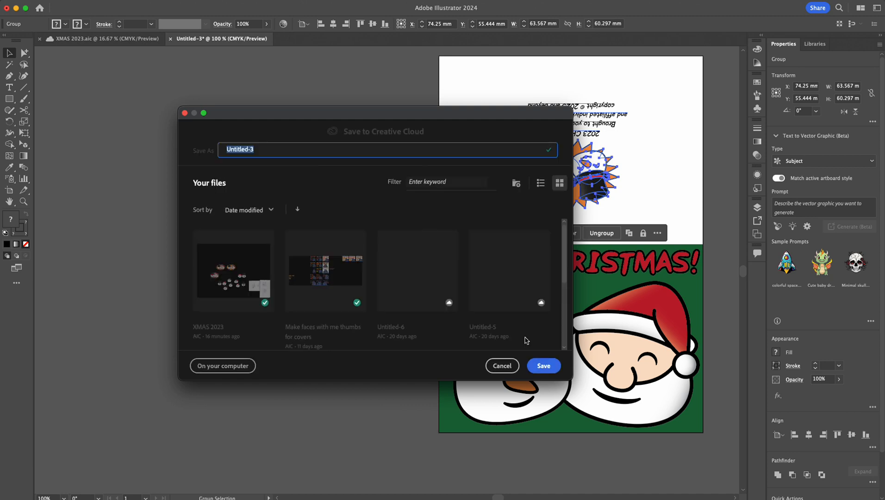
type("XMAS CARD DESIGN 202")
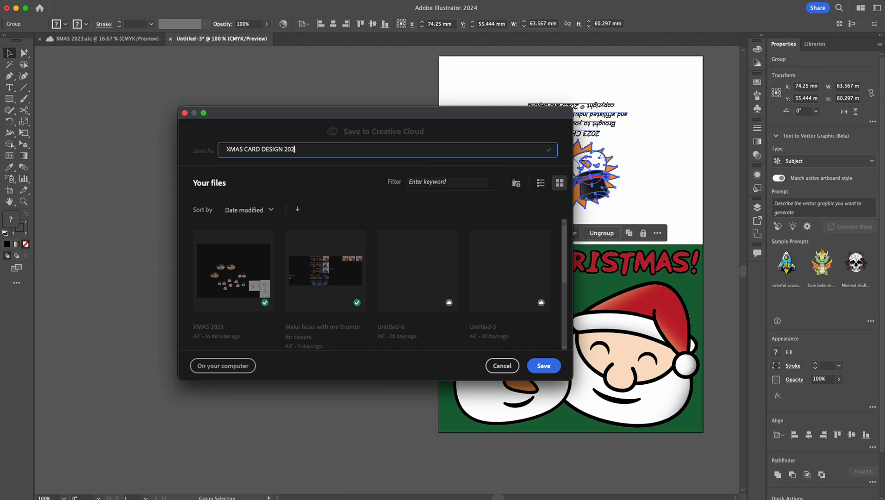
key("Return")
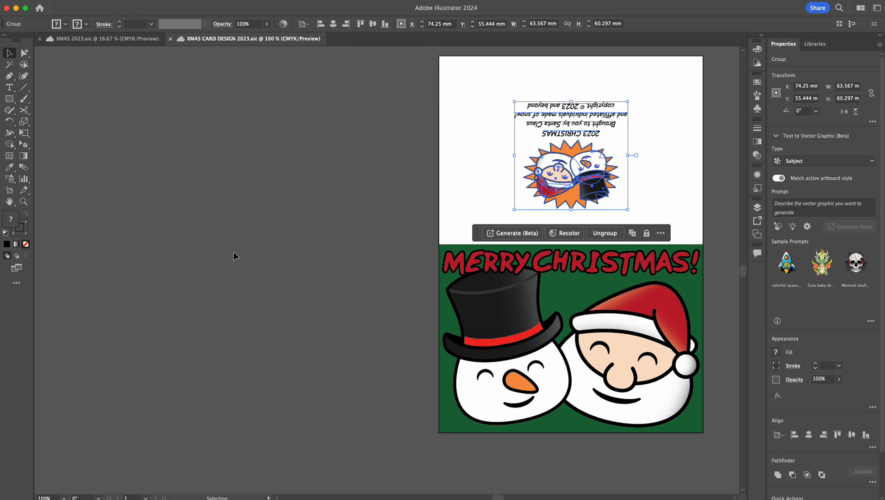
left_click(326, 273)
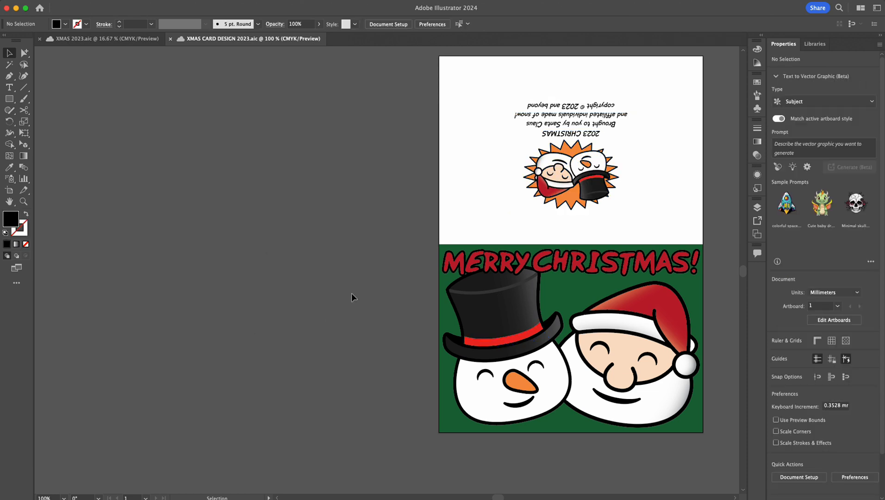
scroll(518, 218, "right", 10)
scroll(518, 218, "up", 4)
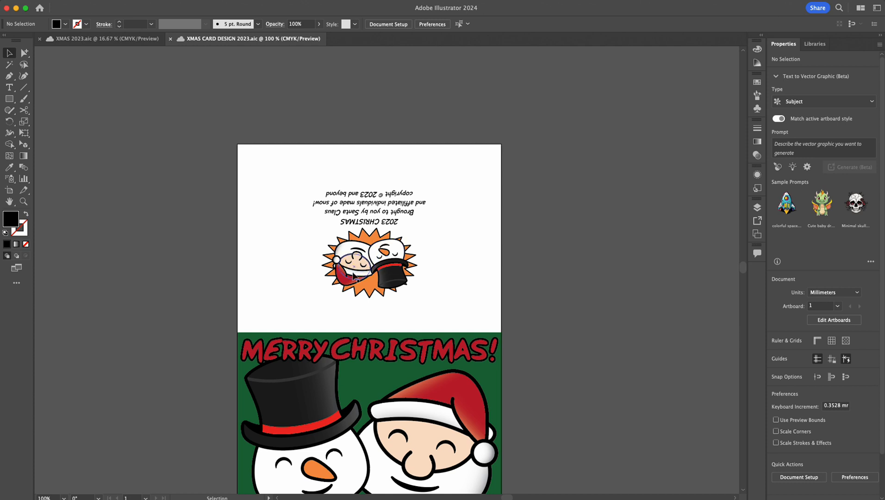
- Scale the upside-down emblem and credit group down proportionally about its centre to about 42 mm wide, and deselect it
left_click(368, 260)
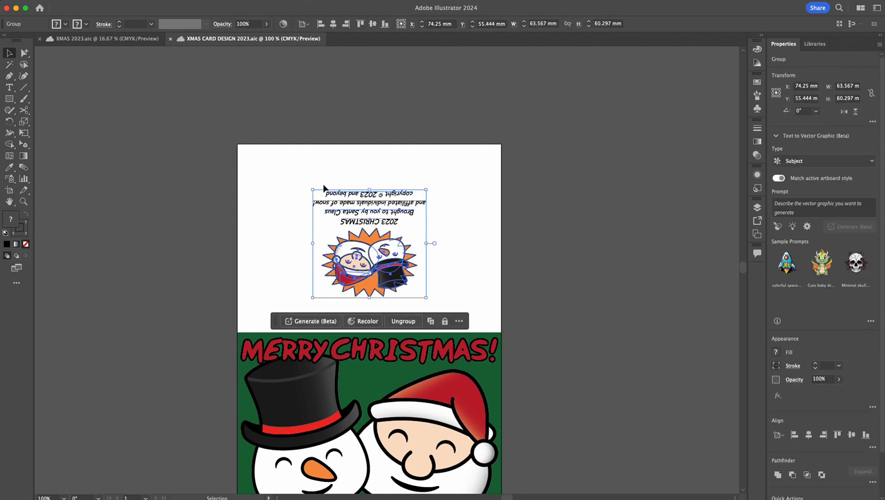
left_click_drag(311, 189, 327, 208)
left_click(136, 255)
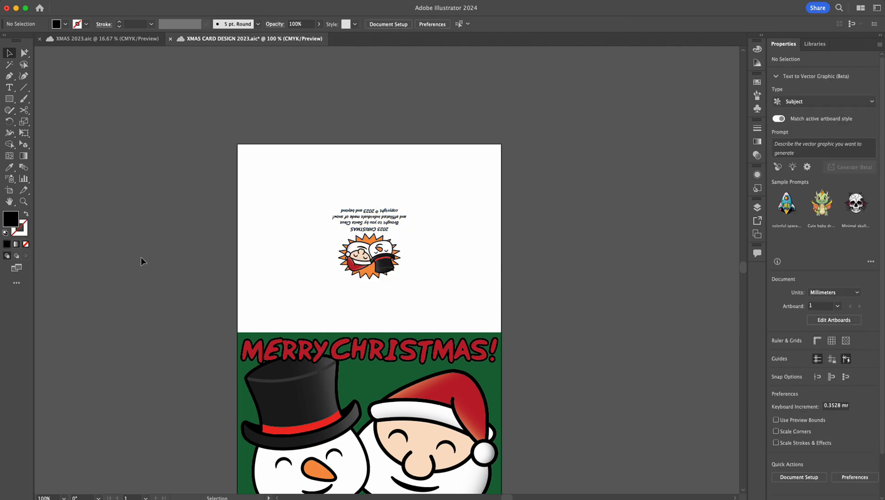
- Try moving the credit text farther from the starburst inside the group, undo the move, and leave group isolation
double_click(376, 217)
left_click_drag(376, 219, 378, 186)
key("super+z")
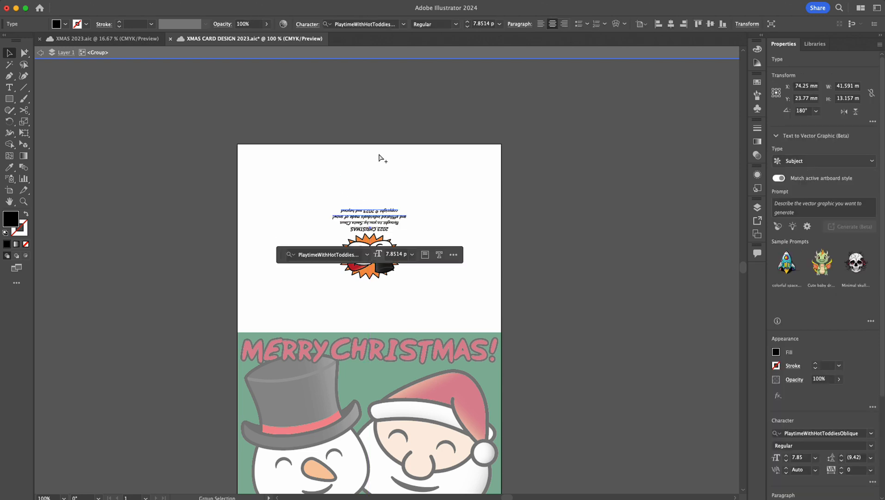
double_click(157, 209)
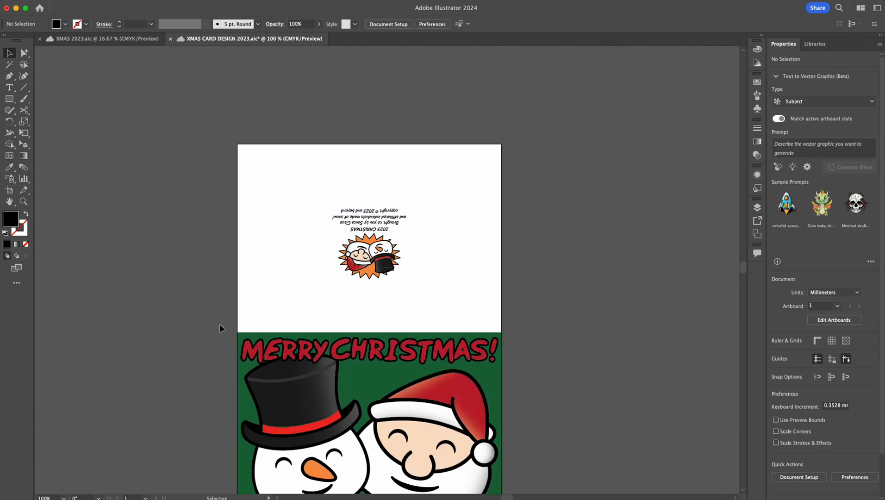
- Select only the starburst path within the emblem group, set its fill to the bright red swatch, and deselect it
left_click_drag(229, 356, 190, 286)
left_click_drag(416, 144, 478, 222)
left_click(25, 52)
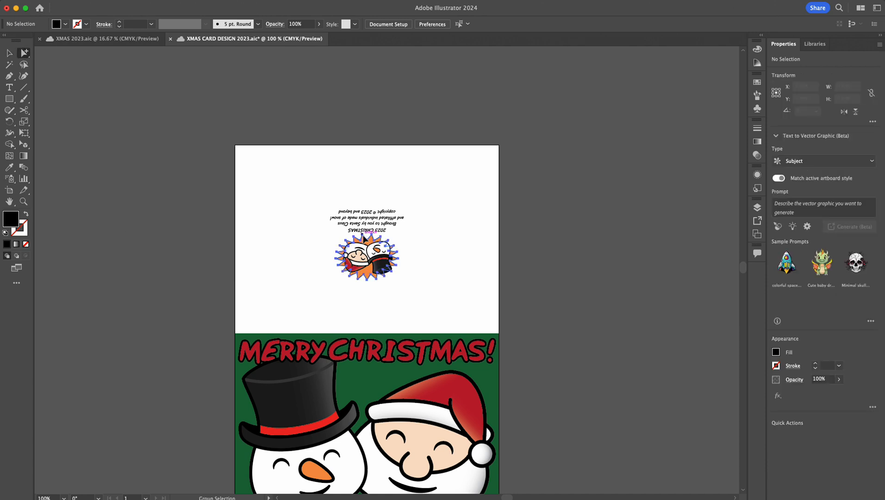
left_click(368, 238)
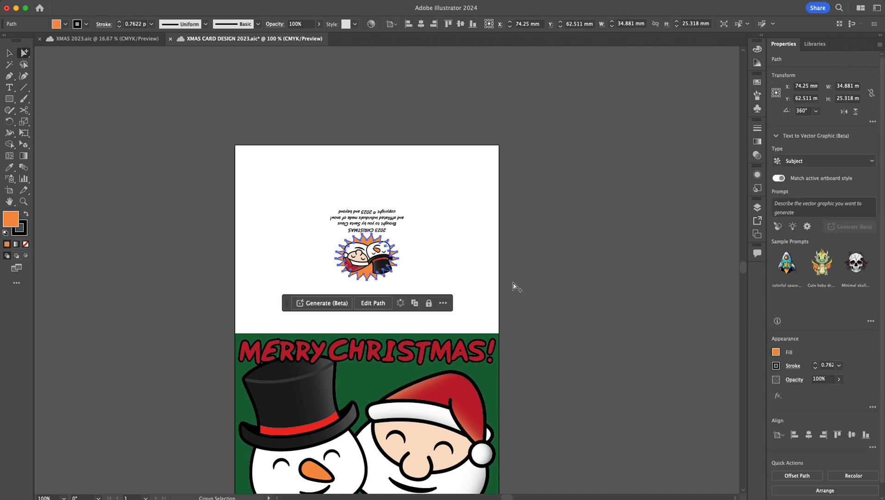
left_click(758, 62)
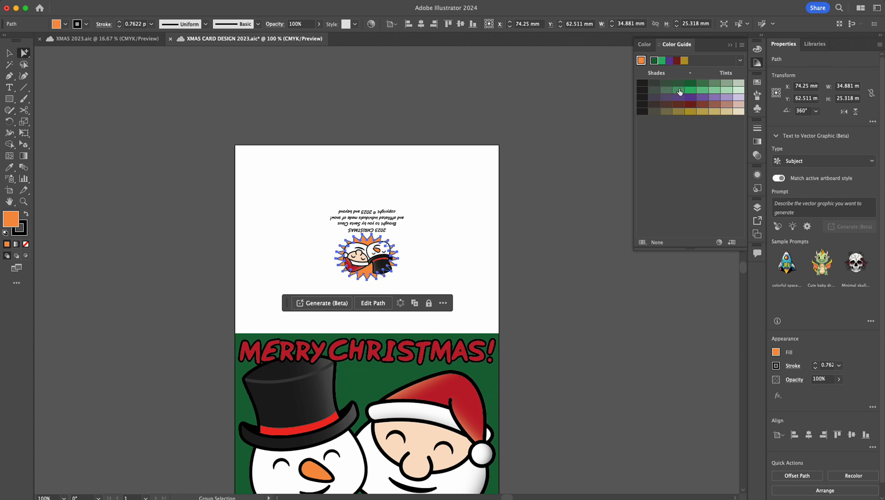
left_click(759, 83)
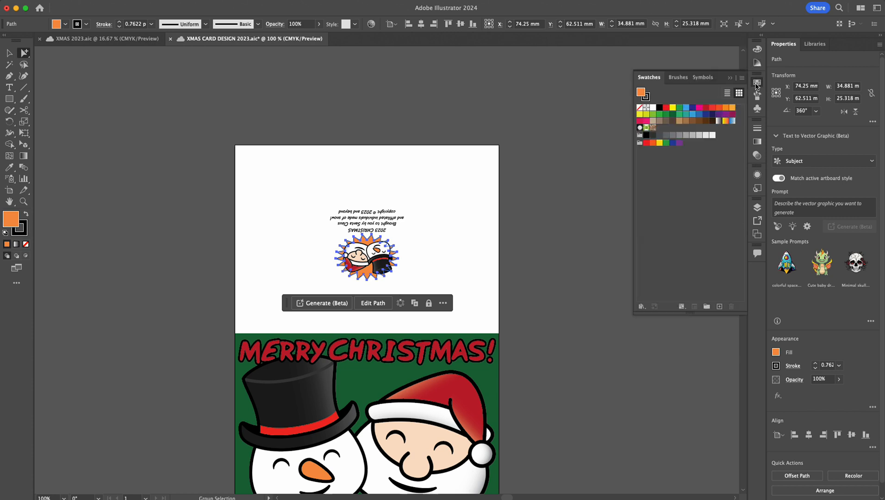
left_click(706, 108)
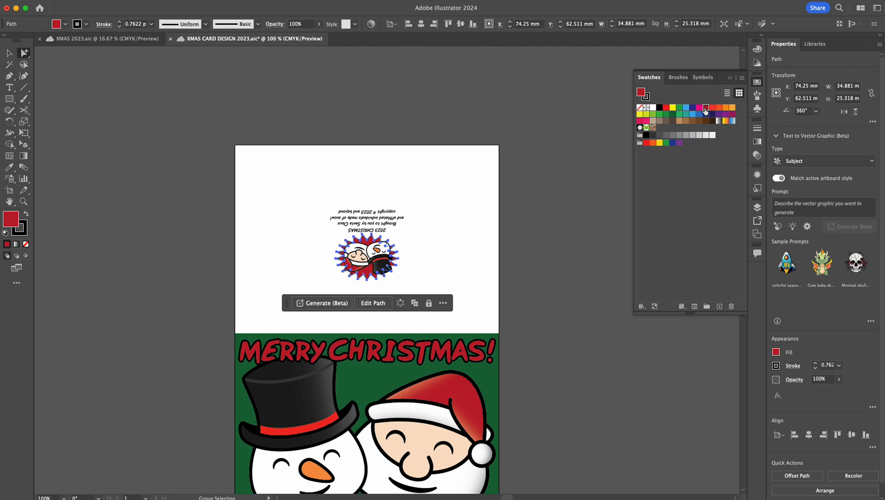
left_click(712, 108)
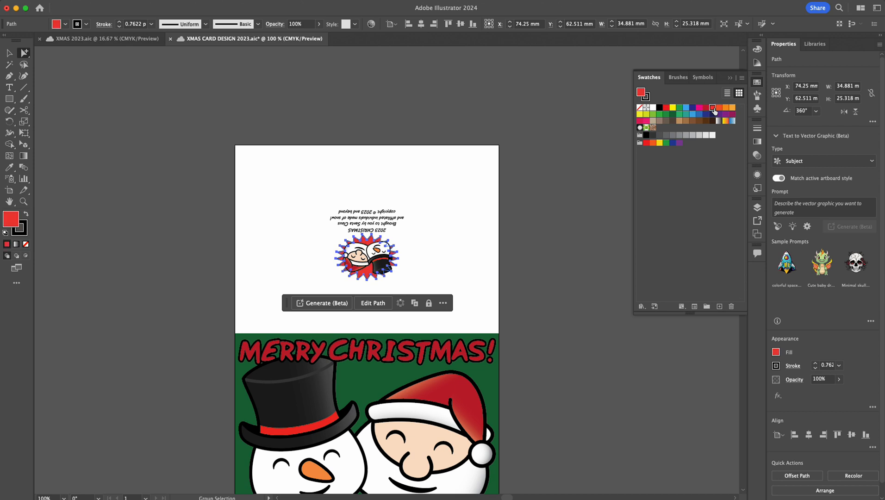
left_click(719, 109)
left_click(713, 108)
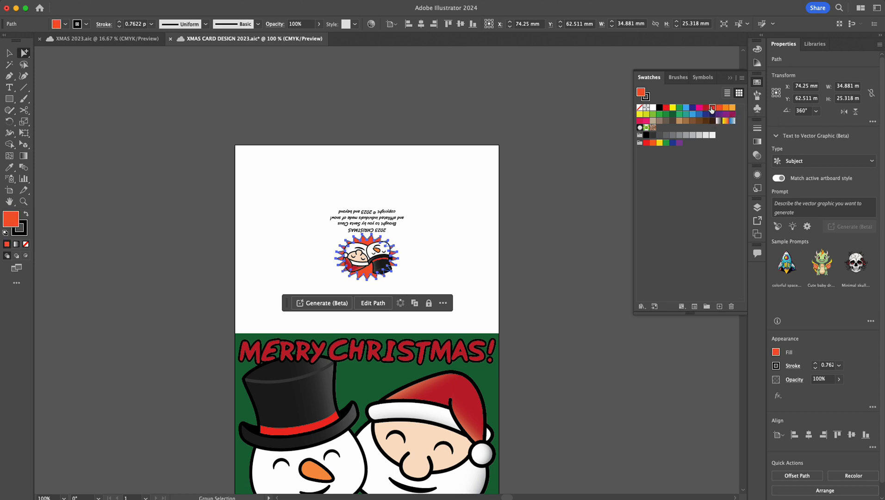
left_click(9, 53)
left_click(151, 306)
- Check the complete card layout, front and back, and save the document
left_click_drag(188, 342, 198, 275)
mouse_move(252, 228)
left_mouse_down()
mouse_move(247, 222)
mouse_move(243, 238)
left_mouse_up()
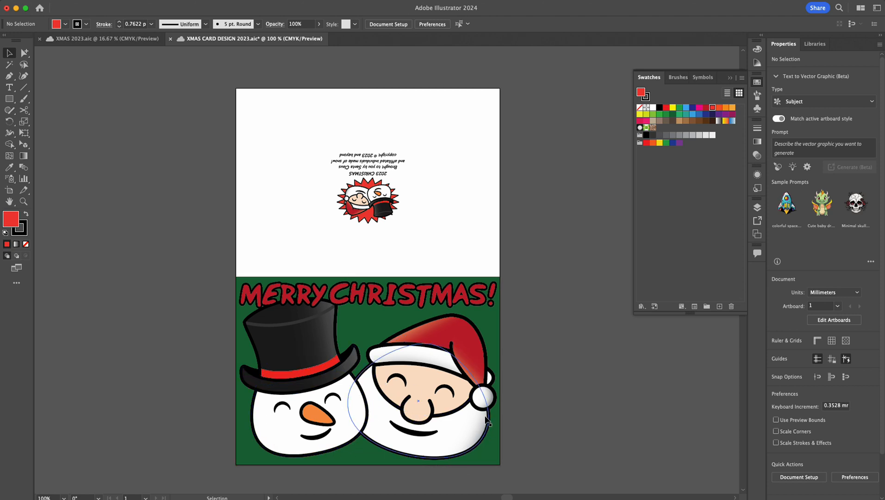
key("space")
left_click_drag(469, 414, 480, 367)
left_click_drag(237, 301, 236, 336)
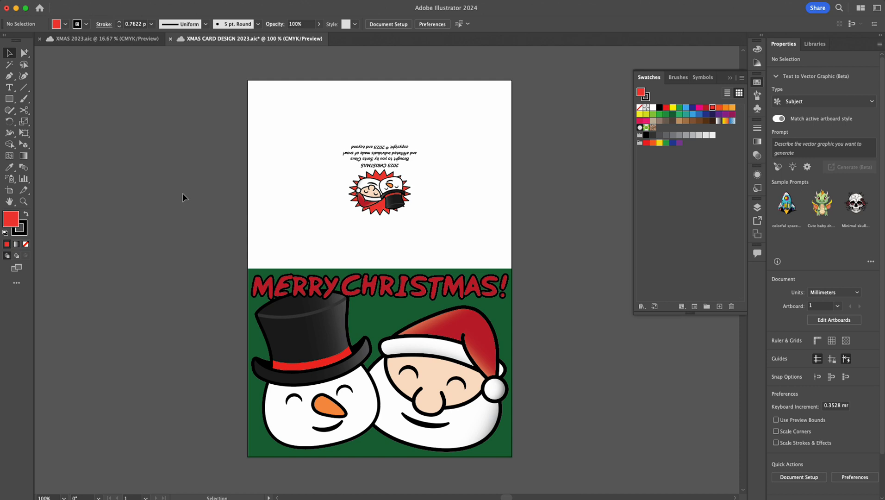
key("super+s")
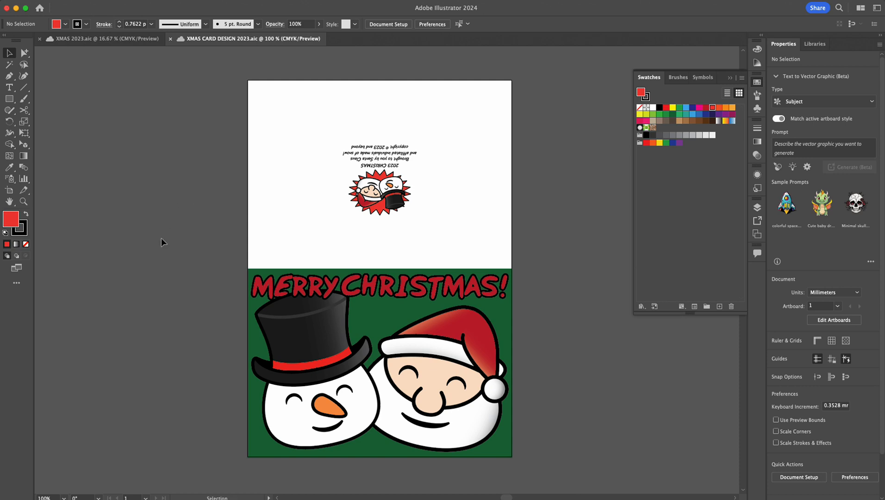